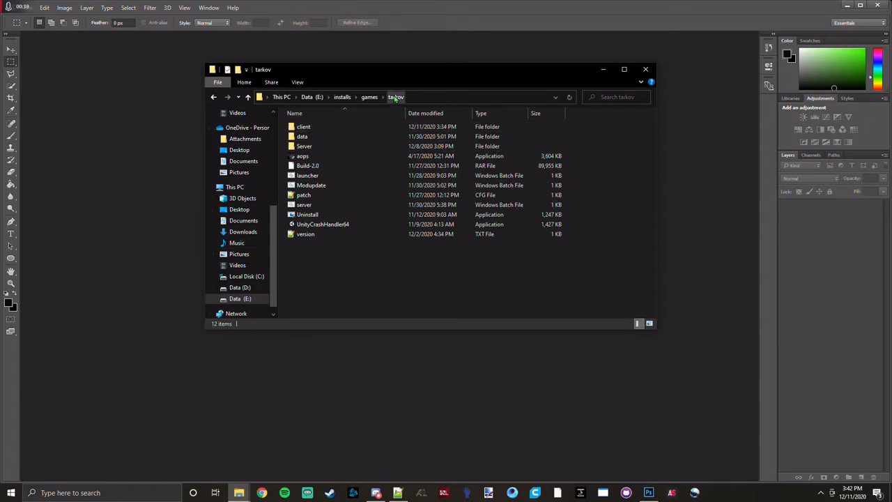
Open client/EscapeFromTarkov_Data/StreamingAssets/Windows/assets/content/weapons inside the tarkov folder and look through the weapon folders.
double_click(348, 127)
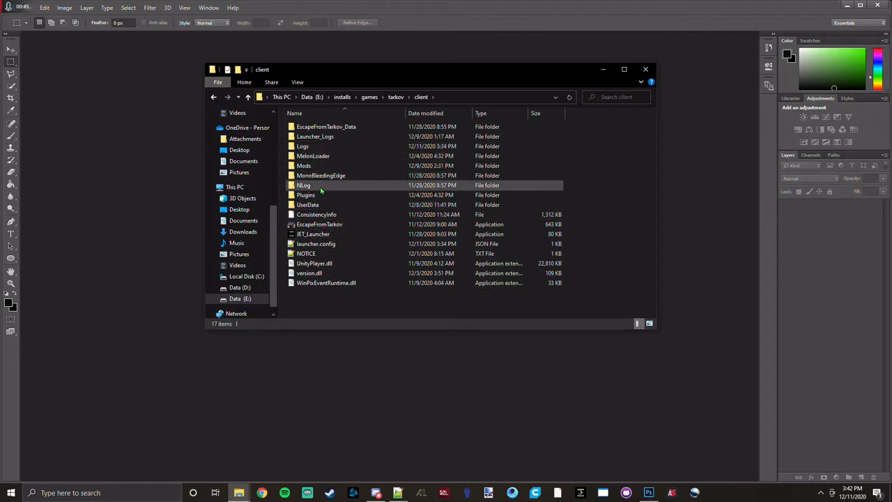
double_click(324, 127)
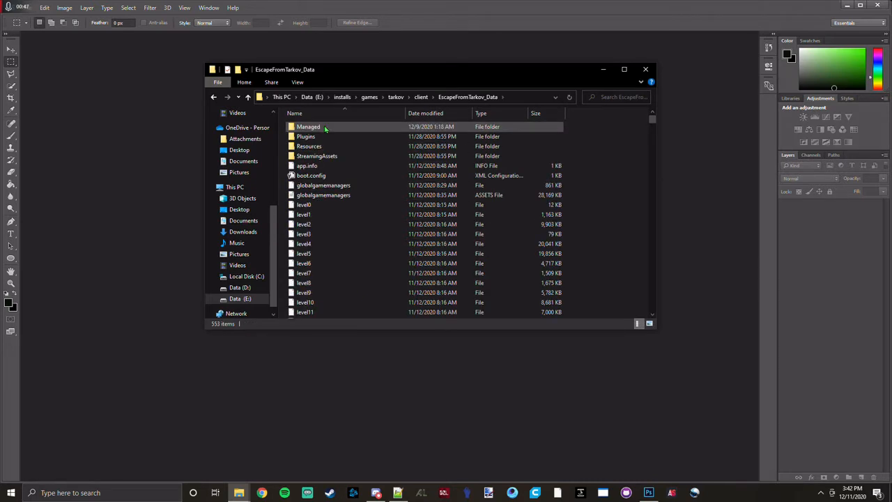
double_click(327, 155)
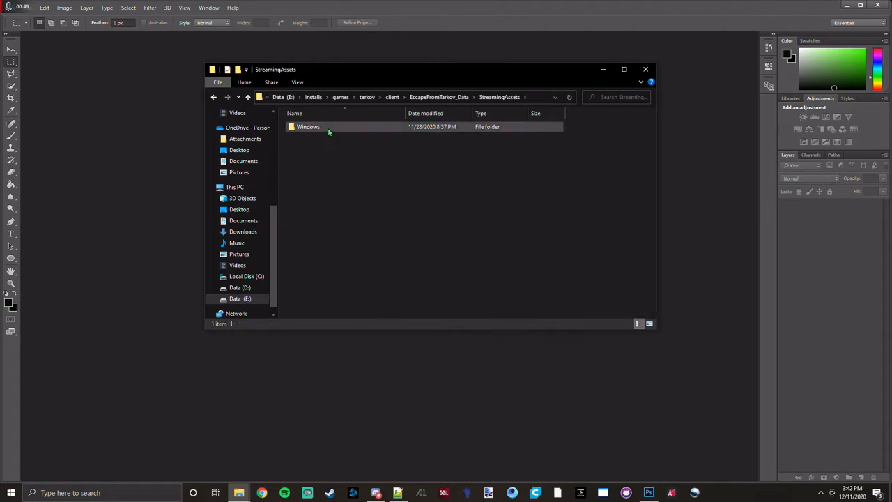
double_click(329, 128)
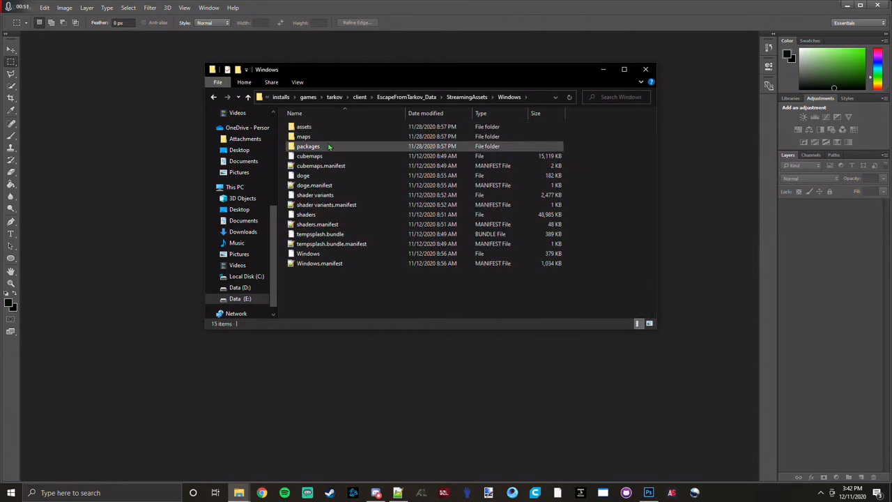
double_click(307, 127)
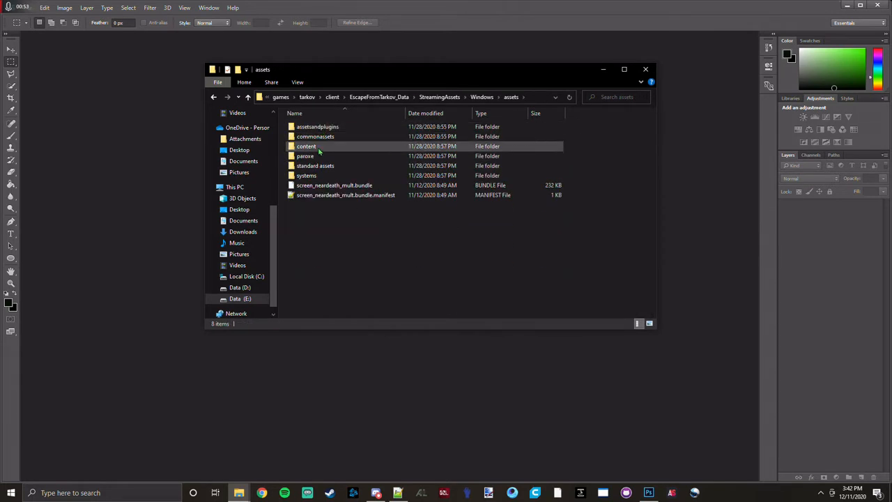
double_click(318, 147)
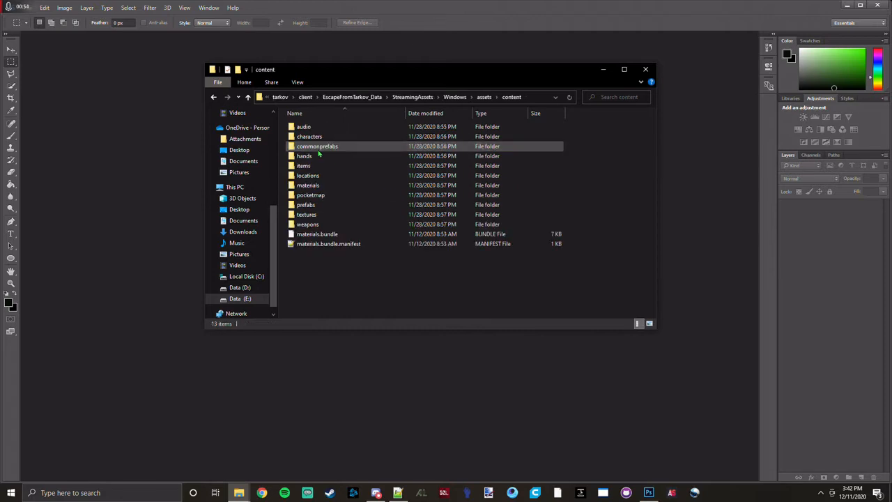
double_click(308, 225)
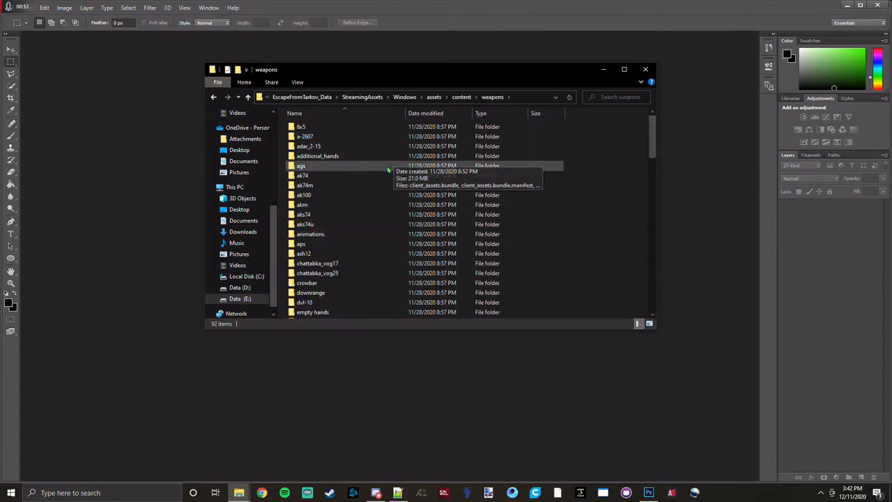
scroll(348, 272, down, 4)
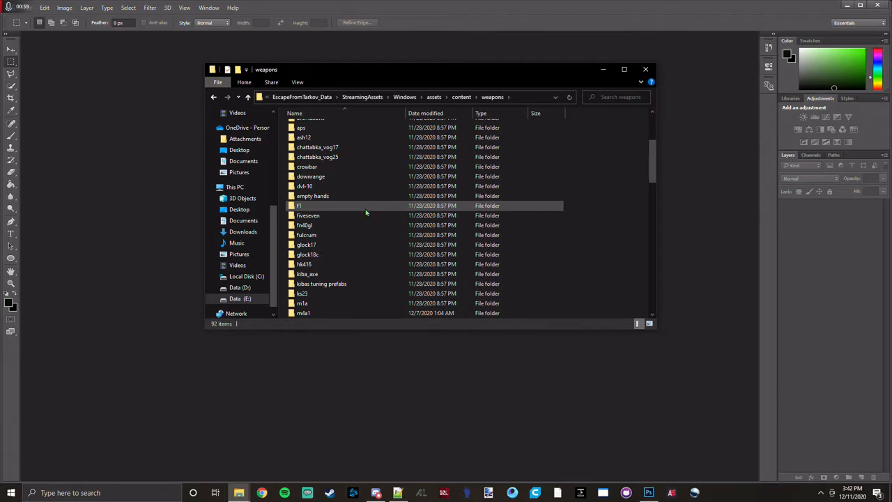
scroll(341, 244, down, 7)
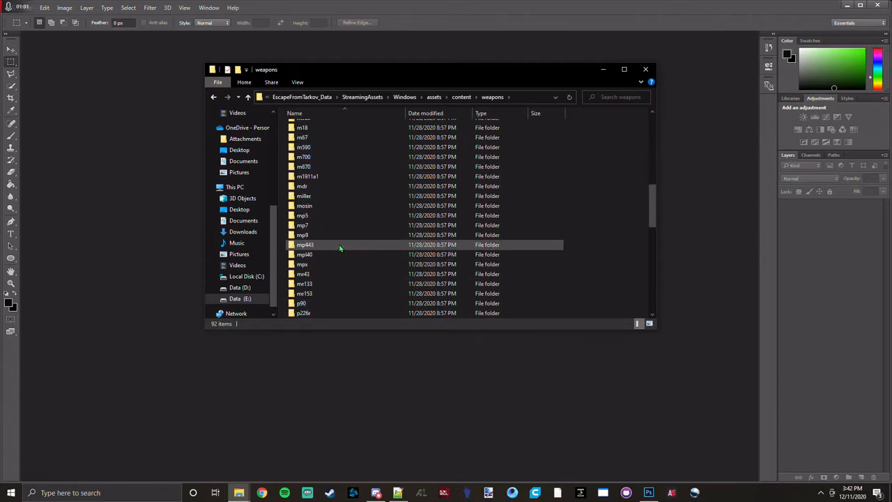
scroll(340, 248, down, 4)
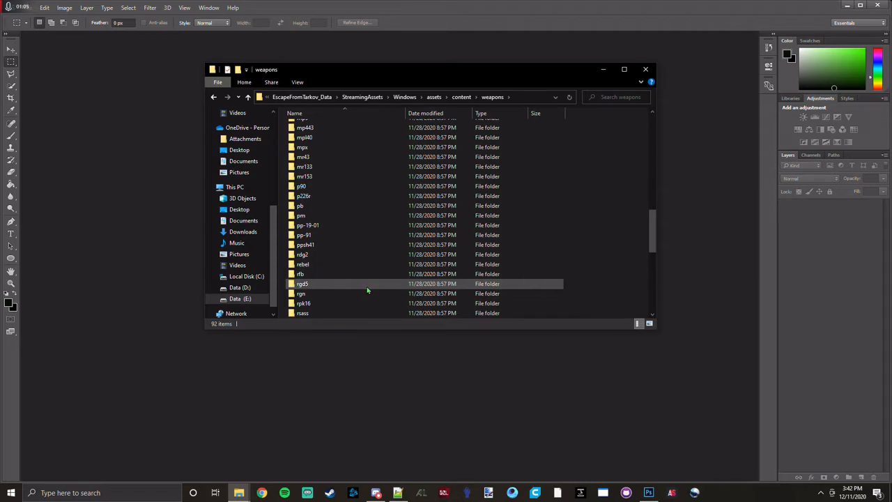
scroll(368, 290, down, 1)
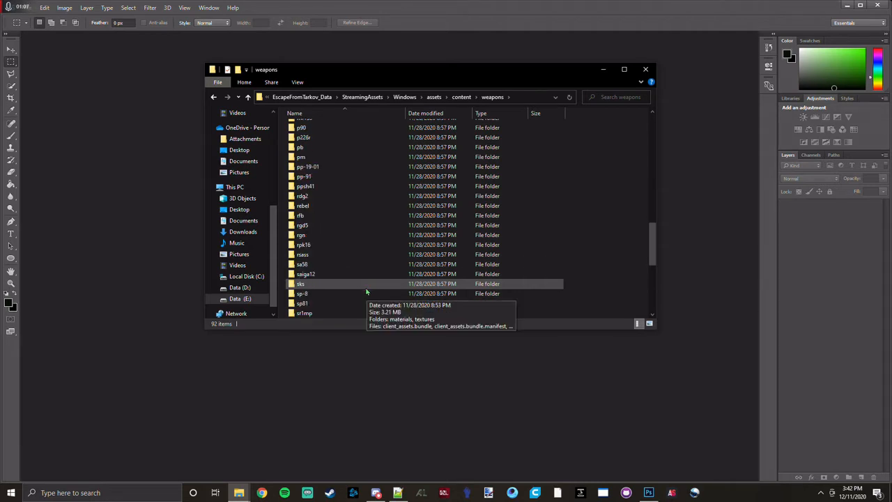
scroll(348, 283, down, 1)
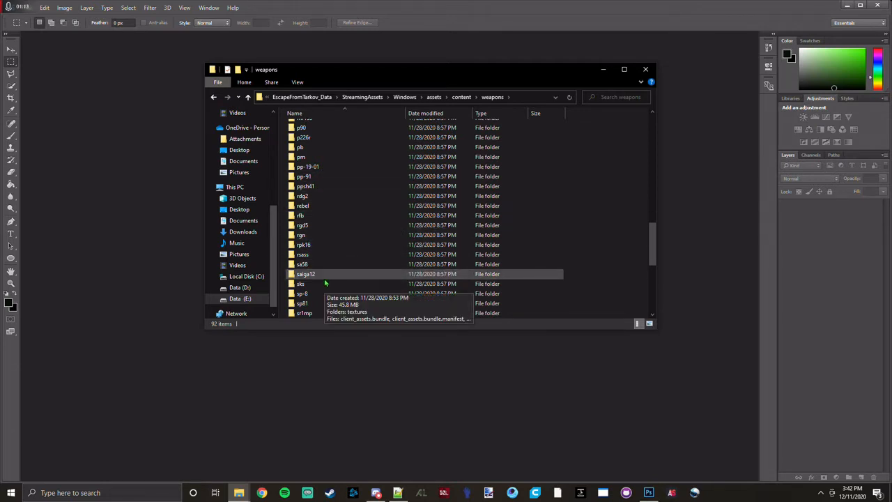
Open the pinned Server folder in a separate window and go to its db/items folder.
right_click(240, 494)
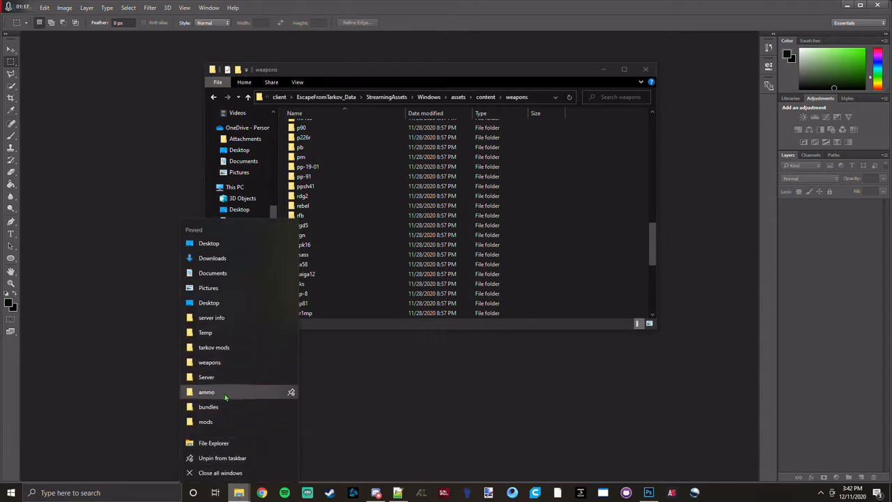
click(209, 377)
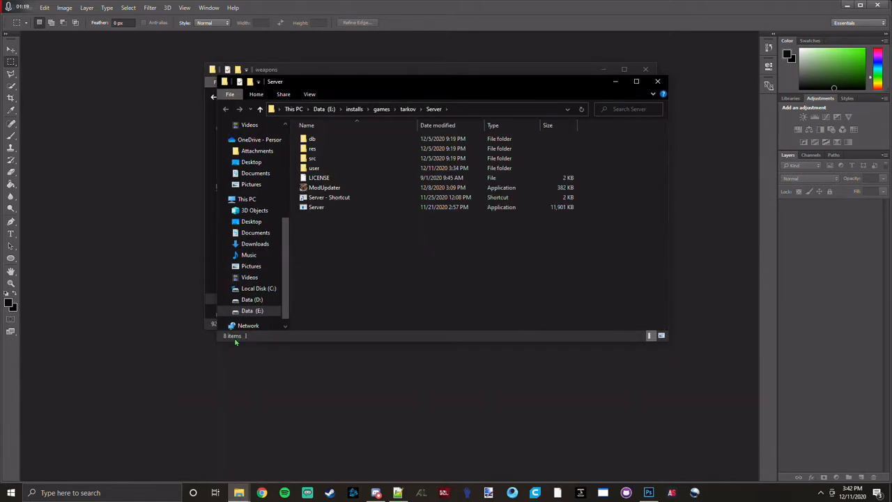
double_click(329, 142)
click(332, 199)
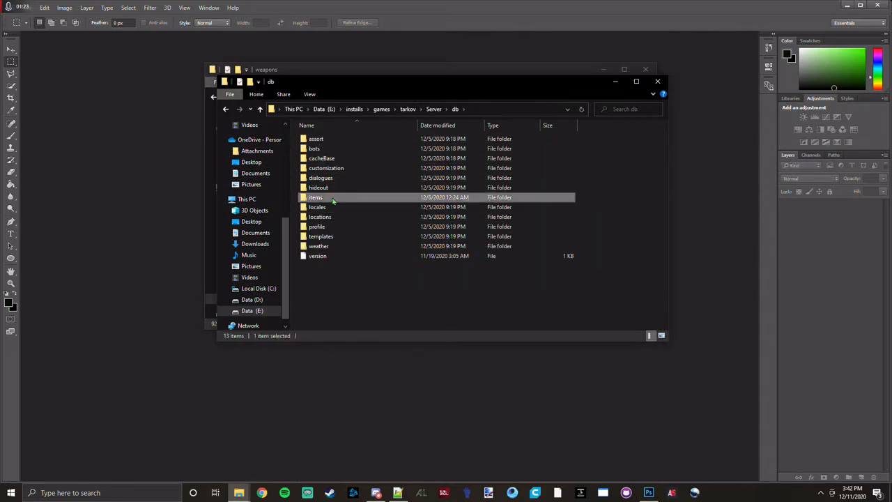
double_click(332, 199)
Search the items folder for "shot" and open Node_055_Shotgun in Notepad++.
click(636, 108)
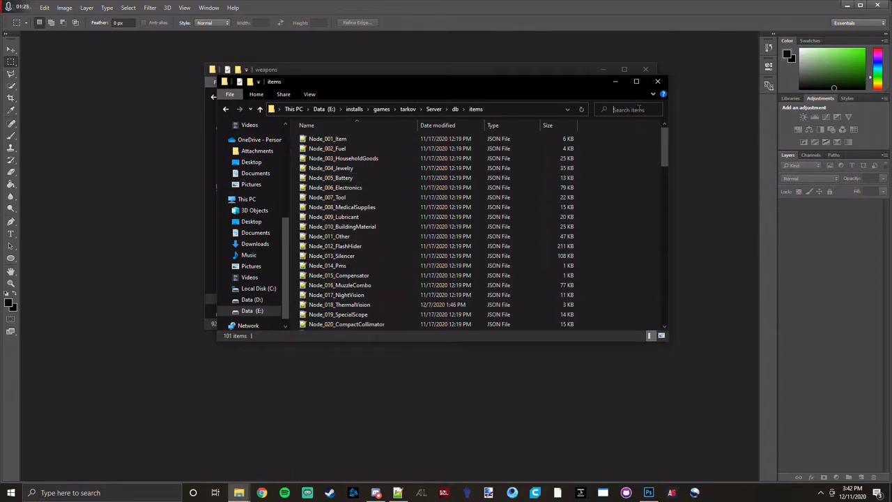
text(shot)
key(Return)
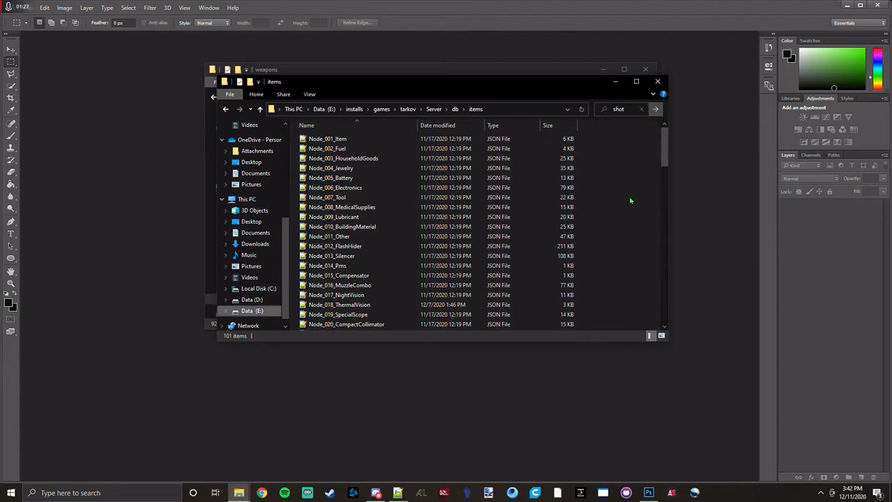
click(421, 133)
right_click(422, 135)
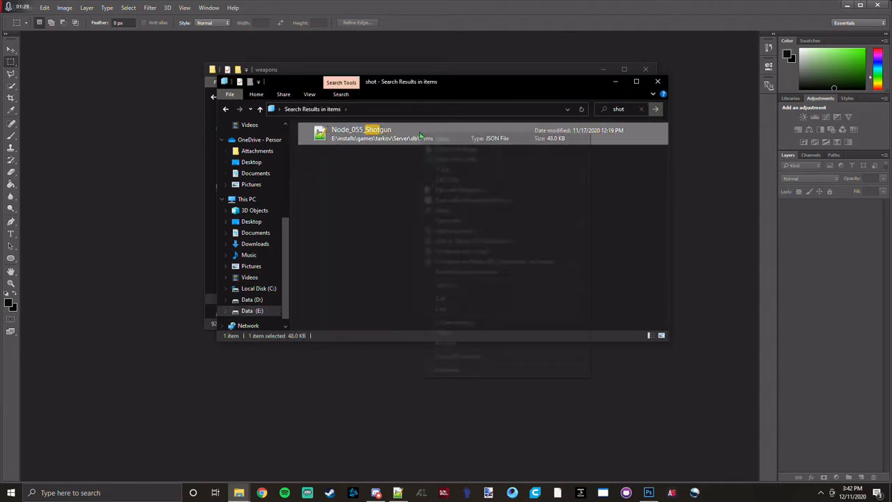
click(468, 190)
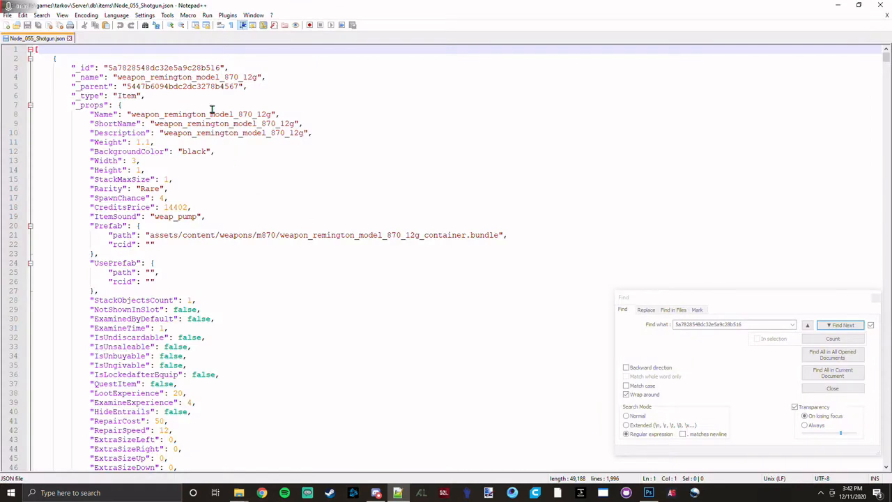
Examine the prefab path of weapon_remington_model_870_12g and copy the folder name m870 from it.
click(174, 78)
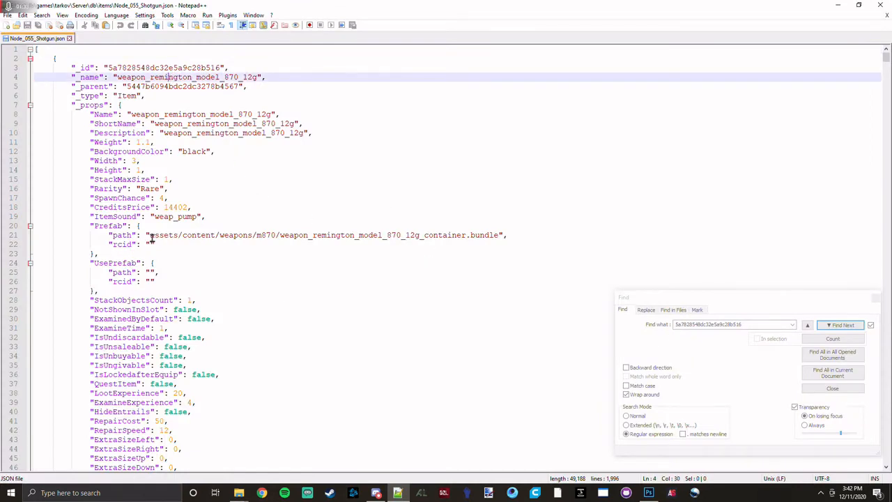
drag(149, 235, 391, 235)
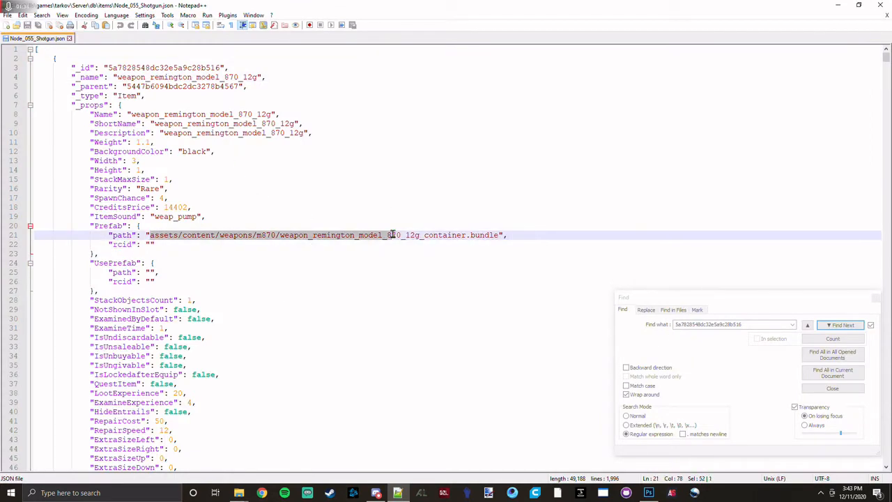
click(325, 230)
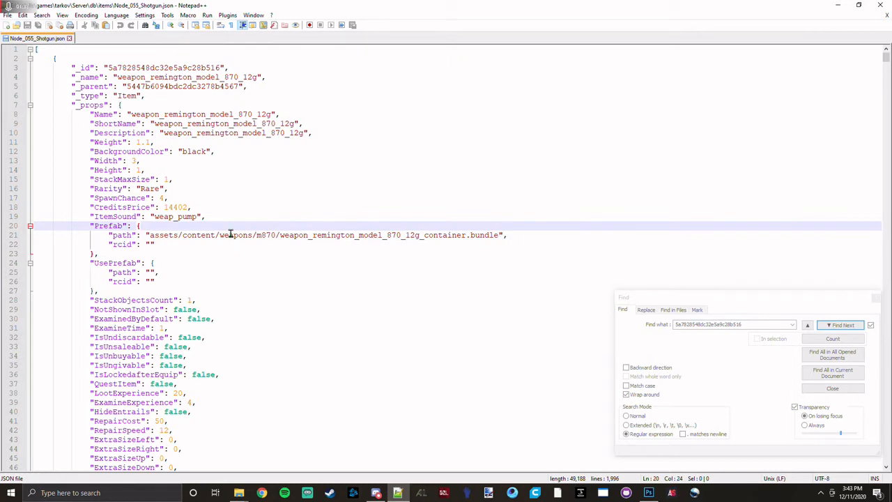
drag(257, 234, 274, 236)
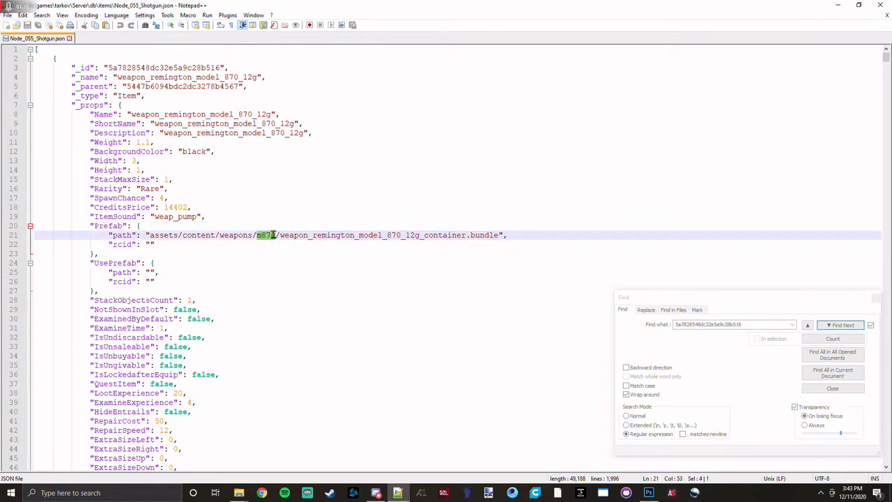
key(ctrl+c)
click(273, 235)
Switch back to the weapons folder in File Explorer and open the textures folder inside m870.
key(alt+Tab)
key(alt+Tab)
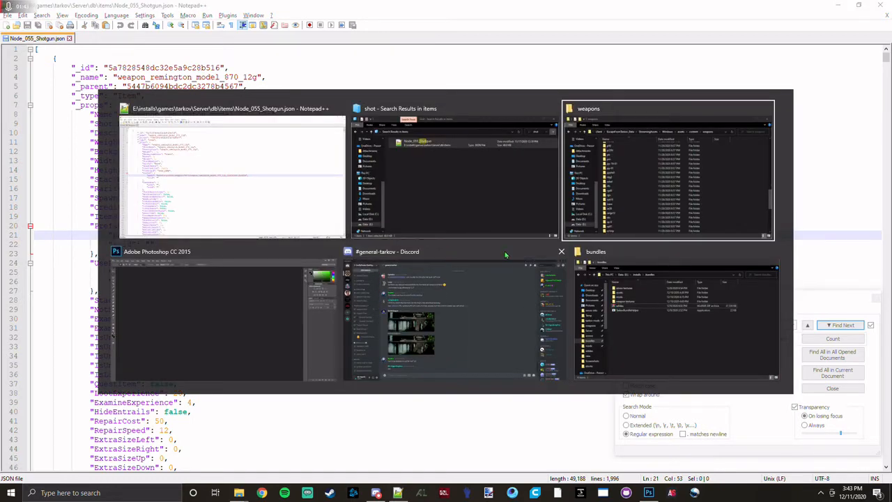
scroll(349, 182, up, 10)
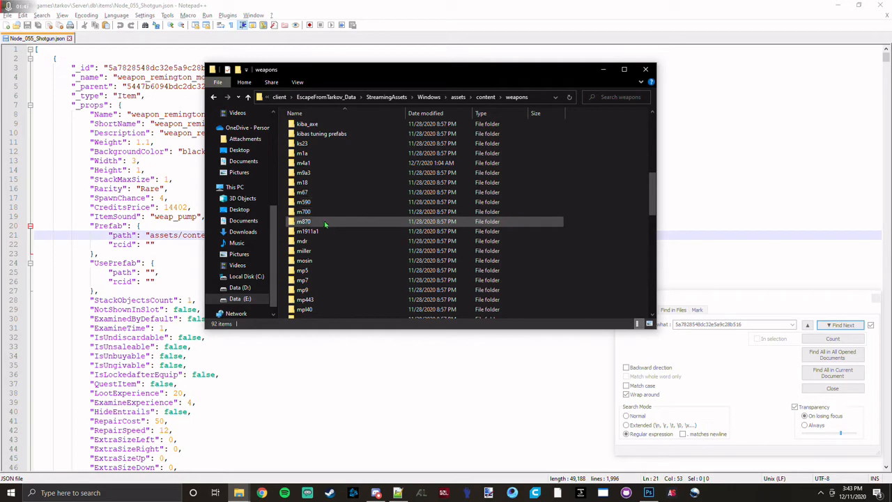
double_click(324, 221)
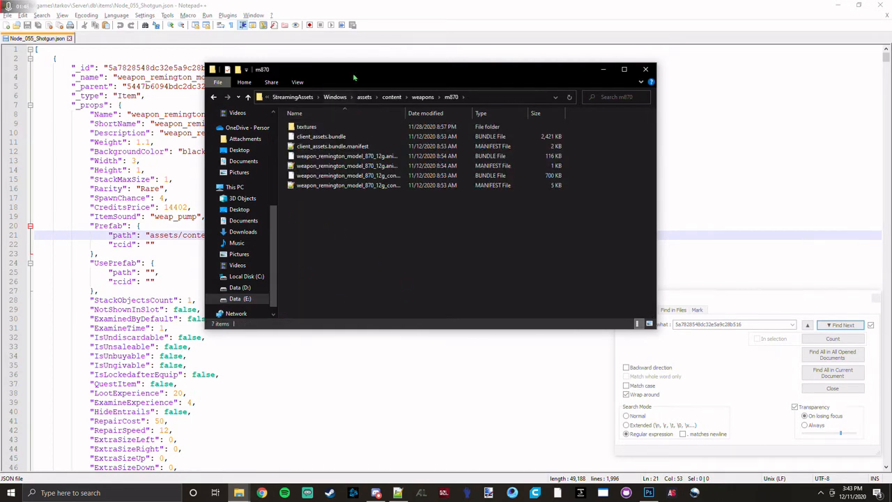
mouse_move(354, 74)
mouse_down()
mouse_move(606, 156)
mouse_move(732, 117)
mouse_move(341, 72)
mouse_up()
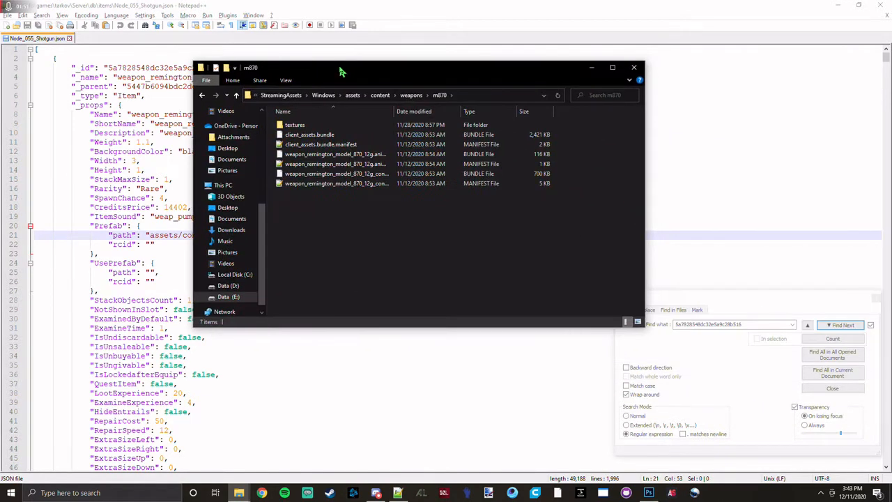
double_click(301, 128)
click(439, 95)
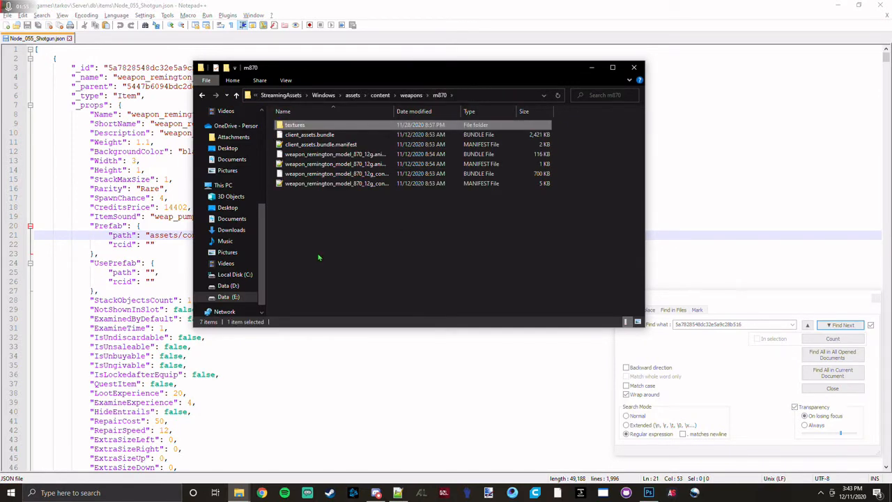
click(317, 258)
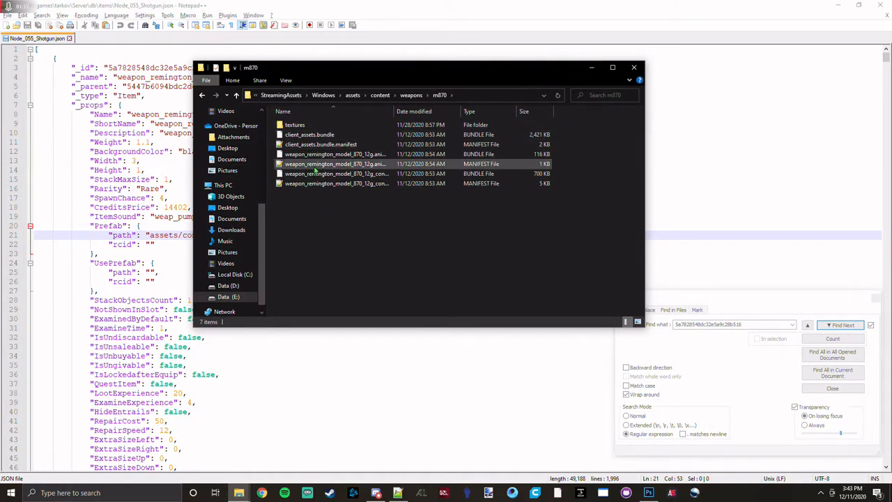
double_click(304, 126)
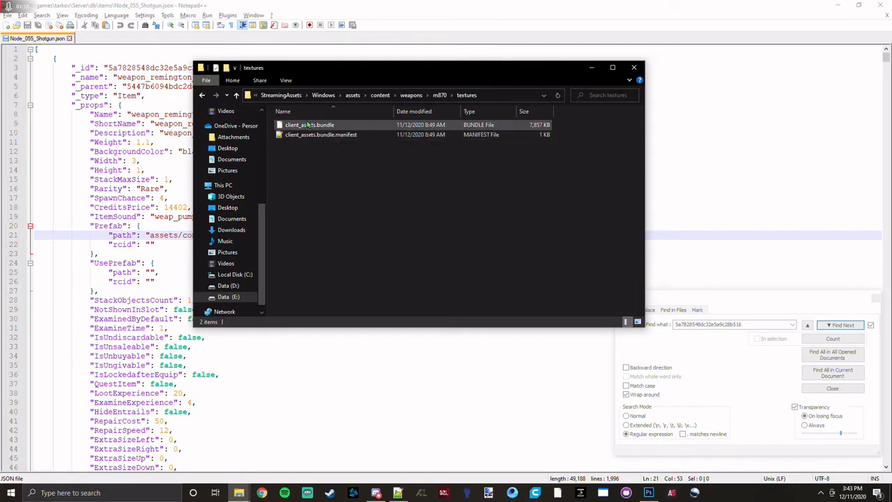
Copy the client_assets.bundle file from the m870 textures folder.
click(307, 125)
right_click(308, 125)
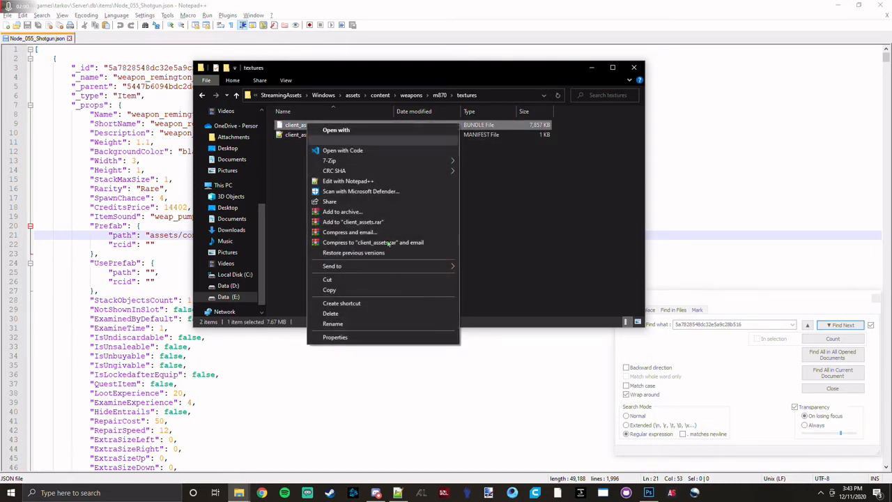
click(372, 290)
click(392, 249)
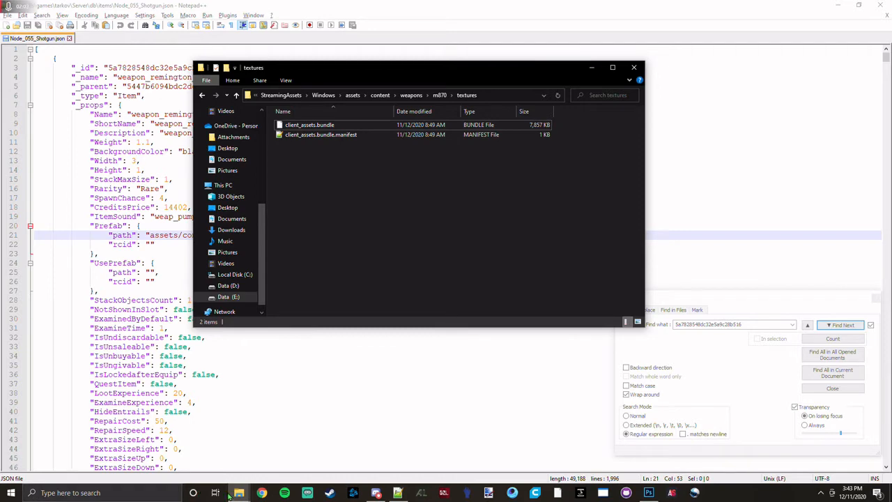
Bring the open bundles folder window to the front and place it over the textures window.
mouse_move(237, 493)
mouse_move(145, 448)
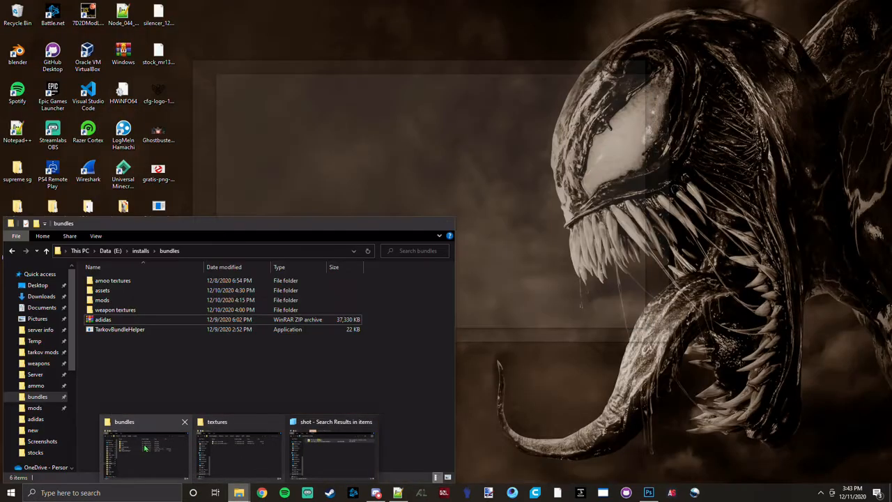
click(180, 448)
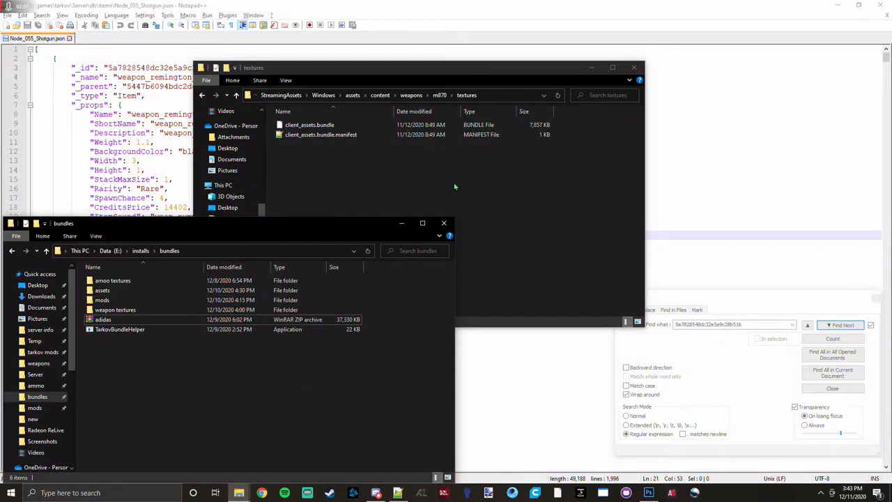
drag(296, 219, 568, 66)
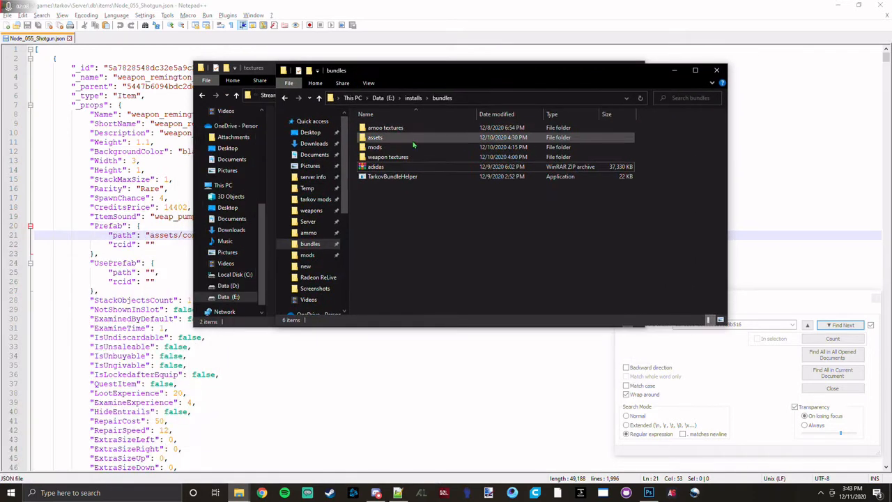
Create a folder named remingto 870 inside the weapon textures folder.
double_click(409, 159)
right_click(520, 207)
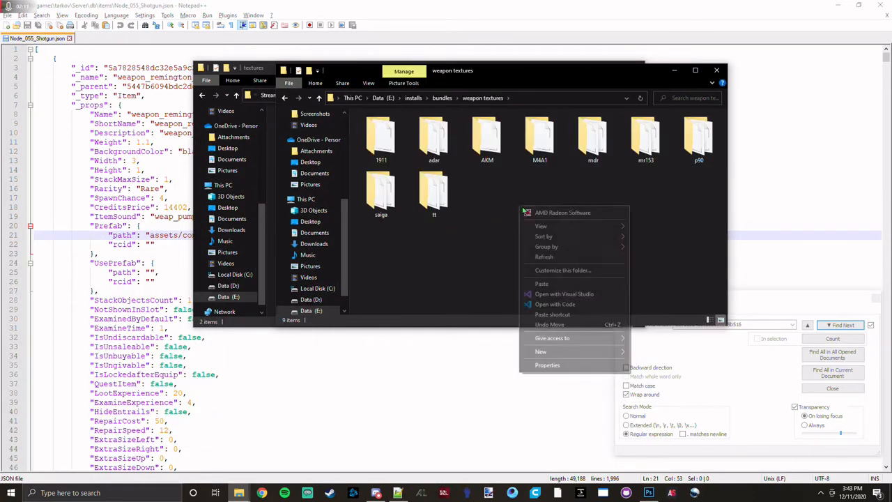
mouse_move(620, 352)
click(696, 351)
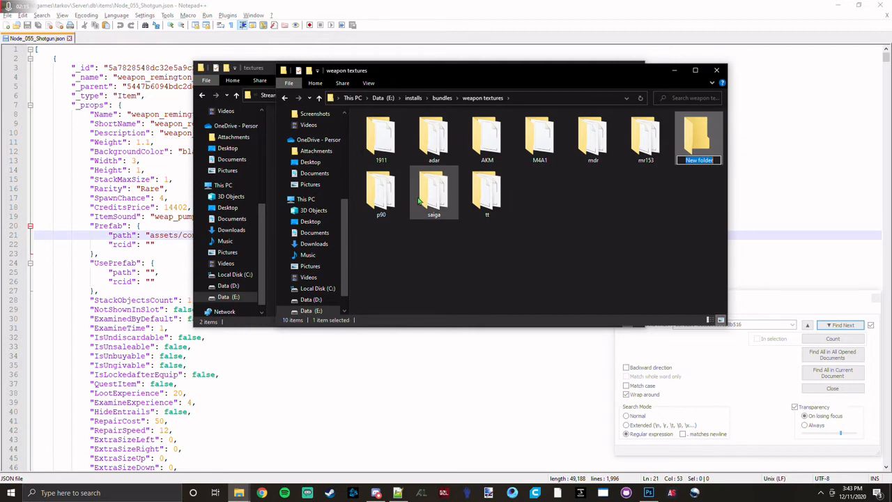
text(remingto 870)
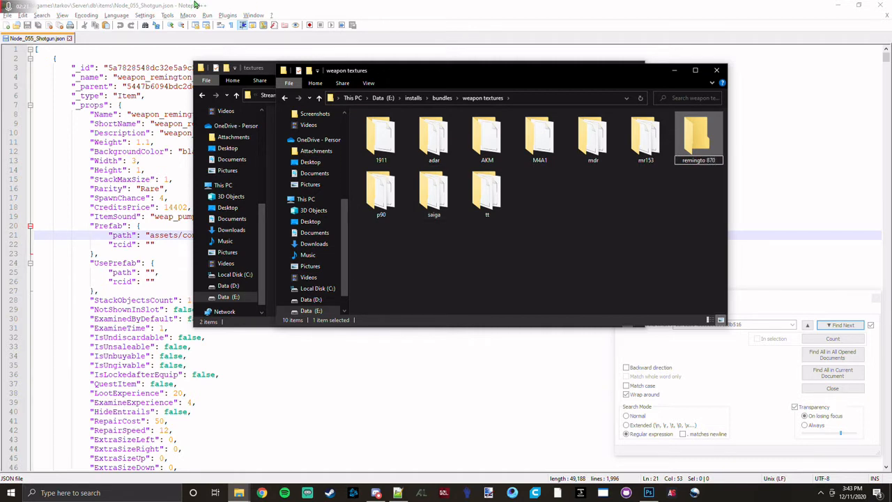
click(694, 176)
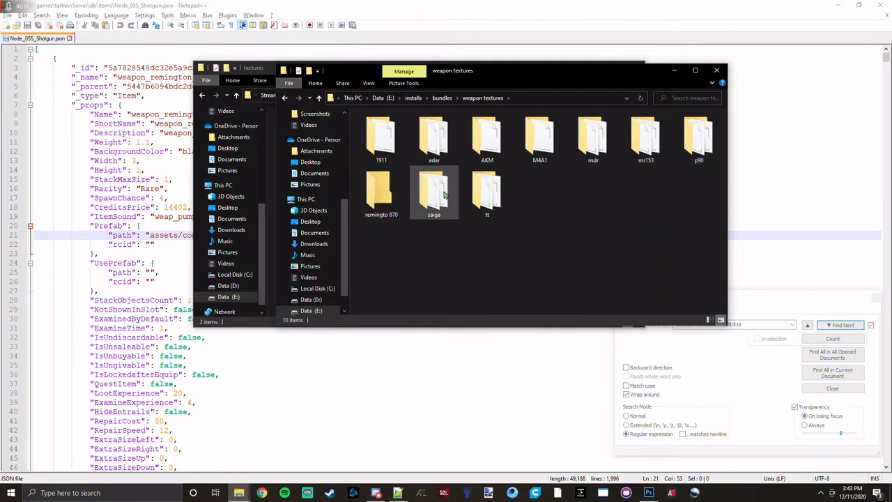
Paste the copied client_assets.bundle file into the remingto 870 folder.
double_click(390, 191)
right_click(430, 199)
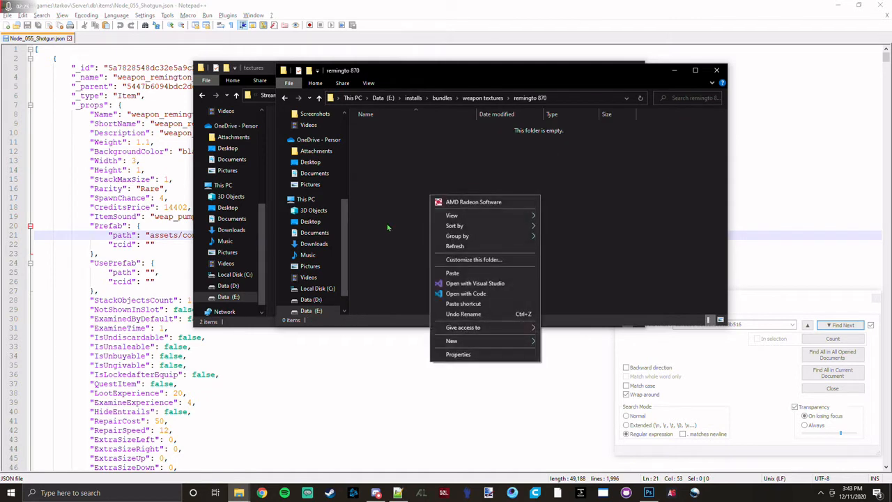
click(384, 226)
Create a subfolder named new inside the remingto 870 folder.
right_click(450, 204)
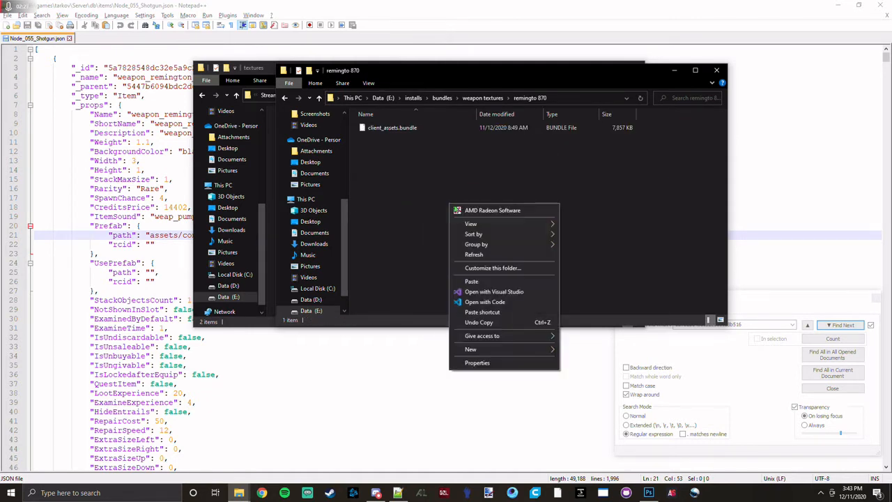
mouse_move(540, 349)
click(573, 350)
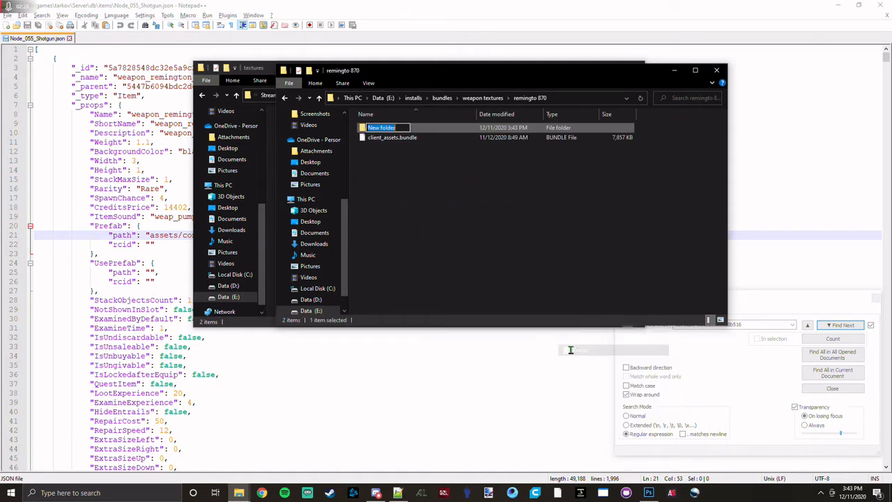
text(new)
click(537, 251)
Create a second subfolder named old beside the new folder.
right_click(497, 206)
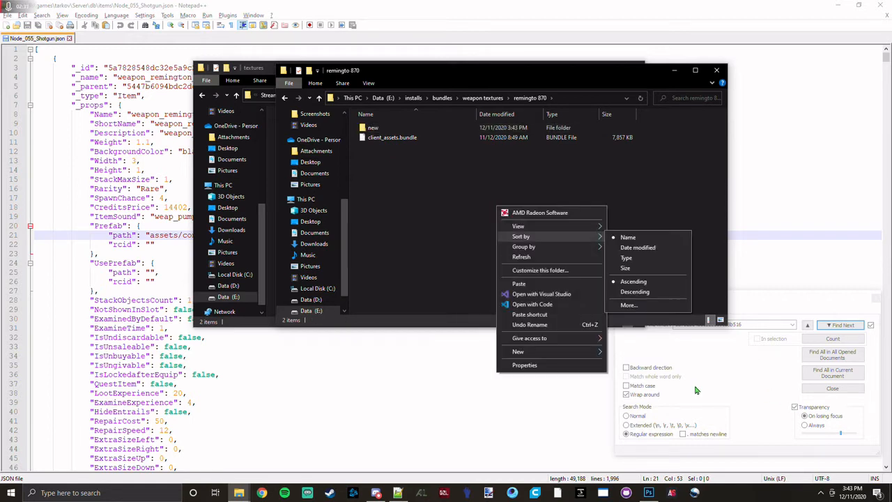
mouse_move(586, 353)
click(643, 353)
text(c)
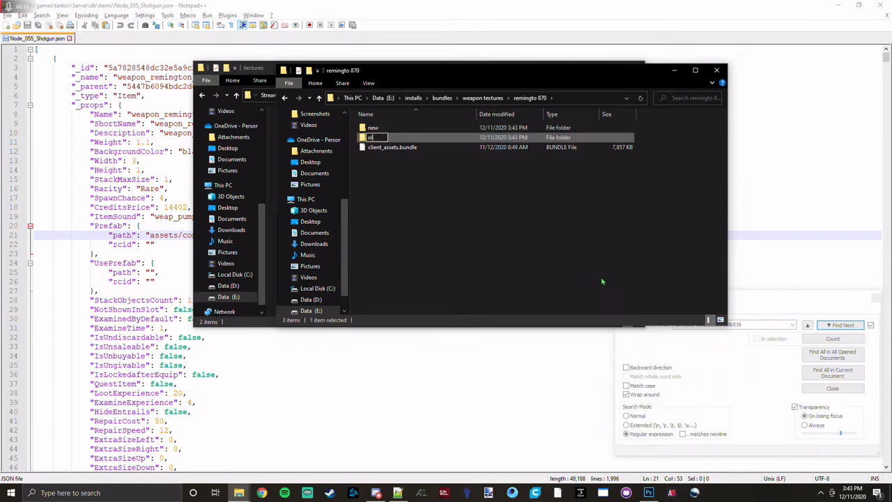
text(ld)
key(Return)
click(548, 216)
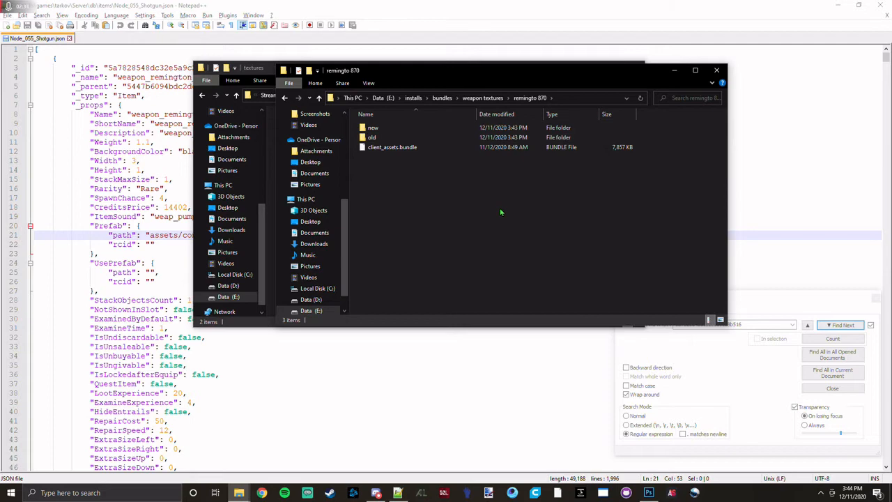
Move the Explorer window aside to uncover the textures window, and create a folder named pilsbury inside the new folder.
double_click(423, 142)
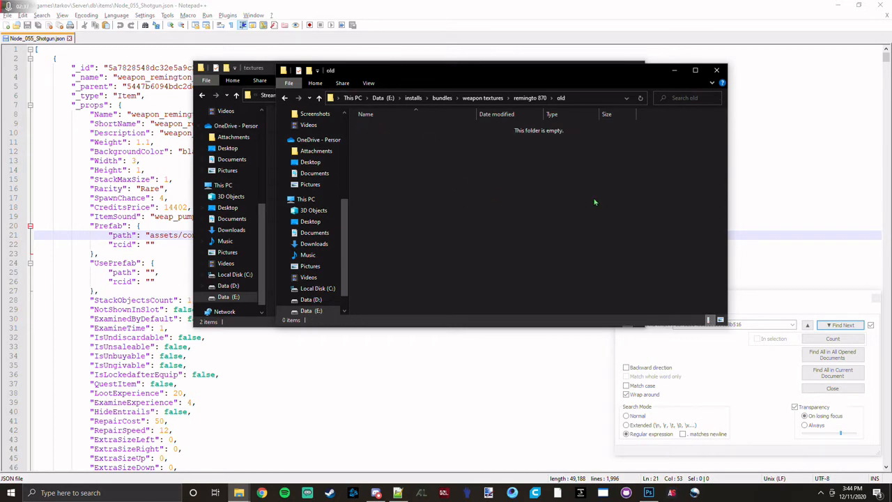
drag(518, 75, 579, 81)
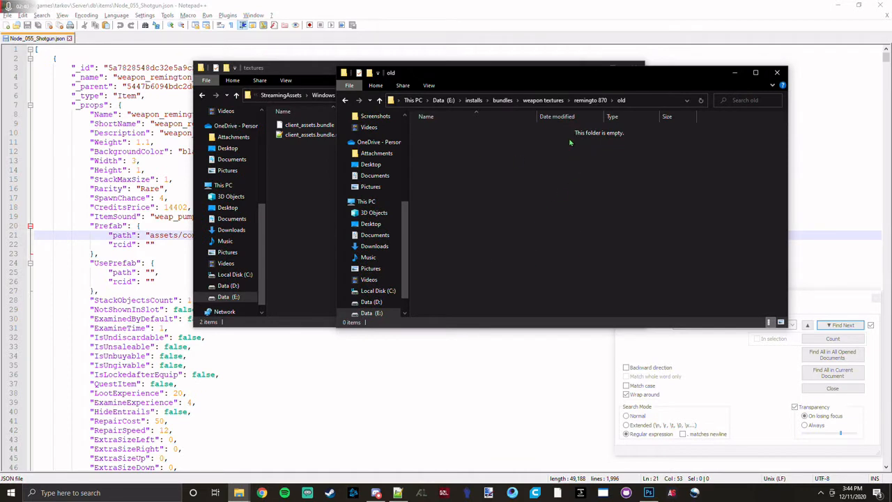
click(591, 99)
double_click(509, 130)
right_click(550, 192)
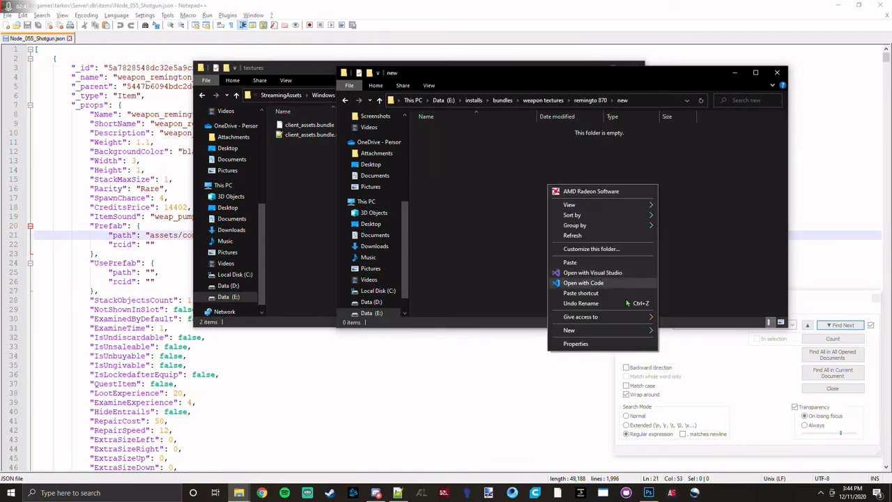
click(661, 332)
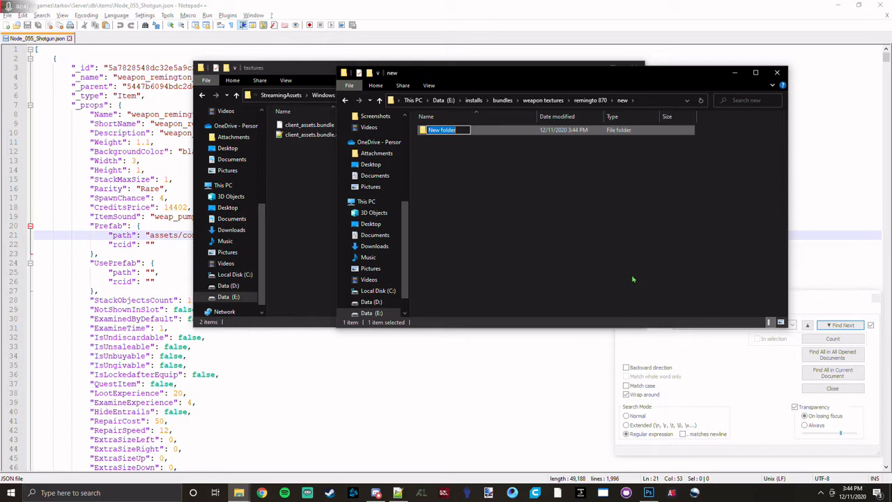
text(pilsbury)
key(Return)
click(626, 181)
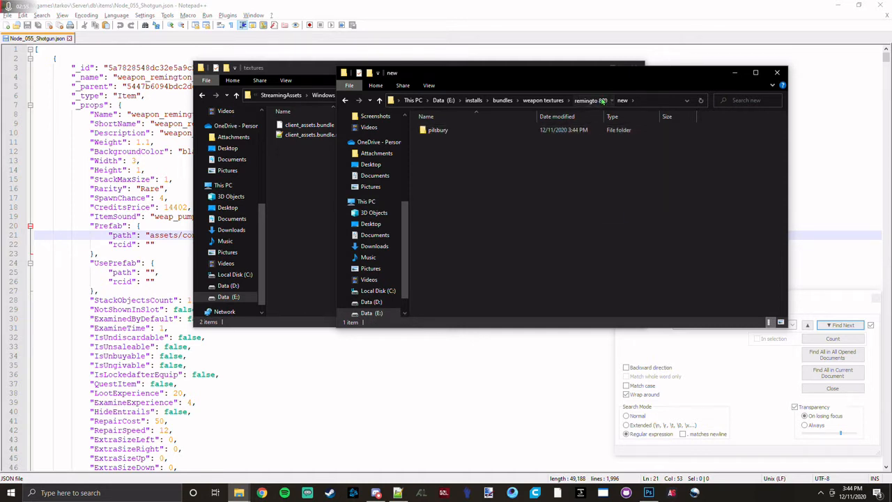
Return to the remingto 870 folder, switch to Unity Assets Bundle Extractor and open client_assets.bundle from that folder.
click(601, 100)
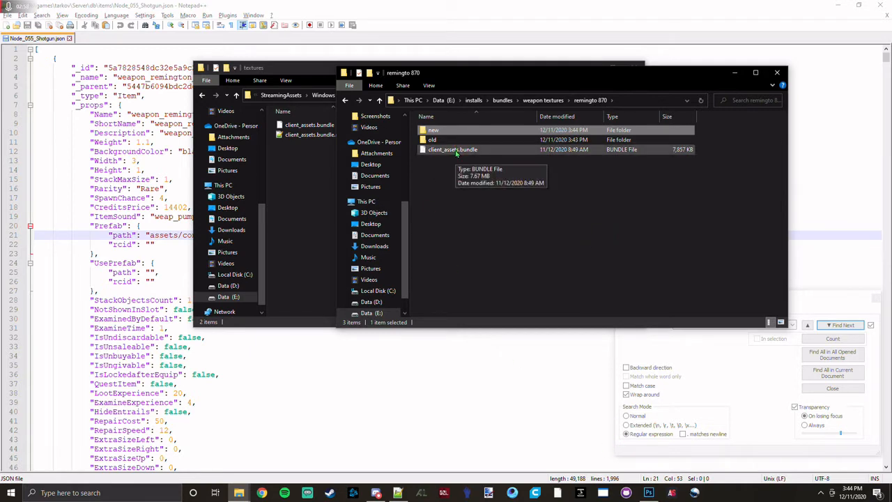
click(603, 493)
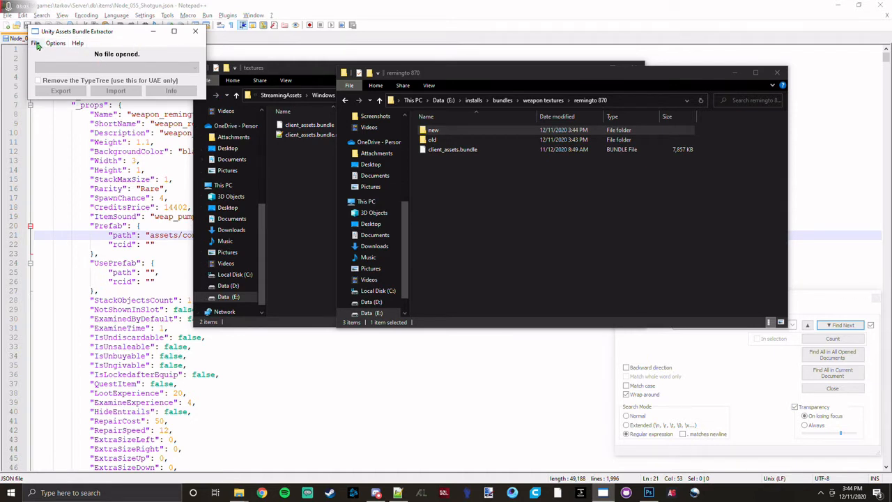
click(35, 44)
click(39, 54)
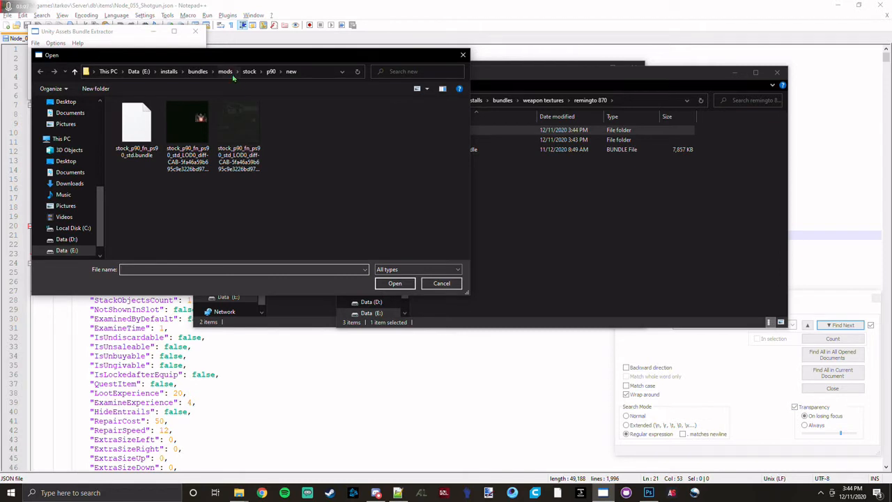
click(198, 71)
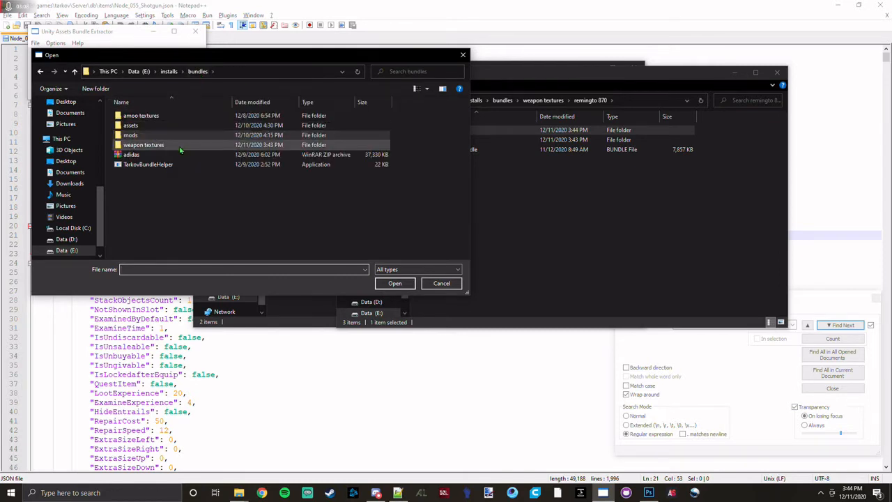
double_click(179, 145)
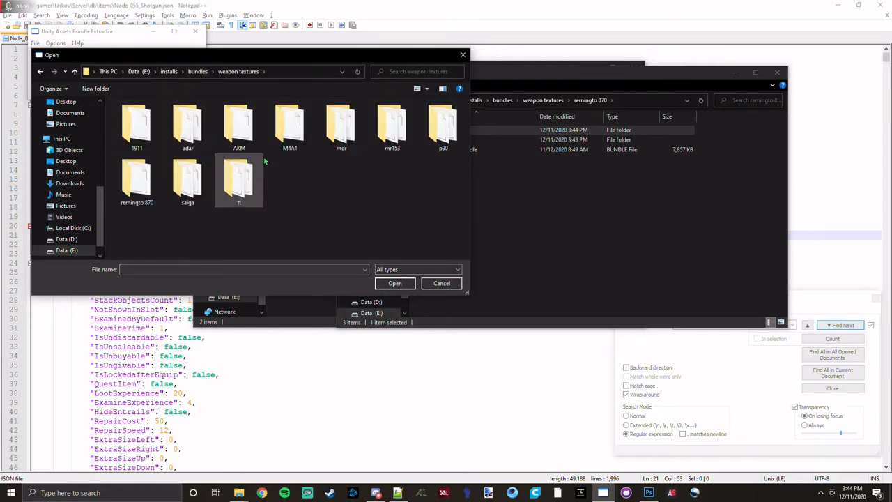
double_click(135, 183)
double_click(148, 135)
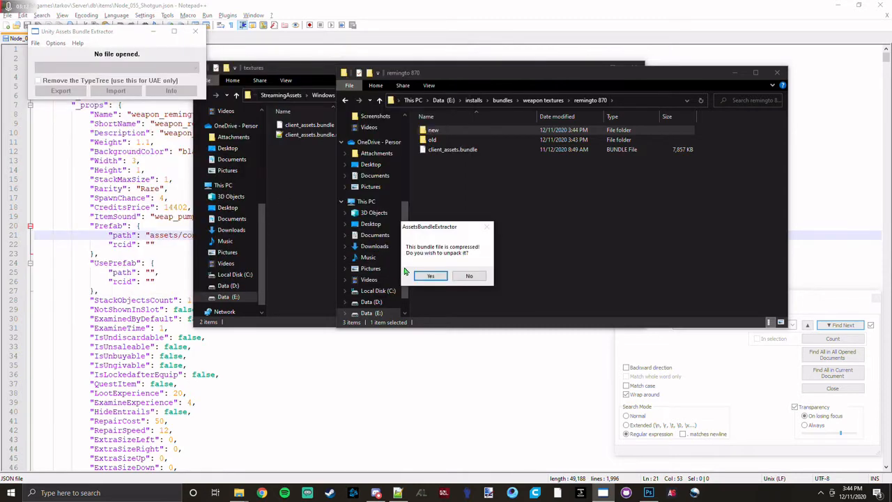
Unpack the compressed bundle and save the result as 870 in the remingto 870 folder.
click(427, 276)
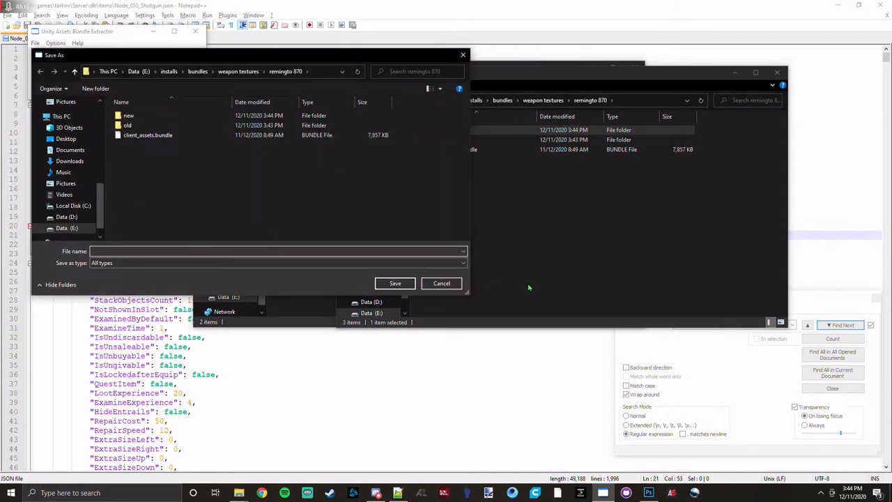
text(870)
click(392, 284)
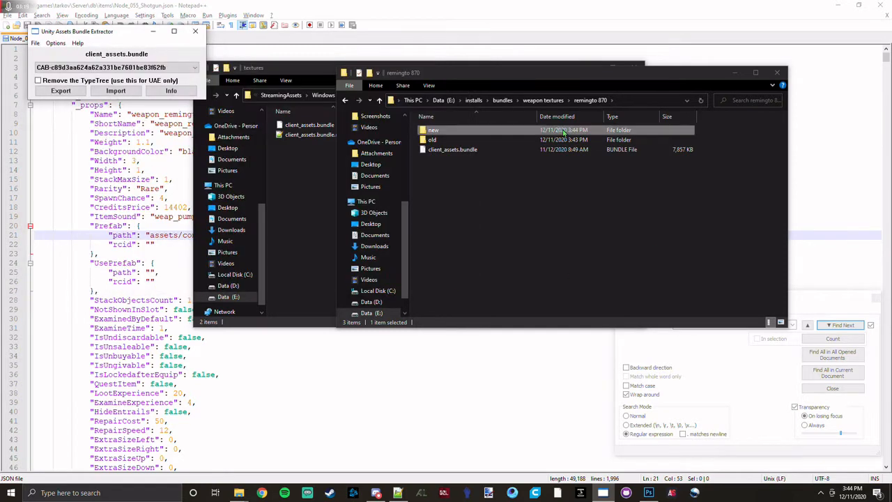
Show the unpacked bundle's asset info, sort the assets by type and widen the Type and Name columns.
click(172, 91)
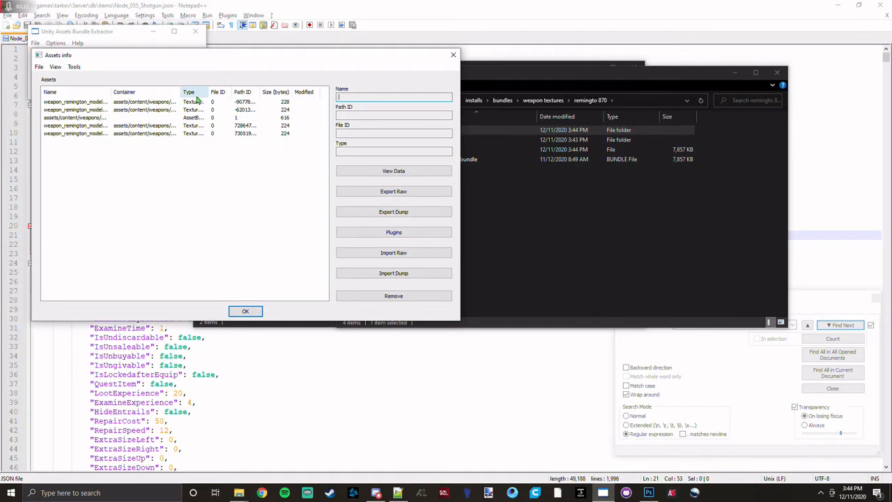
click(194, 92)
drag(208, 92, 269, 92)
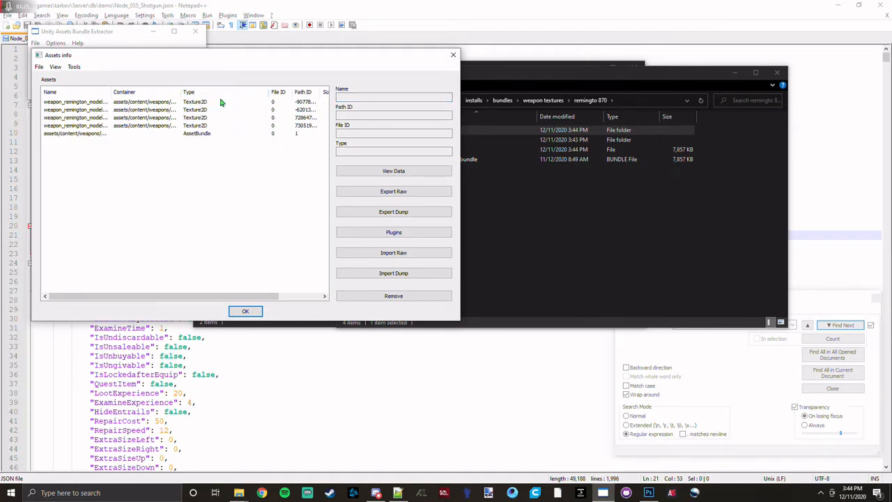
drag(111, 92, 203, 92)
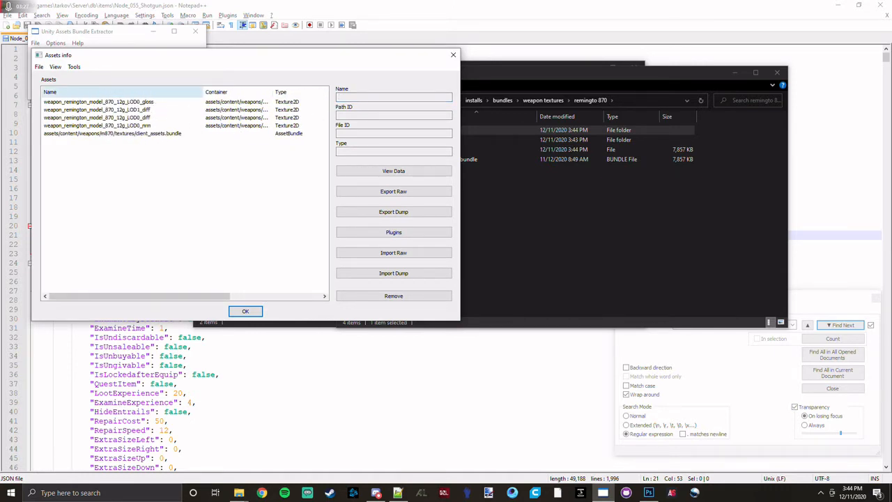
Examine the details of the LOD0_nrm, LOD1_diff and LOD0_diff texture assets.
click(144, 126)
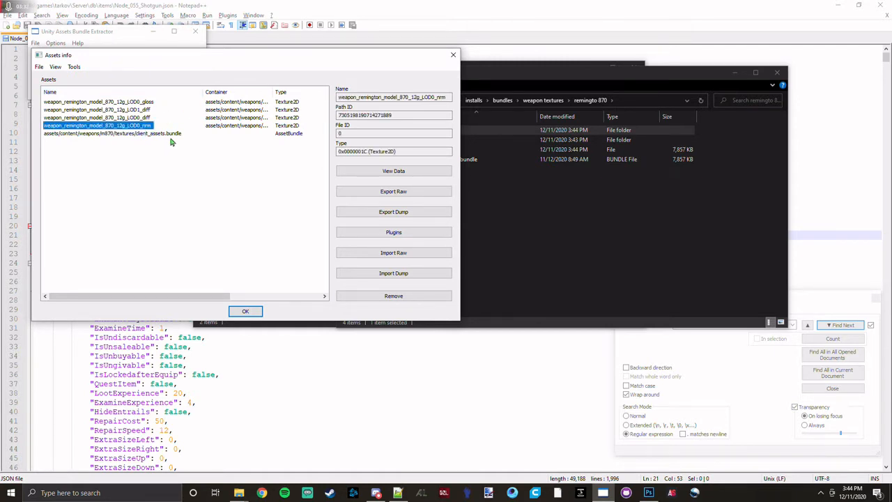
click(140, 110)
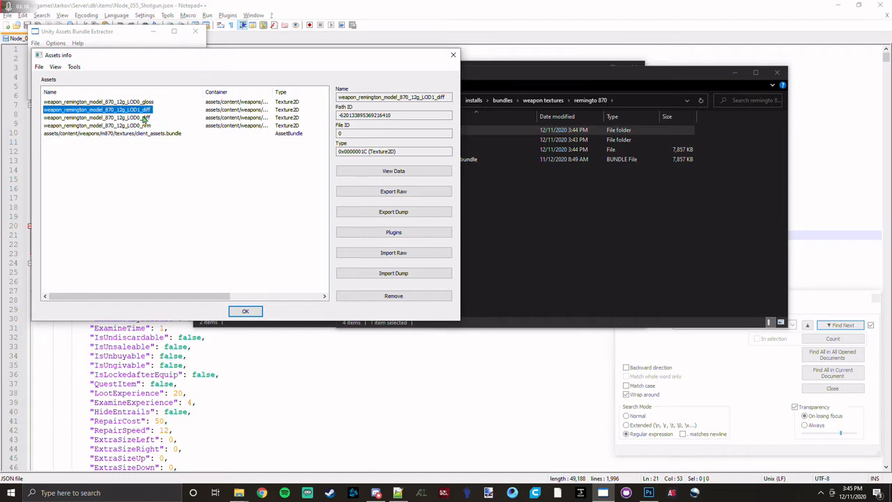
click(144, 118)
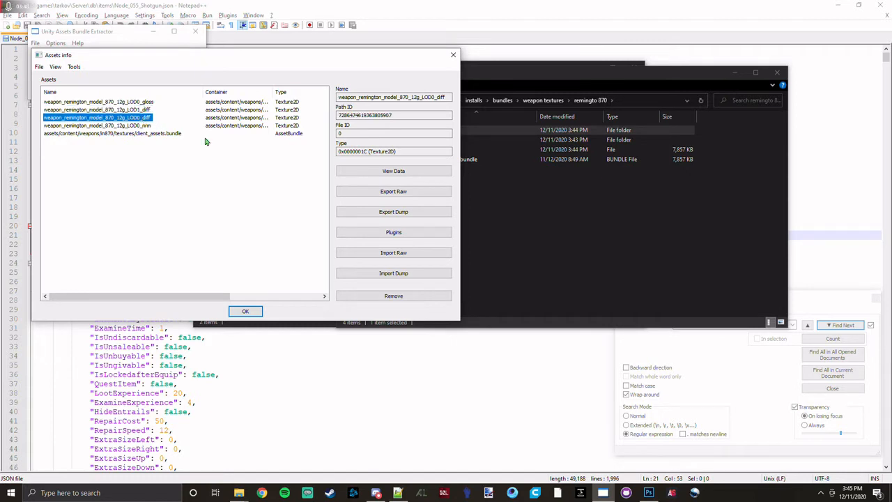
Remove the weapon_remington_model_870_12g_LOD0_gloss texture from the bundle's assets.
click(144, 103)
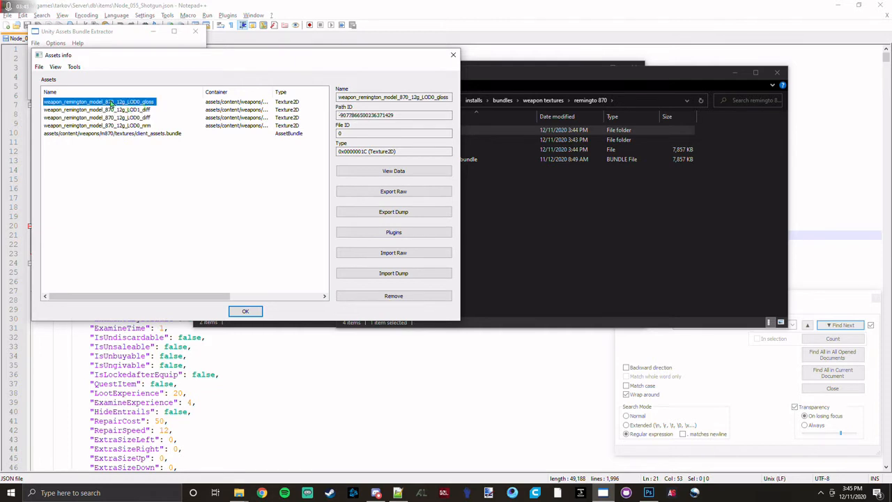
click(437, 296)
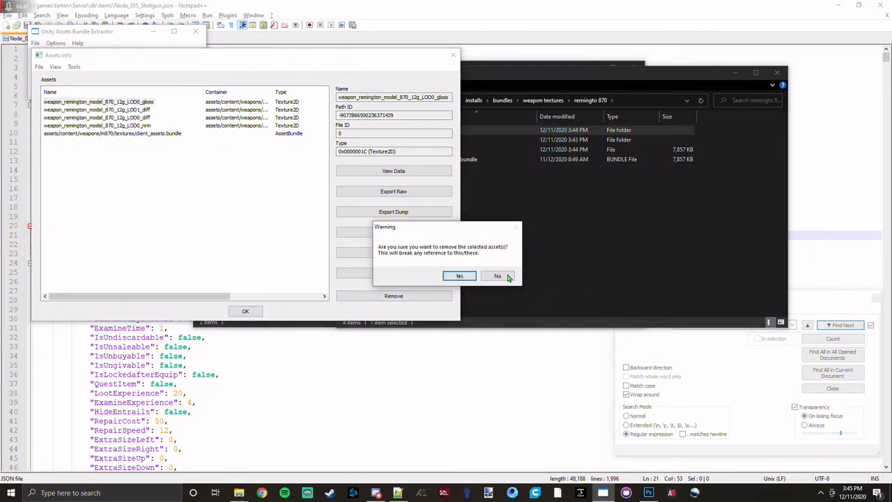
click(460, 277)
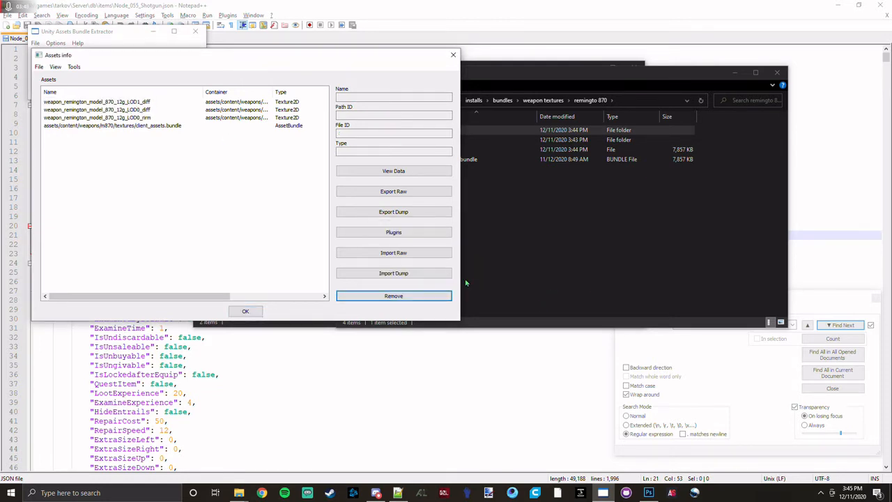
Export the weapon_remington_model_870_12g_LOD0_nrm texture as a TGA file into the old subfolder of remingto 870.
click(123, 118)
click(393, 232)
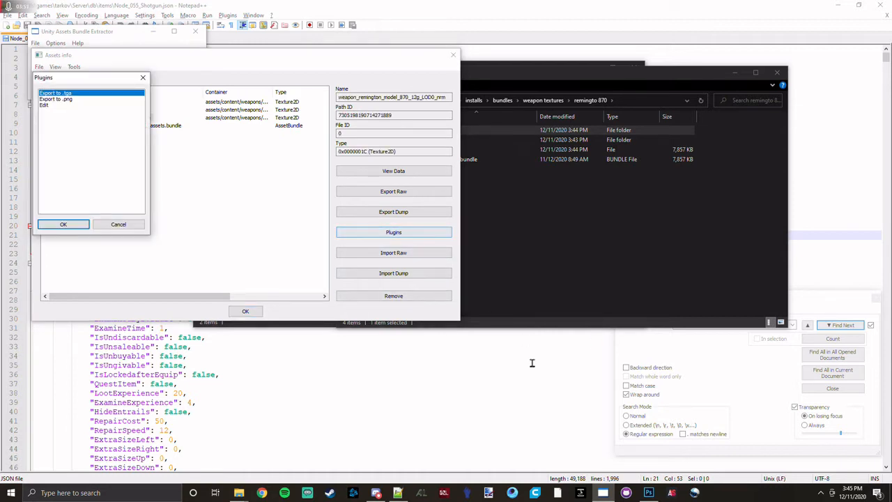
click(44, 105)
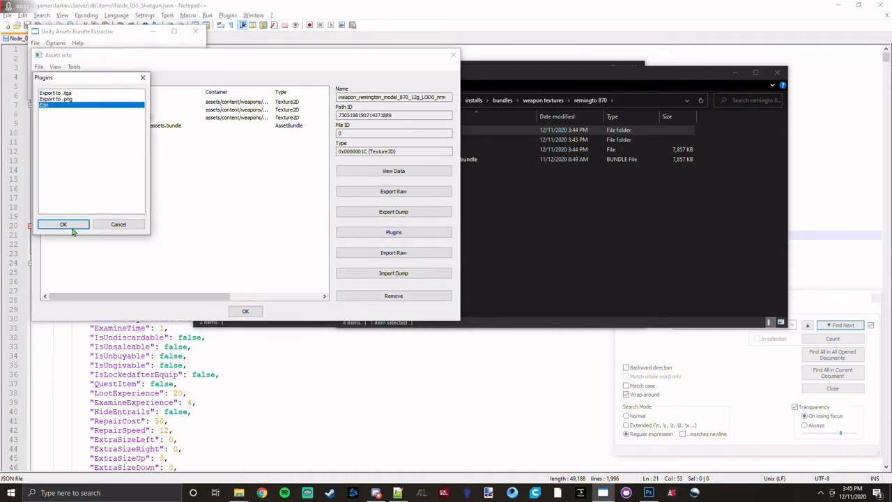
click(54, 93)
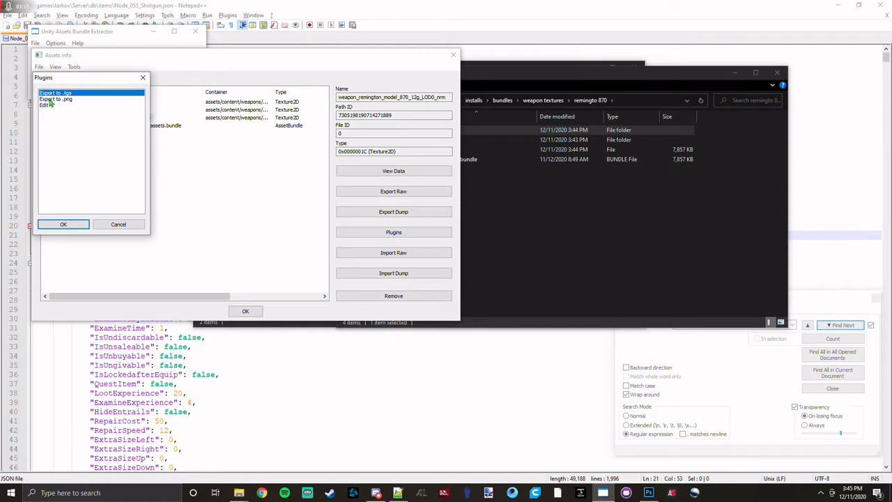
click(80, 224)
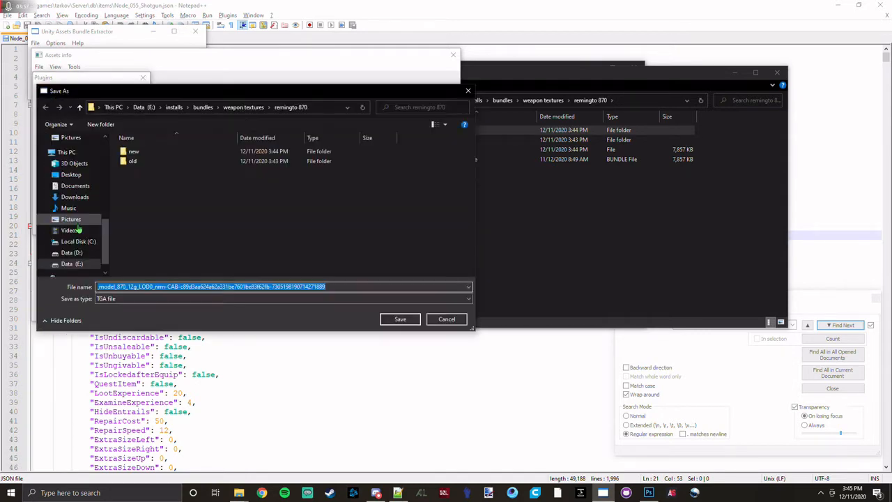
drag(331, 102, 496, 65)
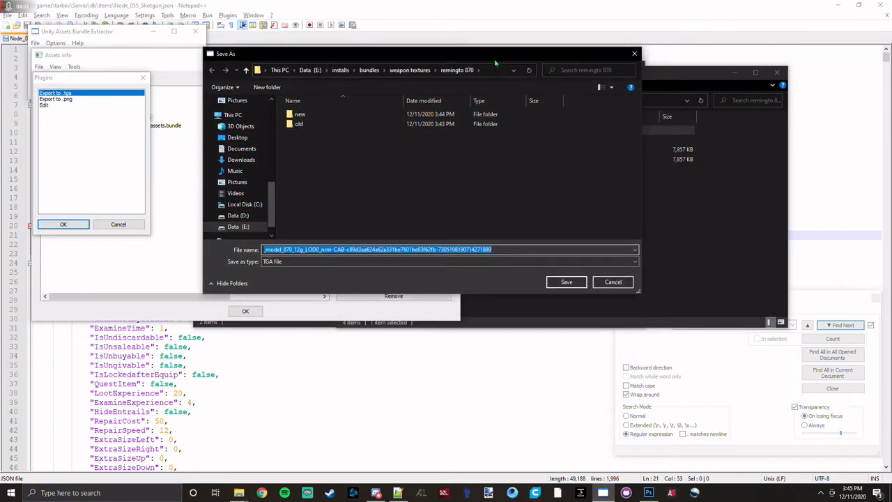
double_click(411, 124)
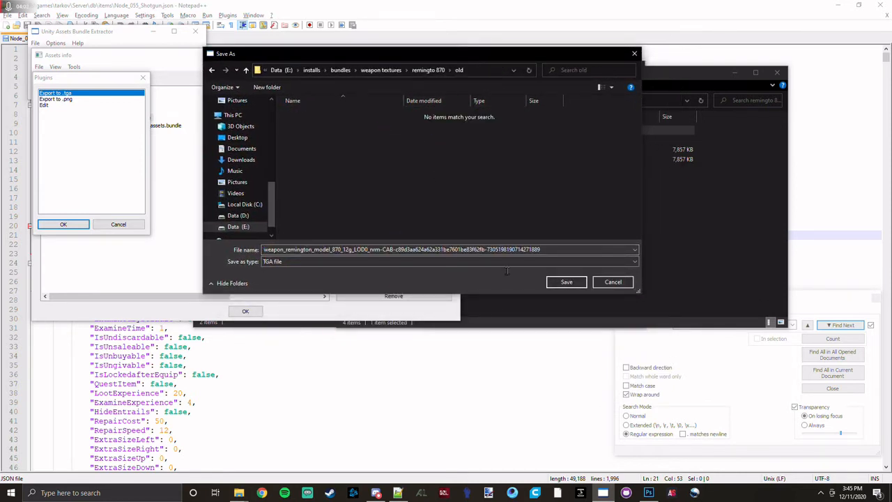
click(566, 282)
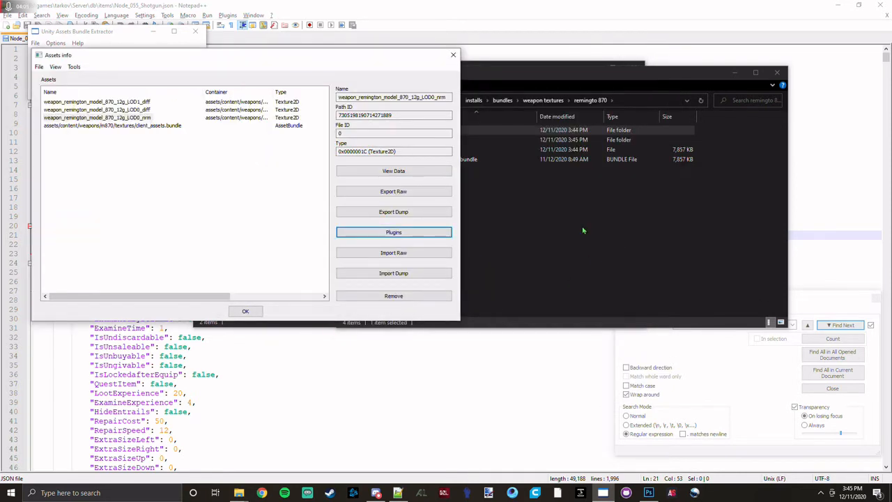
Switch to Photoshop and open the exported LOD0_nrm TGA from weapon textures, remingto 870, old.
click(683, 268)
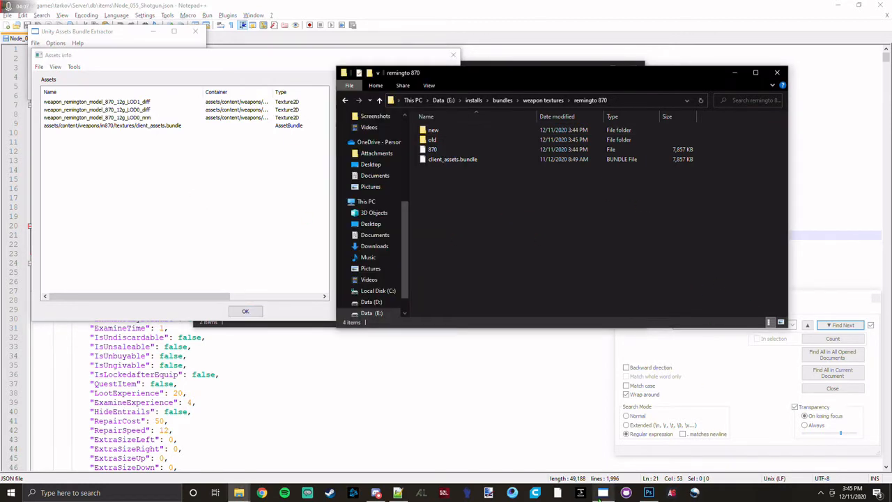
click(647, 493)
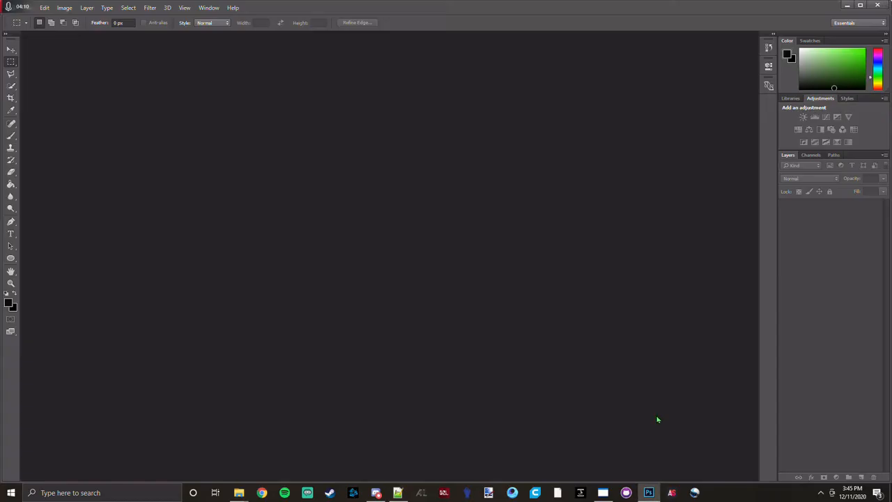
click(46, 8)
mouse_move(33, 8)
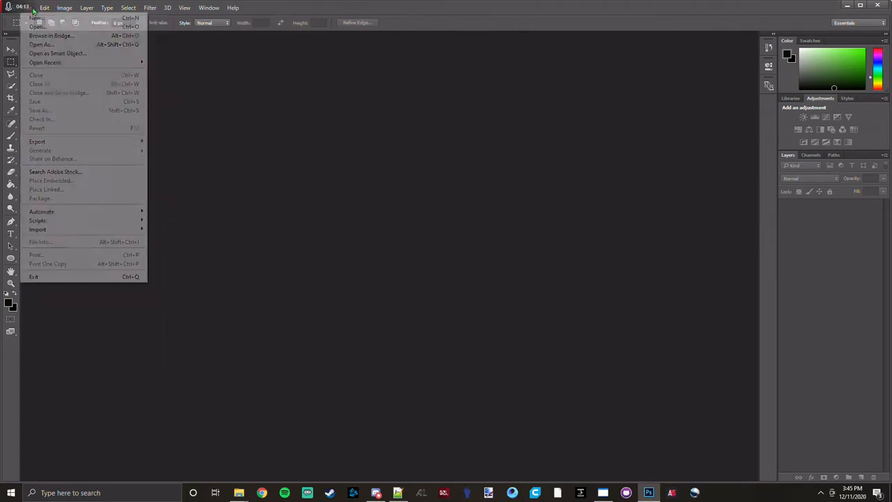
click(37, 27)
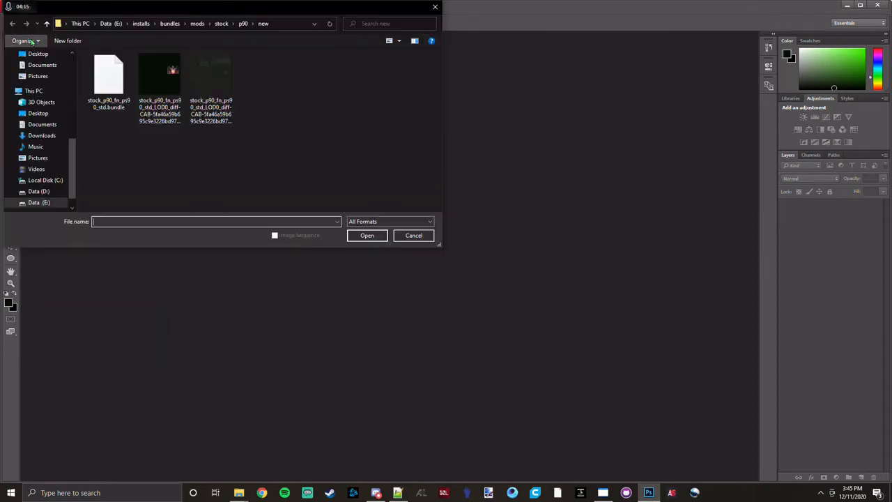
click(172, 24)
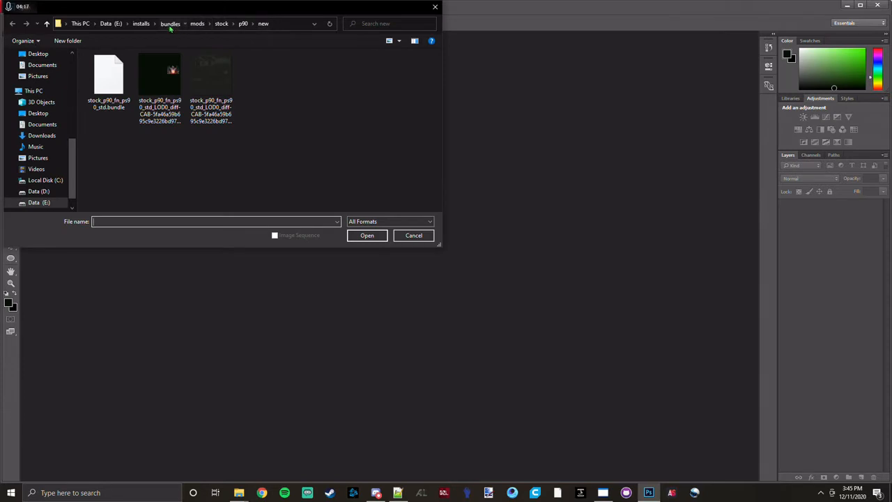
double_click(124, 98)
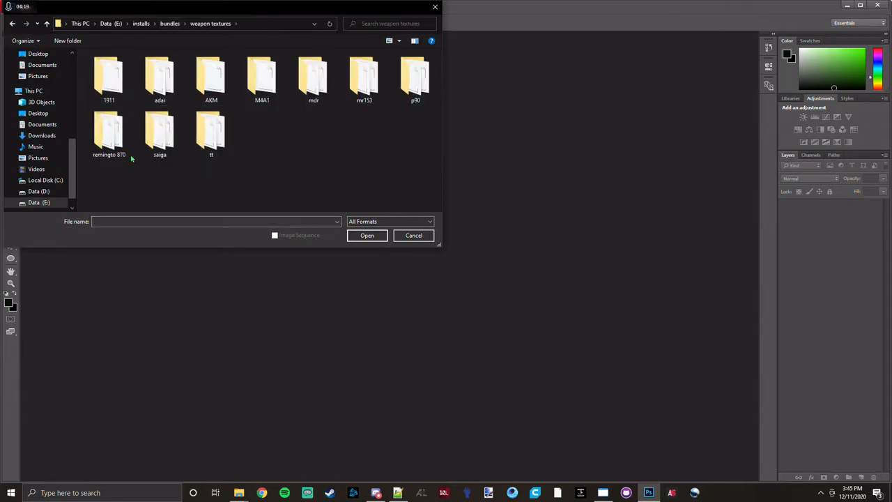
double_click(121, 146)
double_click(115, 80)
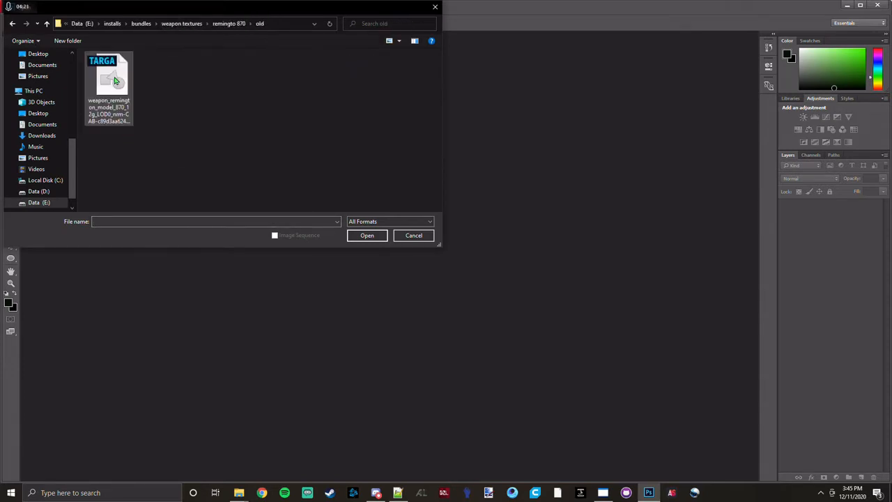
double_click(115, 80)
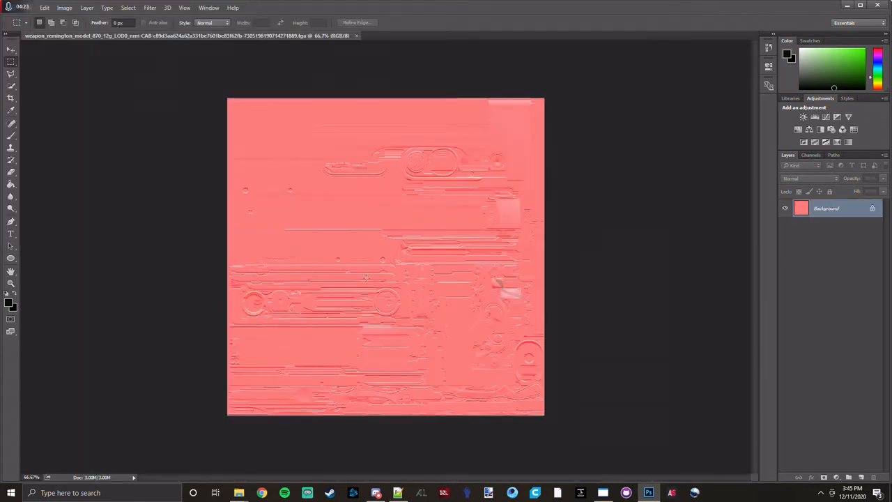
Desaturate the Remington normal texture and add a new empty layer above the background.
right_click(377, 284)
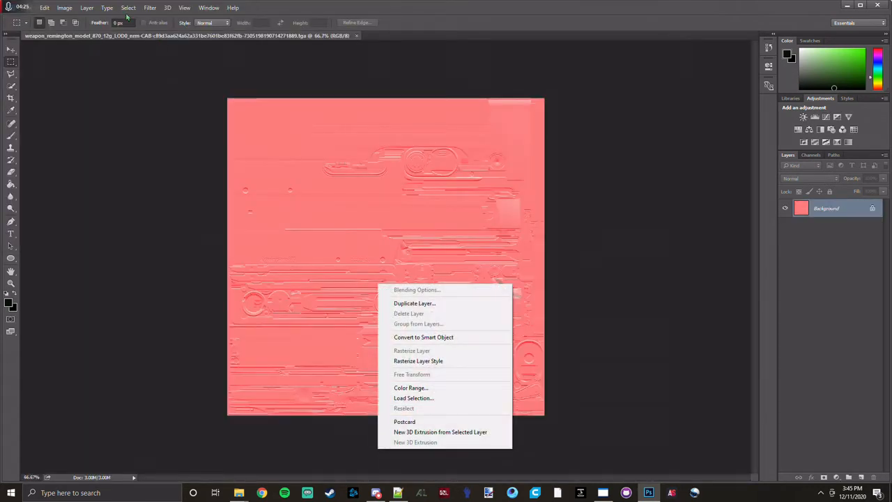
click(73, 9)
click(70, 8)
mouse_move(75, 30)
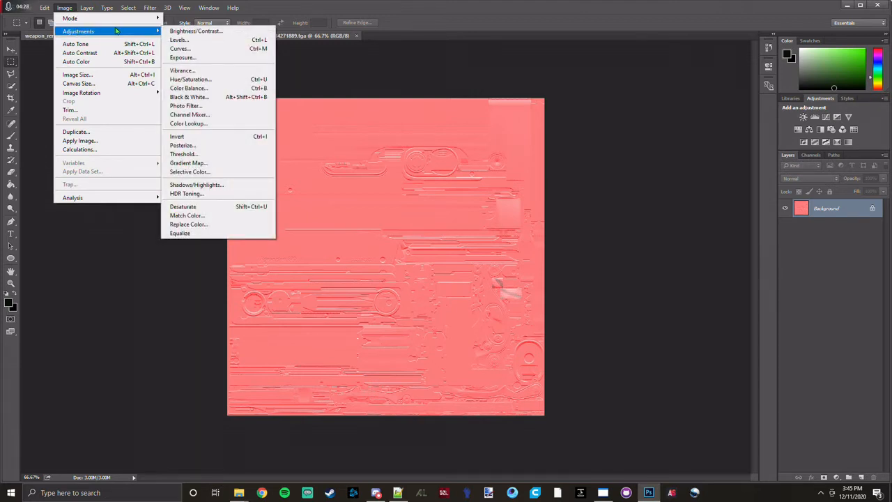
click(183, 206)
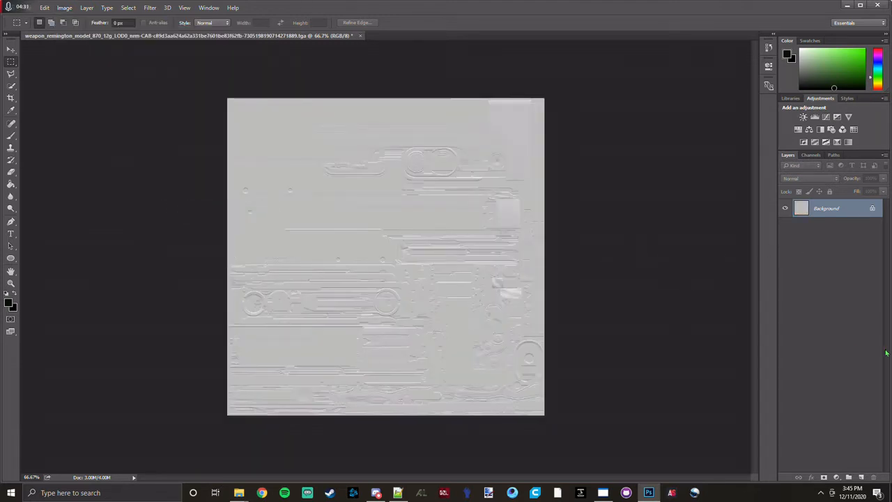
click(860, 476)
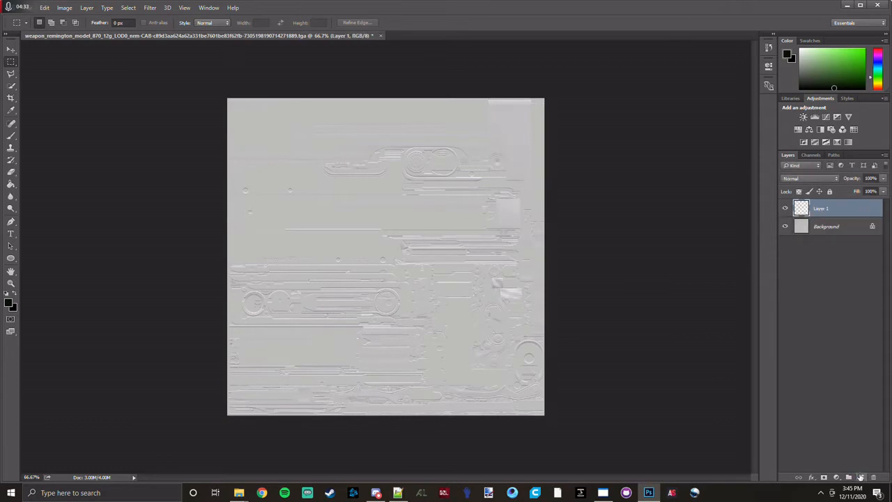
scroll(381, 241, up, 3)
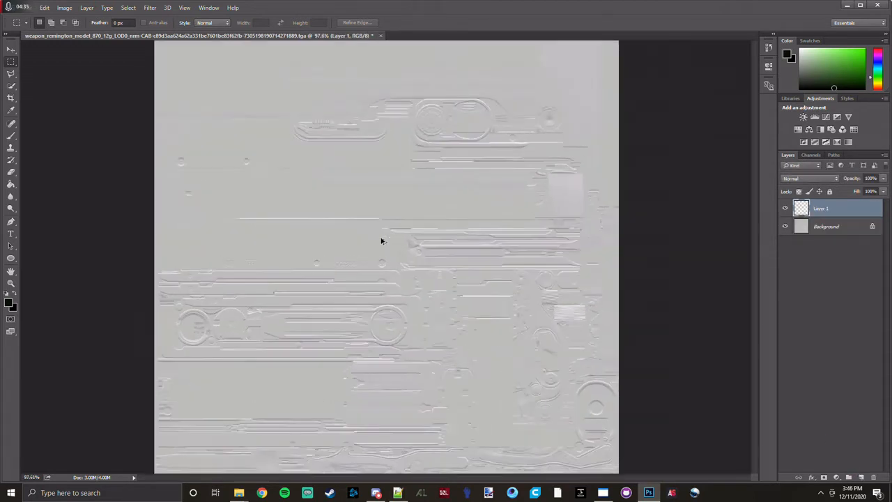
scroll(381, 241, down, 2)
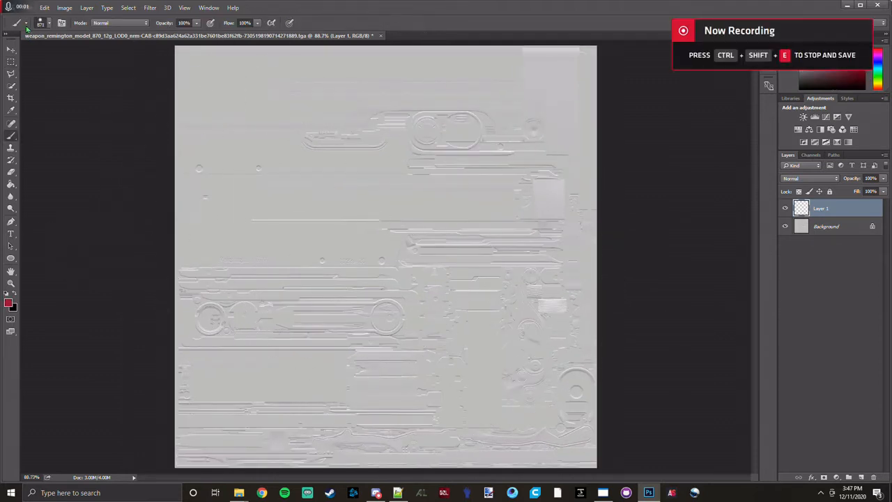
Open the M4A1 LOD0_diff PNG from the M4A1 original folder's lower reciver subfolder and close it again.
click(25, 8)
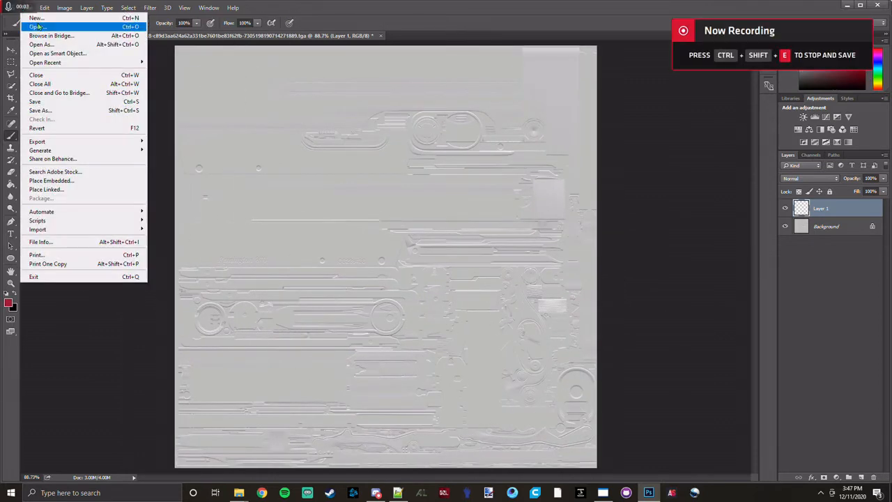
click(37, 27)
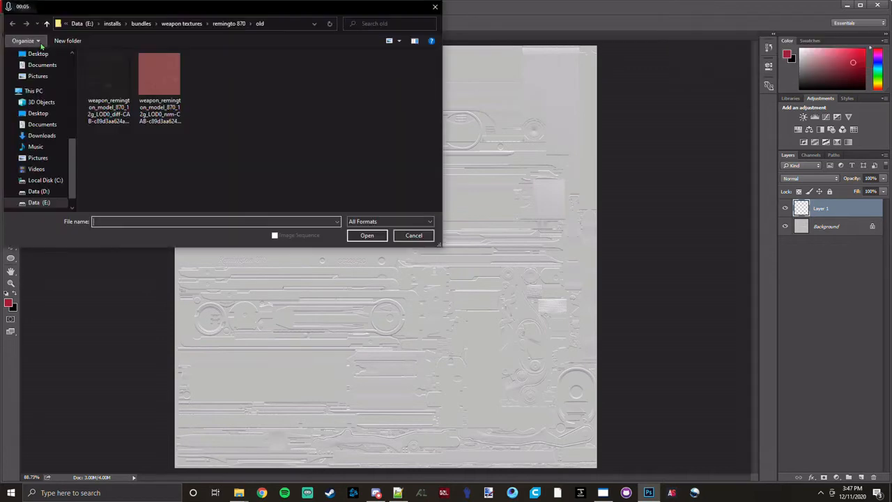
click(222, 23)
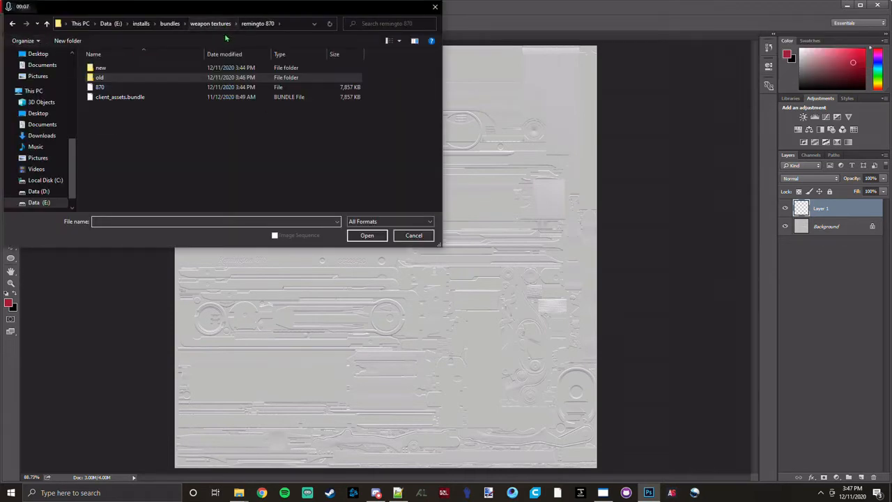
click(210, 25)
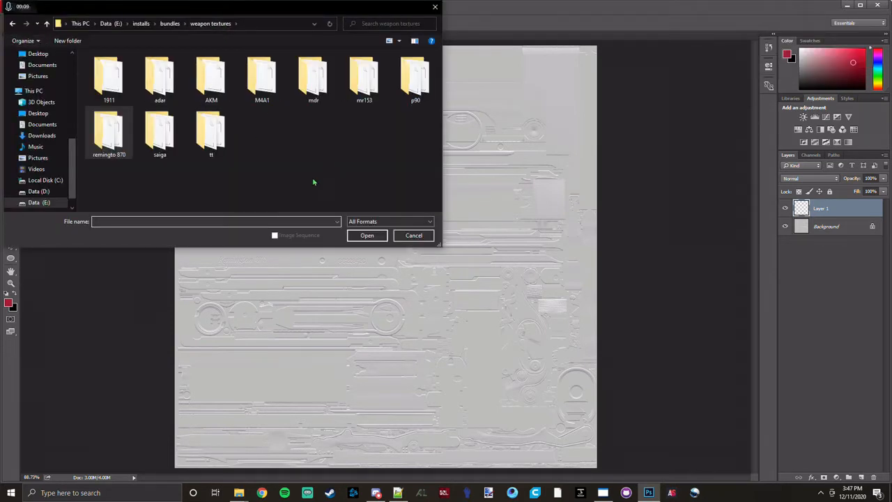
double_click(262, 78)
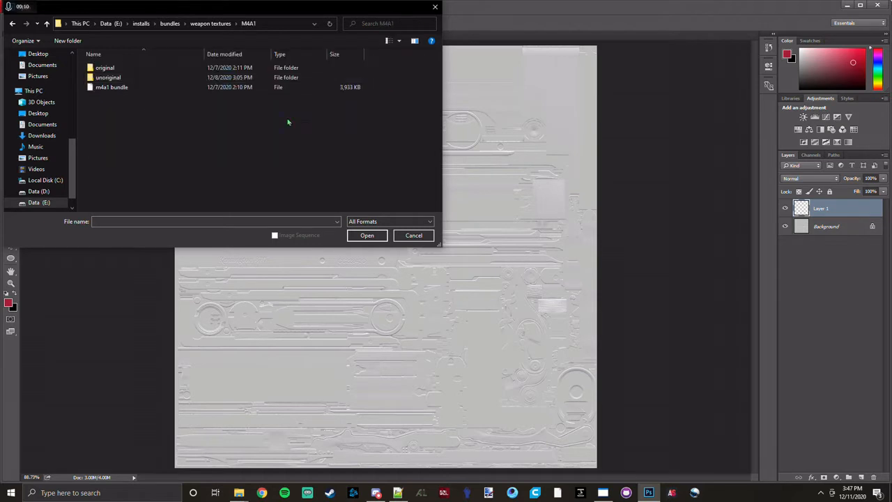
double_click(146, 78)
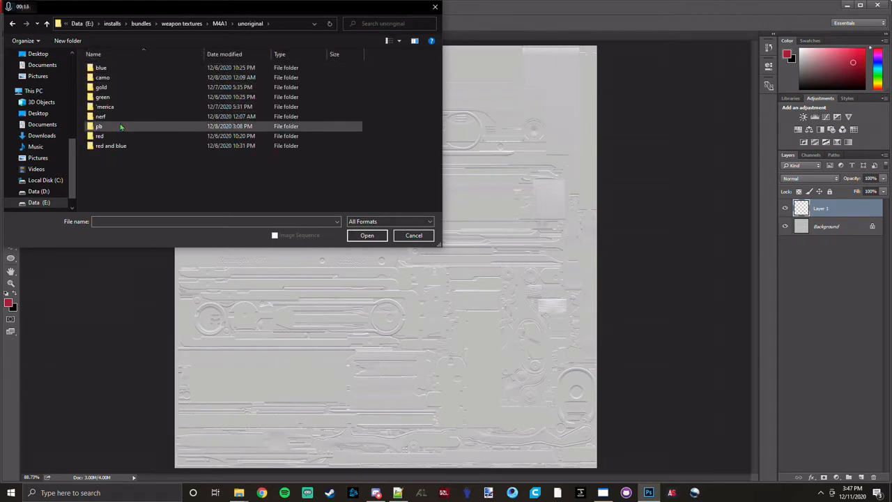
click(219, 23)
double_click(104, 68)
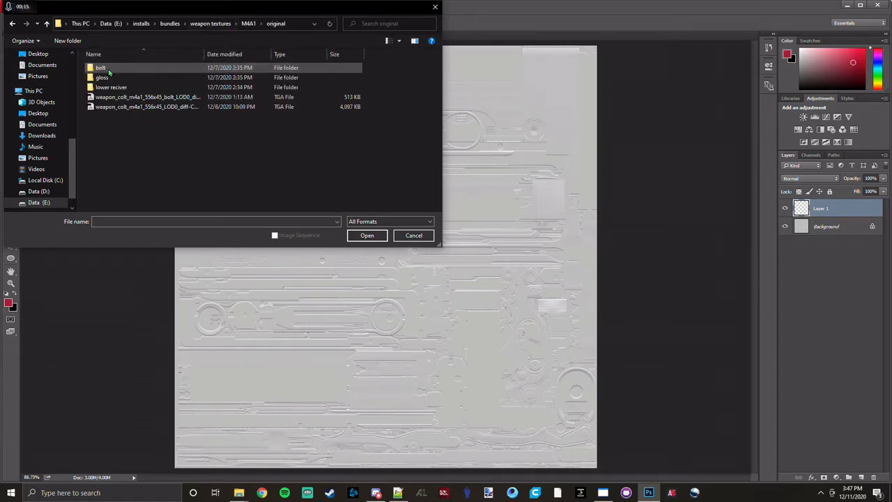
double_click(110, 87)
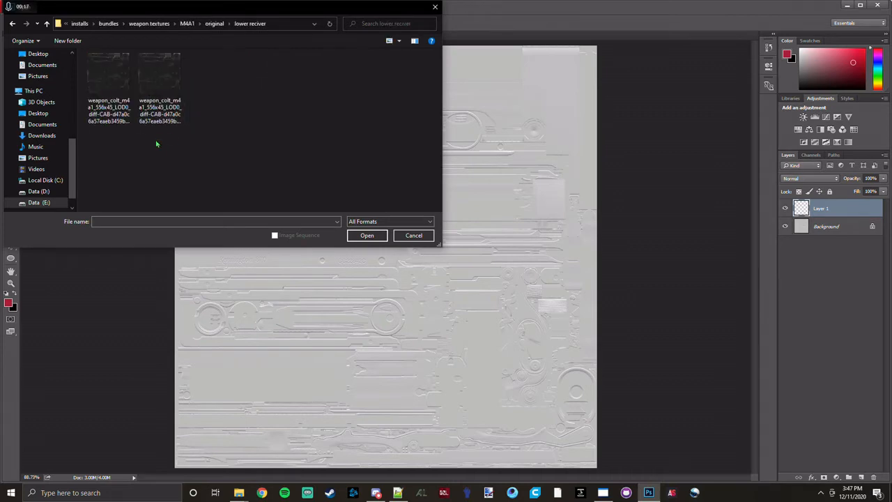
double_click(108, 76)
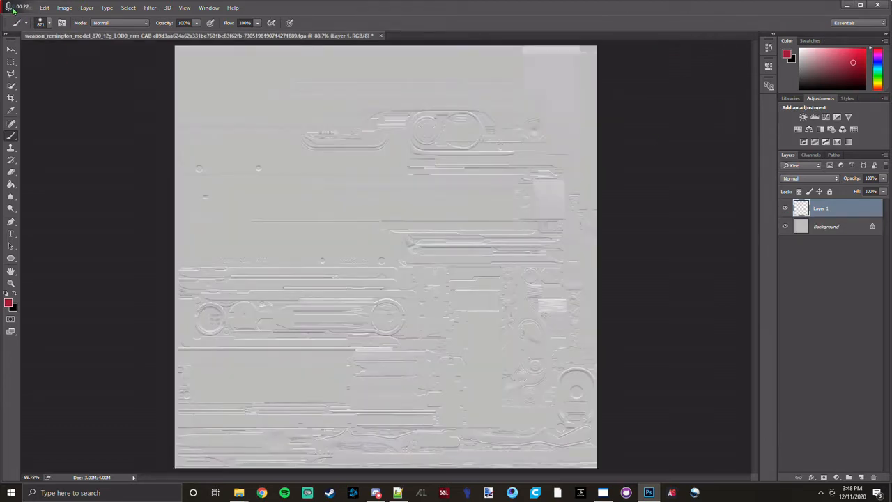
Open the TGA version of the M4A1 LOD0_diff texture for comparison and return to the Remington document.
click(14, 10)
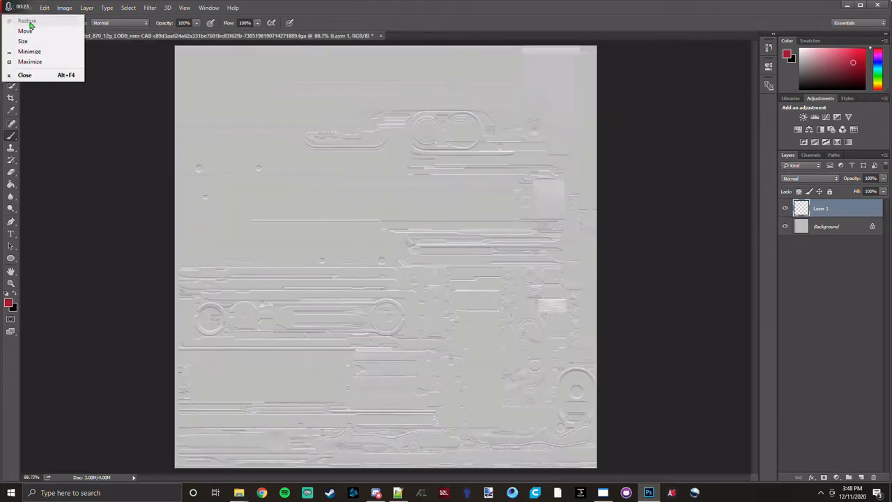
click(27, 9)
click(36, 27)
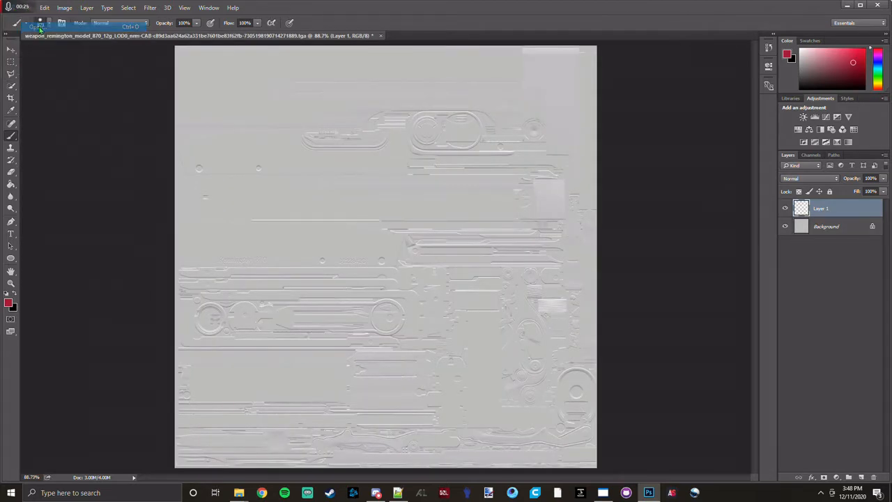
key(Escape)
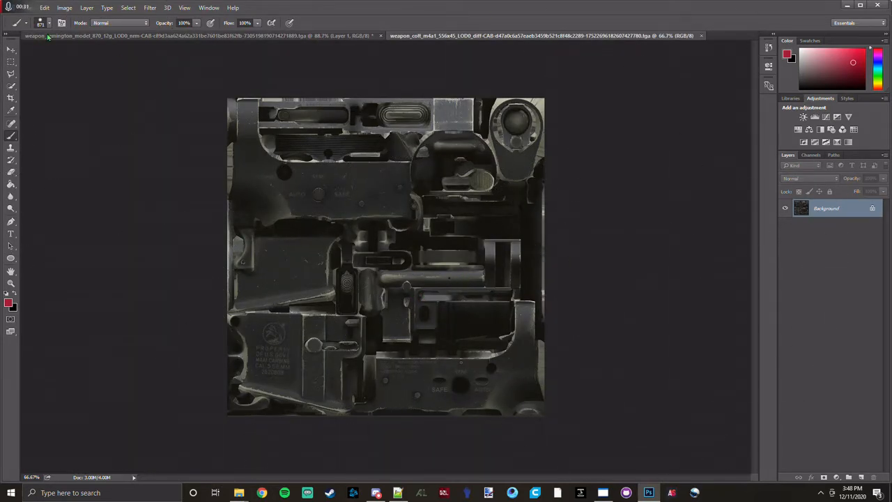
click(202, 35)
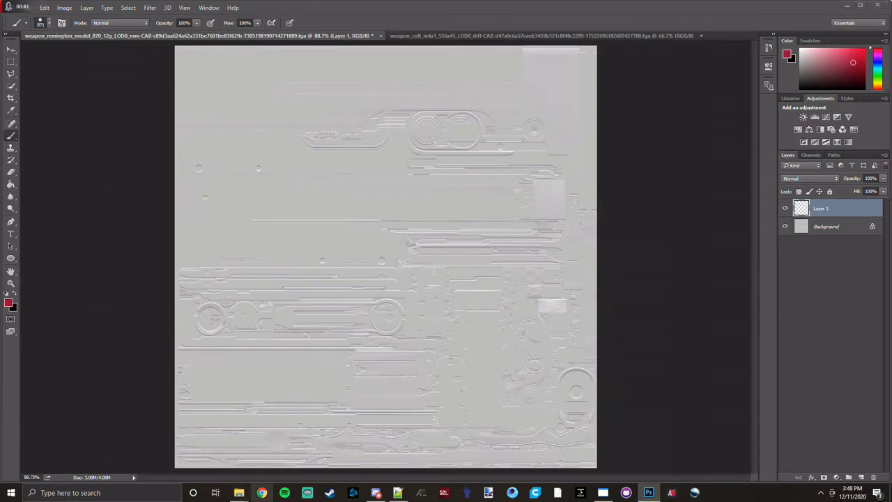
Switch to Chrome and search Google Images for "pilsbury".
click(261, 492)
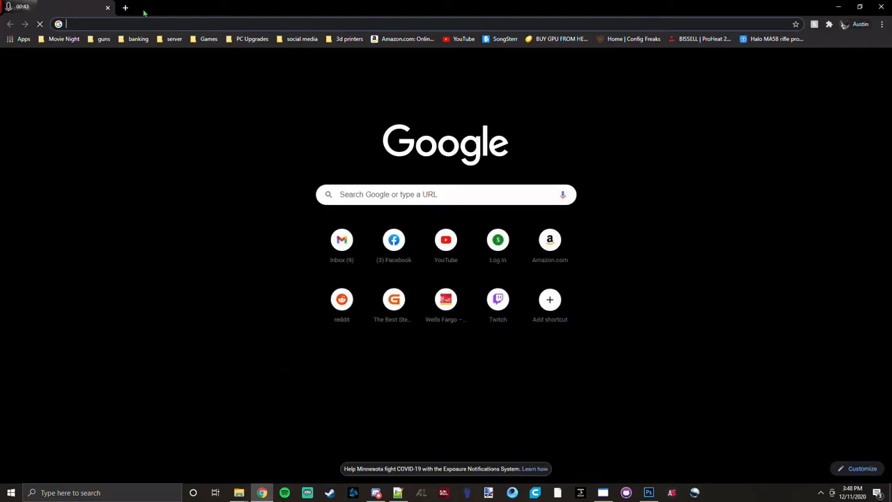
text(p)
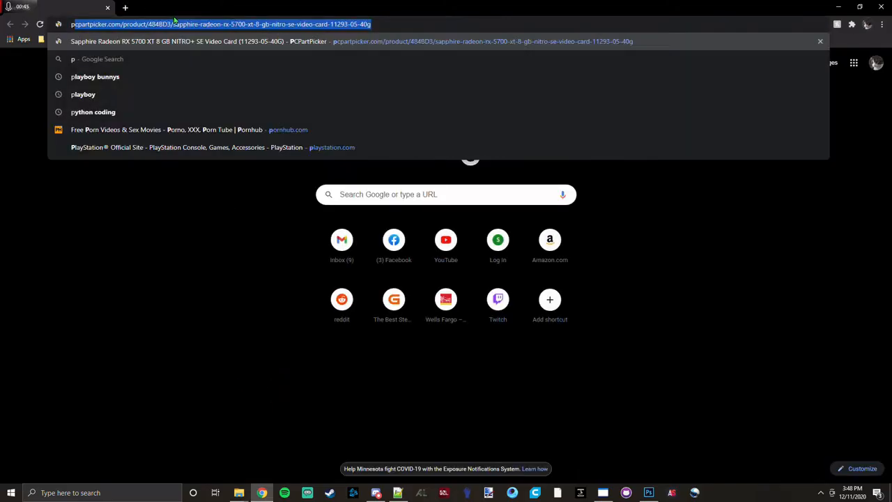
text(ilsb)
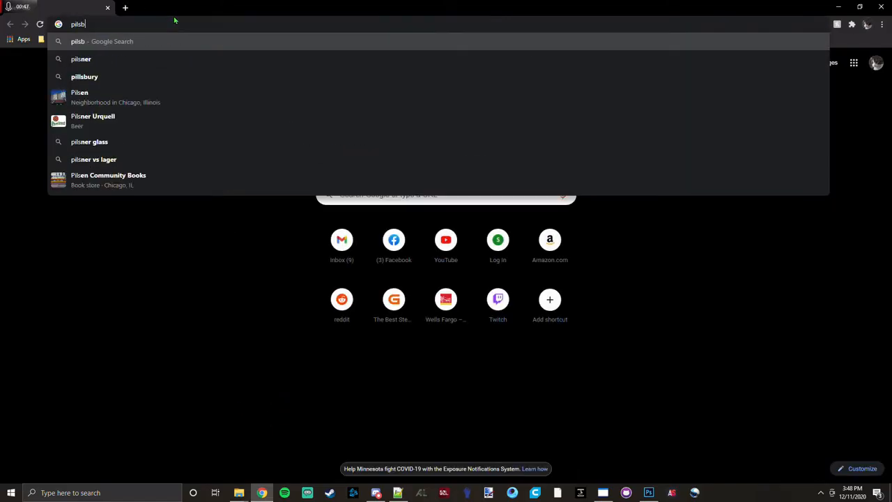
text(ury)
key(Return)
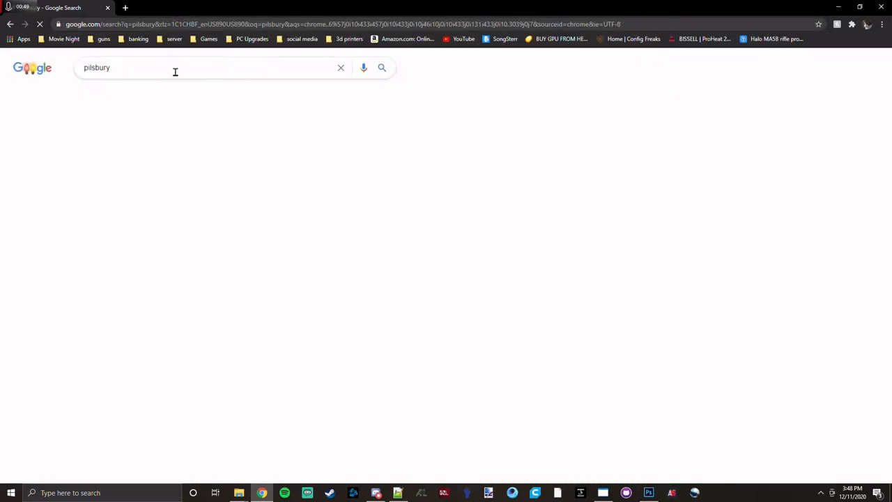
click(173, 136)
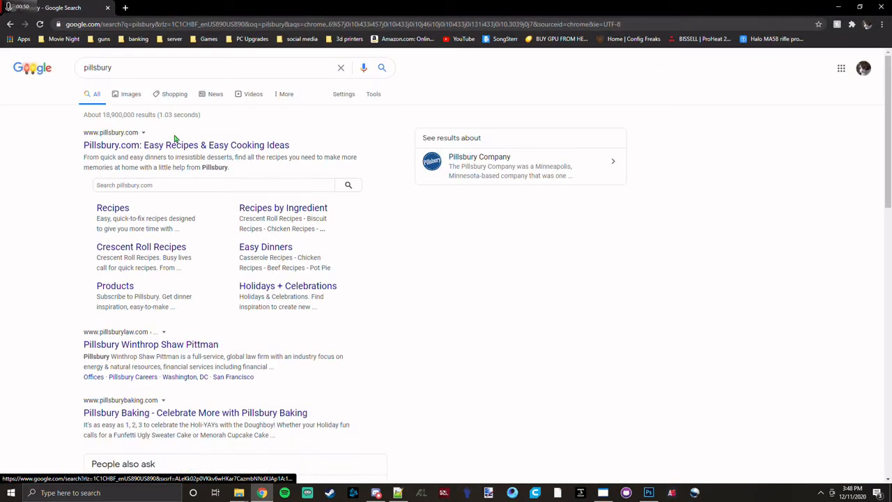
click(132, 94)
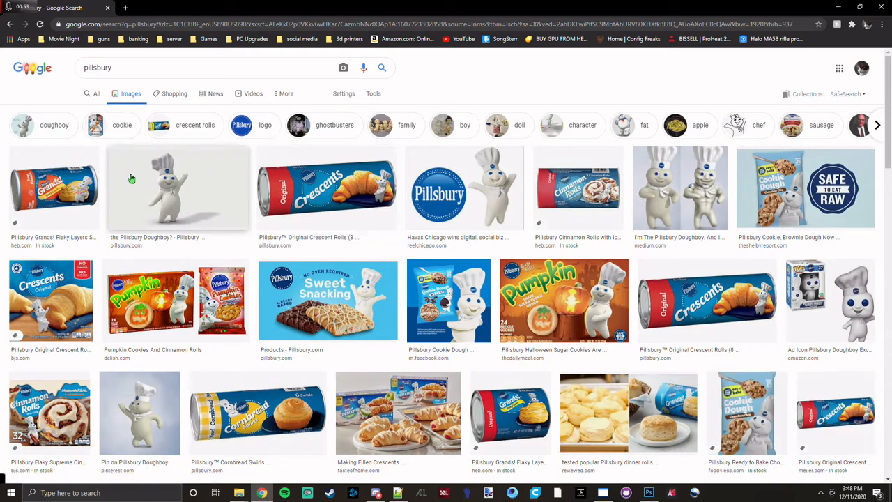
Look through the Pillsbury image results and preview the round blue logo from the Twitter result.
scroll(571, 230, down, 1)
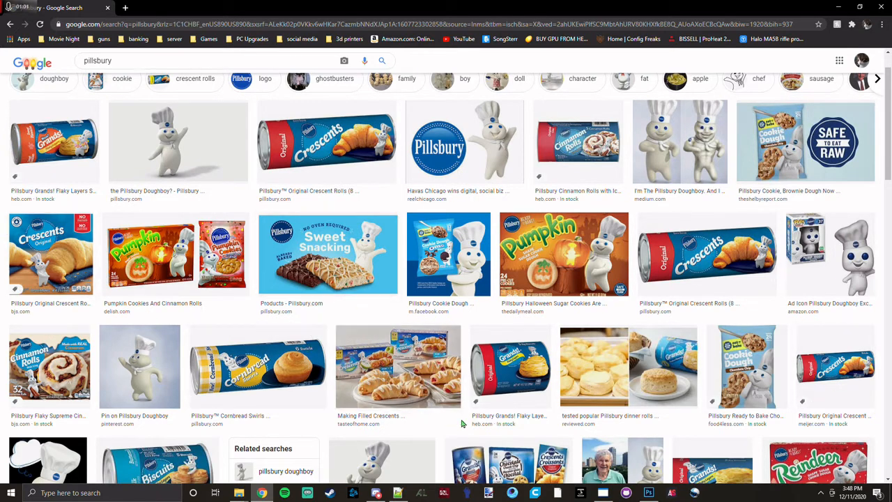
scroll(433, 283, down, 4)
scroll(432, 283, down, 4)
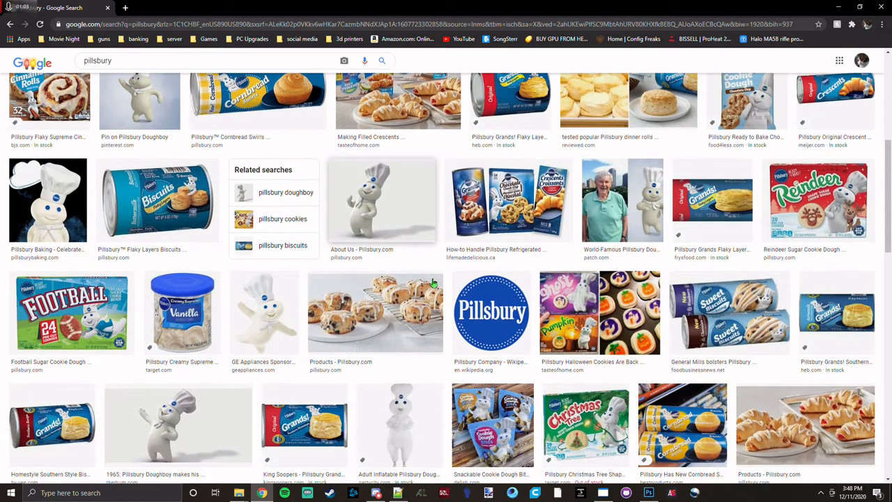
scroll(433, 283, down, 4)
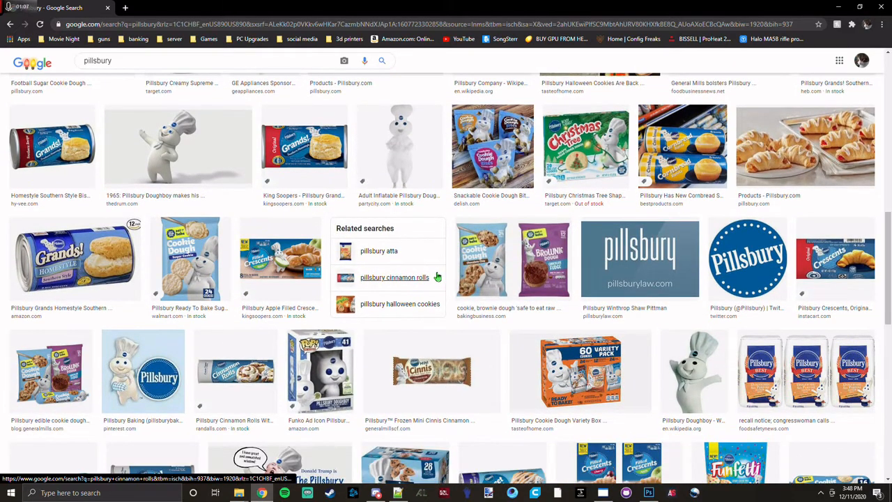
scroll(436, 277, down, 1)
click(749, 220)
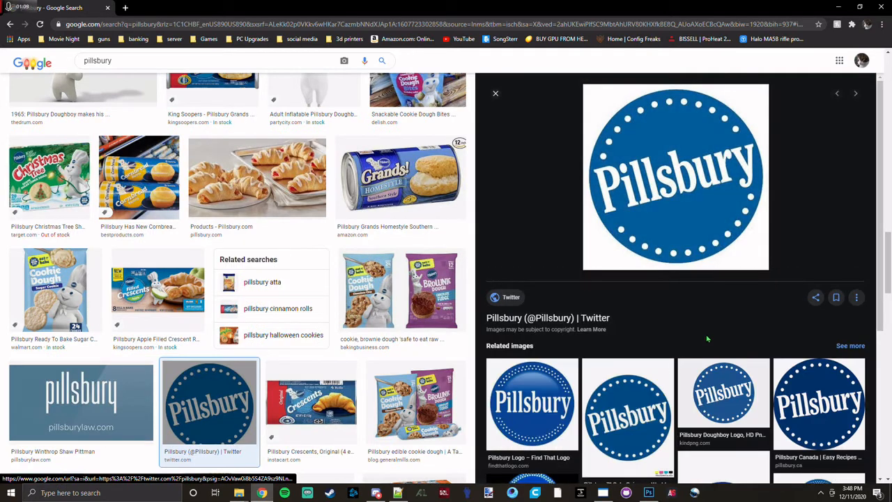
right_click(705, 183)
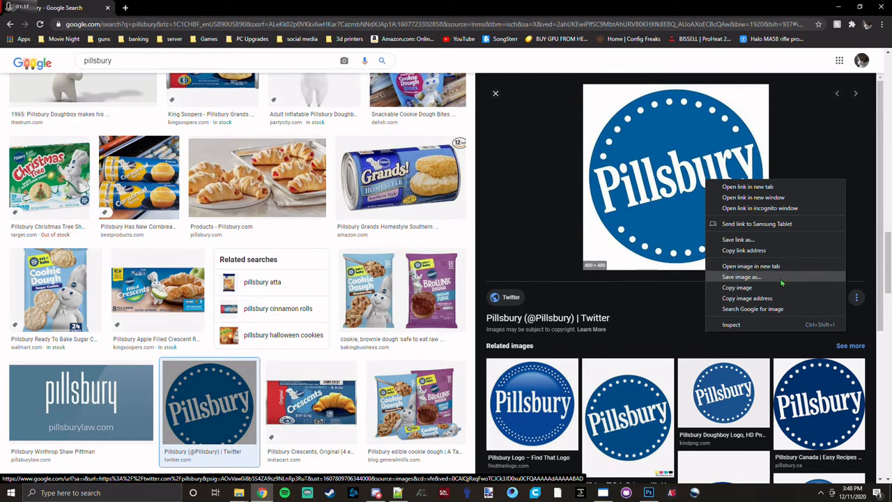
click(496, 93)
scroll(235, 288, up, 10)
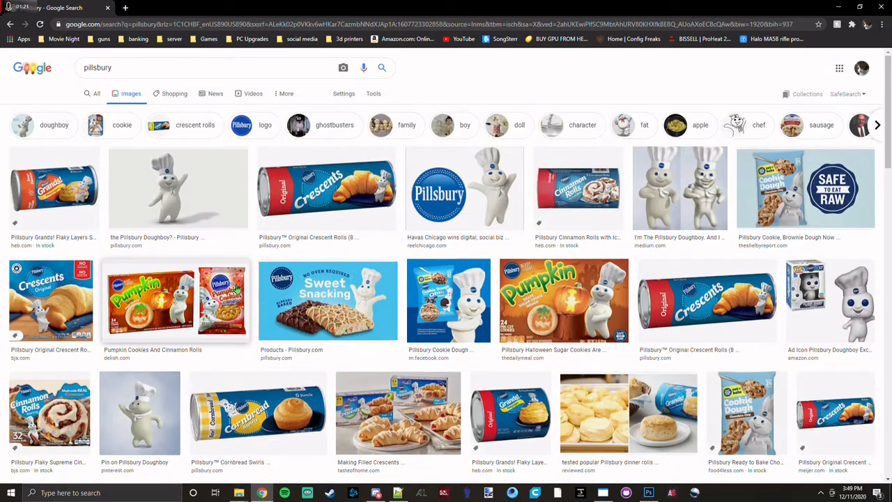
Filter the Pillsbury image results by color to Transparent.
click(294, 98)
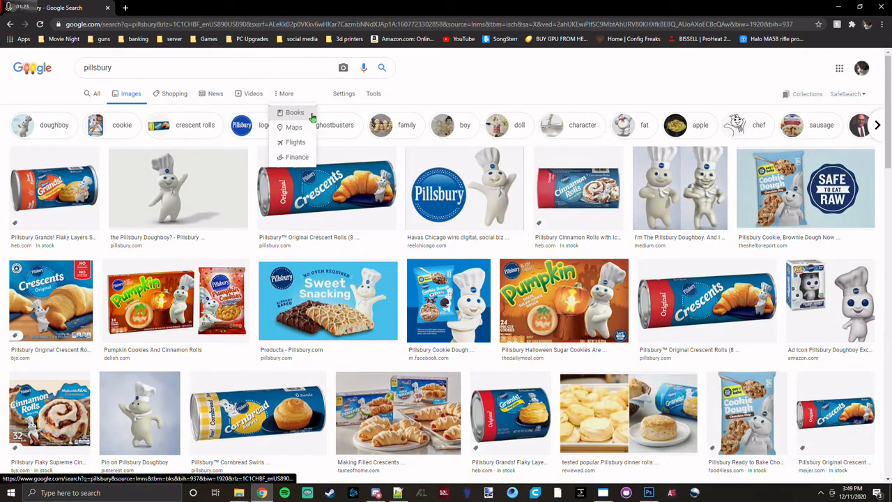
click(372, 93)
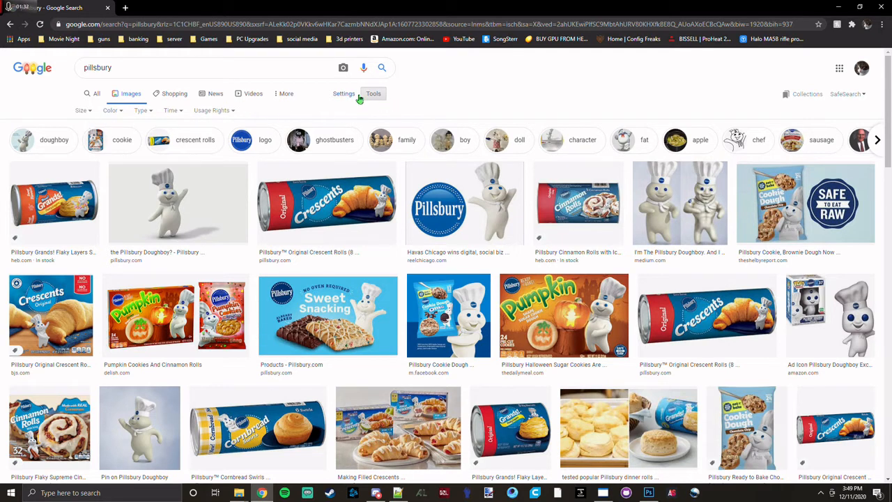
click(116, 113)
click(126, 156)
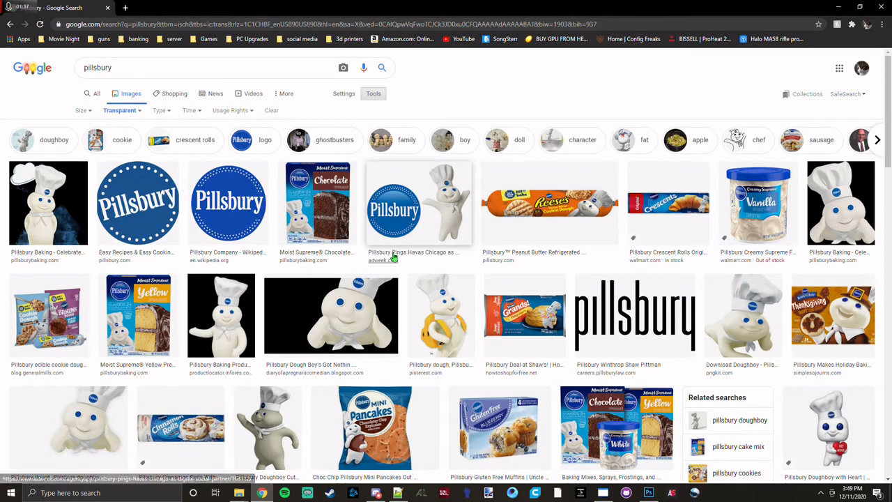
Preview the transparent round logo from pillsbury.com, compare it with the Remington texture in Photoshop and close the preview.
click(138, 202)
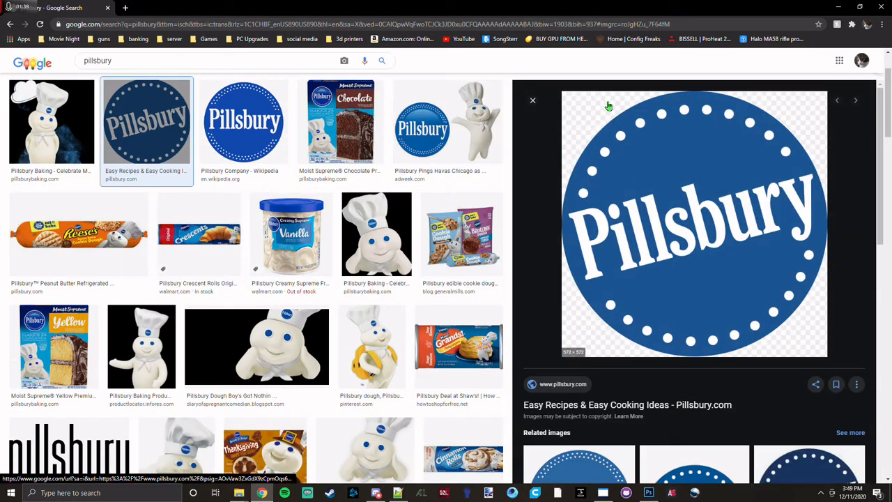
click(653, 494)
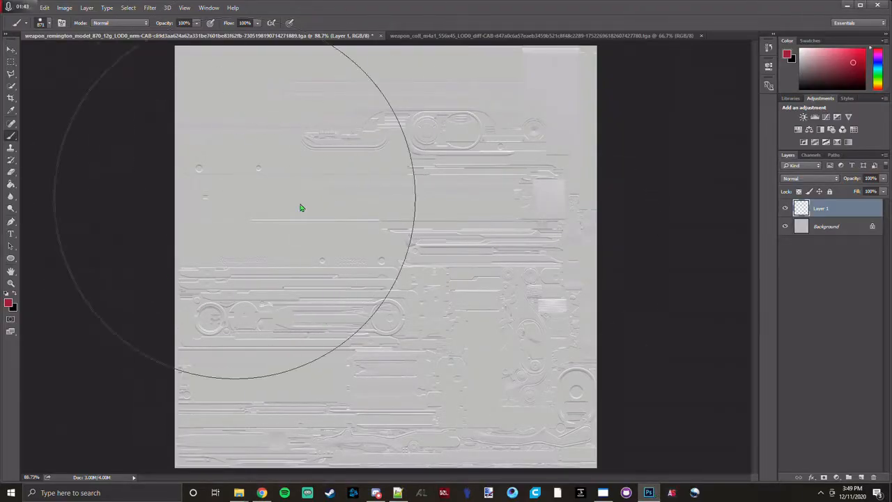
key(alt+Tab)
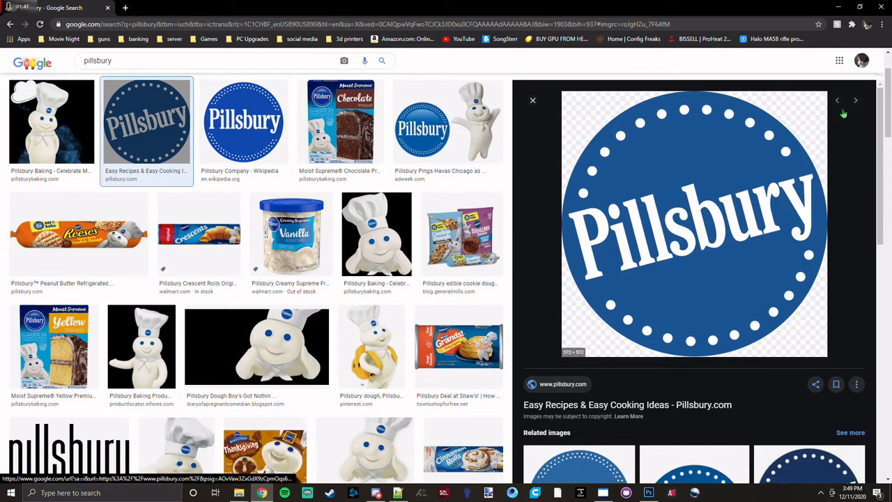
click(532, 101)
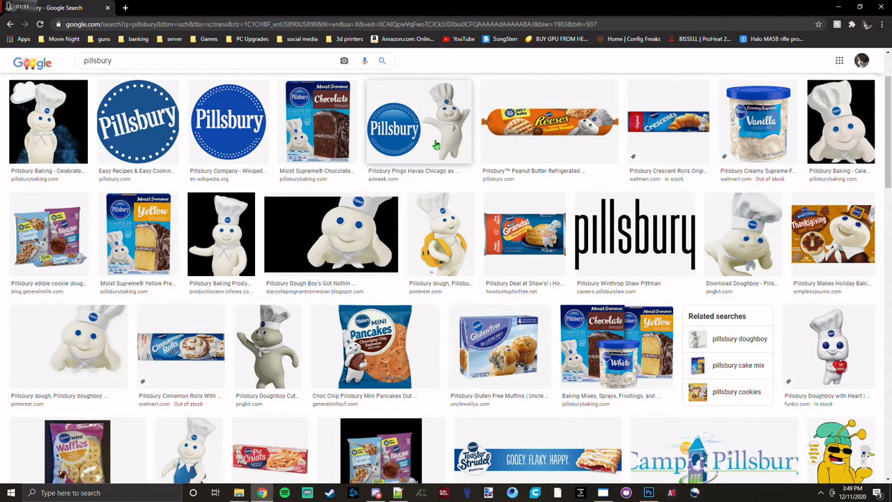
Save the Adweek image of the Pillsbury logo with the Doughboy to the Desktop as pillsbury-logo-Barrelhead04C-with-dboy.
scroll(436, 145, down, 2)
scroll(440, 156, up, 2)
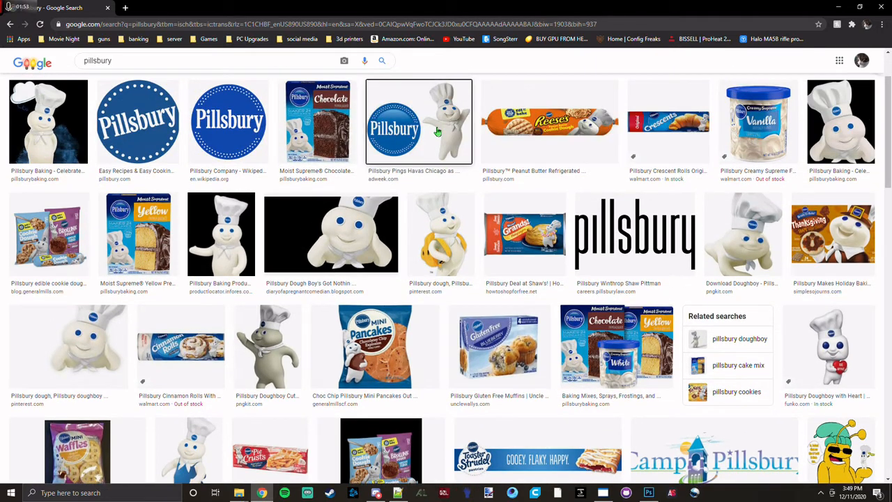
click(441, 138)
right_click(714, 230)
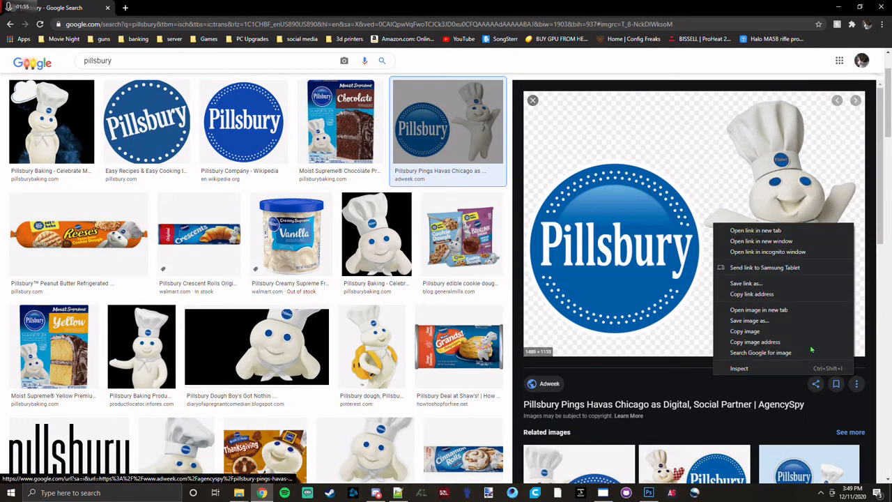
click(765, 319)
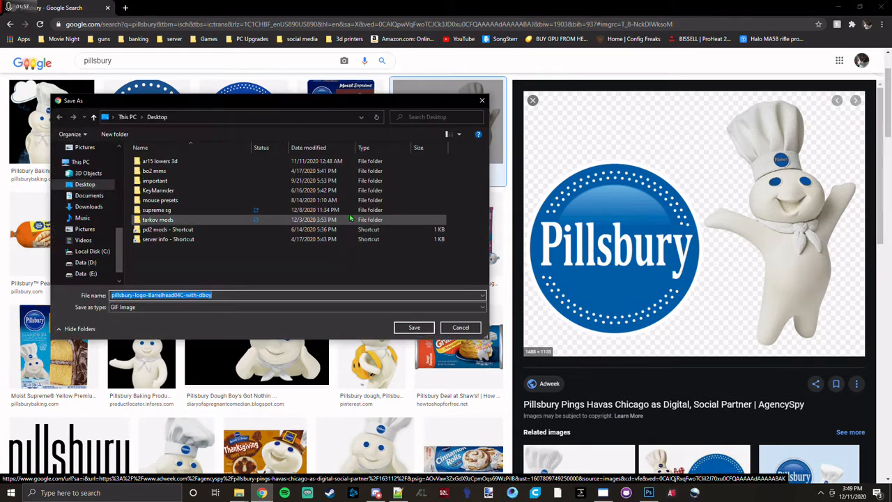
click(79, 183)
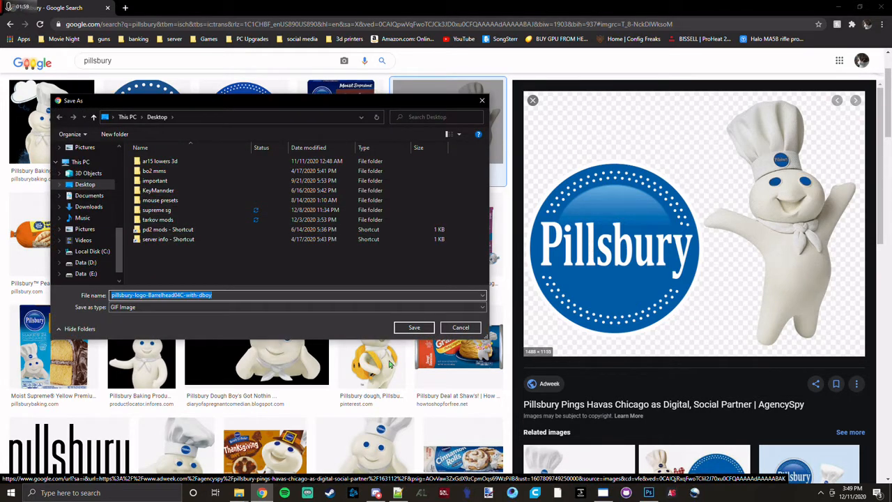
click(411, 327)
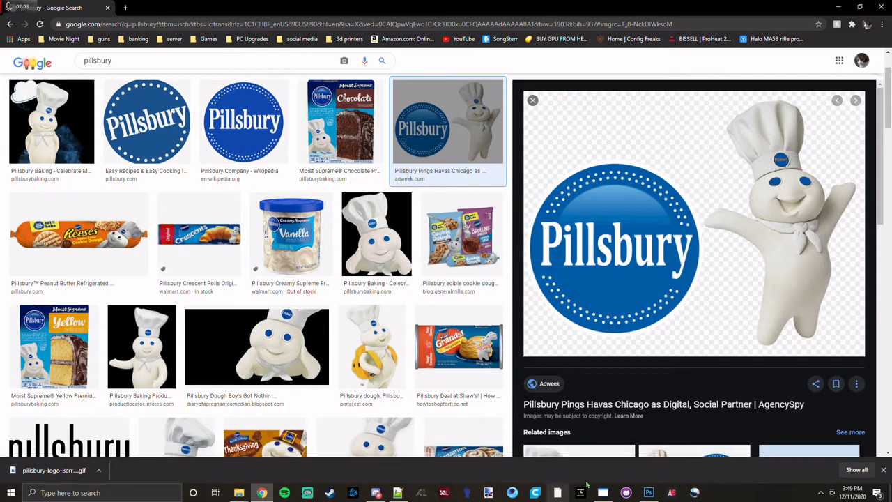
Switch to paint.net and open the downloaded Pillsbury logo GIF from Chrome as its own image.
click(648, 492)
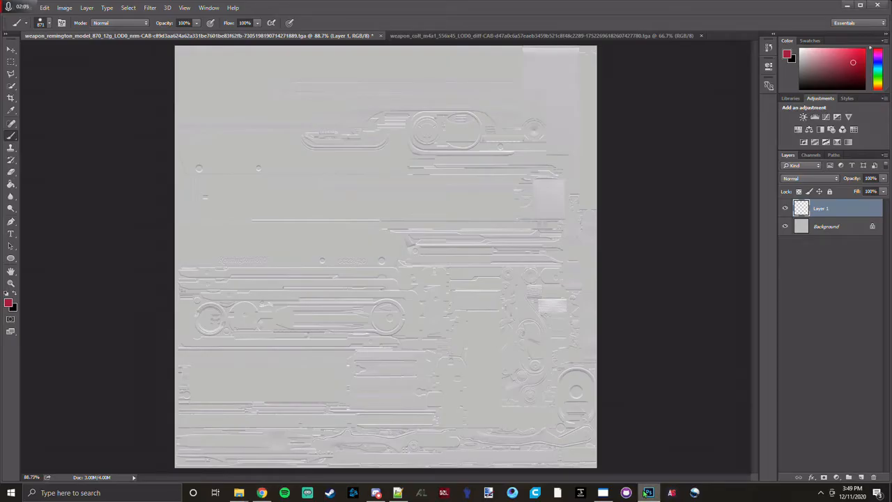
click(647, 492)
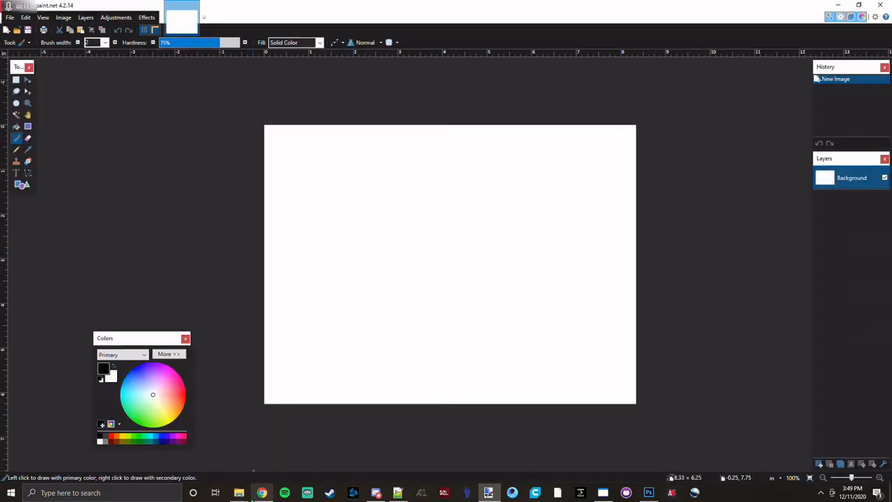
mouse_move(243, 494)
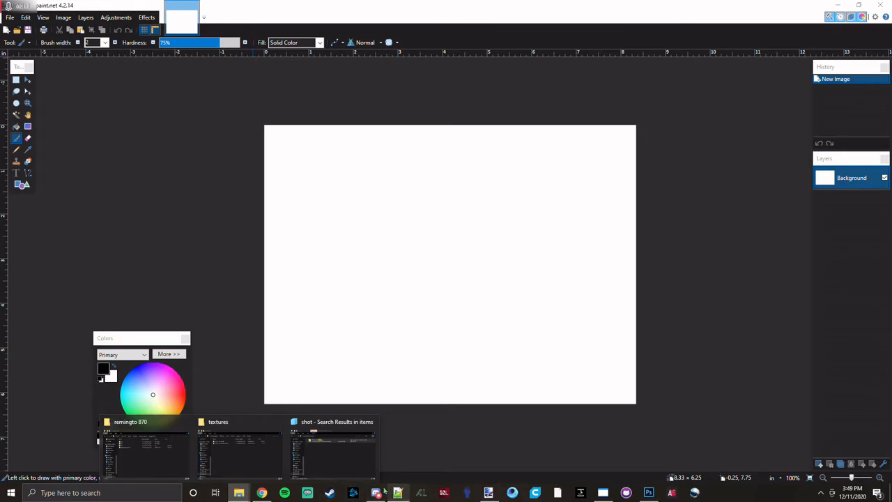
click(262, 493)
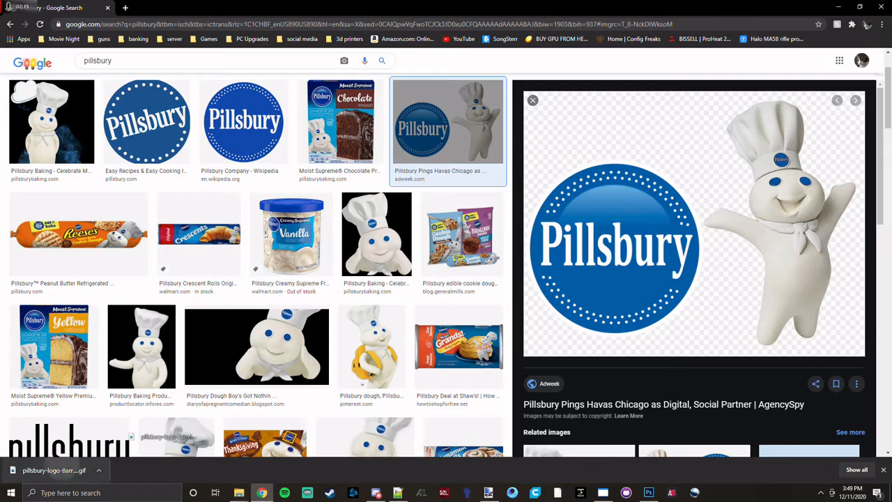
mouse_move(70, 469)
mouse_down()
mouse_move(451, 475)
mouse_move(585, 488)
mouse_move(487, 493)
mouse_move(462, 353)
mouse_up()
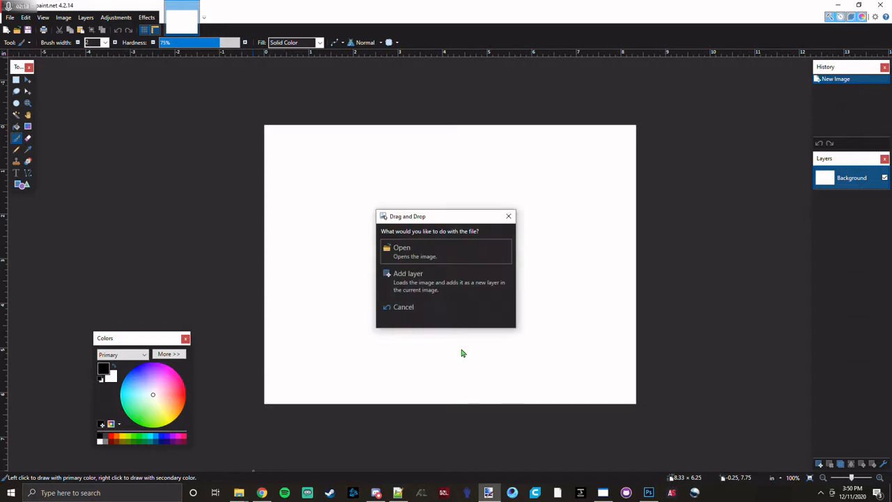
click(450, 255)
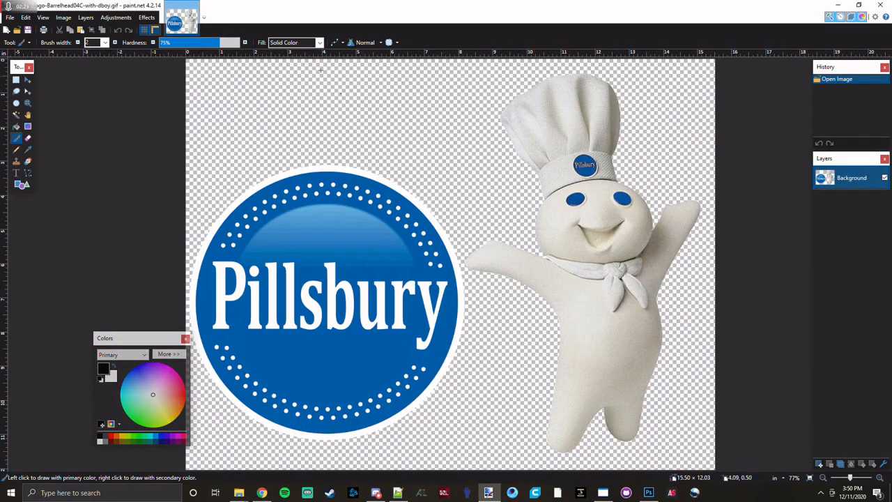
Sample the Pillsbury logo's blue with the Color Picker and select its hex code in the expanded color settings.
click(27, 150)
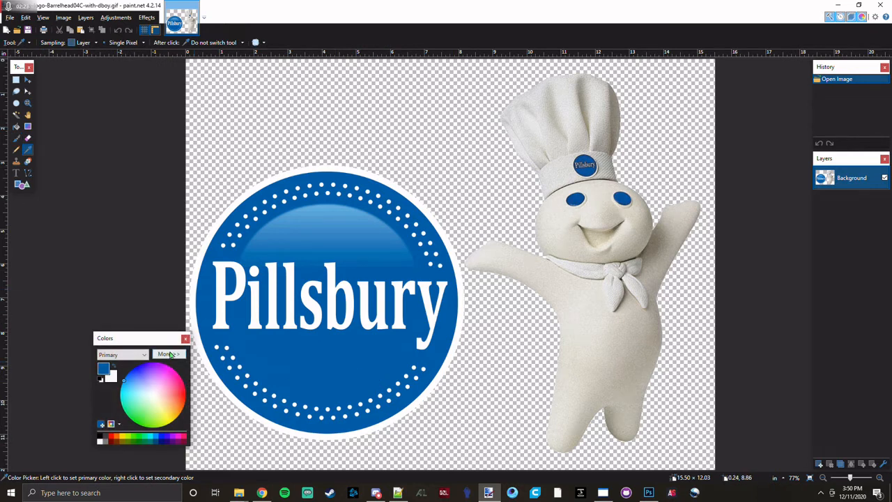
click(167, 354)
double_click(257, 394)
key(ctrl+c)
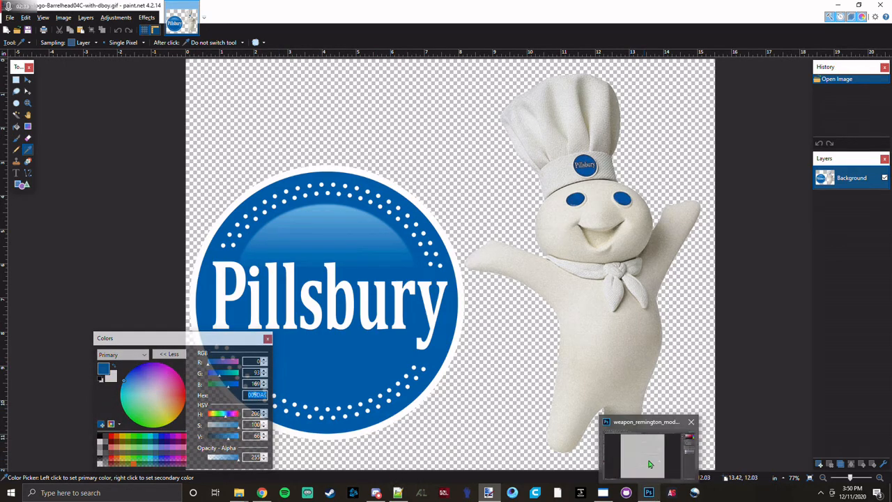
Switch to Photoshop and set the blend mode of Layer 1 in the Remington document to Color.
click(650, 457)
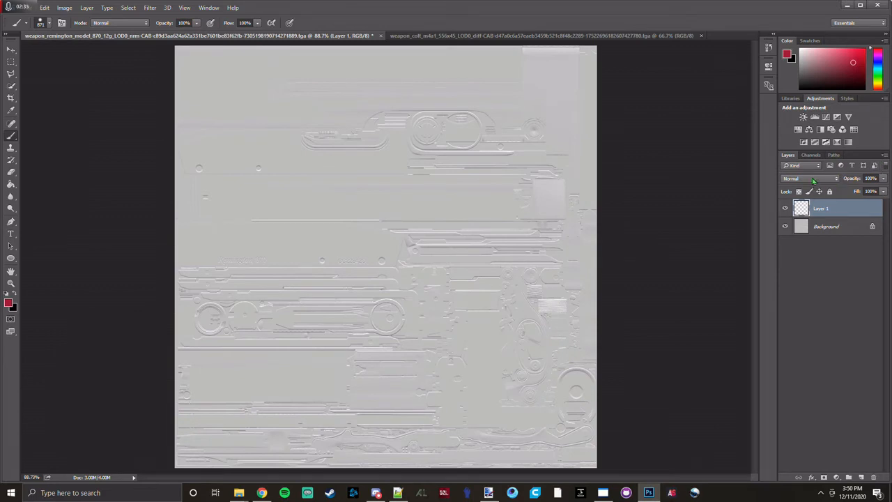
click(813, 180)
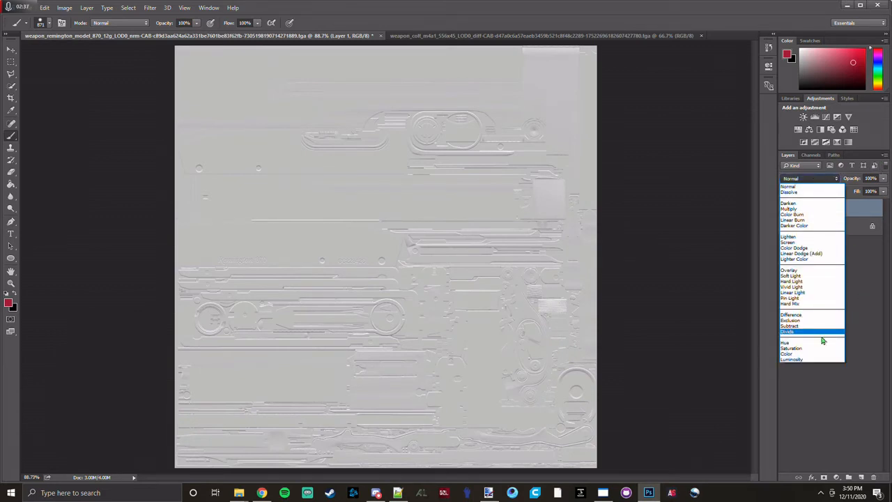
click(807, 357)
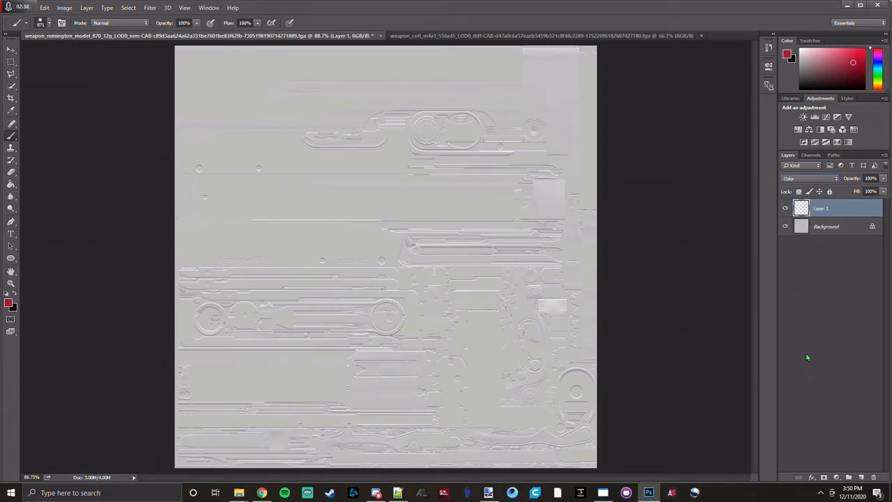
Set the foreground color to 005DA9 and brush it over the entire Remington texture on Layer 1.
click(788, 56)
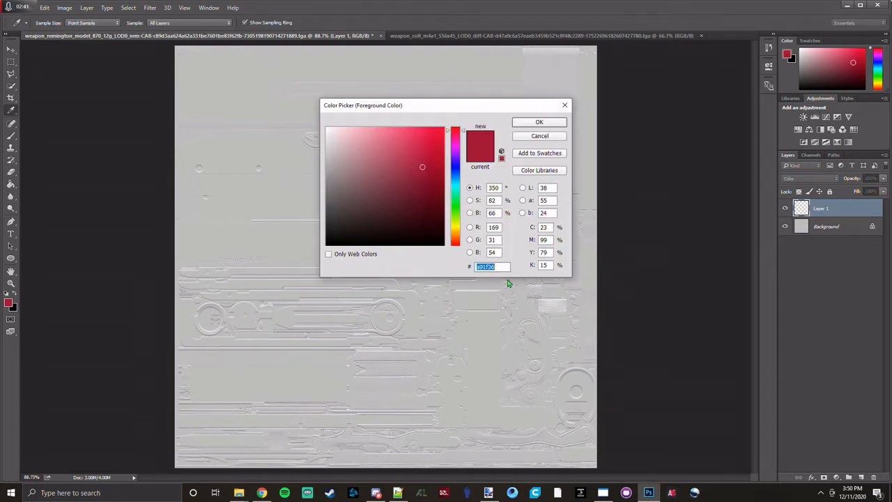
key(ctrl+v)
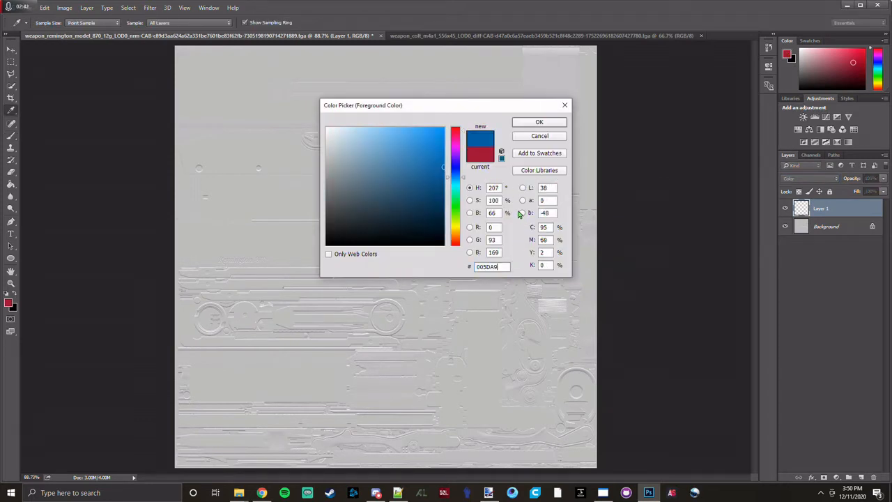
click(540, 126)
key(b)
mouse_move(534, 149)
mouse_down()
mouse_move(442, 91)
mouse_move(560, 210)
mouse_move(70, 488)
mouse_move(561, 327)
mouse_move(96, 117)
mouse_move(526, 314)
mouse_move(221, 279)
mouse_move(348, 306)
mouse_move(331, 270)
mouse_up()
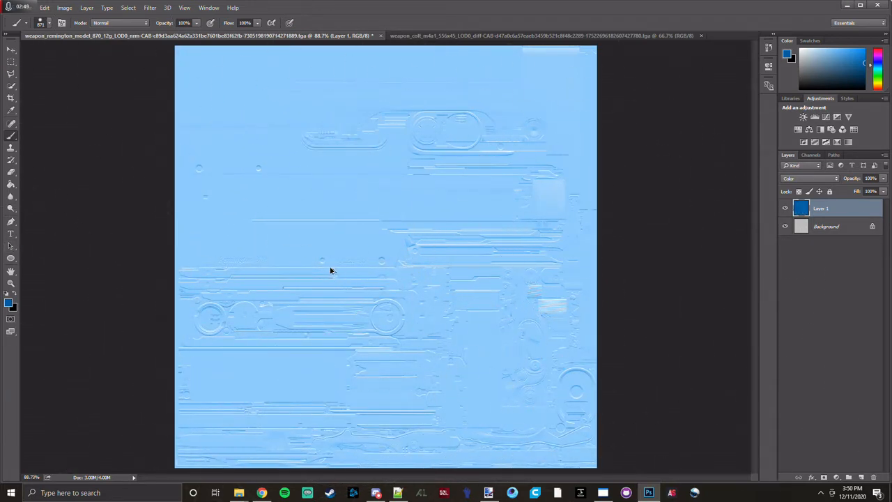
Add a new layer above the blue Layer 1 and reduce the brush size to 62 px.
scroll(331, 270, up, 3)
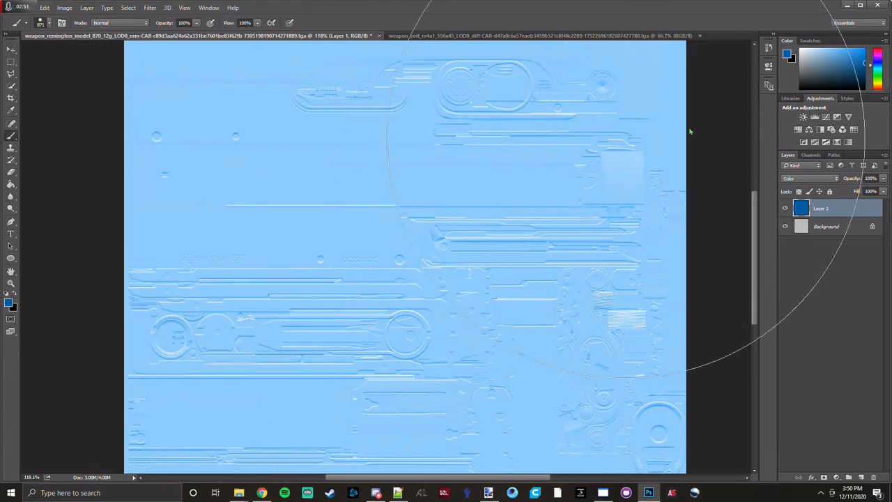
click(862, 477)
scroll(167, 220, up, 3)
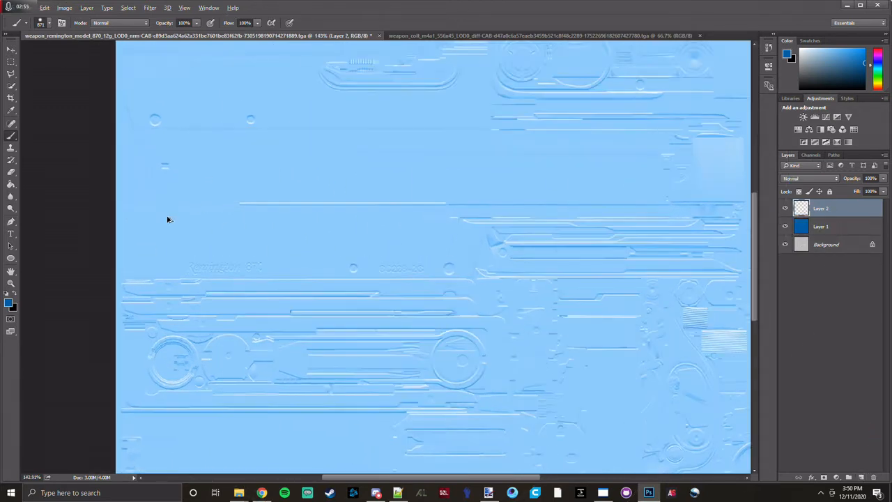
scroll(167, 220, up, 1)
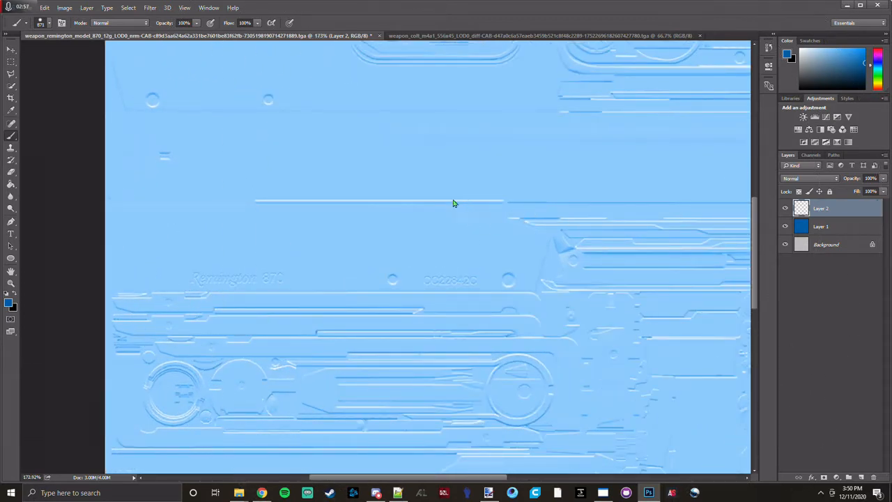
mouse_move(454, 202)
mouse_down()
mouse_move(300, 229)
mouse_move(161, 287)
mouse_move(142, 301)
mouse_move(122, 374)
mouse_up()
mouse_move(373, 209)
mouse_down()
mouse_move(283, 283)
mouse_move(185, 322)
mouse_move(199, 325)
mouse_up()
Sample the white lettering of the Pillsbury logo in paint.net and return to Photoshop with white as the foreground color.
key(alt+Tab)
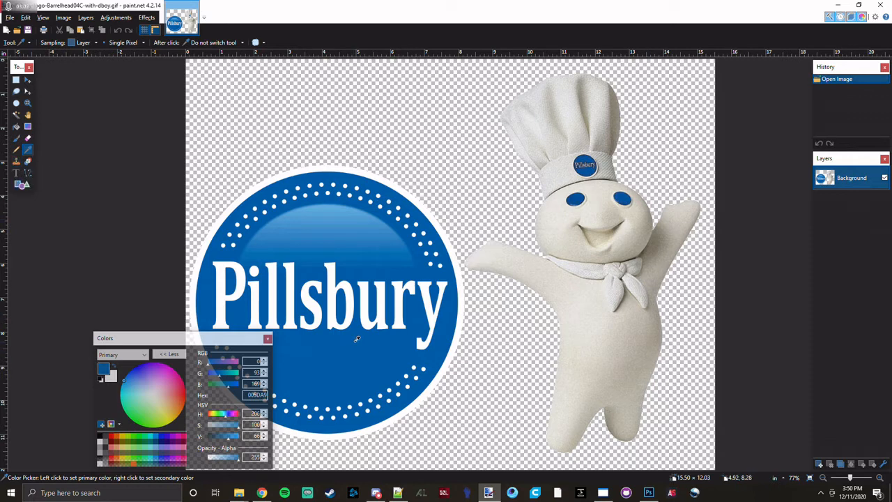
click(293, 270)
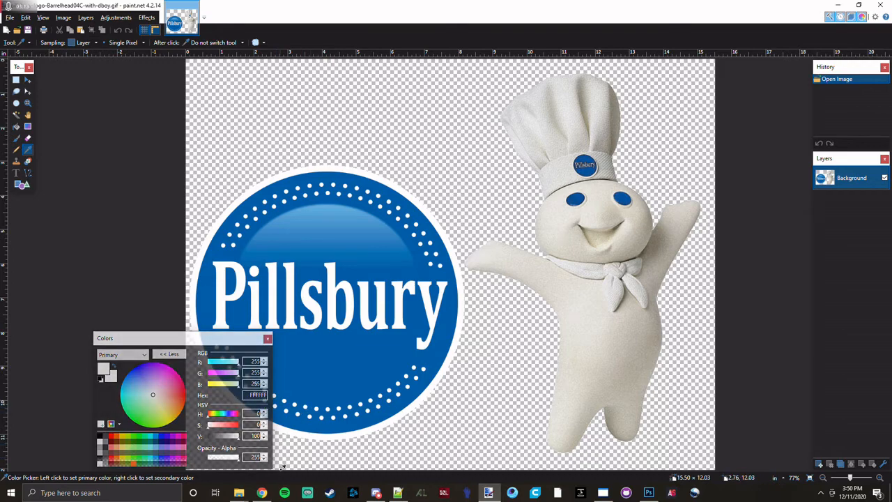
click(261, 493)
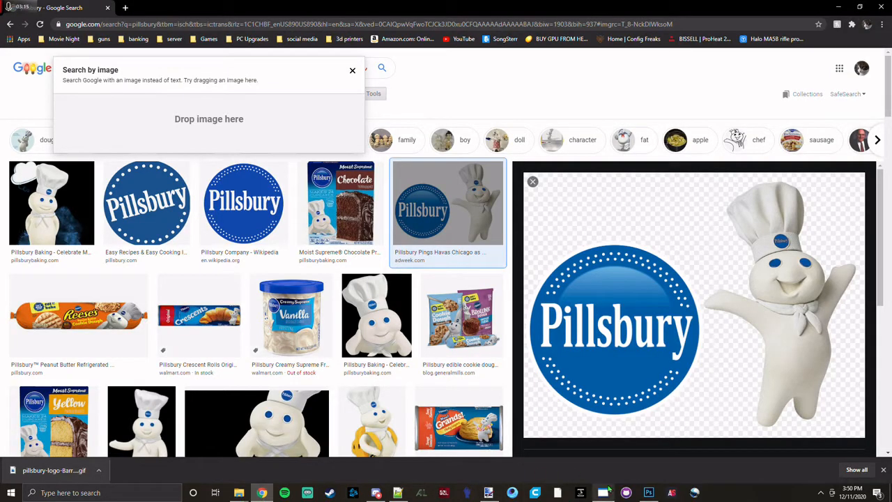
key(alt+Tab)
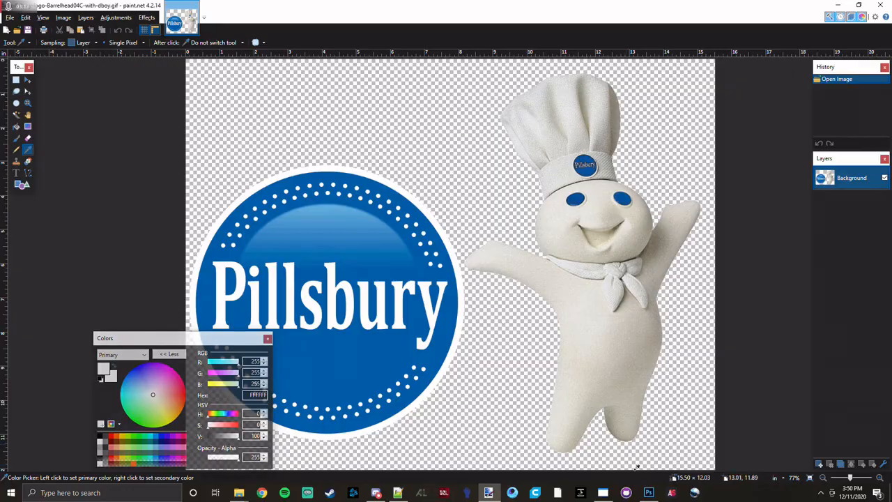
click(648, 492)
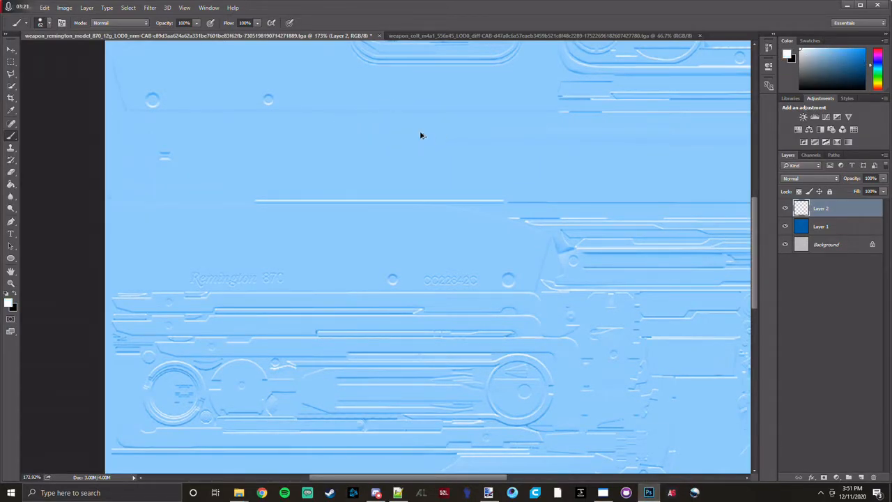
Paint the round recess inside the large ring white on Layer 2 with a 34 px brush and set the layer's blend mode to Color.
scroll(420, 133, down, 10)
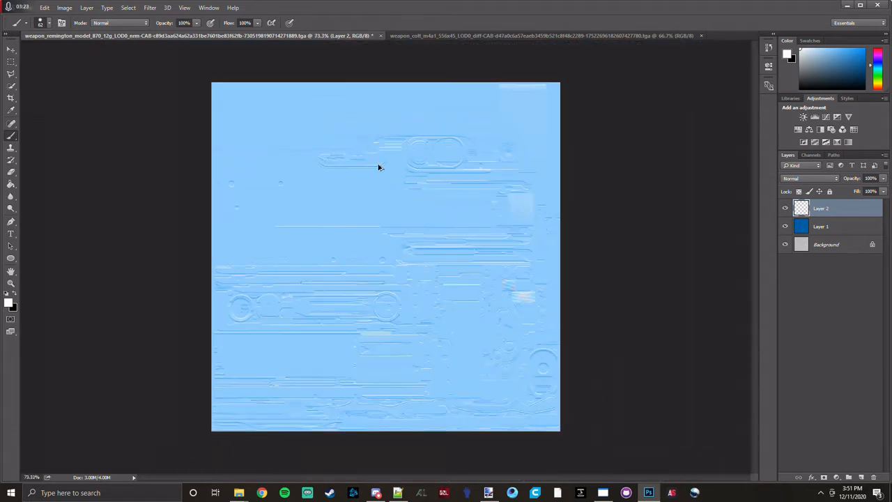
scroll(379, 168, up, 5)
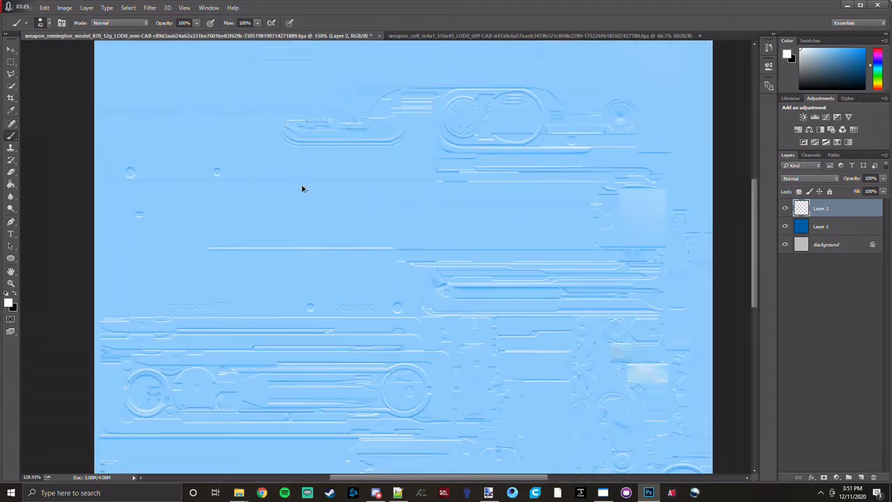
scroll(341, 188, down, 5)
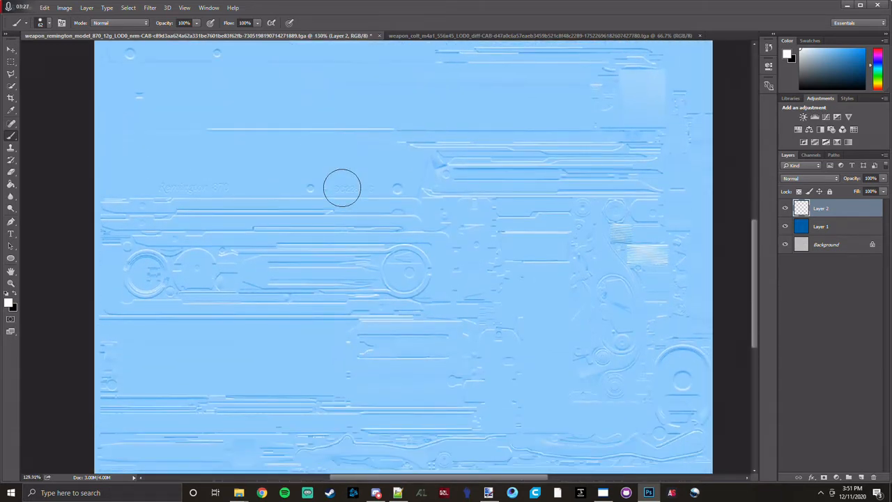
scroll(341, 187, down, 3)
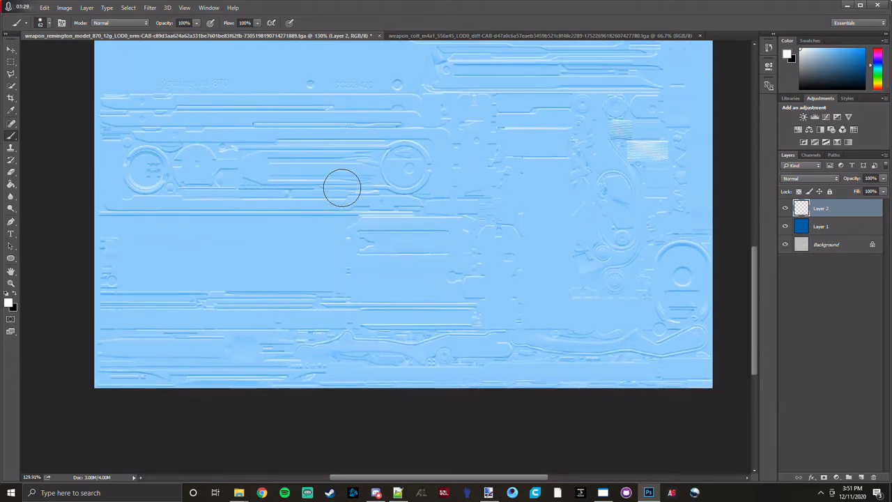
scroll(352, 333, up, 2)
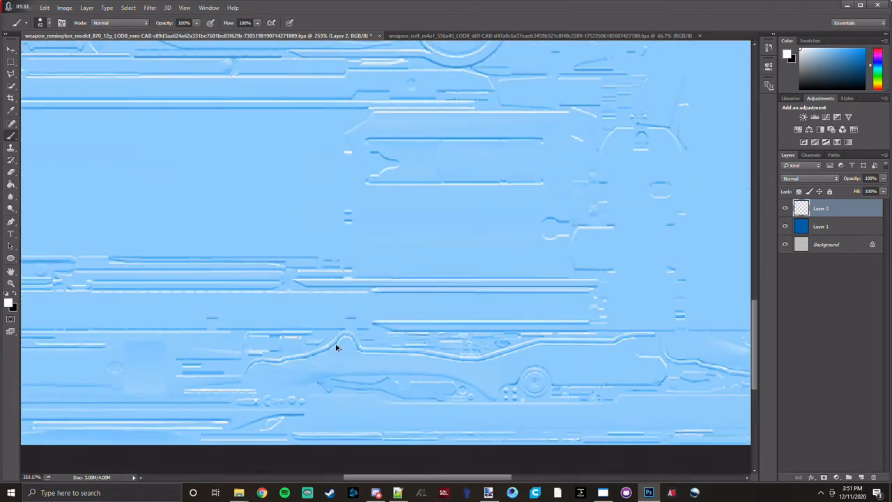
scroll(339, 345, down, 2)
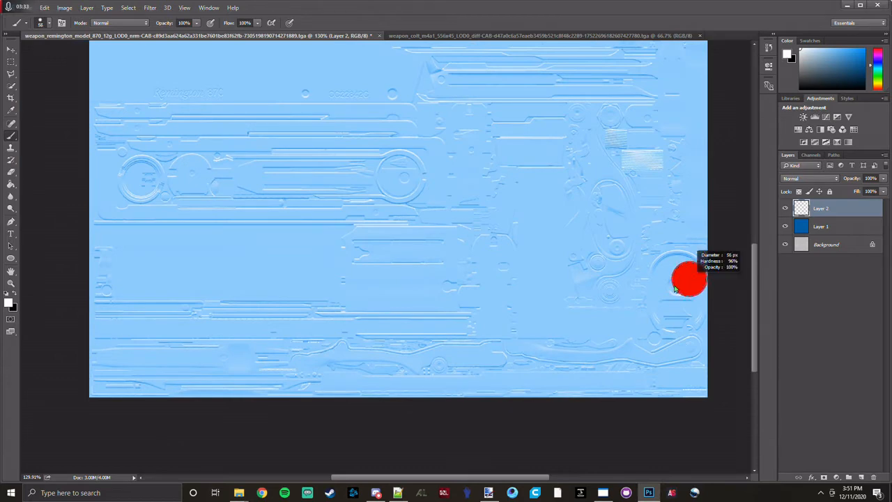
scroll(689, 278, up, 3)
scroll(686, 282, up, 3)
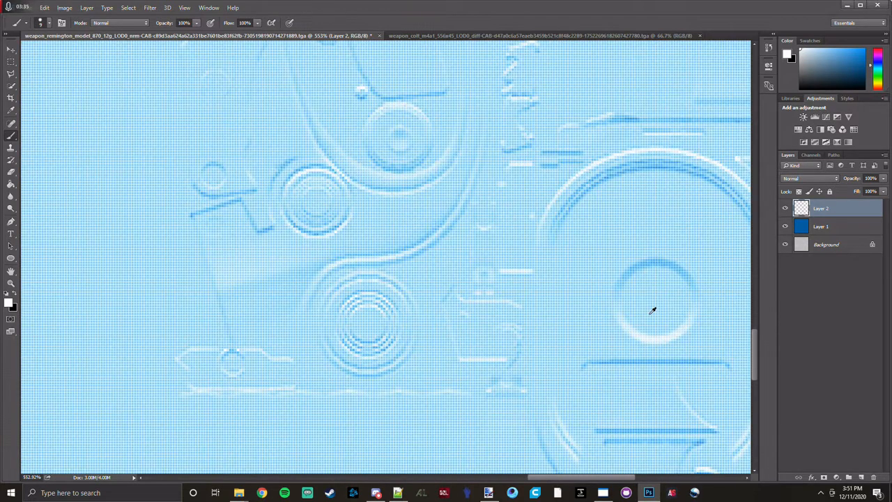
drag(648, 309, 683, 309)
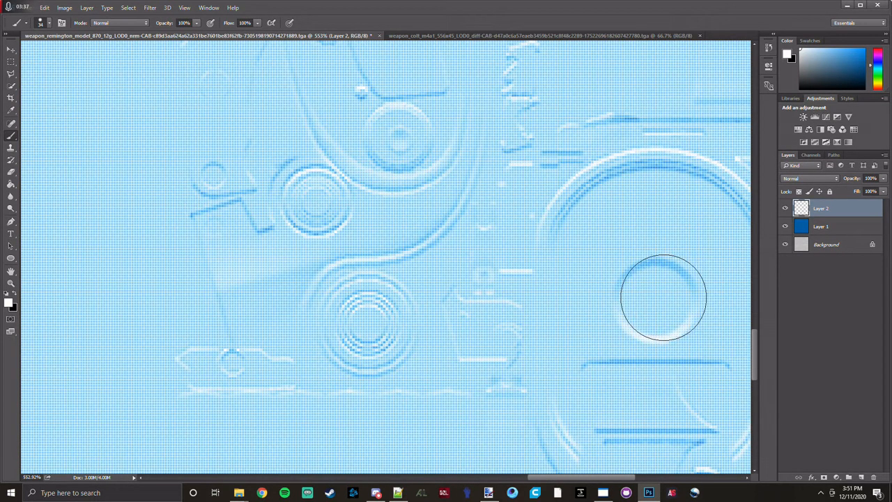
click(659, 298)
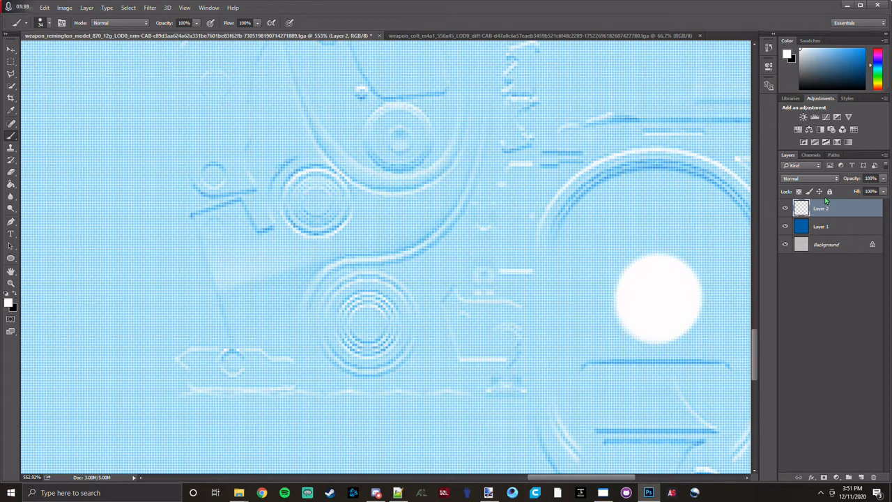
click(814, 179)
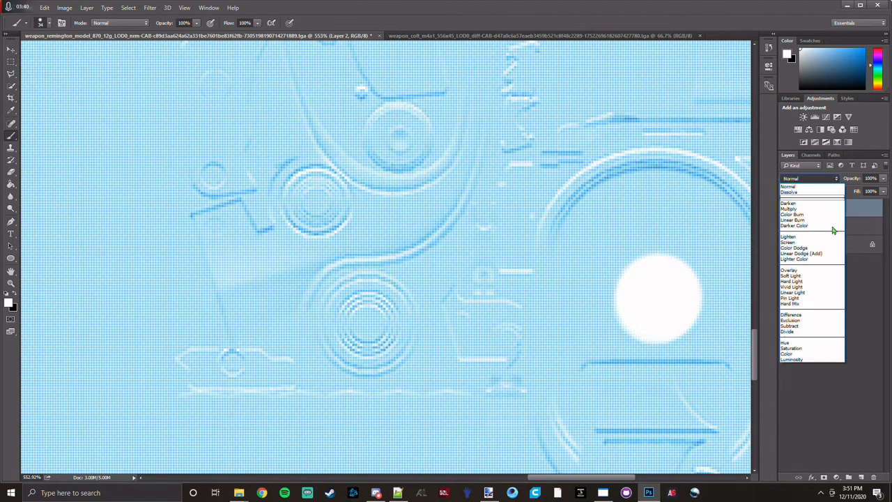
click(799, 354)
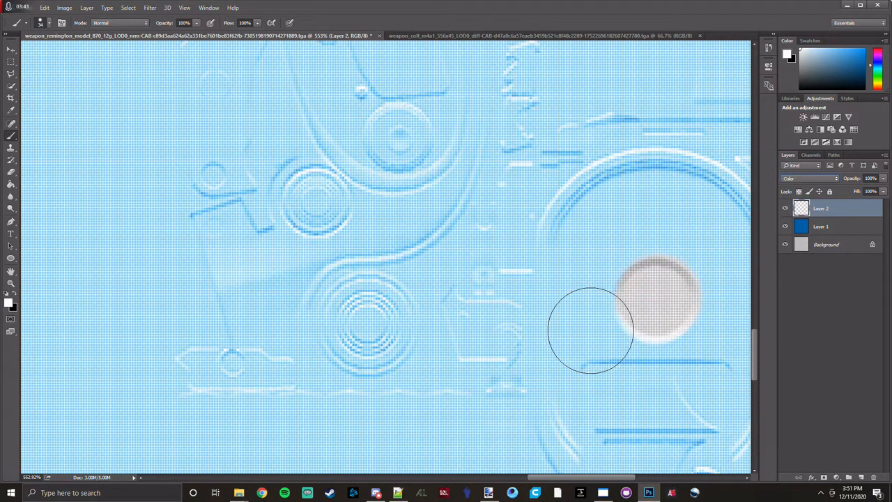
Paint the concentric-ring circles beside the large ring white, using a 34 px brush and a 28 px brush.
click(369, 321)
scroll(362, 251, up, 1)
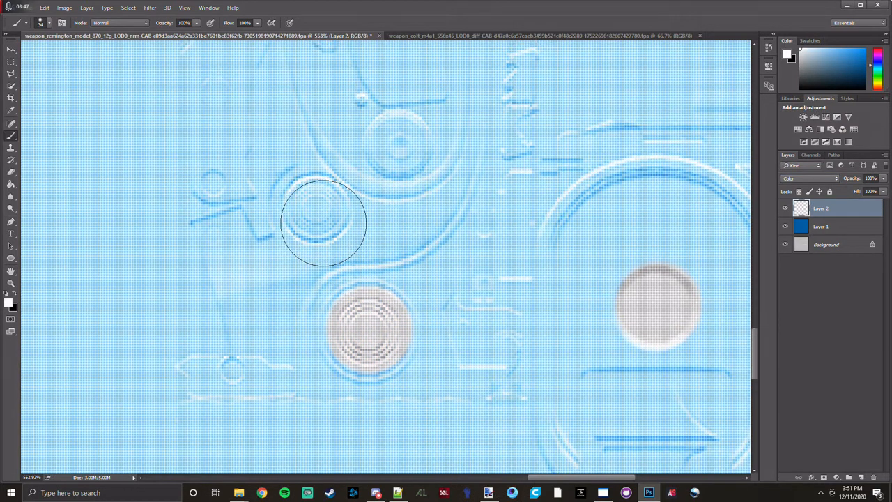
drag(317, 208, 310, 209)
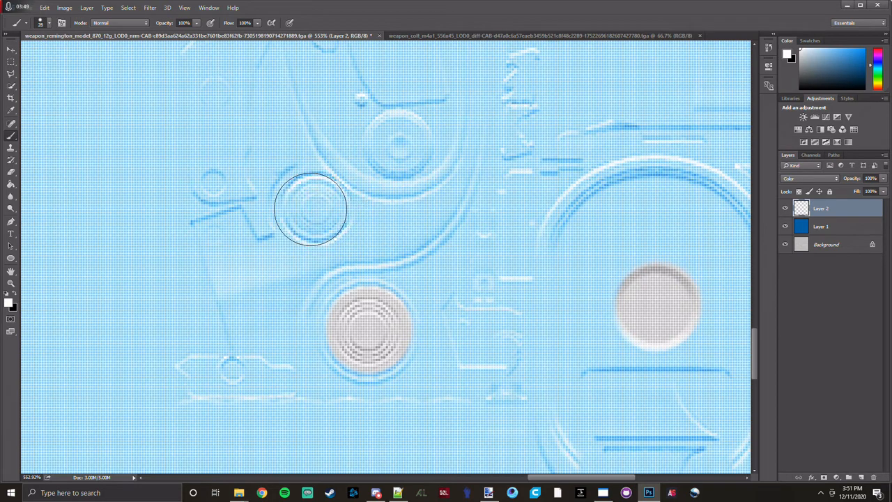
click(314, 208)
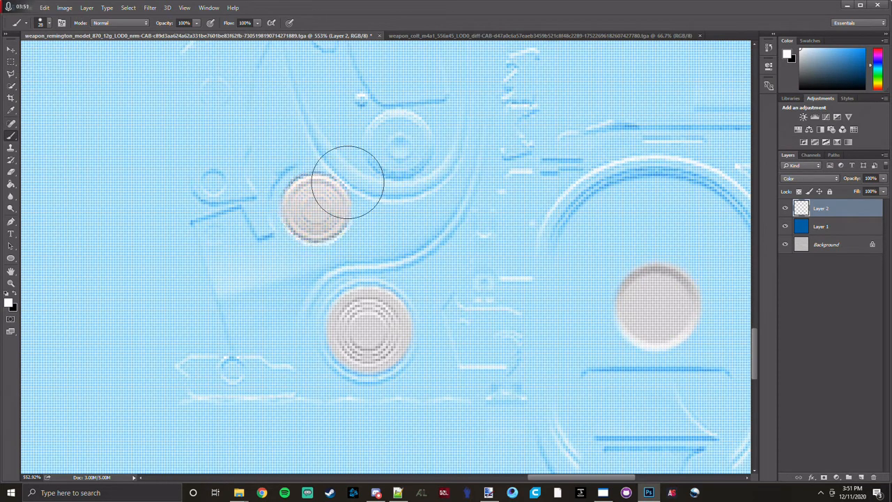
Paint the round hole below the large ring white with a 20 px brush.
scroll(450, 287, down, 8)
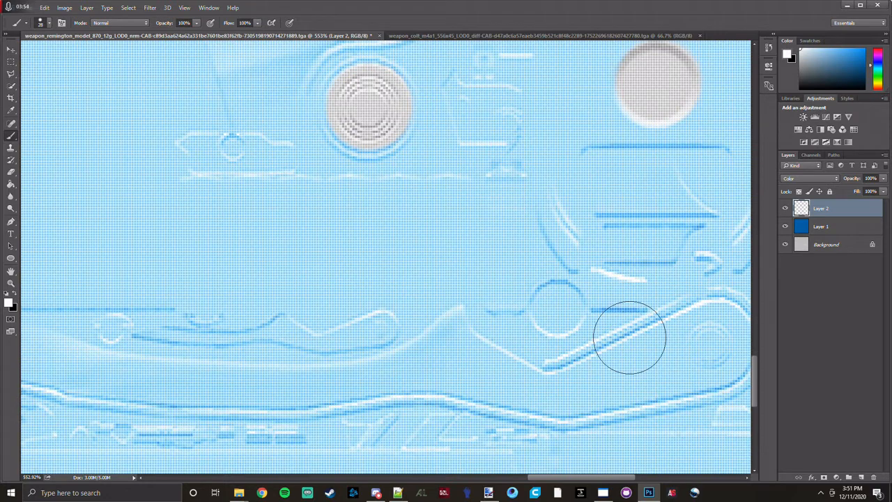
drag(560, 302, 548, 304)
click(559, 306)
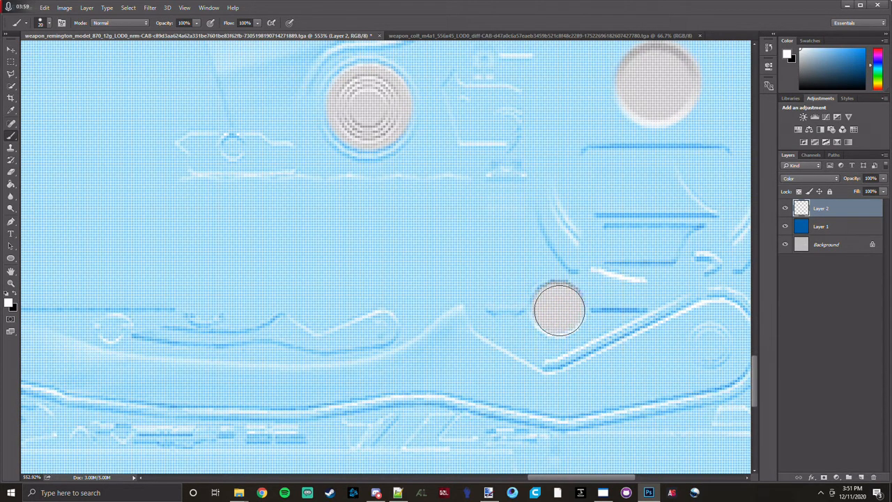
Paint the small circle in the rounded end of the long curved part white with a 14 px brush.
scroll(524, 347, down, 3)
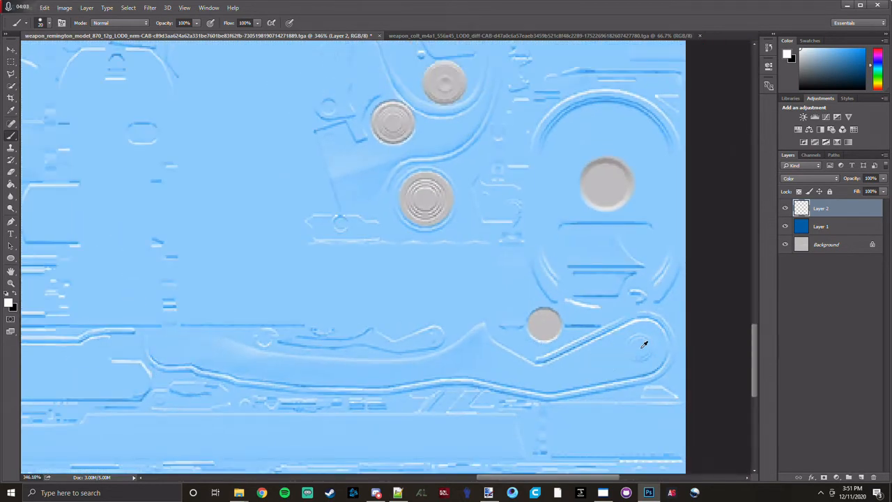
scroll(644, 344, up, 3)
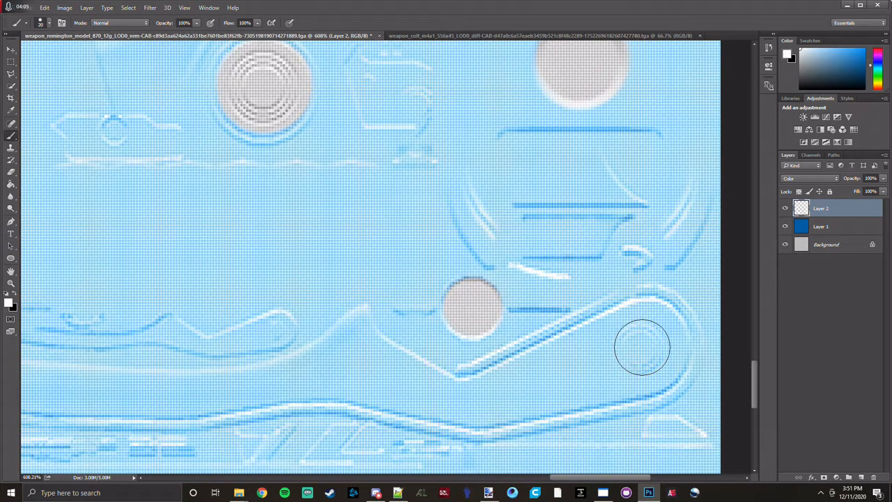
drag(642, 347, 635, 351)
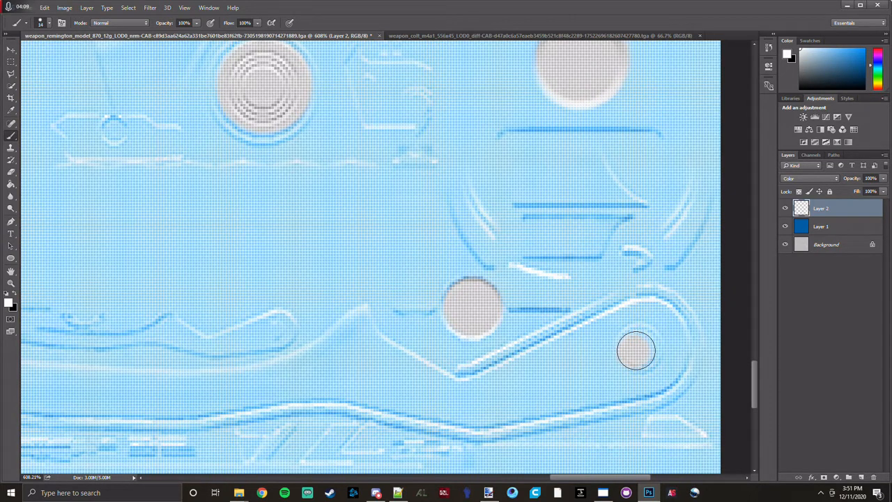
scroll(652, 354, up, 5)
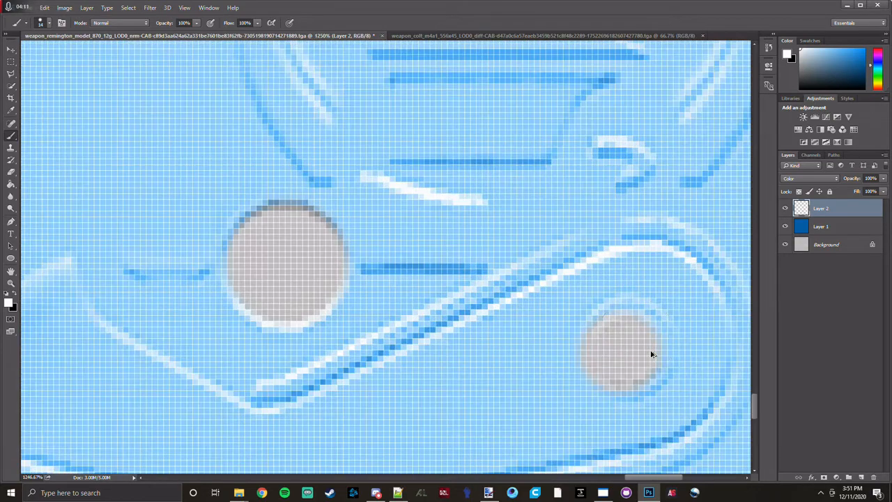
mouse_move(623, 337)
mouse_down()
mouse_move(635, 356)
mouse_move(618, 349)
mouse_up()
scroll(618, 345, down, 5)
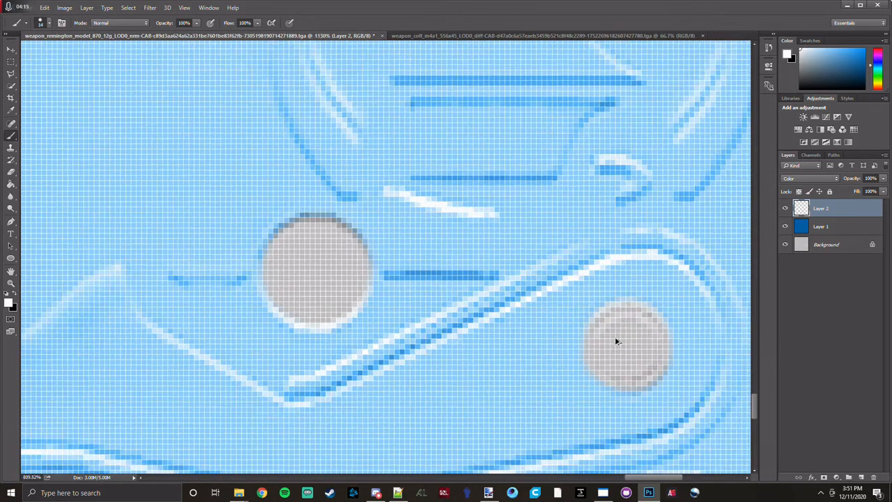
Paint the small pin circle between the Remington 870 lettering and the engraved serial number white with a 14 px brush.
scroll(516, 350, down, 3)
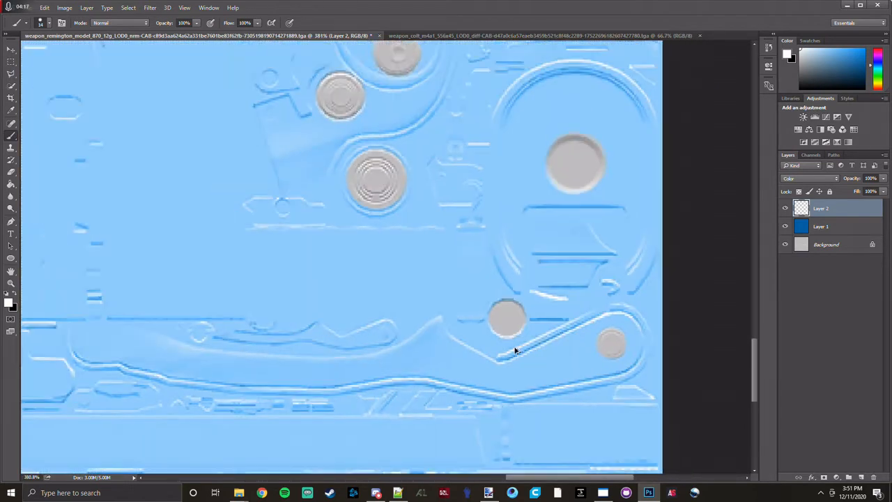
scroll(293, 304, up, 5)
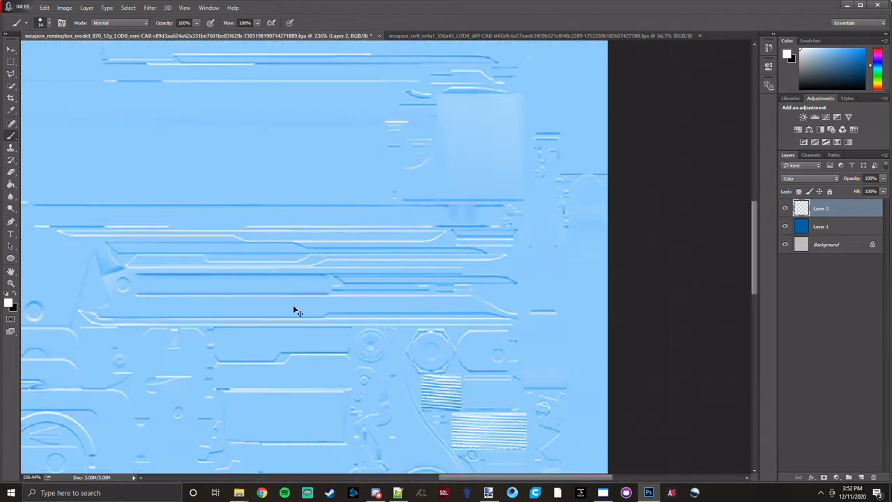
scroll(293, 305, left, 4)
scroll(293, 309, left, 5)
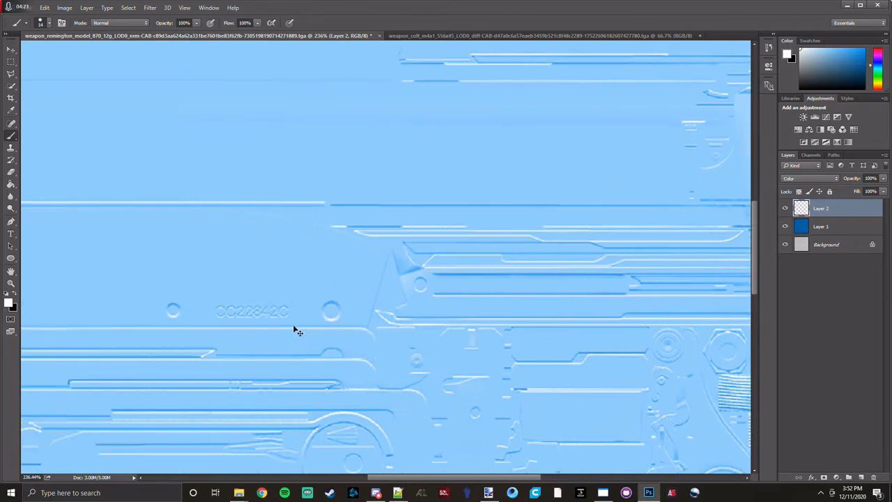
scroll(291, 324, down, 1)
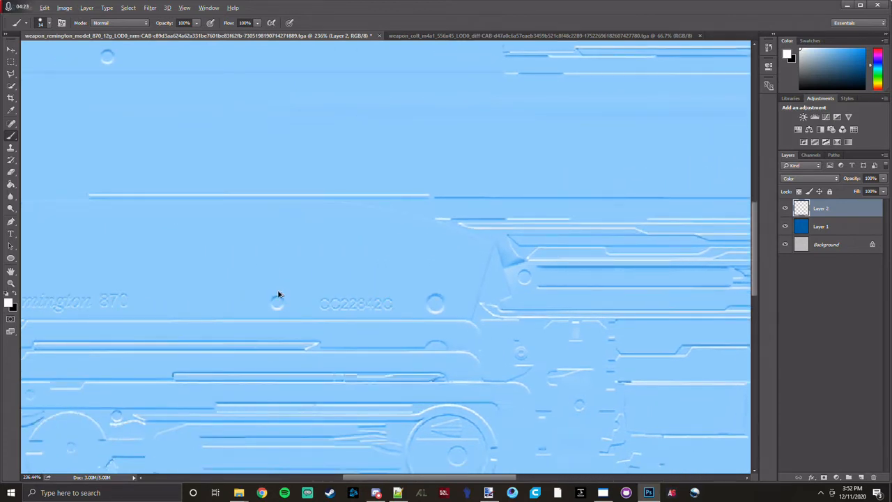
scroll(279, 292, up, 9)
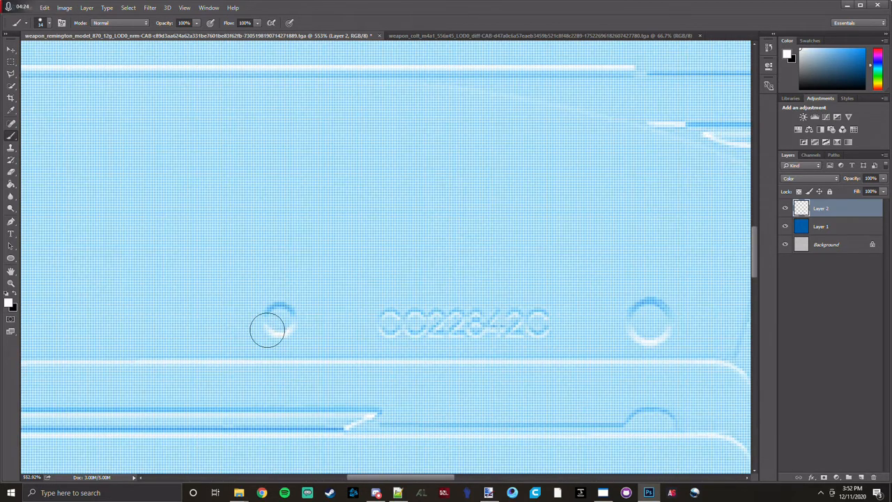
alt+right_click(269, 322)
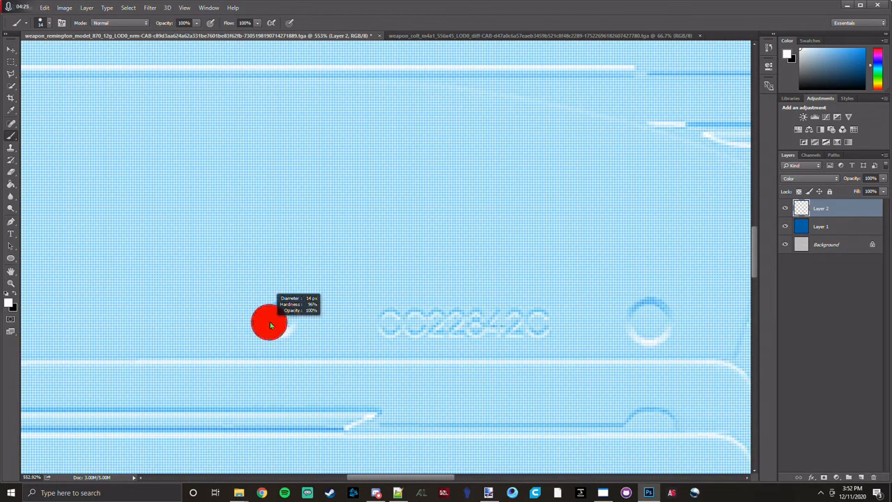
scroll(281, 314, up, 8)
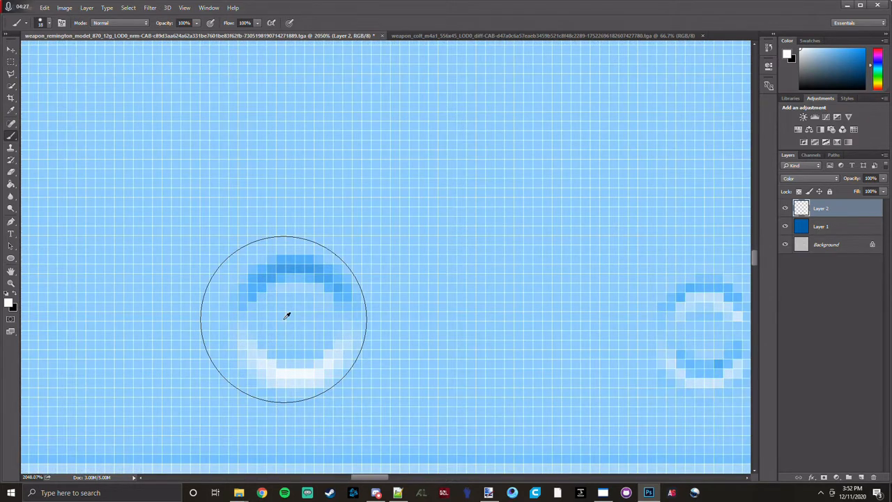
alt+right_click(293, 319)
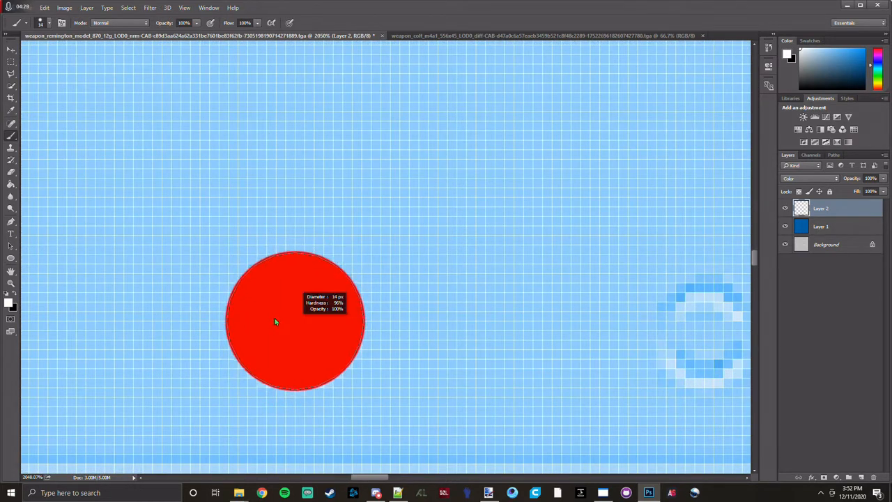
click(289, 324)
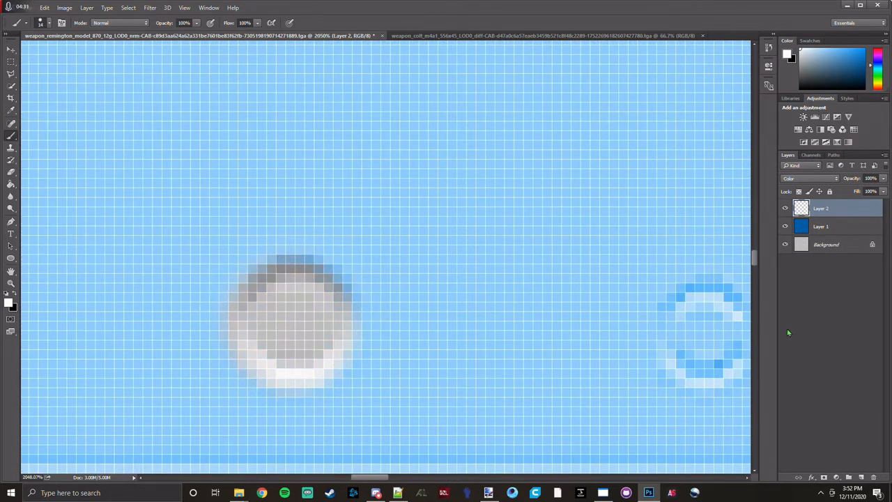
Try to paint the first character of the engraved serial number white with a 7 px brush.
right_click(712, 334)
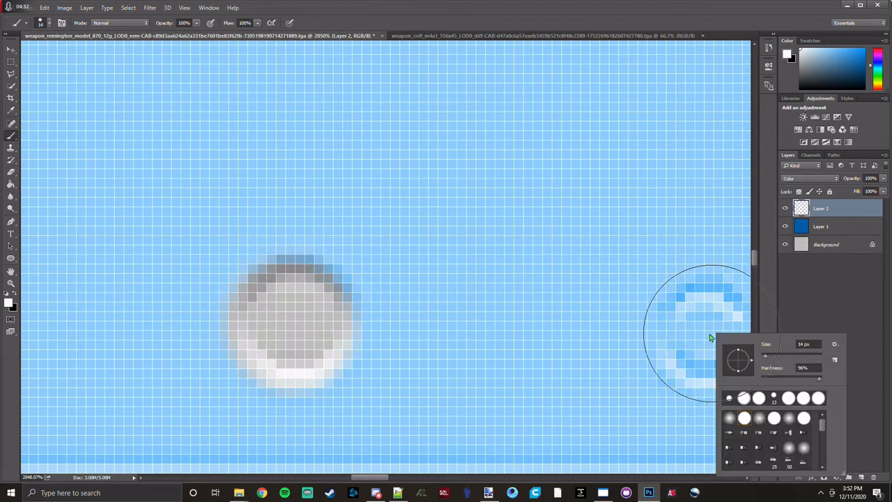
alt+right_click(486, 277)
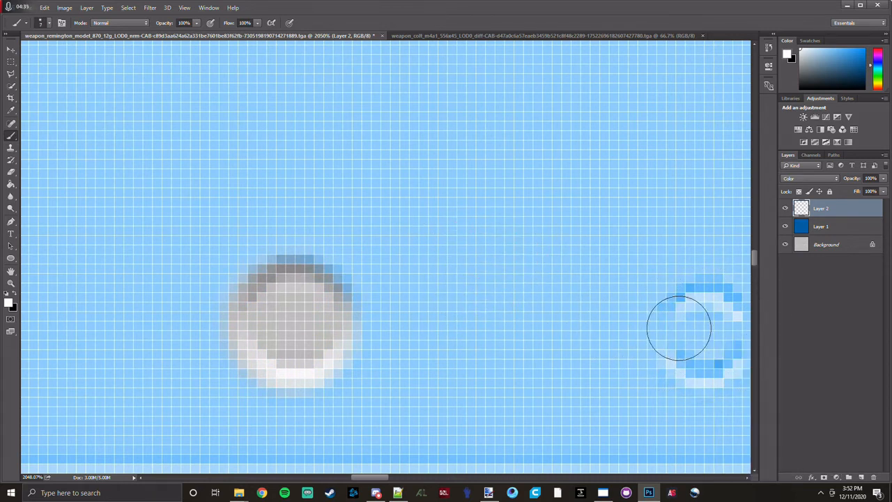
mouse_move(695, 328)
mouse_down()
mouse_move(707, 325)
mouse_move(710, 342)
mouse_move(701, 342)
mouse_up()
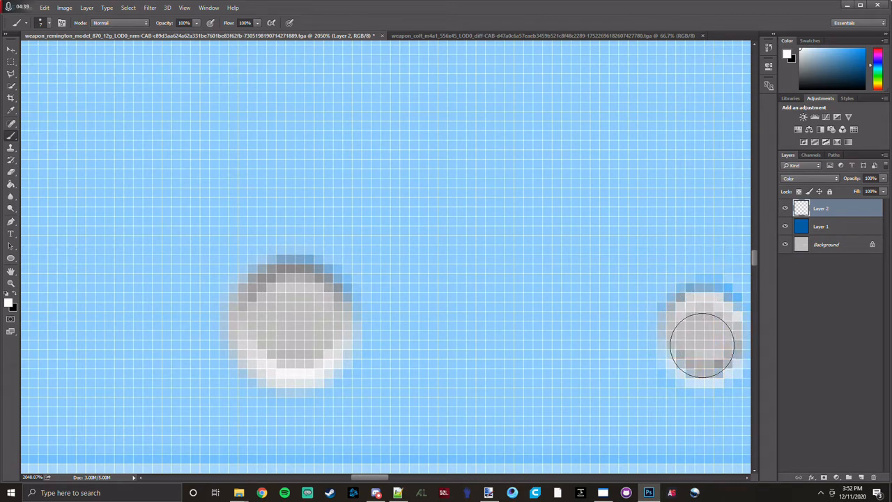
scroll(632, 296, down, 1)
scroll(631, 297, down, 3)
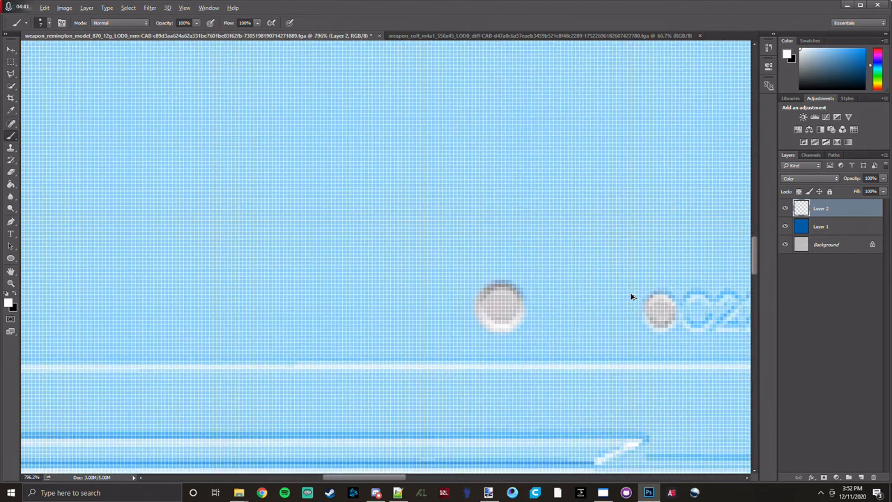
scroll(631, 298, right, 4)
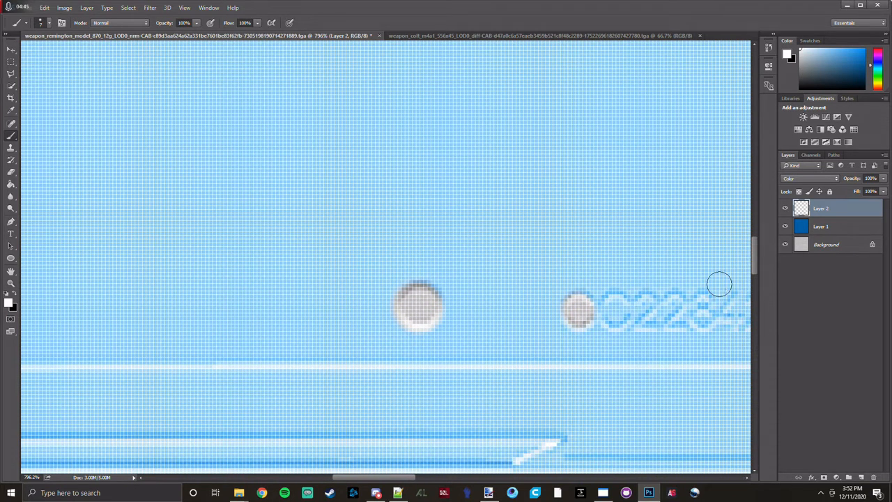
scroll(714, 282, right, 3)
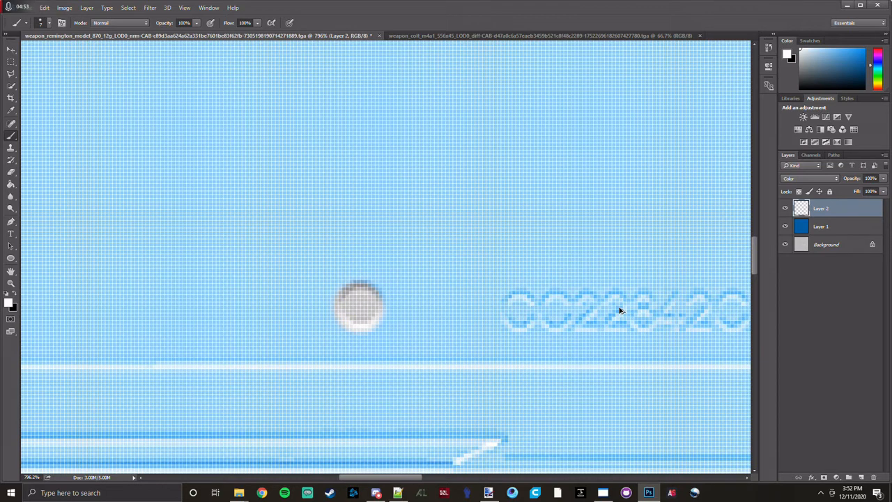
Paint the pin circle beyond the end of the engraved serial number white with a 16 px brush.
scroll(551, 312, down, 5)
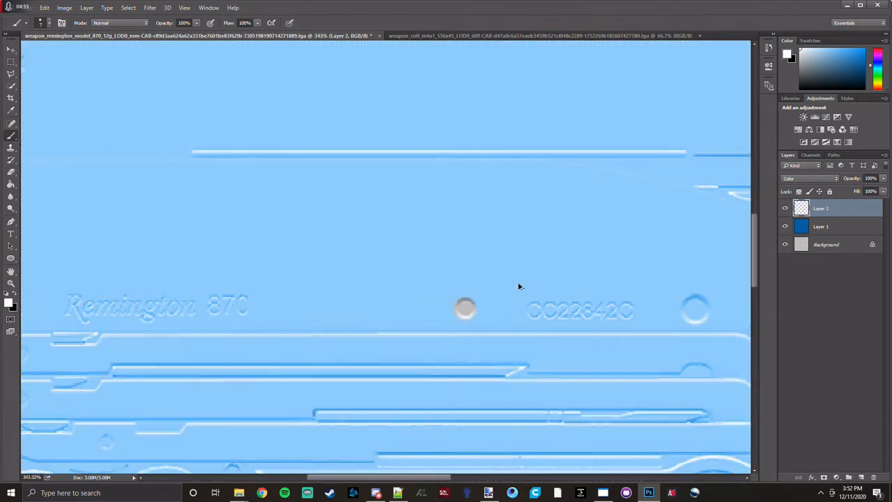
scroll(708, 310, right, 5)
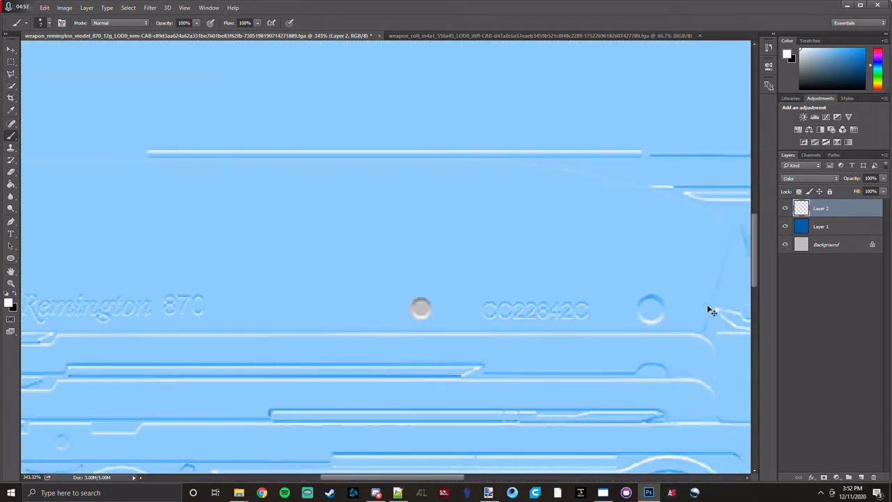
scroll(633, 298, up, 3)
scroll(625, 325, up, 1)
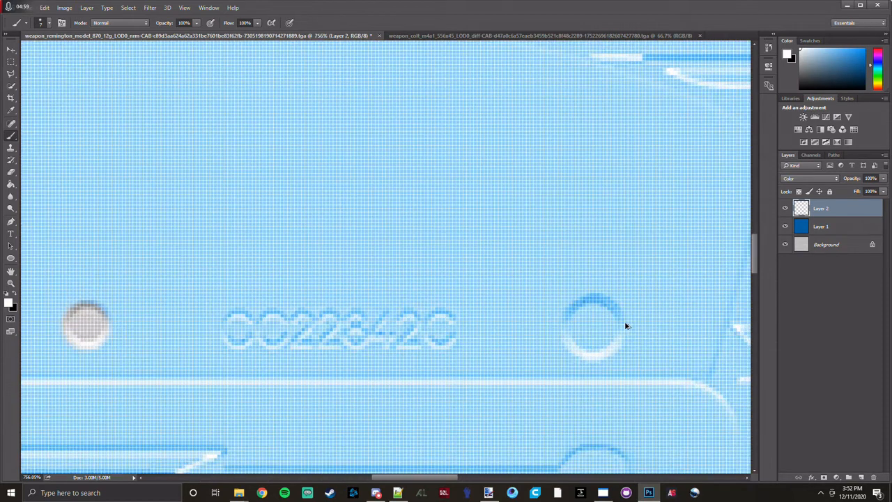
drag(589, 324, 603, 324)
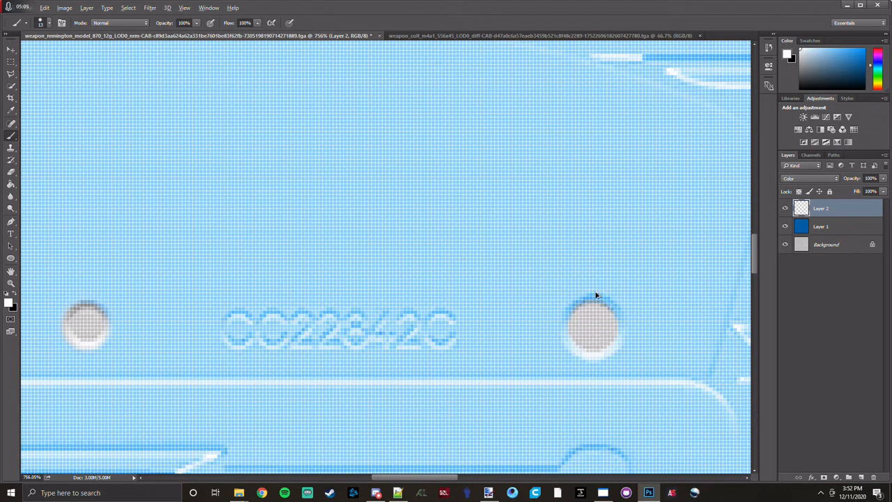
drag(594, 296, 600, 300)
scroll(599, 300, down, 11)
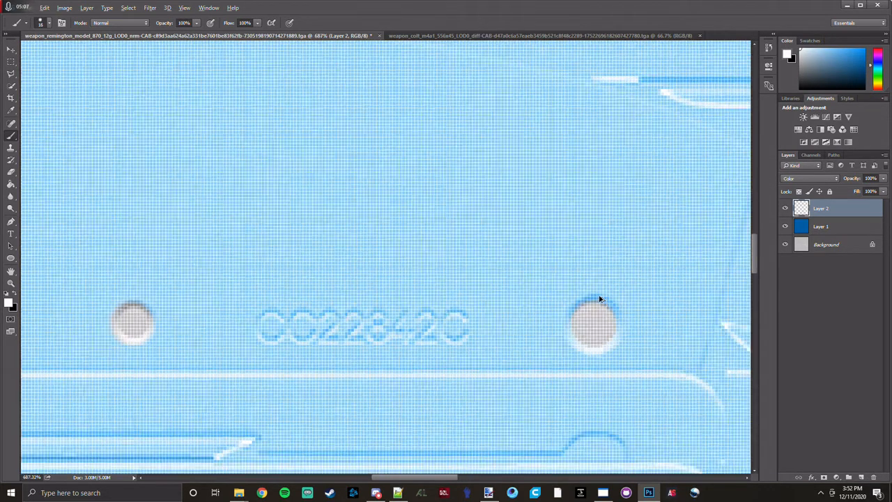
Paint the small plain circle in the part next to the large wheel-shaped ring white with a 13 px brush.
scroll(419, 237, down, 8)
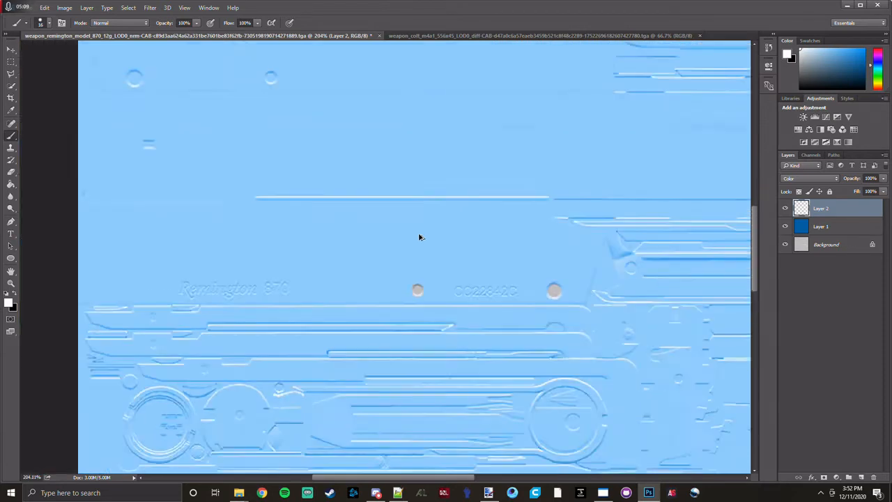
scroll(419, 237, down, 1)
scroll(418, 233, down, 5)
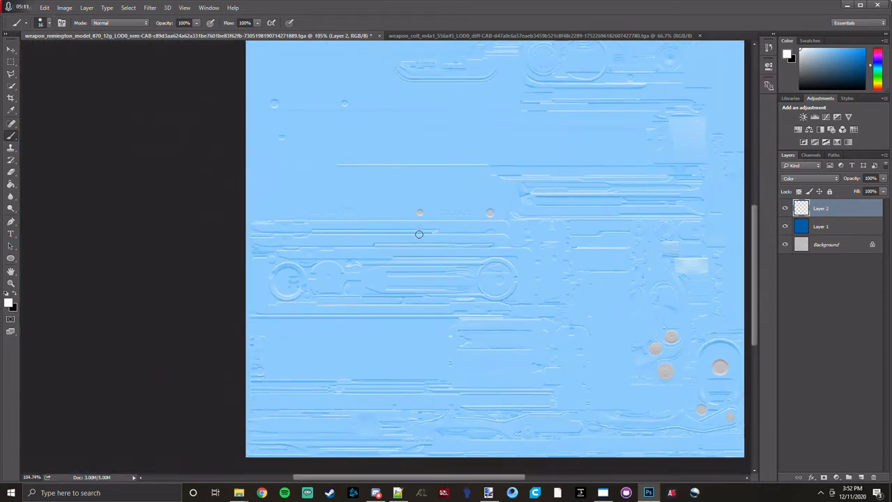
scroll(523, 310, up, 7)
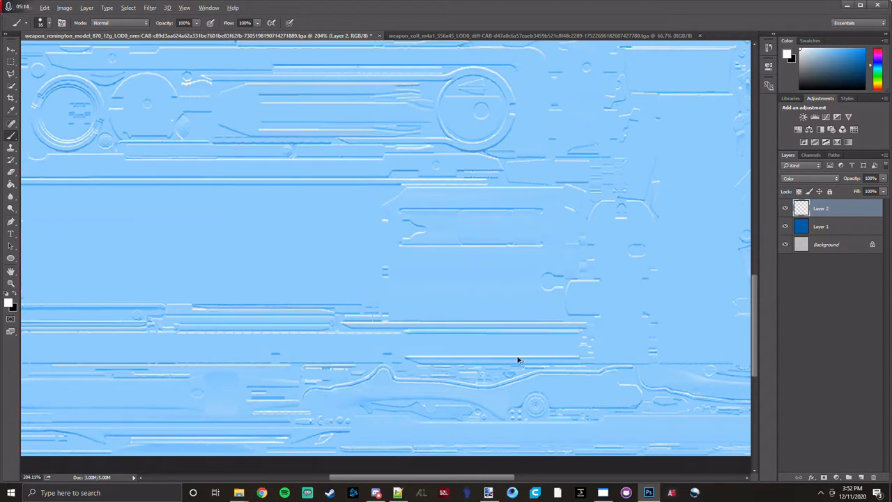
scroll(171, 360, up, 5)
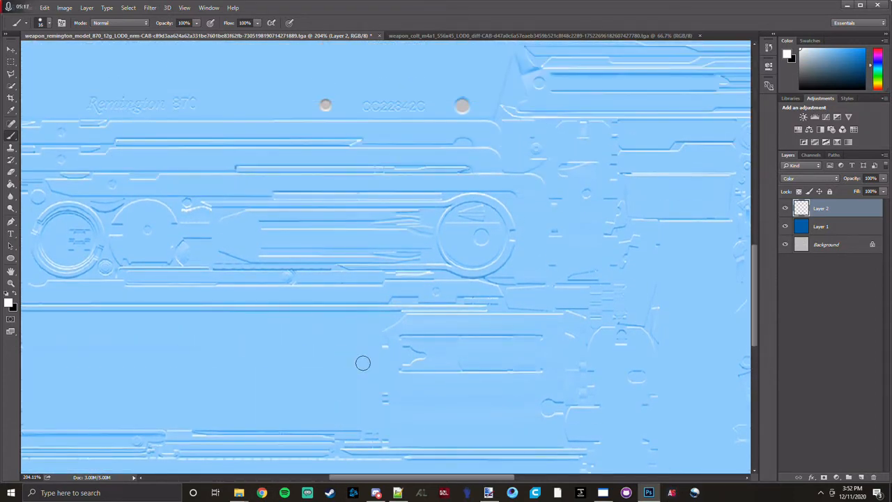
scroll(667, 295, up, 1)
scroll(644, 309, up, 12)
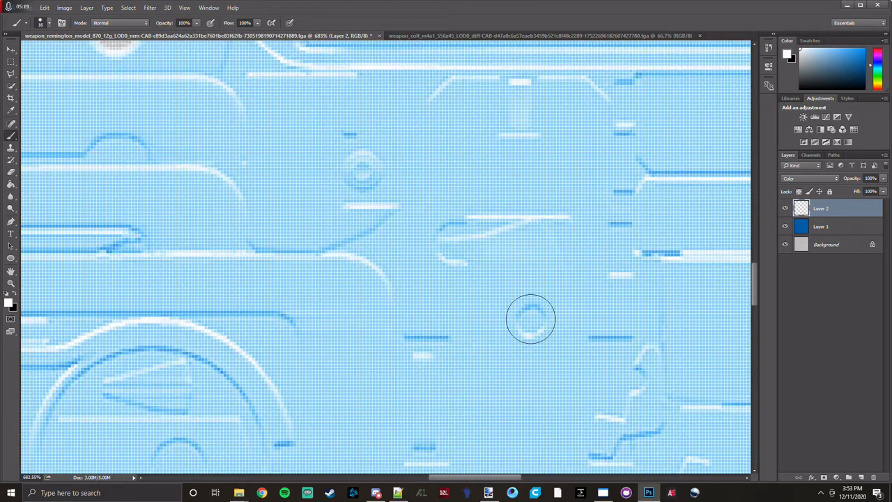
drag(530, 318, 526, 319)
scroll(527, 322, up, 5)
click(540, 324)
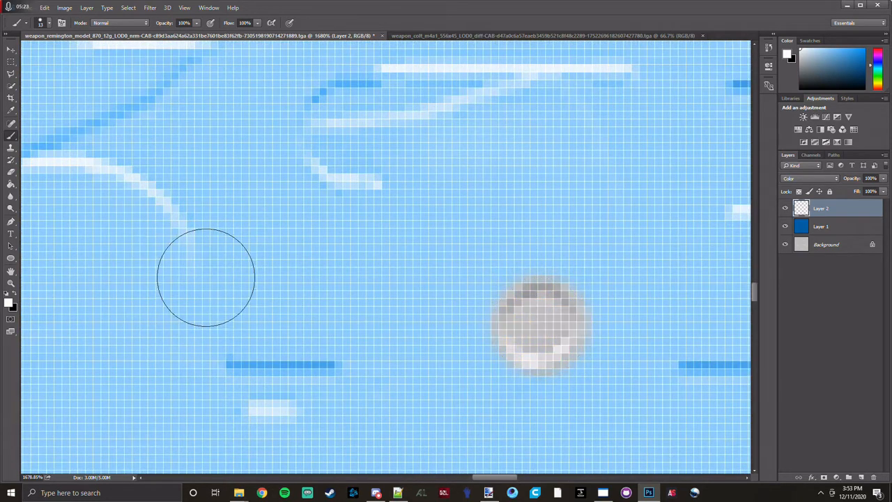
Paint the nearby small double-ring circle above the curved edge white with the 13 px brush.
scroll(207, 278, up, 4)
scroll(98, 153, up, 1)
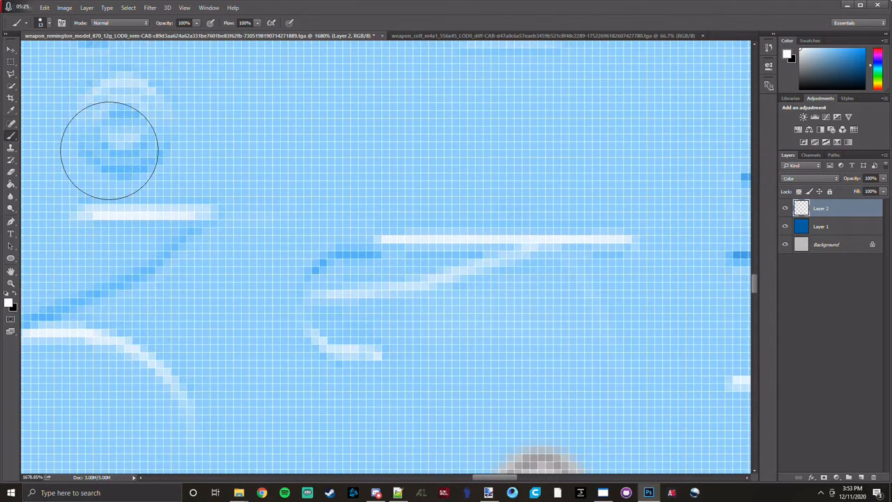
click(120, 124)
scroll(209, 272, down, 5)
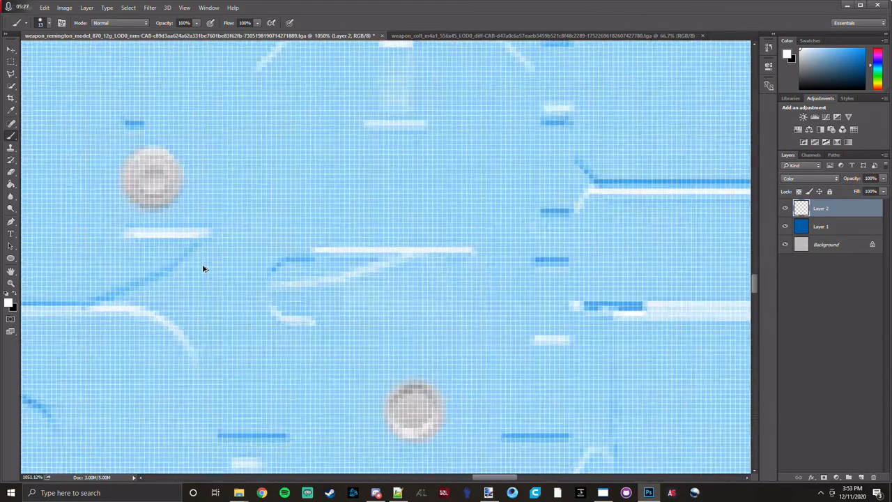
Look over the barrel, receiver and upper parts of the texture for further round details to paint white.
scroll(331, 291, down, 1)
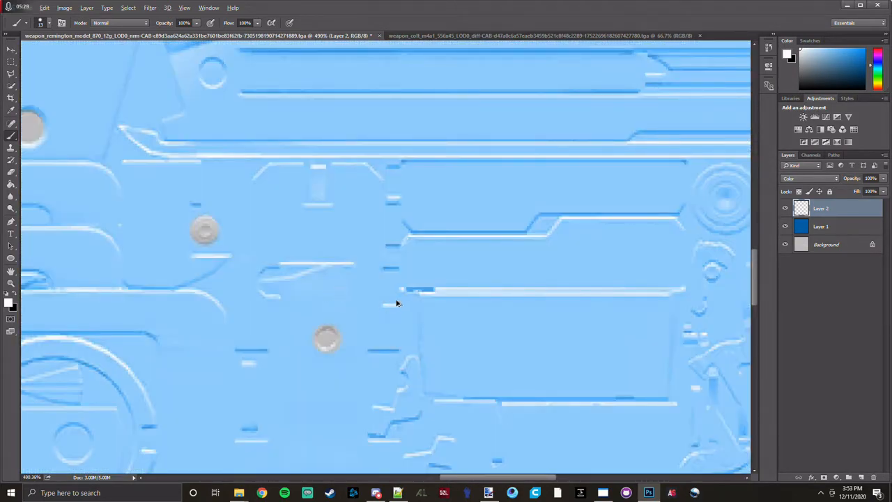
scroll(296, 222, down, 3)
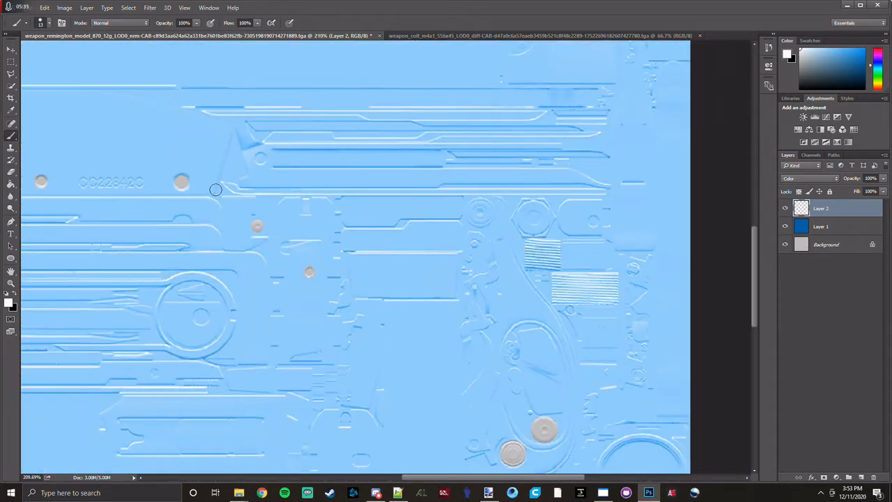
scroll(243, 234, down, 2)
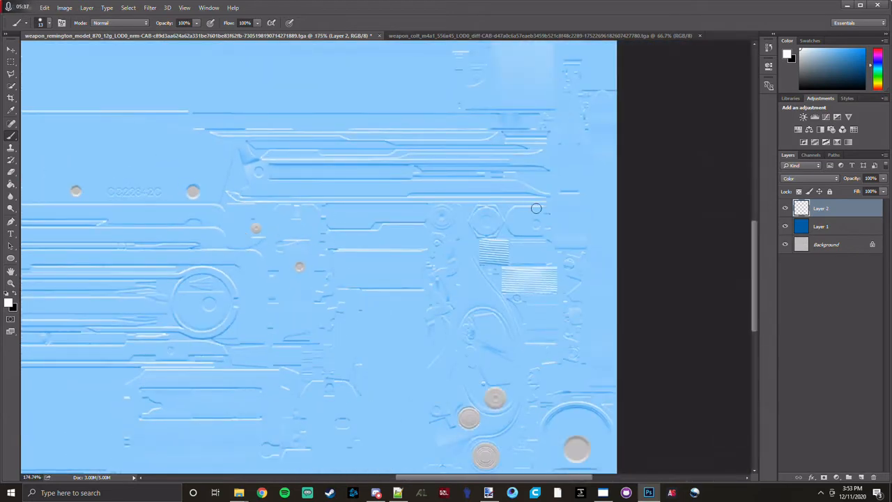
scroll(536, 208, up, 5)
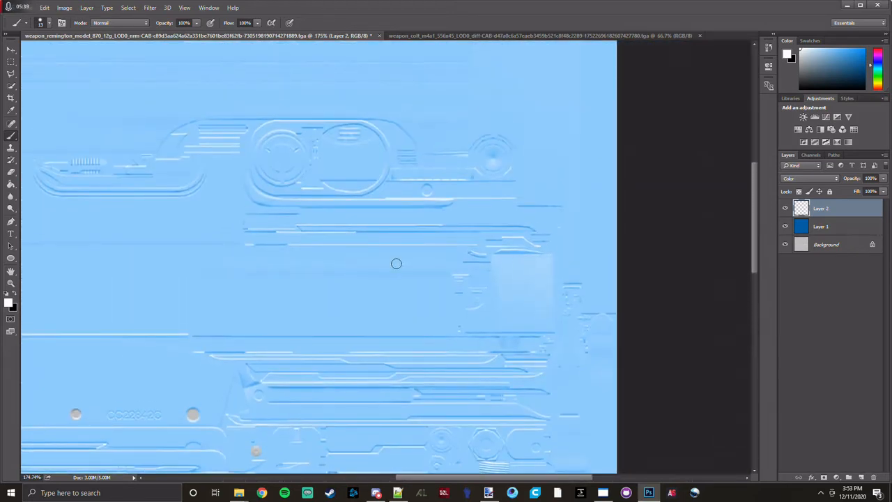
scroll(351, 256, up, 1)
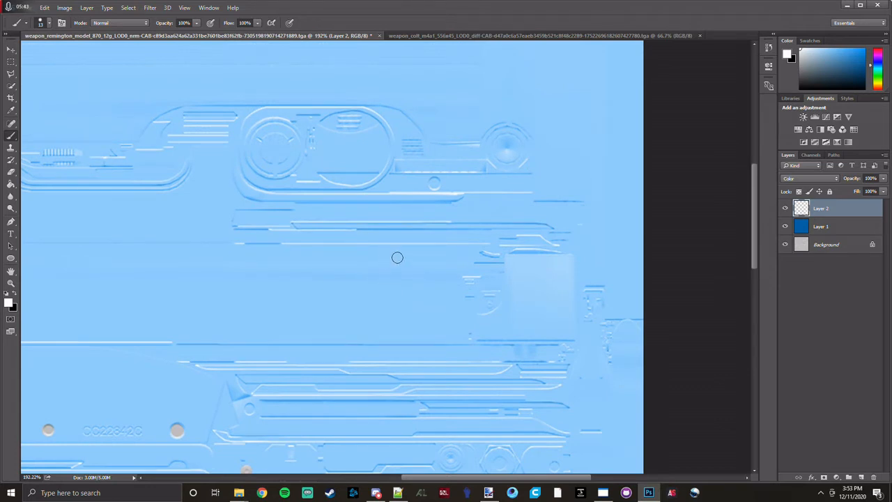
scroll(188, 265, down, 2)
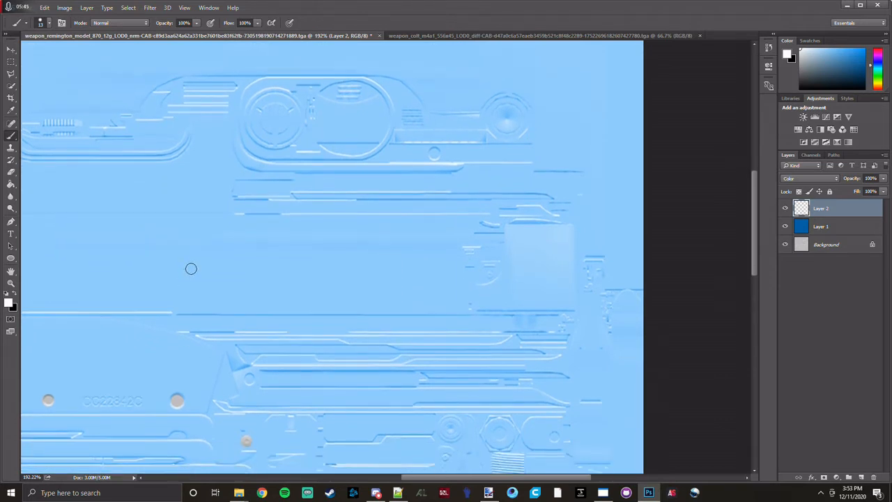
scroll(183, 252, down, 4)
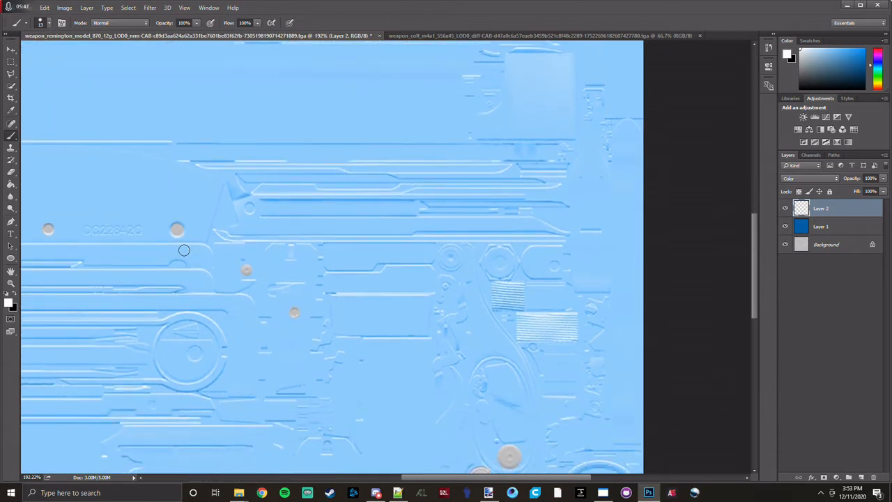
scroll(160, 236, up, 4)
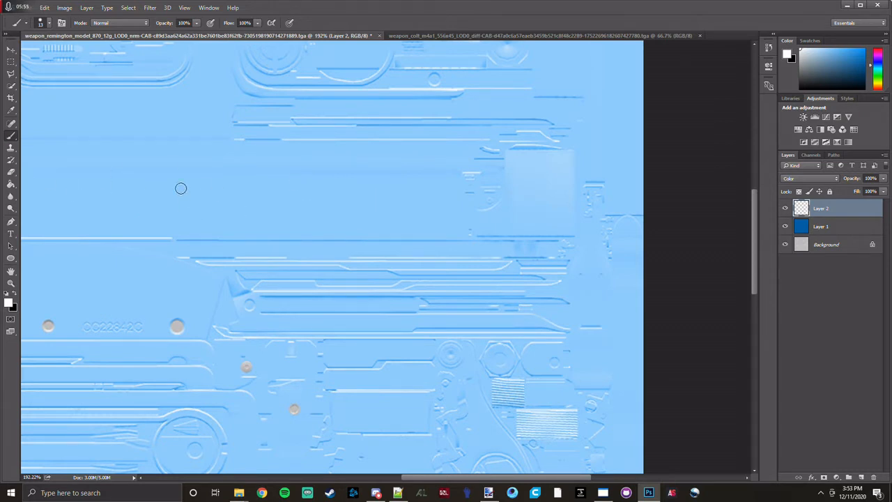
Paint a white dot with an 18 px brush above the short stepped lines beside the pale rectangular patch.
drag(180, 188, 209, 189)
scroll(477, 162, up, 3)
drag(537, 223, 448, 221)
scroll(468, 218, up, 1)
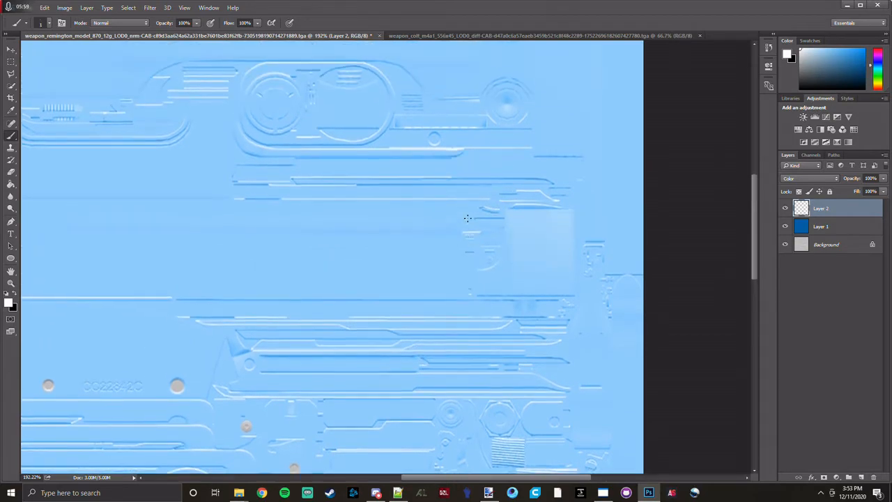
scroll(480, 241, up, 2)
scroll(458, 285, up, 9)
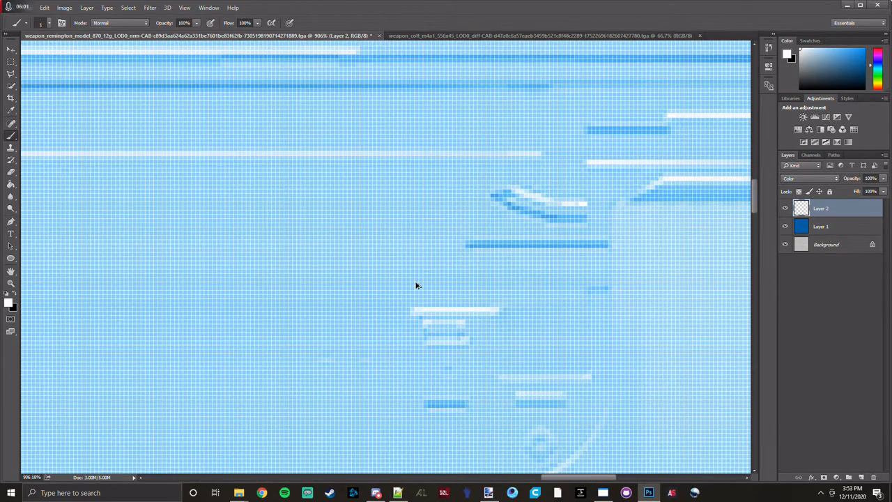
scroll(370, 264, down, 4)
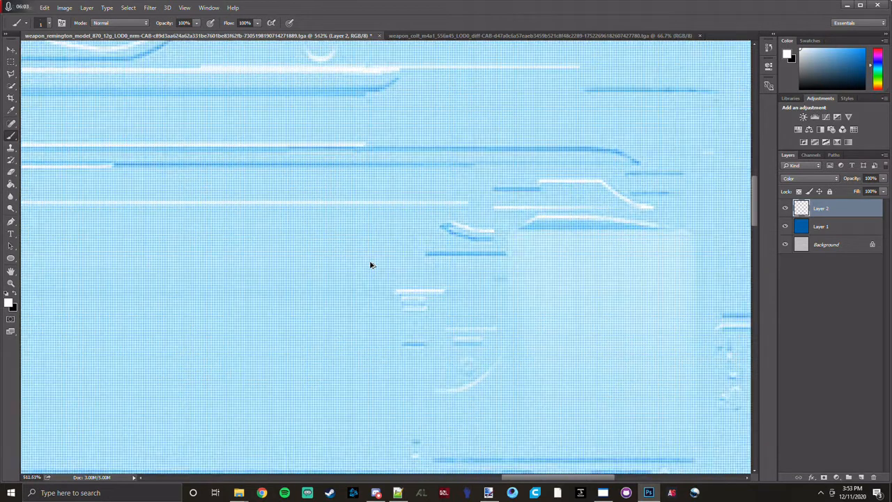
scroll(370, 265, down, 1)
drag(448, 279, 459, 276)
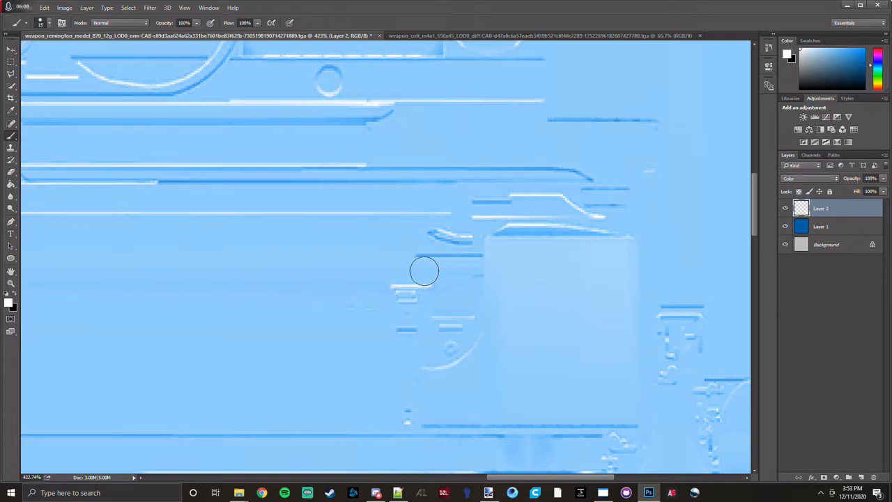
drag(424, 271, 429, 276)
scroll(483, 309, down, 2)
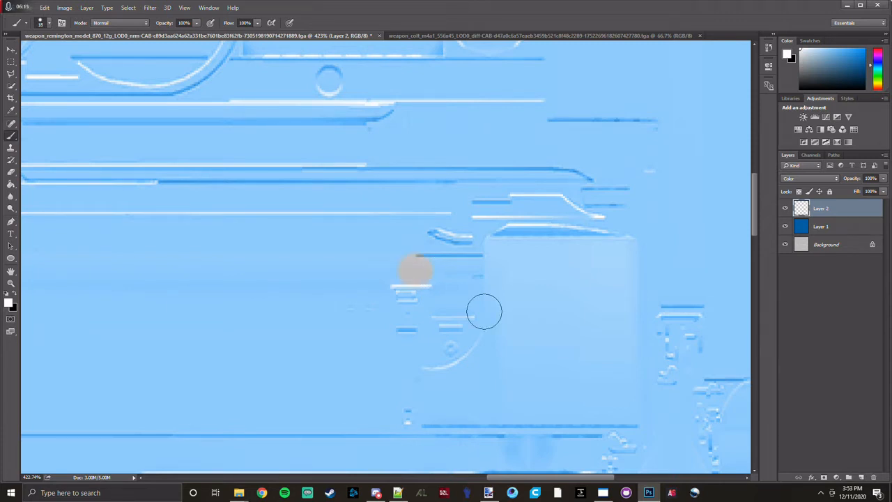
scroll(470, 371, down, 4)
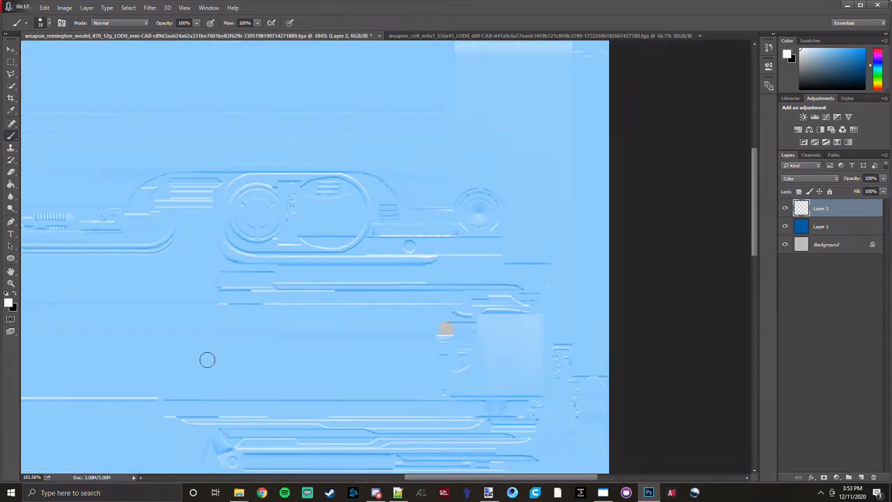
Extend the white dot with the 18 px brush into a straight horizontal stripe ending beneath the rounded oblong outline.
scroll(207, 360, up, 5)
scroll(207, 359, down, 10)
scroll(207, 359, up, 10)
scroll(207, 359, down, 5)
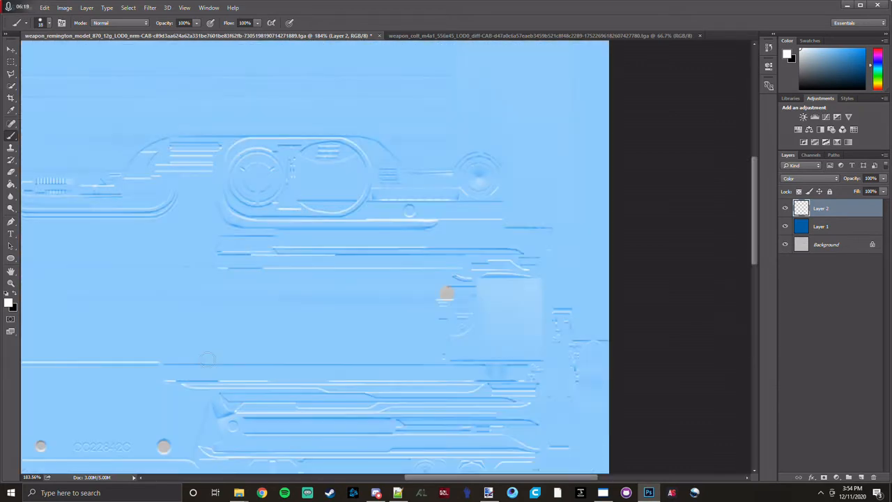
scroll(249, 342, left, 6)
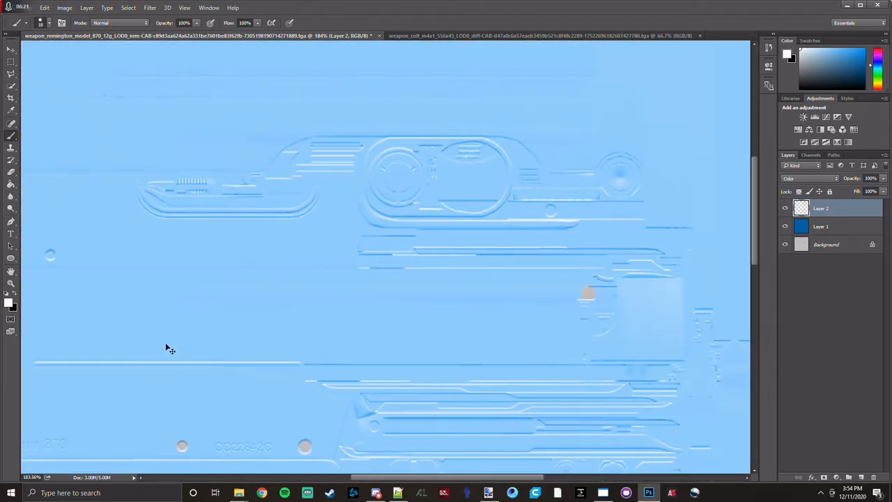
scroll(259, 300, up, 10)
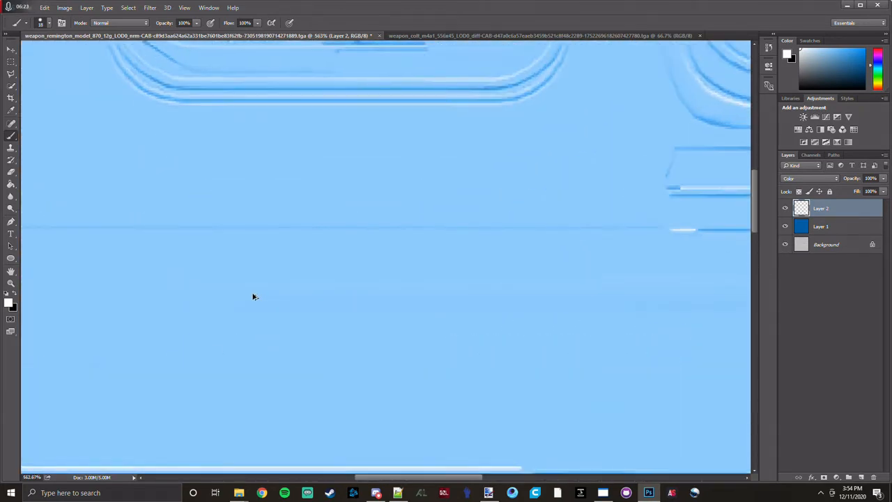
scroll(243, 295, down, 2)
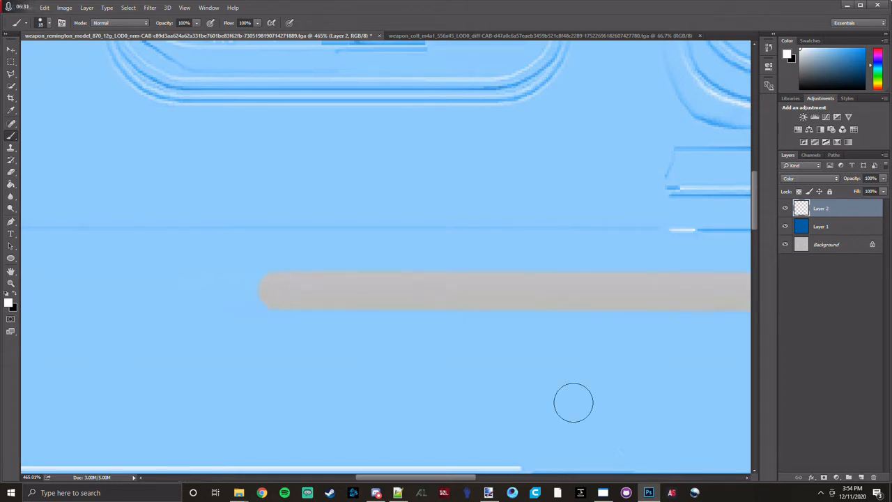
scroll(483, 368, down, 8)
scroll(497, 370, down, 2)
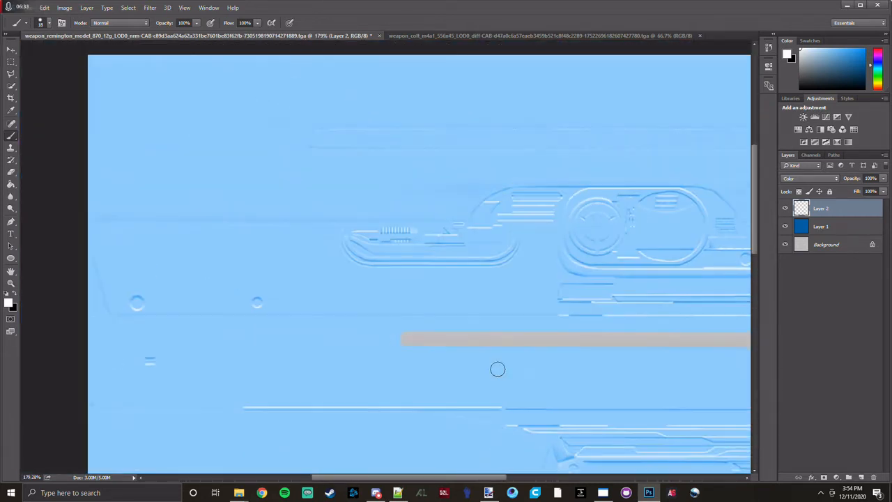
Paint the two pin circles near the slanted outline white, the smaller with a 13 px brush and the larger with a 17 px brush.
alt+right_click(256, 248)
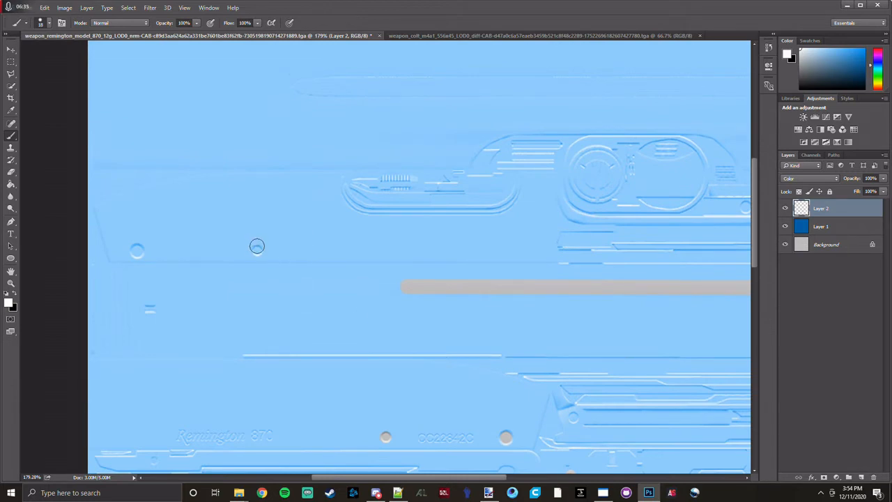
scroll(257, 250, up, 6)
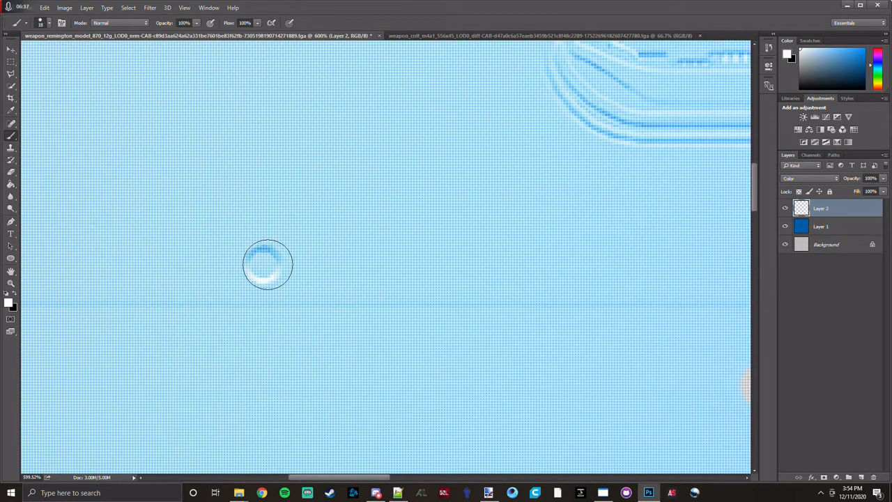
alt+right_click(265, 259)
click(263, 265)
scroll(304, 324, left, 10)
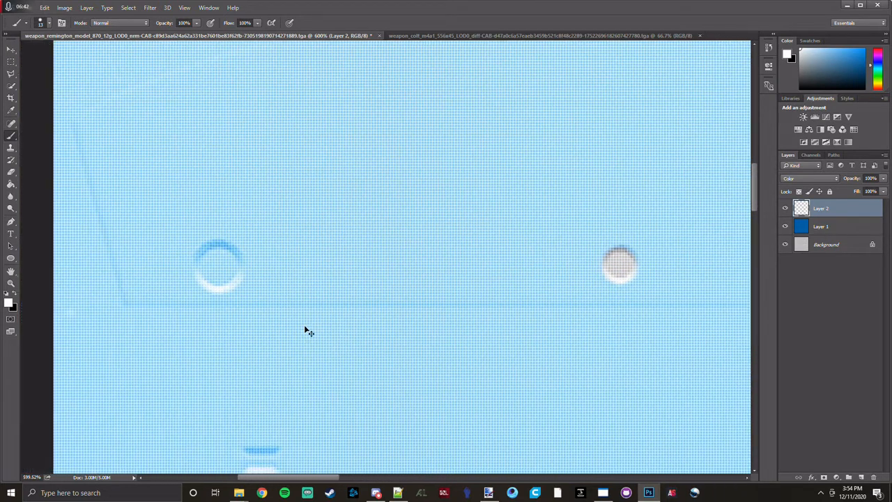
alt+right_click(218, 270)
scroll(454, 223, down, 5)
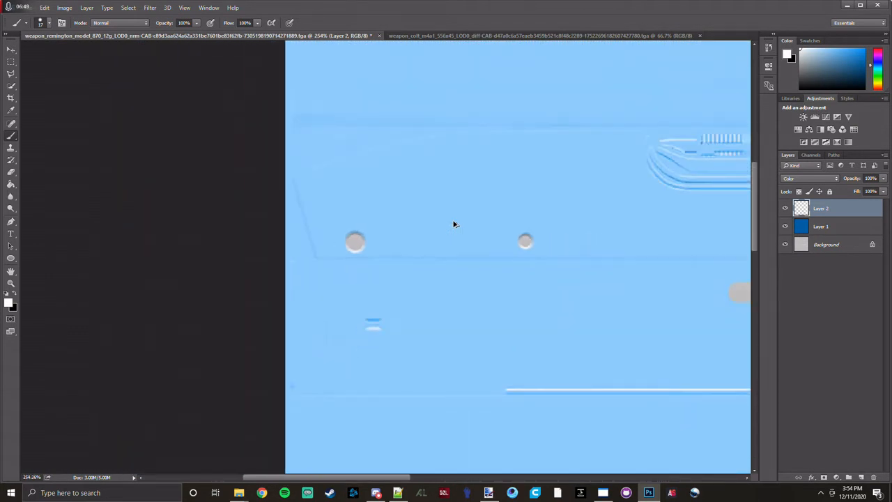
Look over the whole texture to check the white-painted dots and stripe.
scroll(454, 221, down, 3)
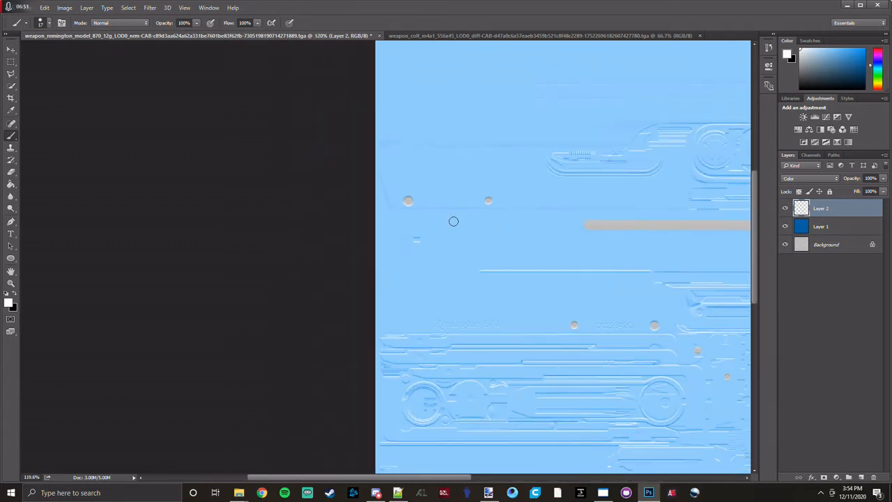
scroll(453, 222, down, 2)
scroll(453, 222, down, 1)
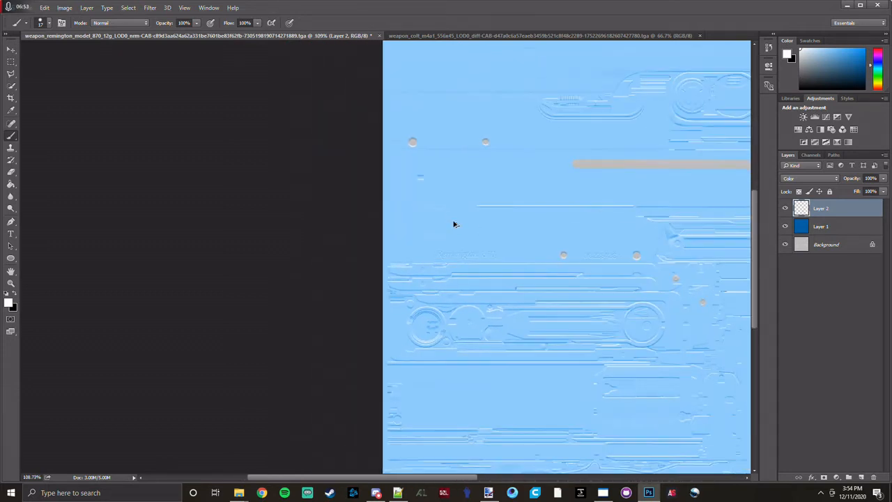
scroll(454, 225, right, 5)
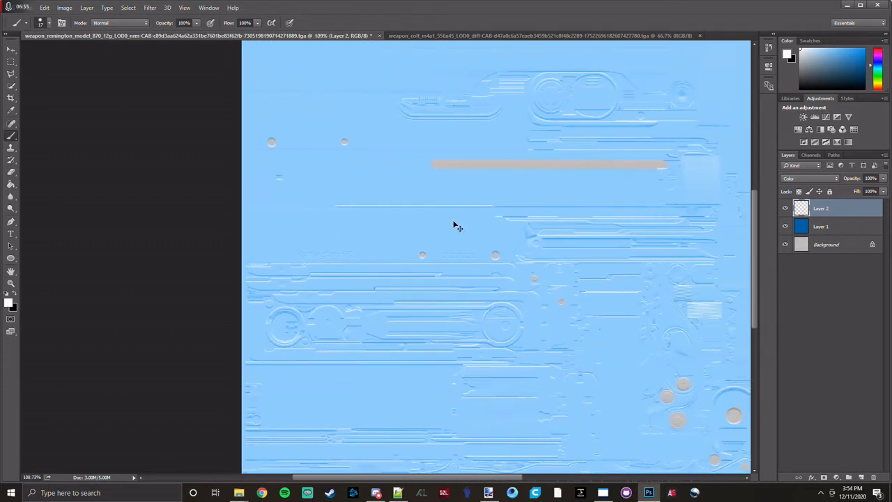
scroll(453, 225, down, 3)
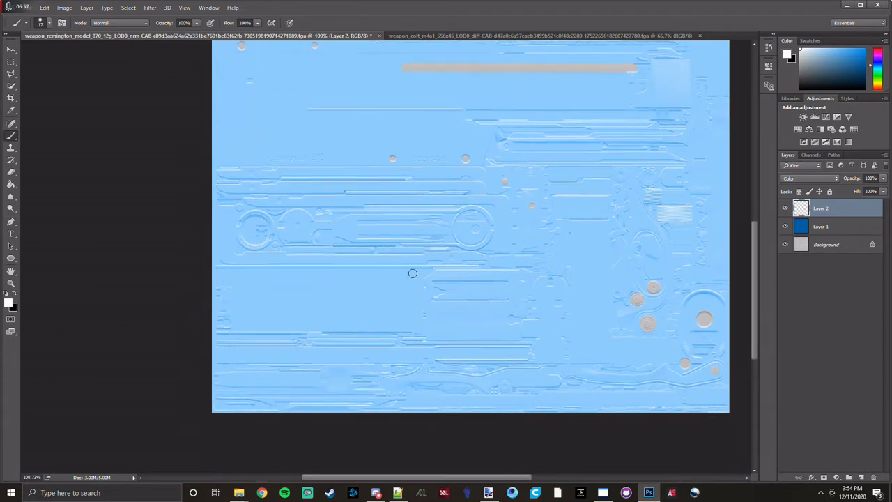
scroll(386, 299, up, 4)
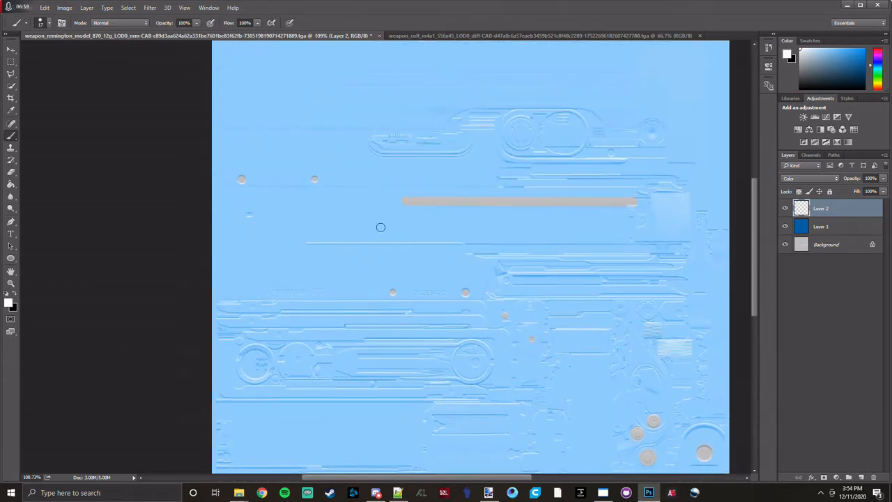
Save a copy of the texture as a 32 bits/pixel Targa file in the remingto 870 > new > pilsbury folder.
click(28, 7)
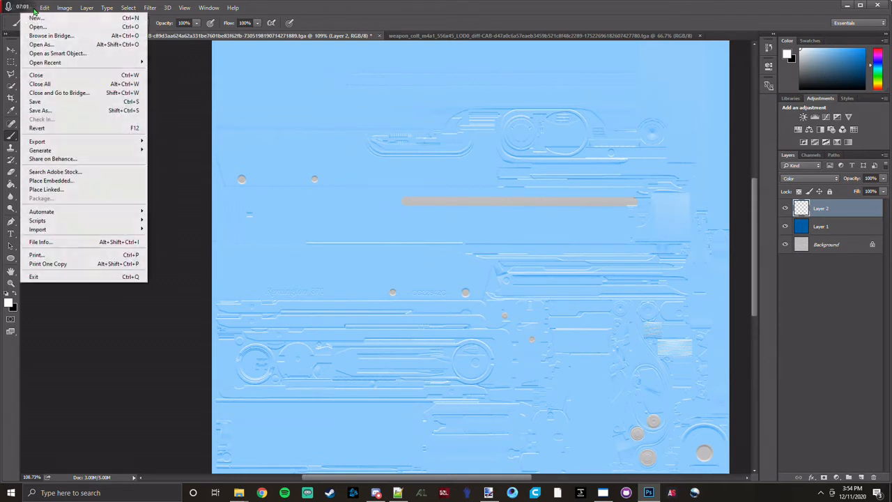
click(47, 112)
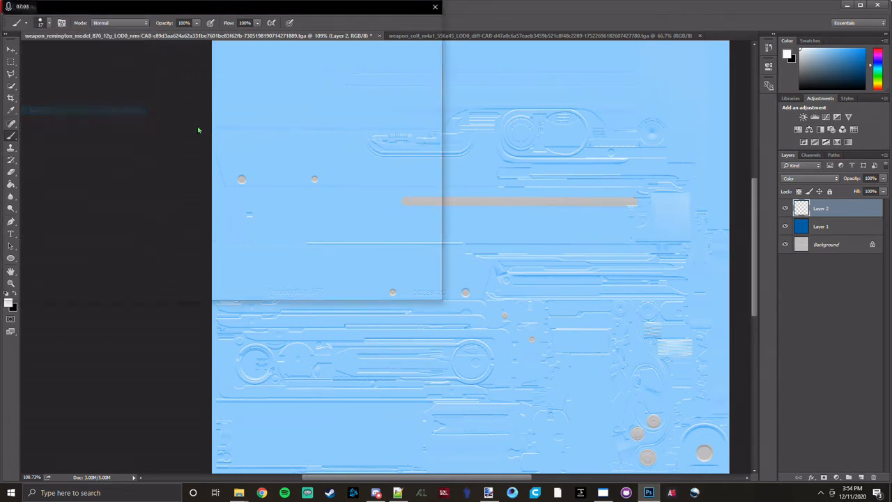
click(228, 23)
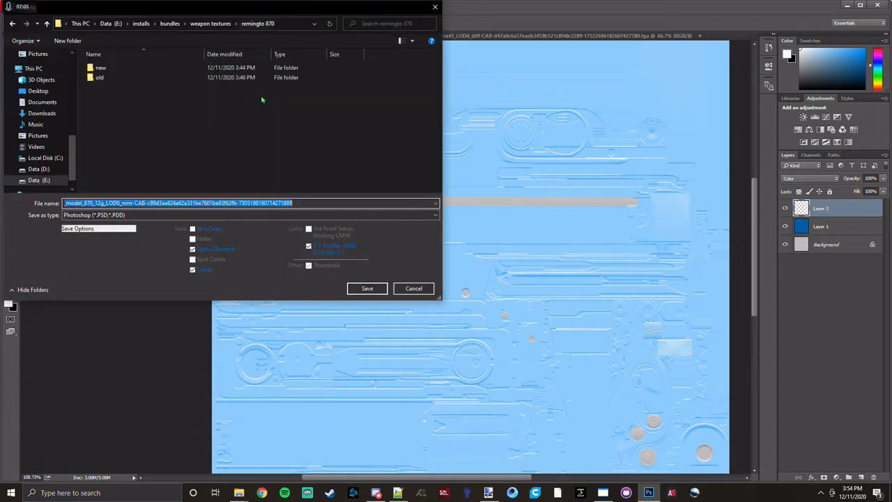
double_click(105, 70)
double_click(104, 68)
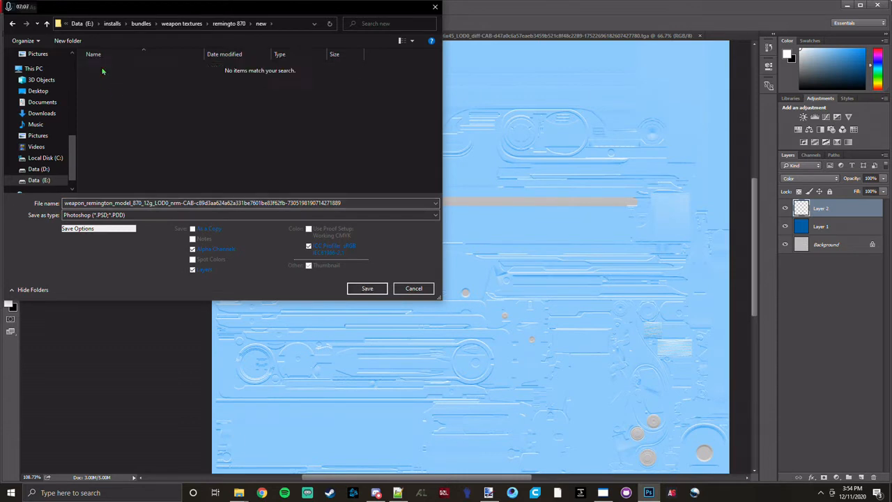
click(188, 215)
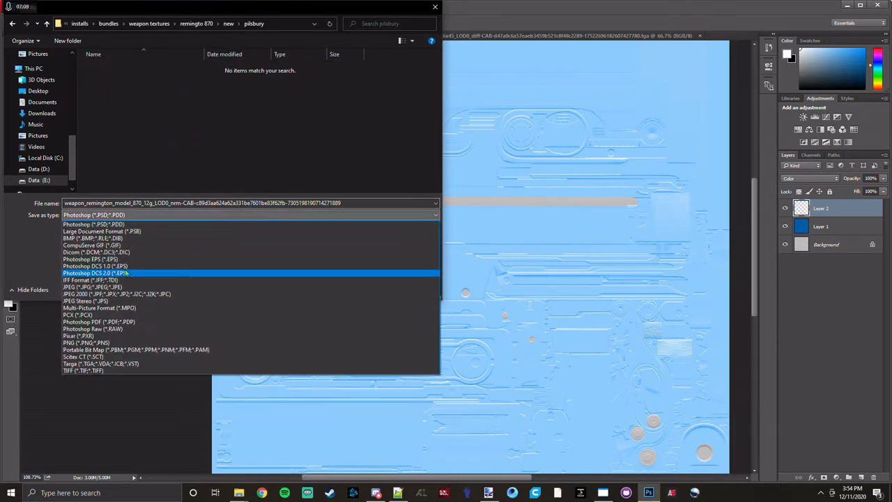
click(110, 364)
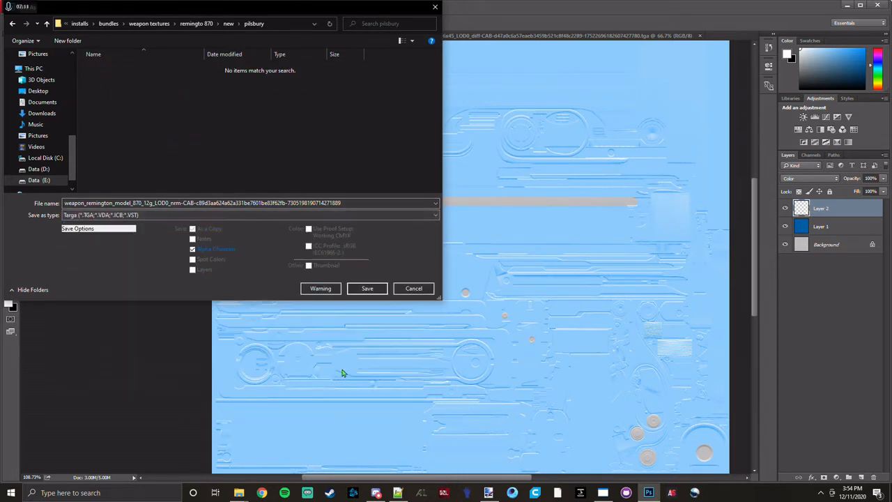
click(367, 288)
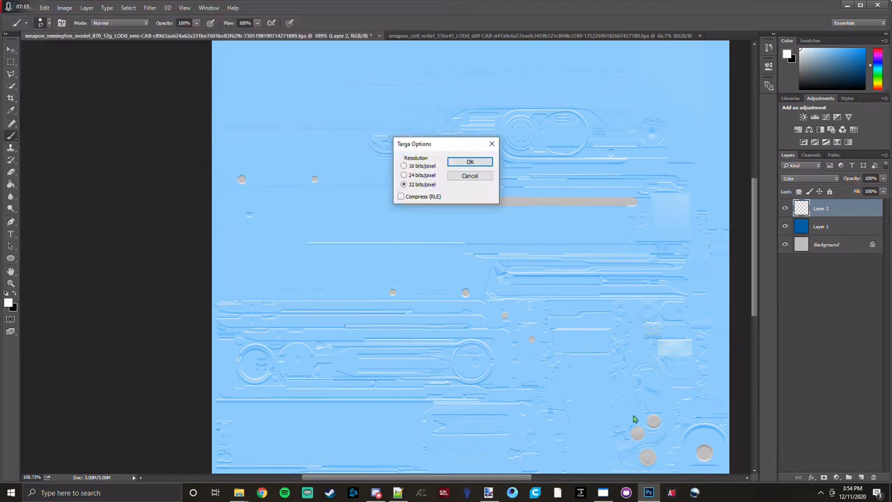
click(470, 162)
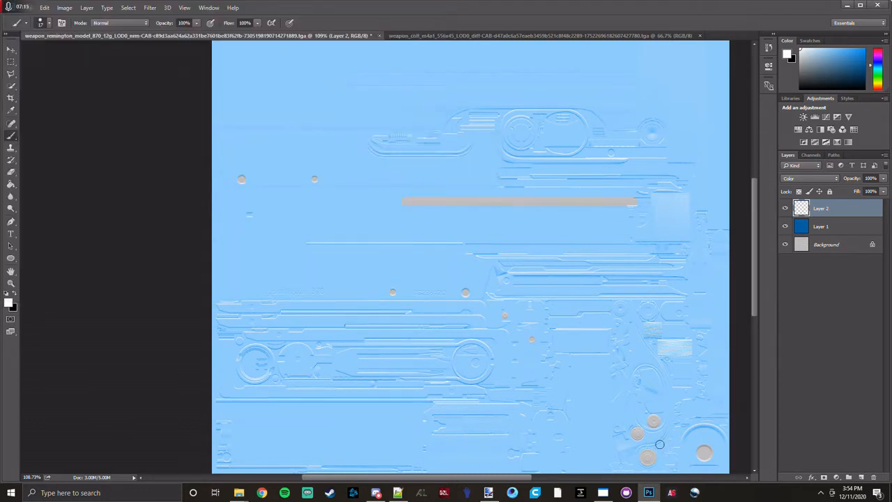
Switch to Unity Assets Bundle Extractor and open the weapon_remington_model_870_12g_LOD0_diff texture for editing with the Edit plugin.
click(605, 492)
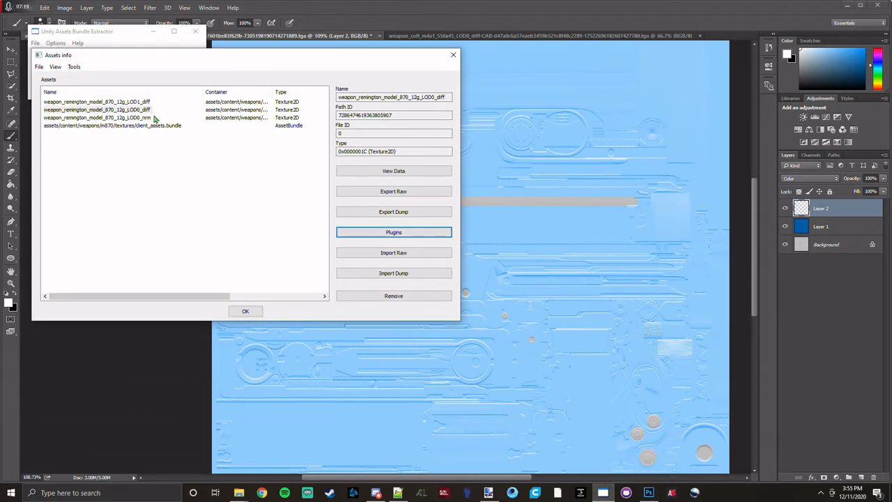
click(132, 110)
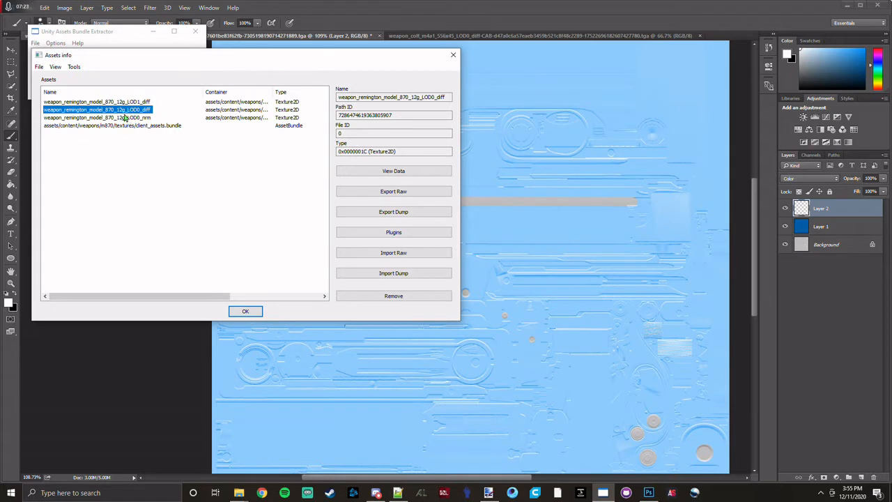
click(411, 231)
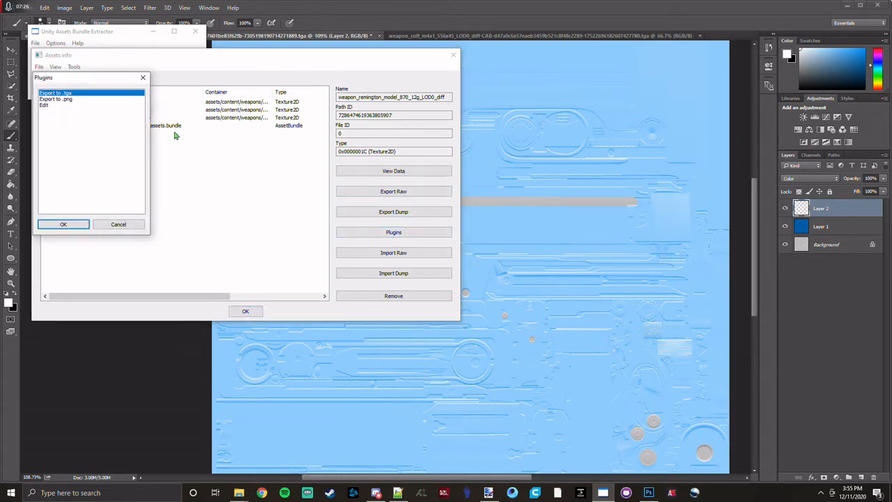
click(43, 105)
click(87, 223)
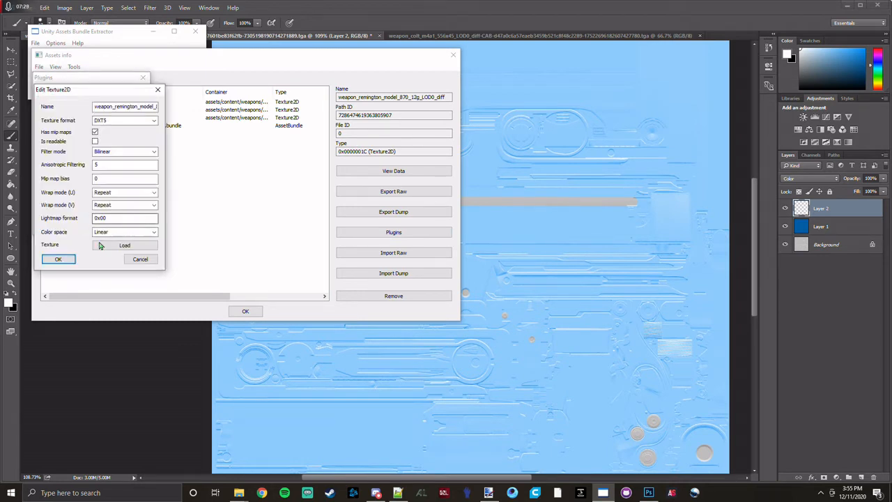
Load the saved texture from the new > pilsbury folder into the LOD0_diff asset and apply it with Normal (multithread) quality.
click(102, 247)
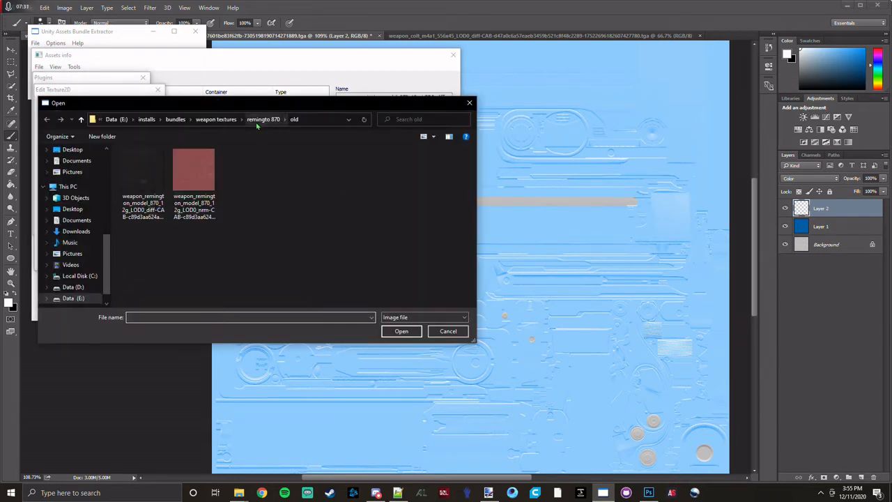
click(257, 123)
double_click(136, 163)
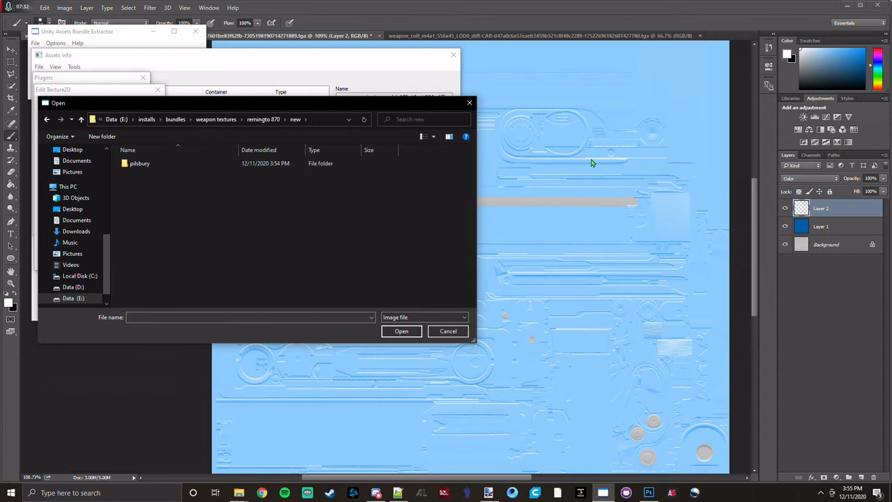
double_click(237, 164)
double_click(168, 167)
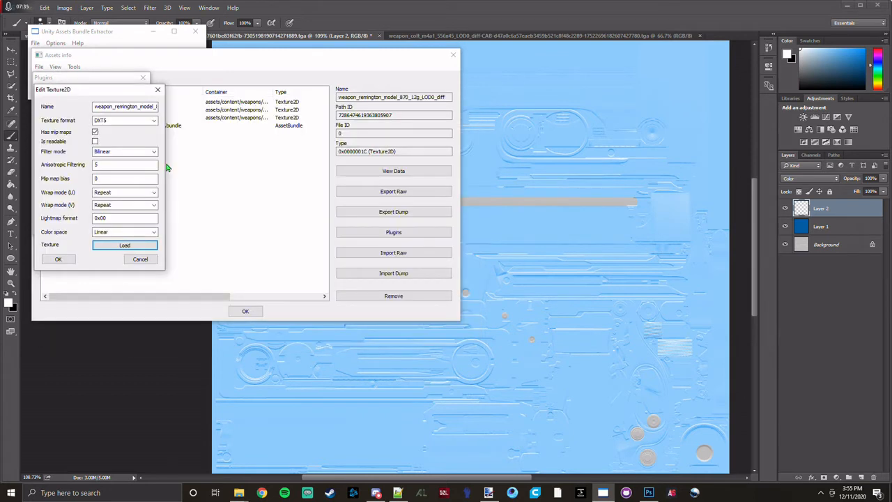
click(59, 258)
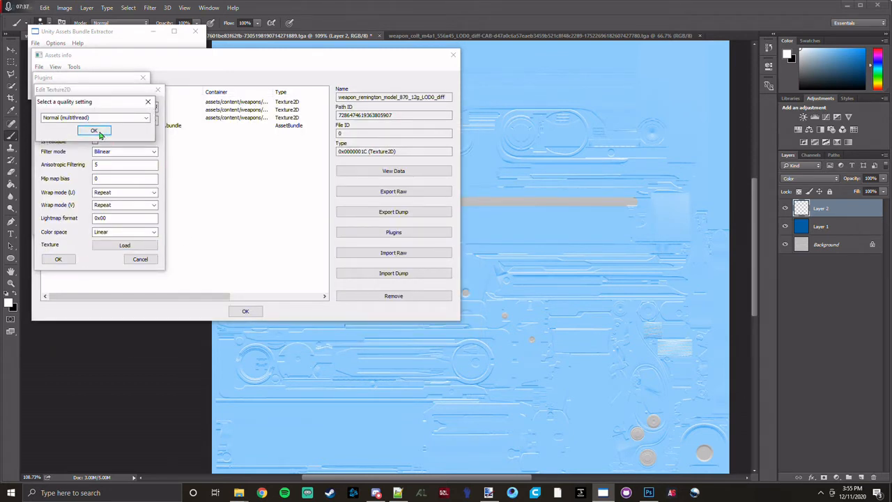
click(97, 132)
Save the edited assets of the Remington 870 bundle and close the asset list.
click(40, 67)
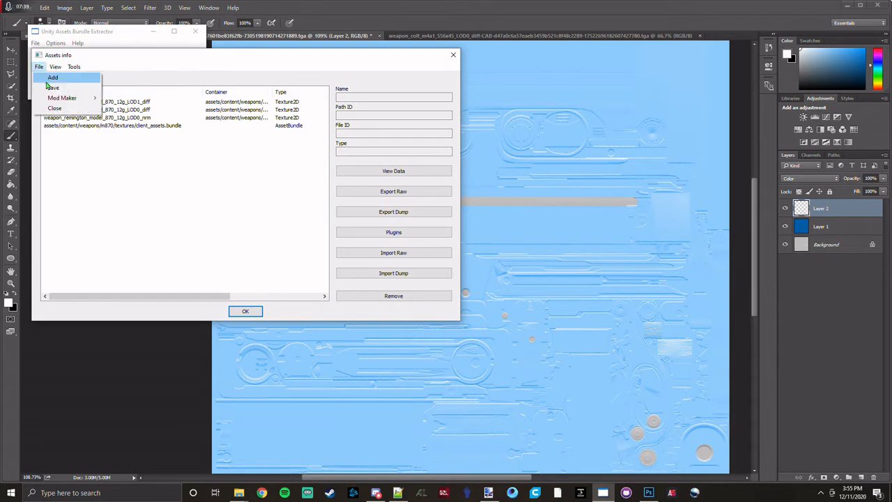
click(52, 87)
click(246, 311)
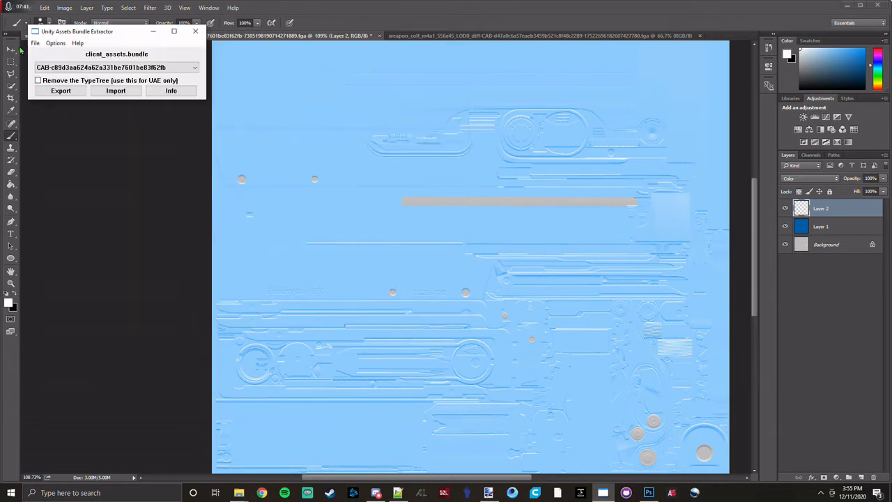
Save the modified bundle as client_assets.bundle in the remingto 870 > new > pilsbury folder.
click(35, 44)
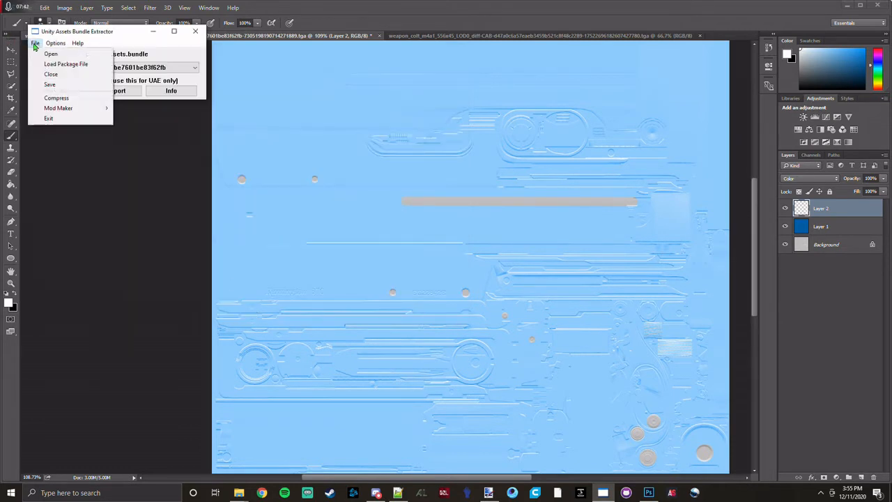
click(50, 84)
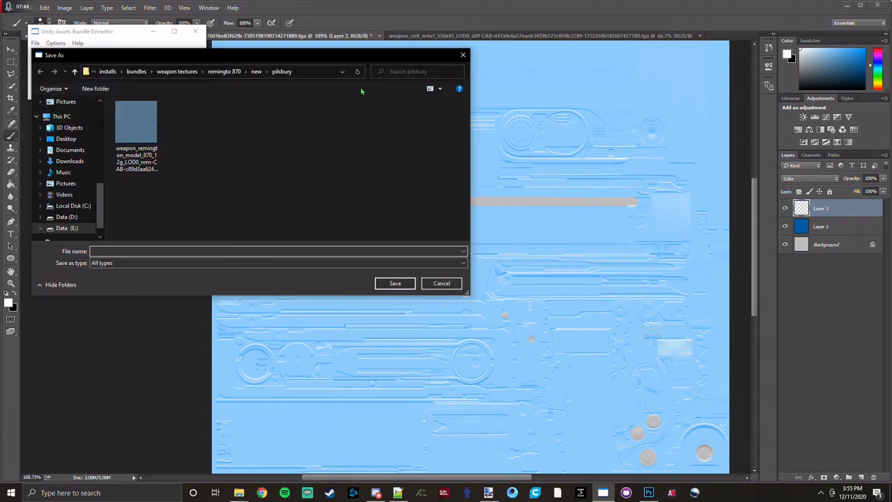
click(256, 71)
click(262, 71)
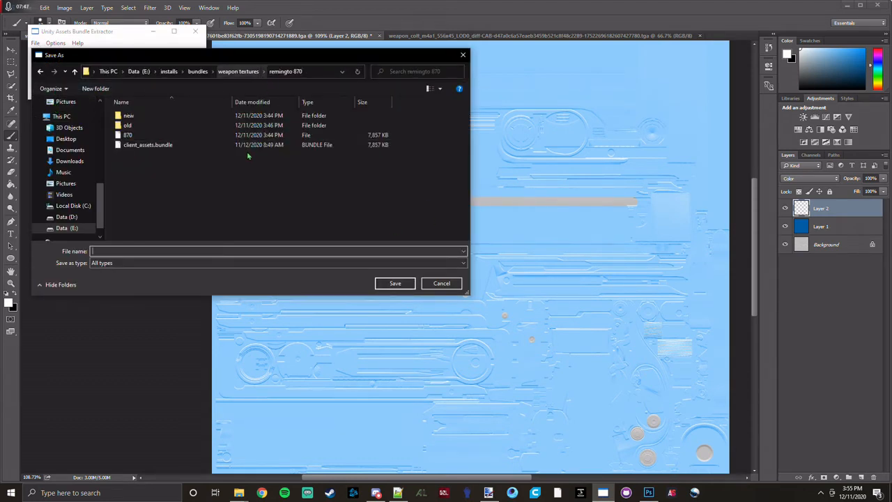
click(147, 145)
double_click(128, 115)
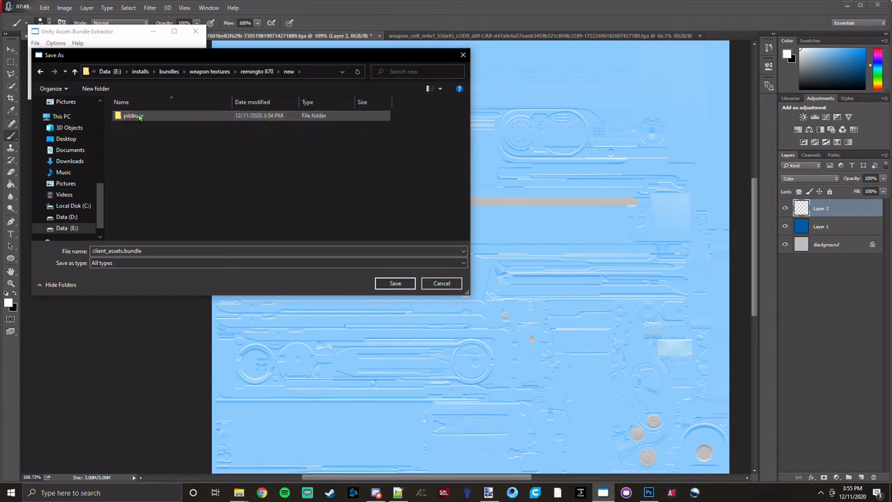
double_click(138, 115)
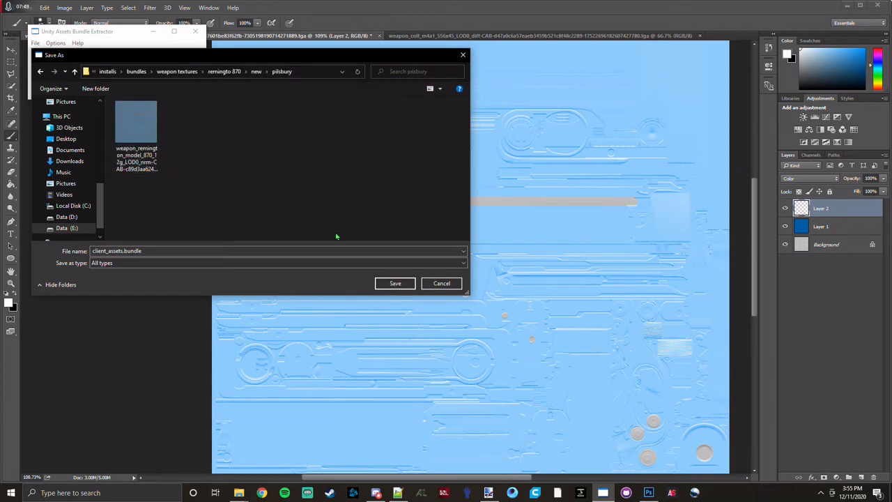
click(395, 284)
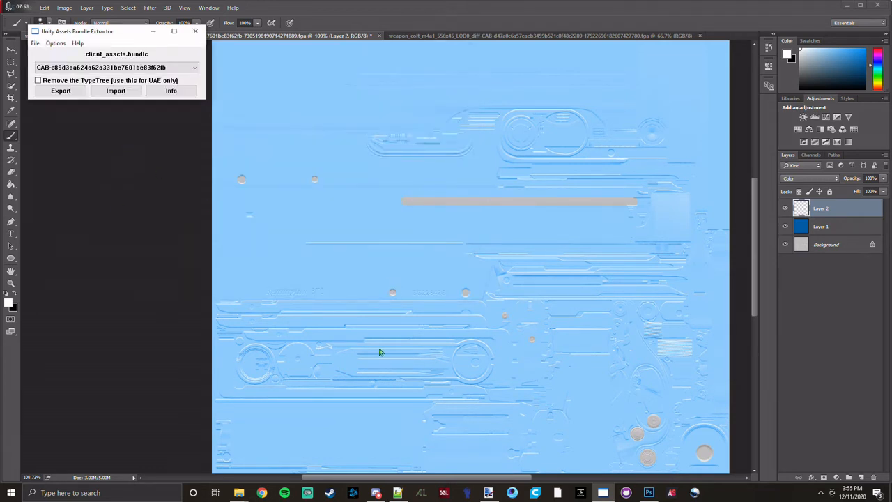
Switch to File Explorer and show the game's m870 > textures folder alongside the remingto 870 > new > pilsbury folder.
click(237, 494)
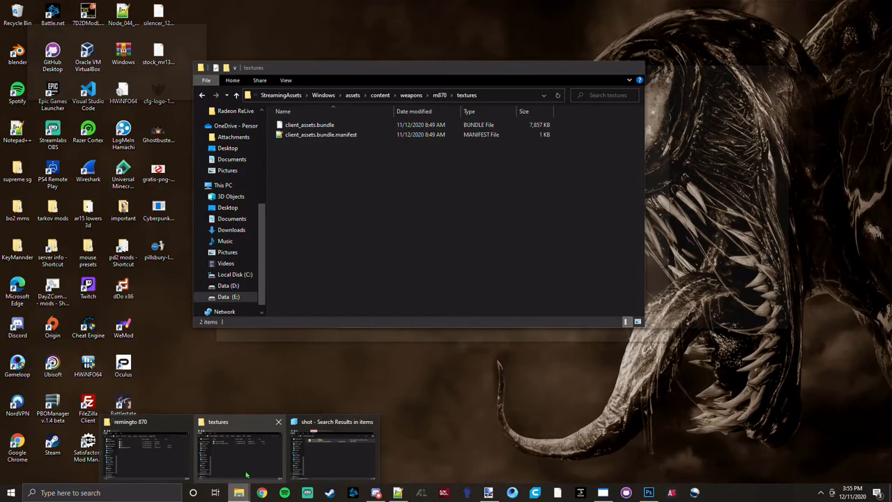
click(246, 475)
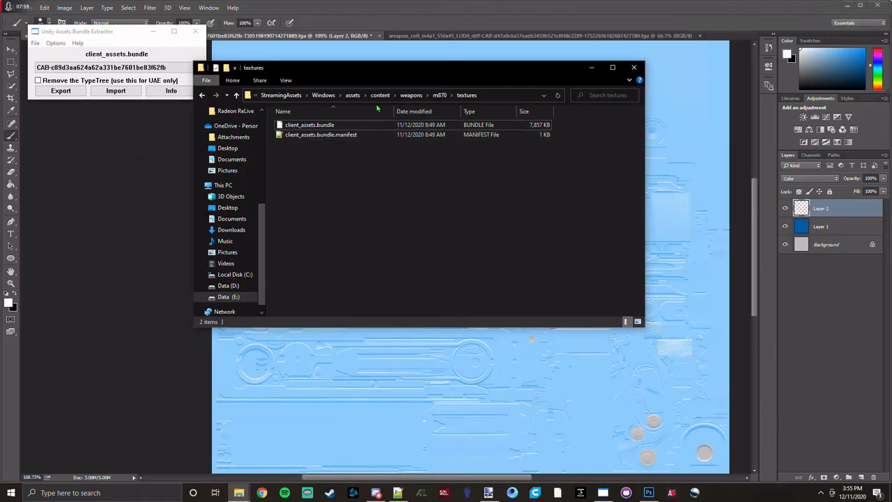
click(238, 493)
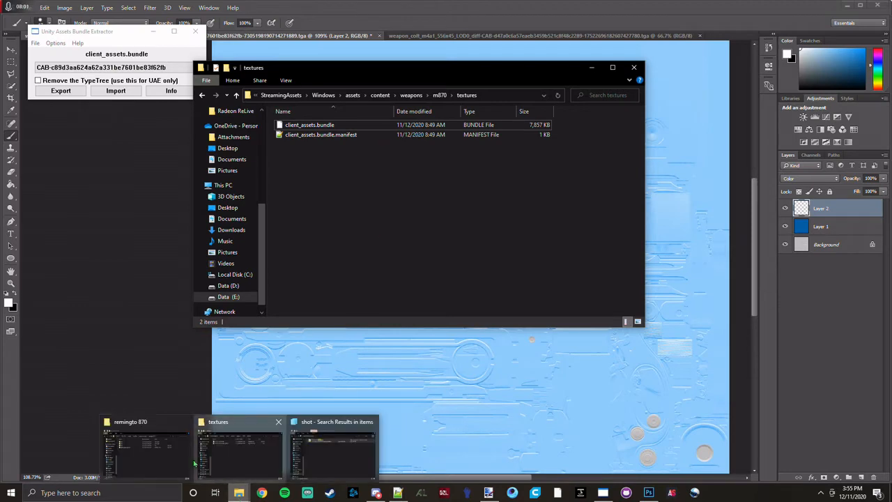
click(240, 452)
drag(514, 74, 636, 194)
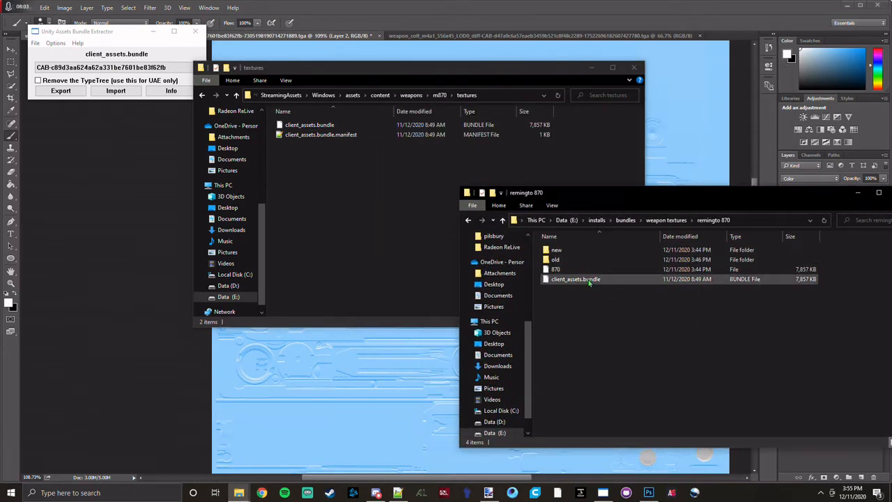
double_click(557, 250)
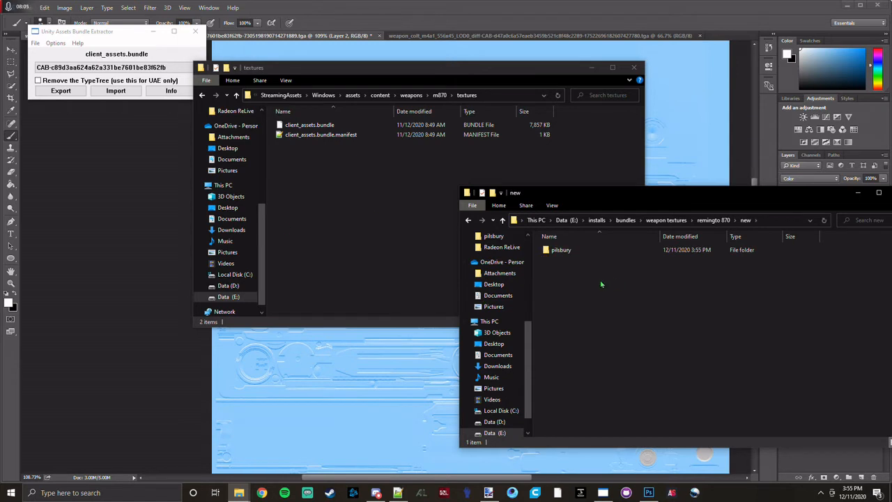
double_click(578, 252)
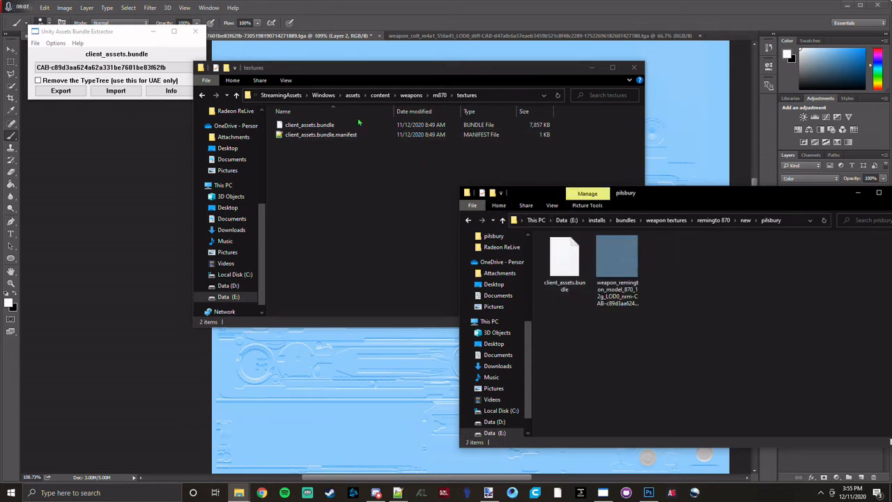
Rename the original client_assets.bundle in the game's m870 > textures folder as client_assets.bundle.old.
click(356, 126)
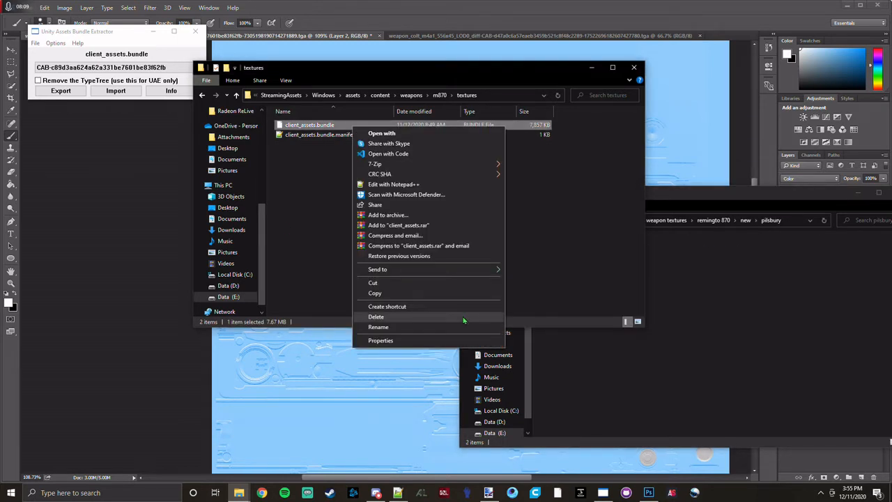
click(456, 329)
key(Right)
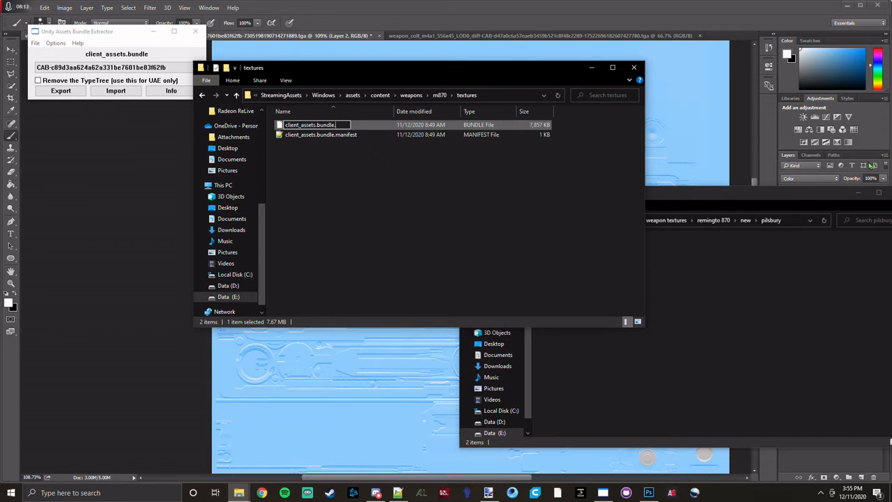
text(.old)
key(Return)
key(Return)
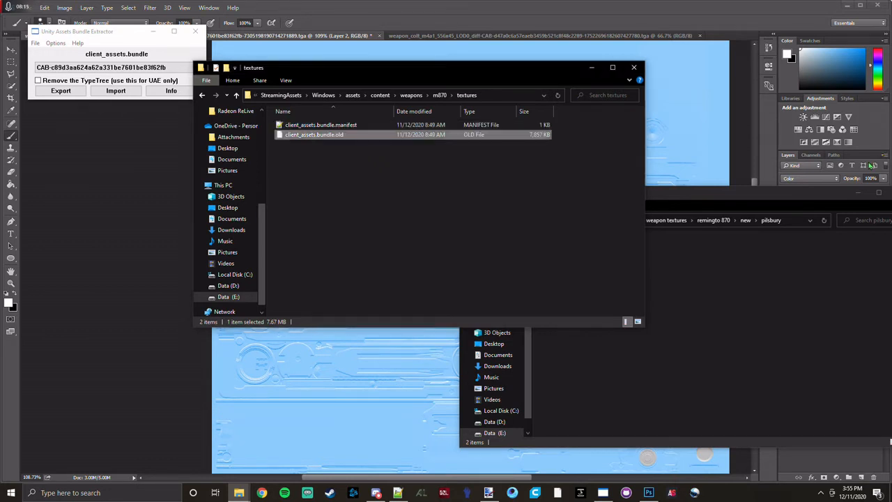
Copy the new client_assets.bundle from the pilsbury folder into the game's m870 > textures folder.
click(788, 381)
click(576, 250)
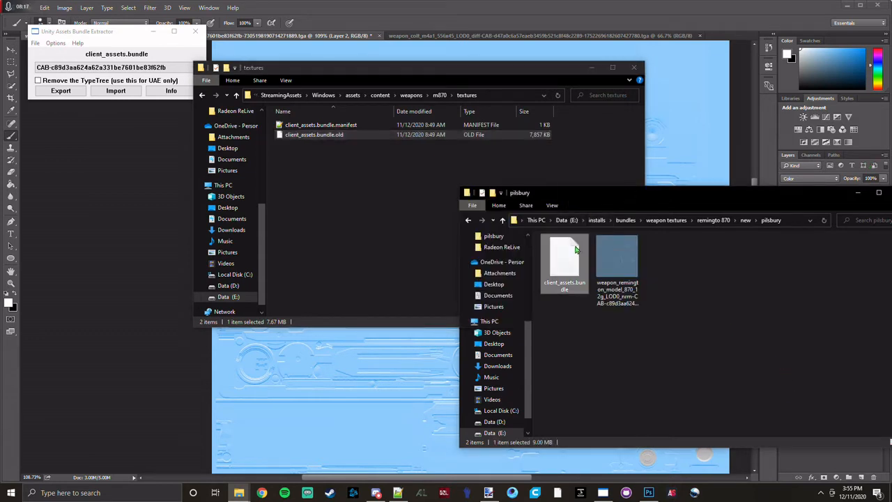
right_click(576, 250)
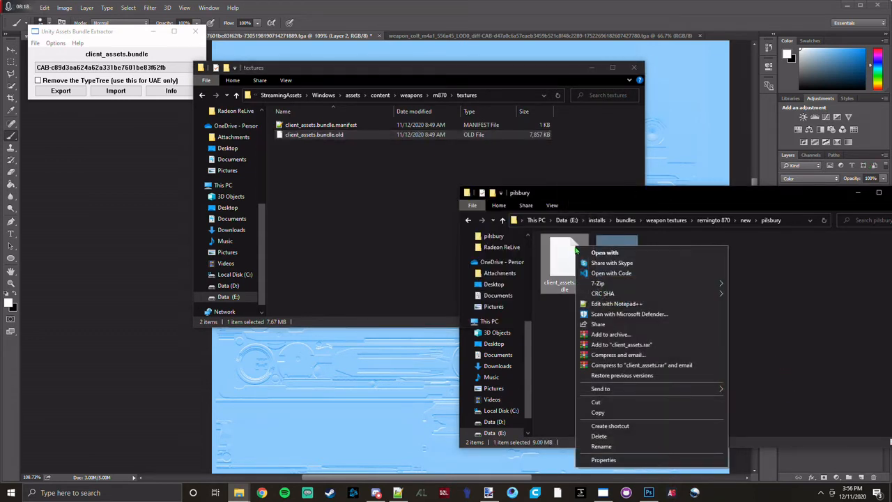
click(632, 413)
click(285, 167)
right_click(332, 180)
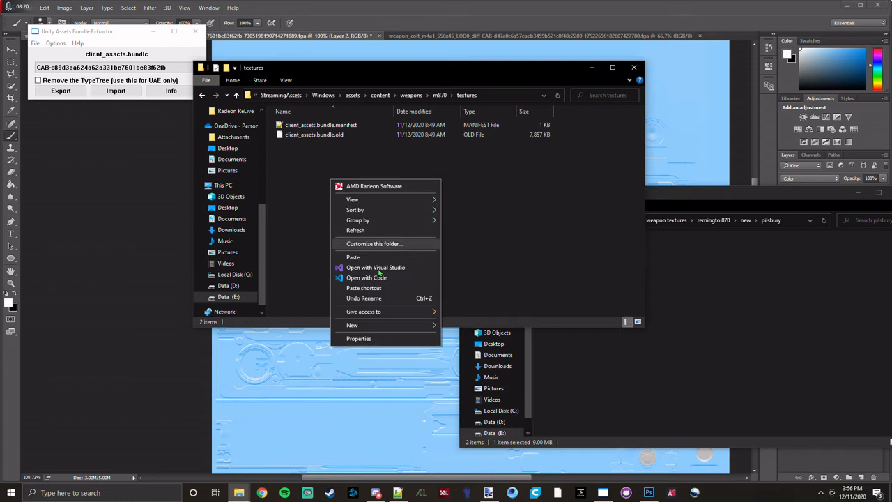
click(353, 257)
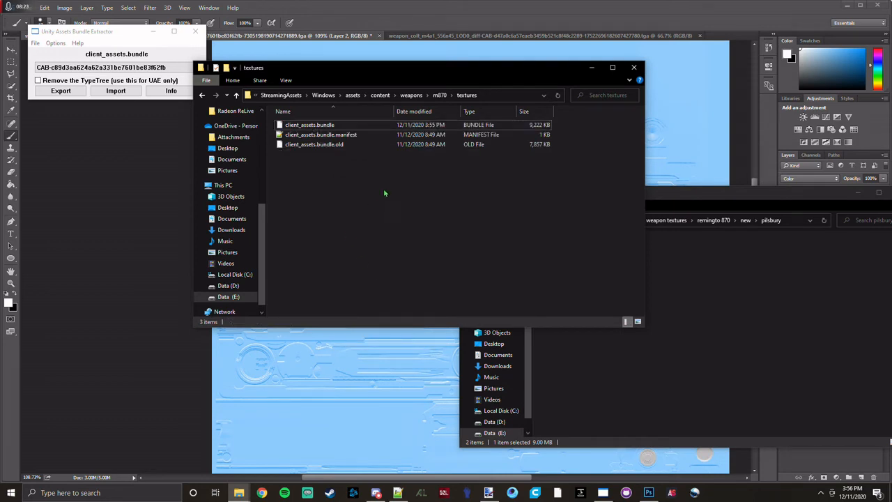
click(555, 494)
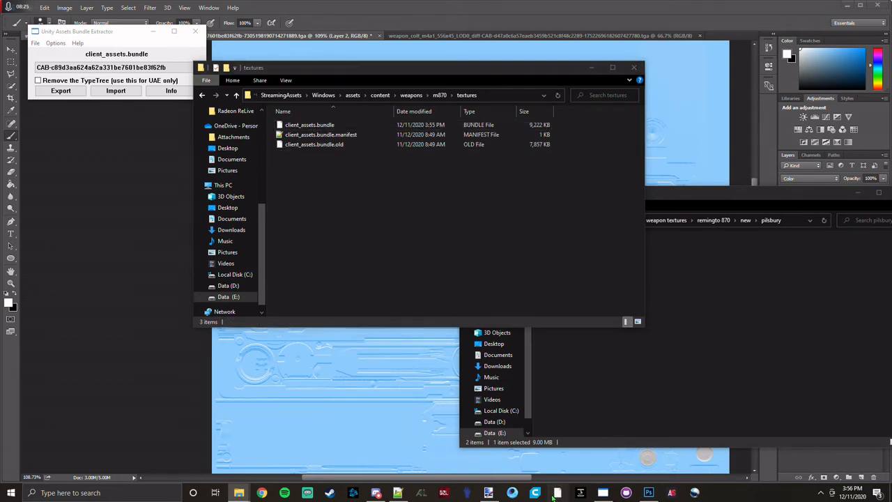
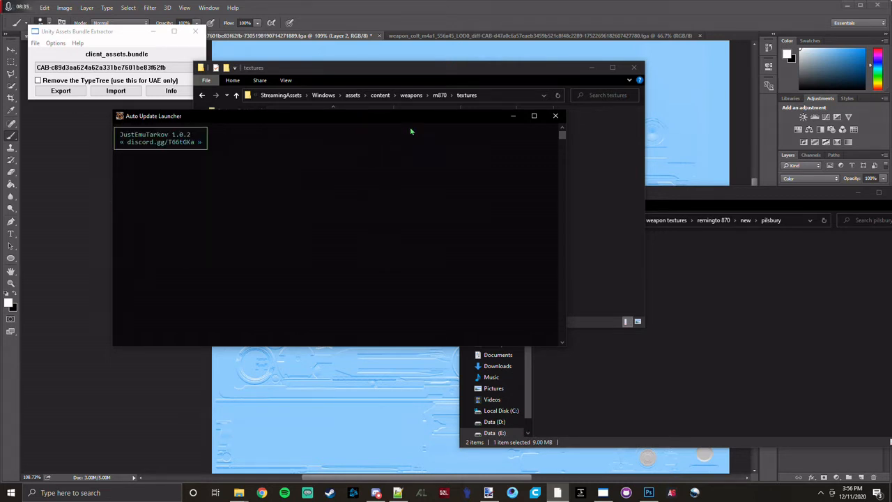
Close the Auto Update Launcher and delete the modified client_assets.bundle from the game's m870 > textures folder.
click(555, 115)
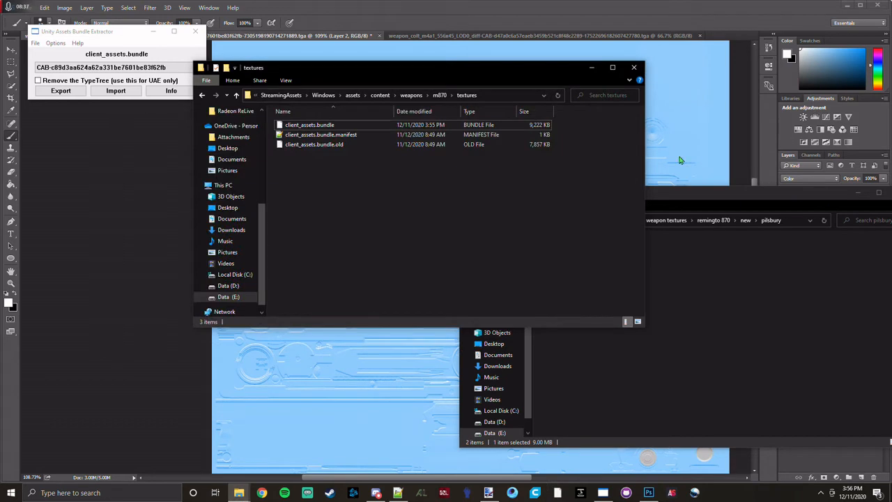
click(404, 124)
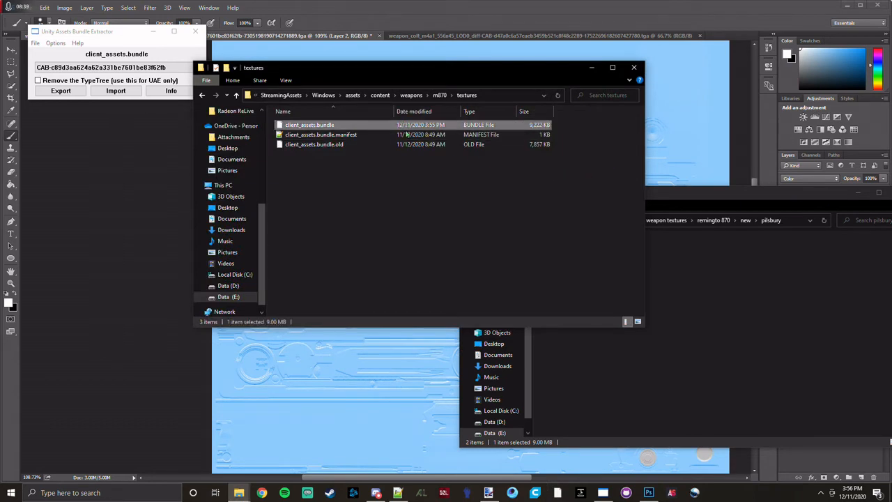
key(Delete)
Switch to Photoshop and set the blending mode of both Layer 2 and Layer 1 to Normal.
click(501, 5)
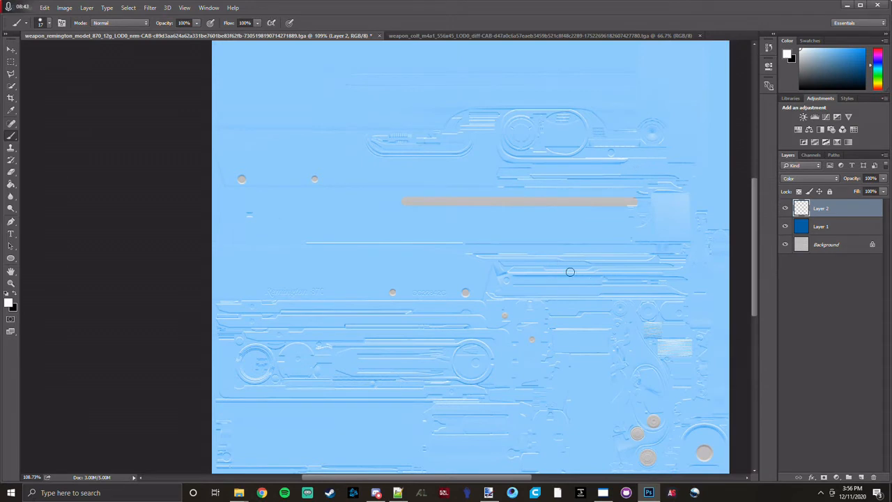
click(794, 179)
click(798, 186)
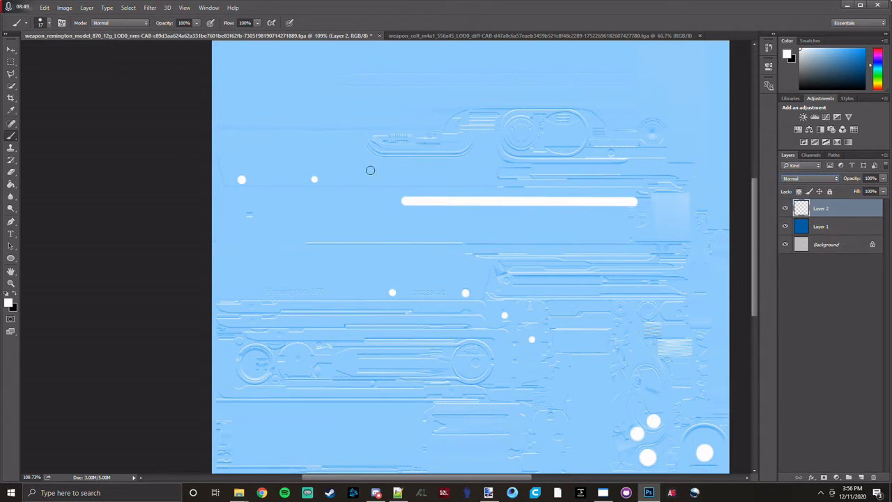
click(804, 226)
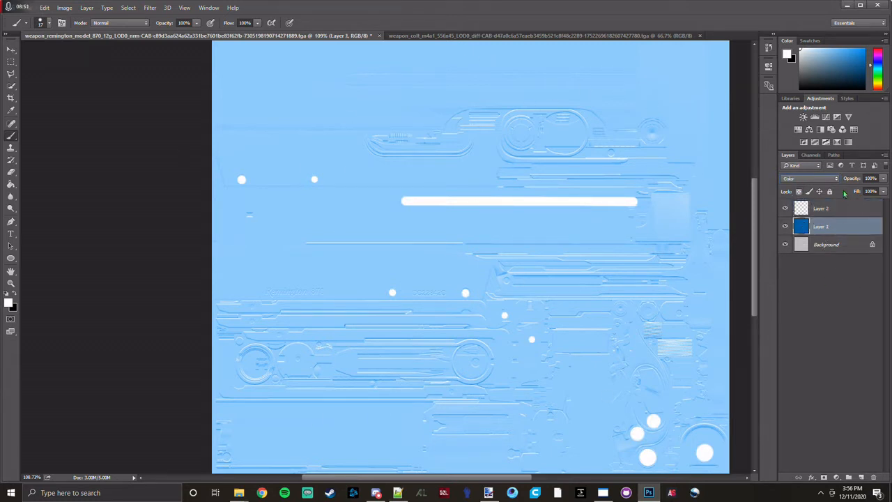
click(820, 180)
click(812, 186)
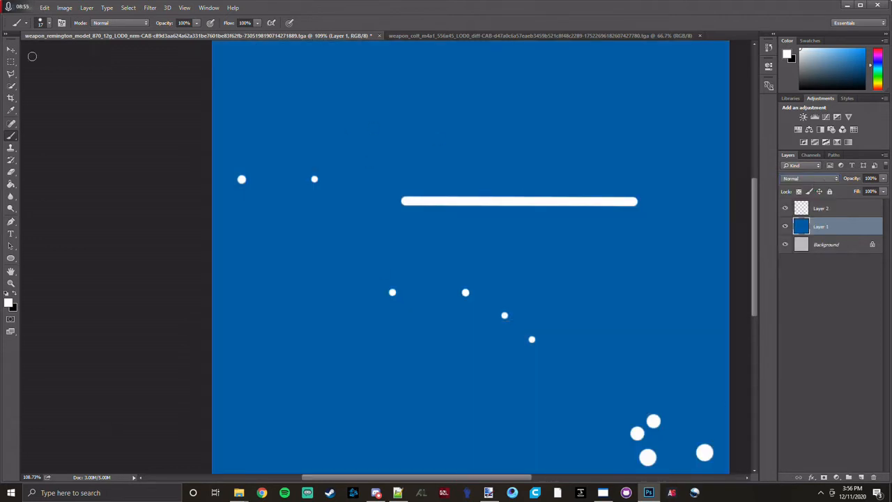
Save the texture as a 32 bits/pixel Targa file in remingto 870 > new > pilsbury, replacing the existing file.
click(24, 7)
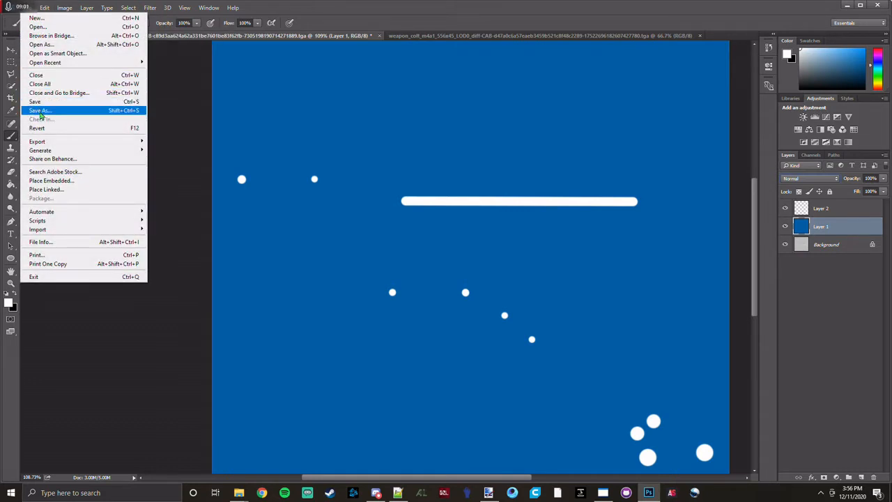
click(40, 111)
click(228, 23)
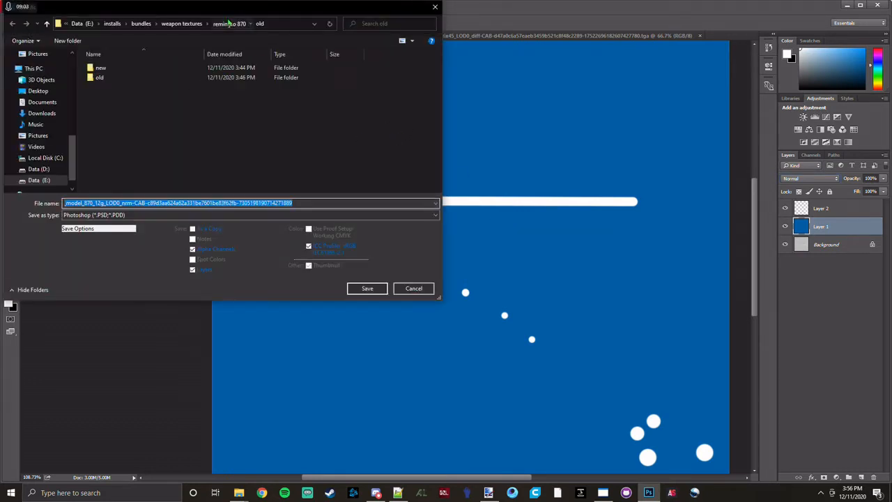
double_click(143, 68)
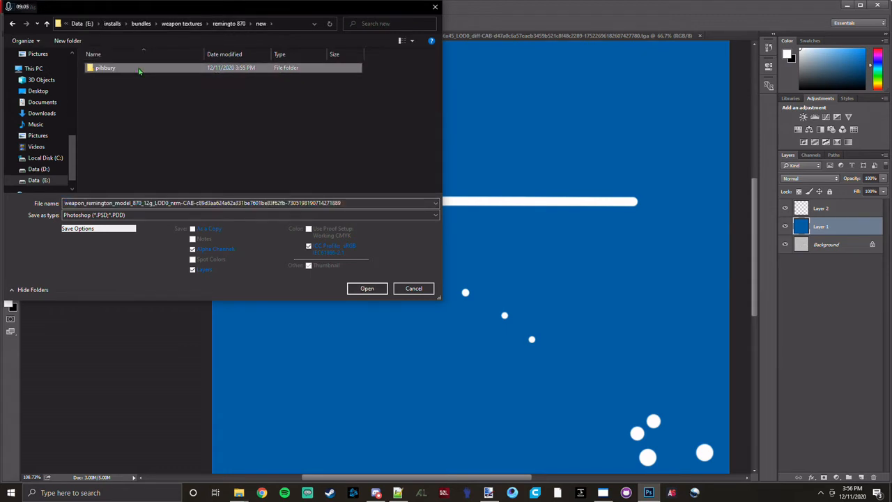
double_click(142, 68)
click(221, 215)
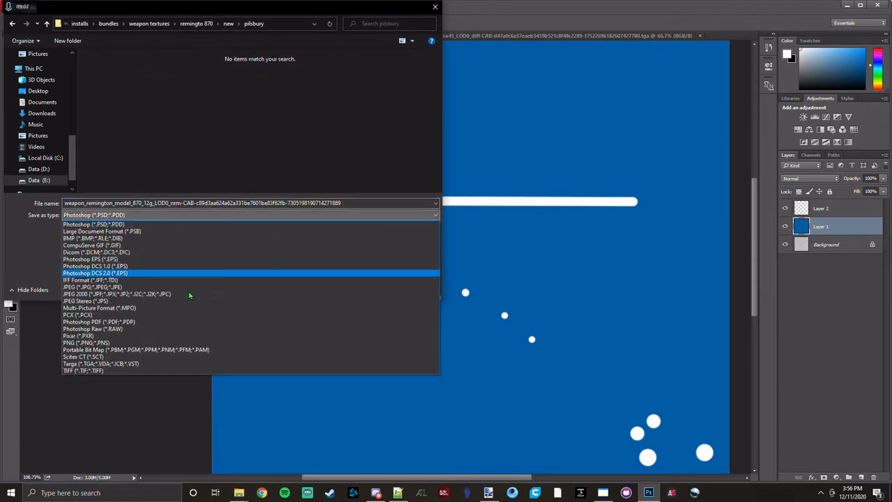
click(152, 364)
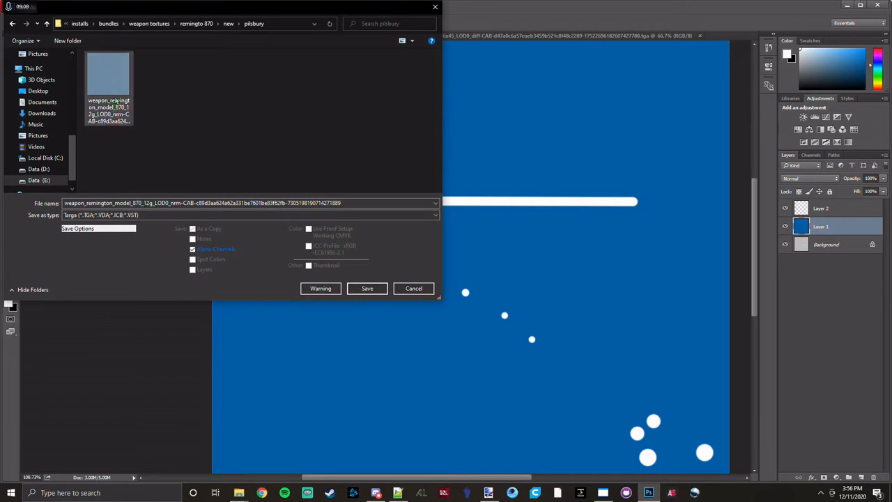
click(386, 289)
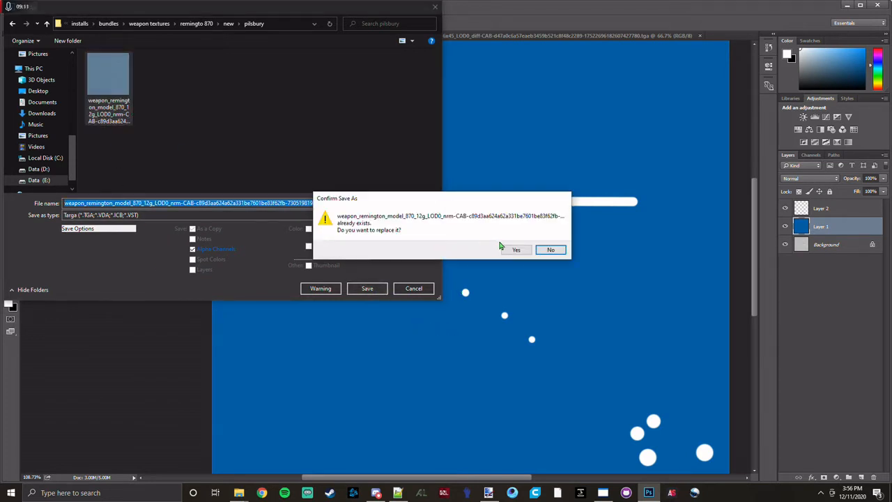
click(515, 250)
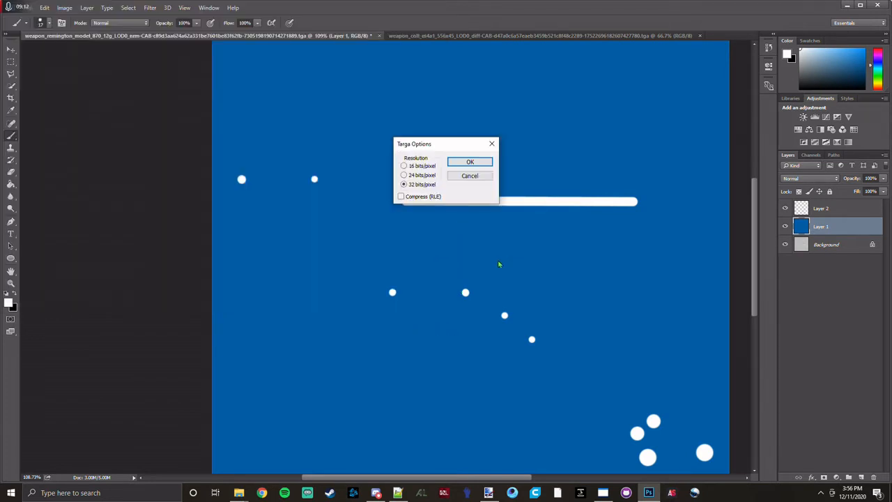
click(471, 164)
Switch to Unity Assets Bundle Extractor and load the resaved Targa texture into the weapon_remington_model_870_12g_LOD0_diff asset.
click(603, 492)
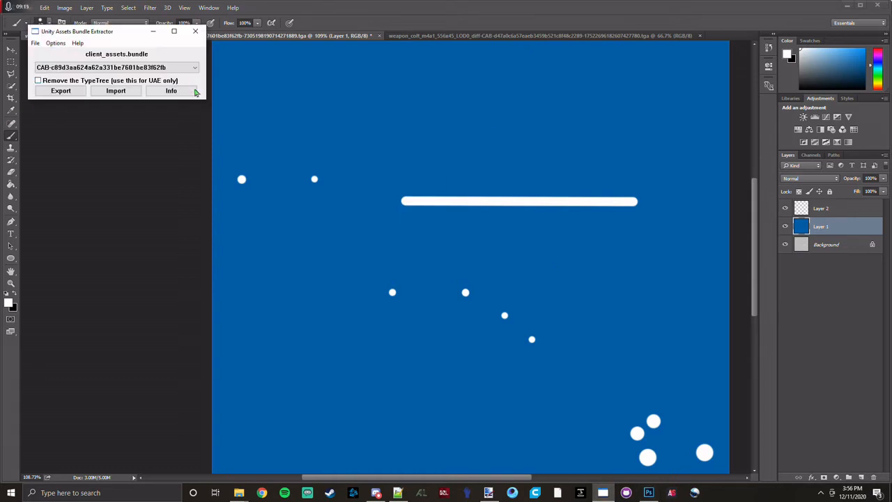
click(174, 92)
double_click(111, 91)
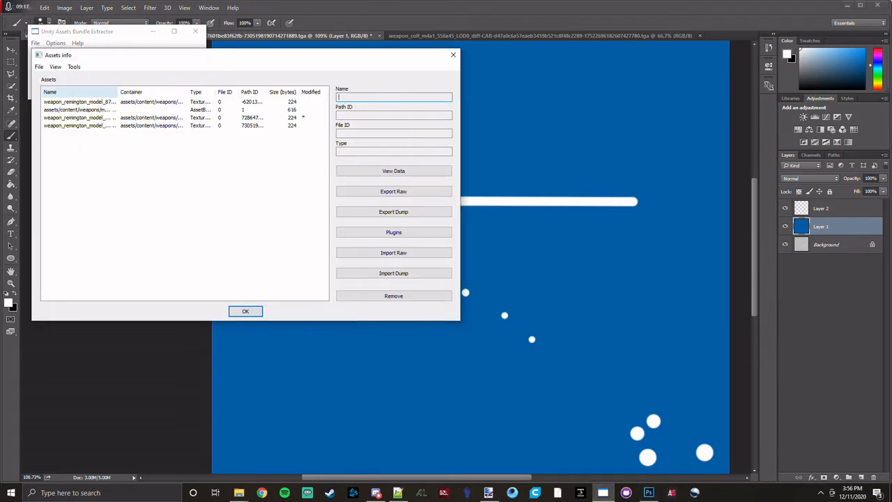
click(133, 118)
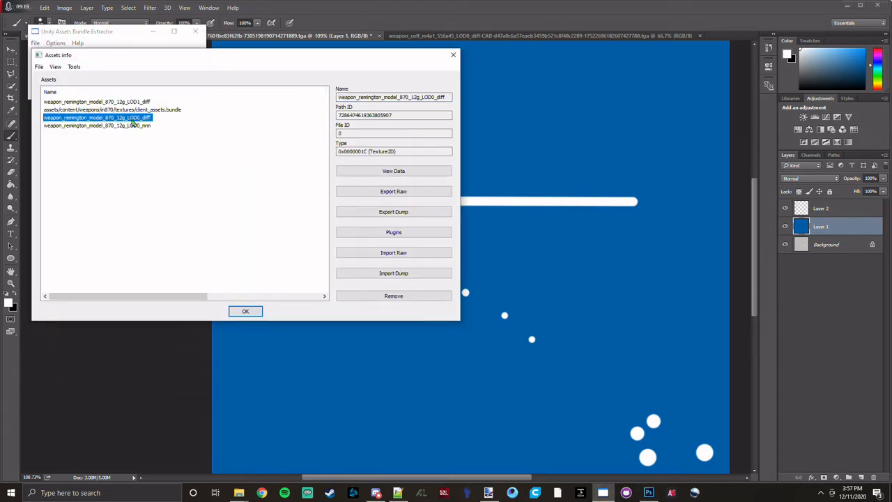
click(394, 232)
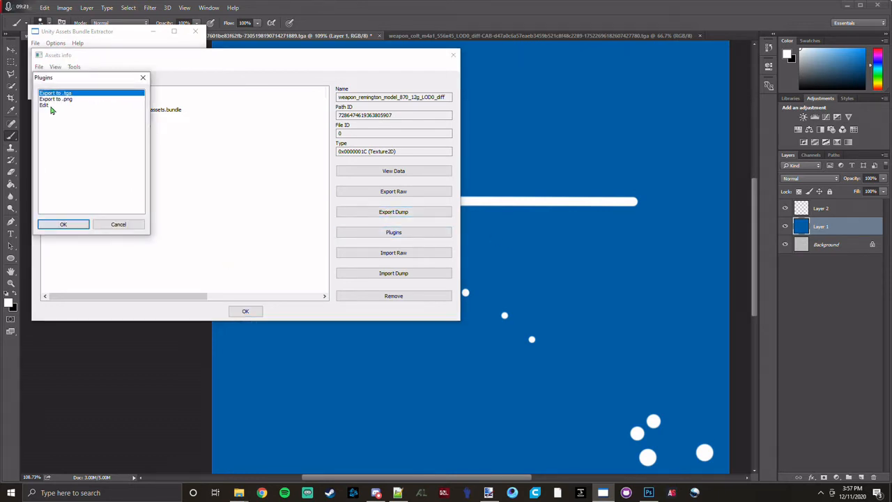
click(50, 106)
click(63, 223)
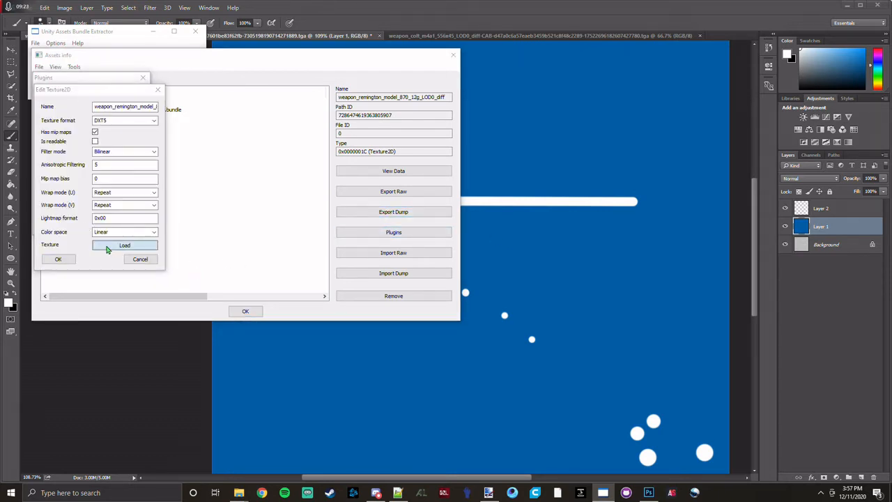
click(110, 247)
double_click(164, 183)
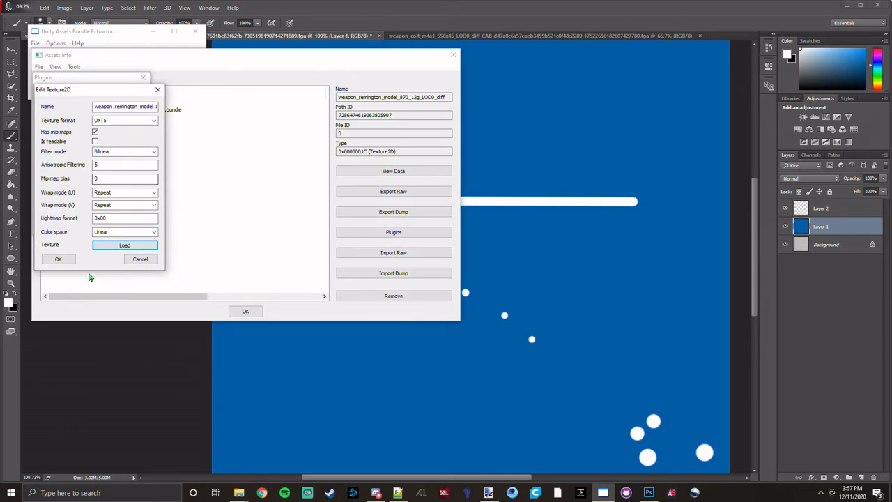
click(94, 131)
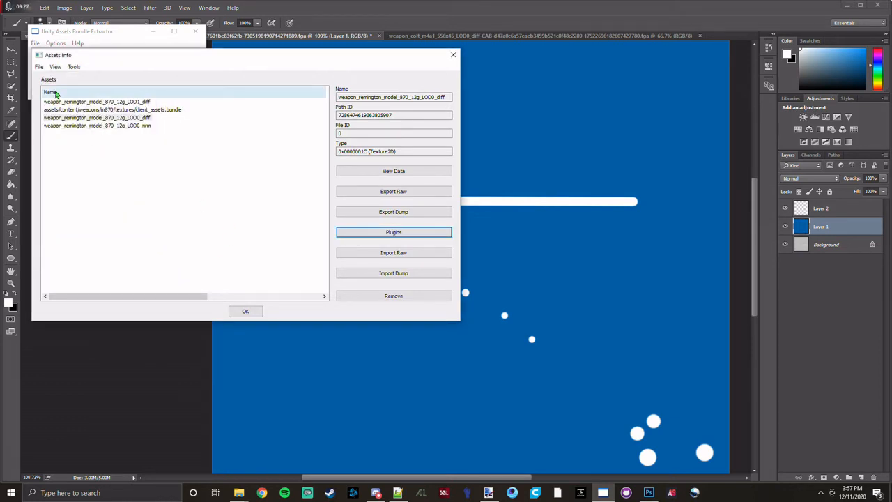
Save the asset changes and save the bundle over client_assets.bundle in the pilsbury folder.
click(40, 66)
click(48, 75)
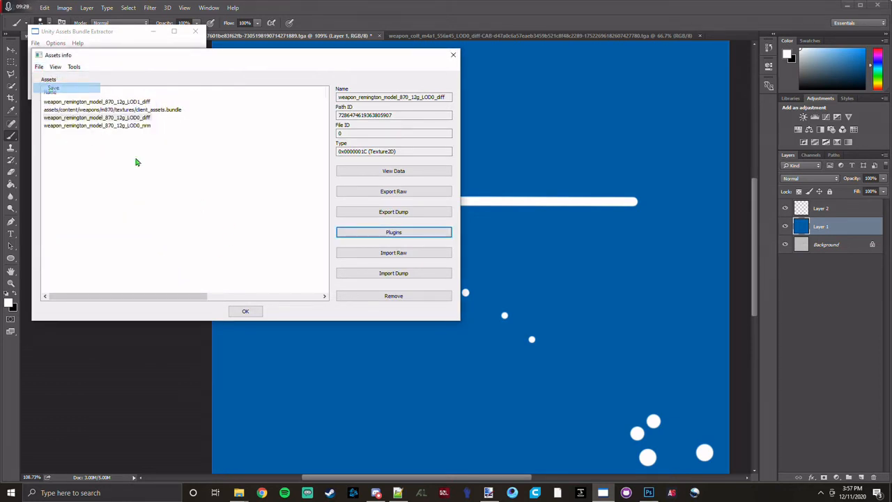
click(246, 310)
click(35, 43)
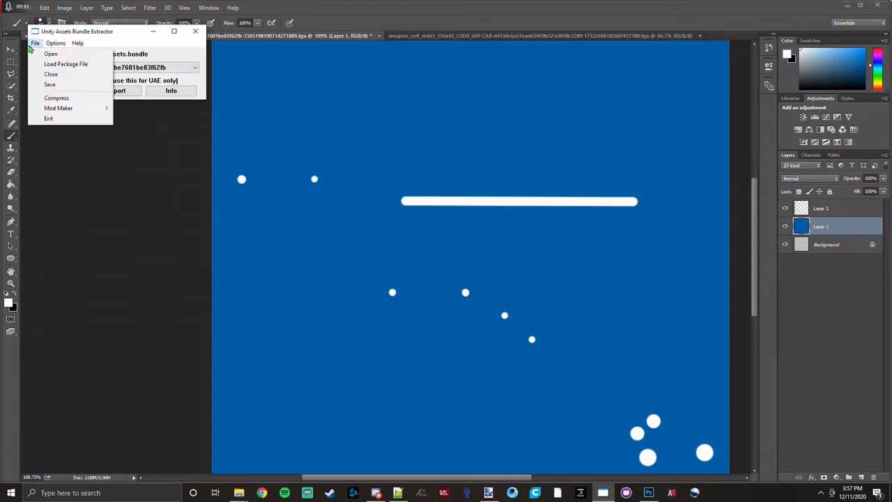
click(49, 85)
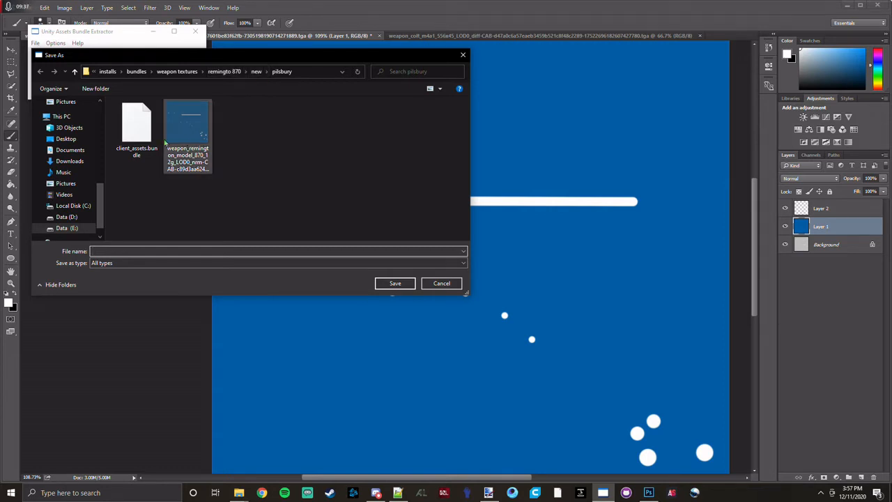
click(137, 129)
click(395, 286)
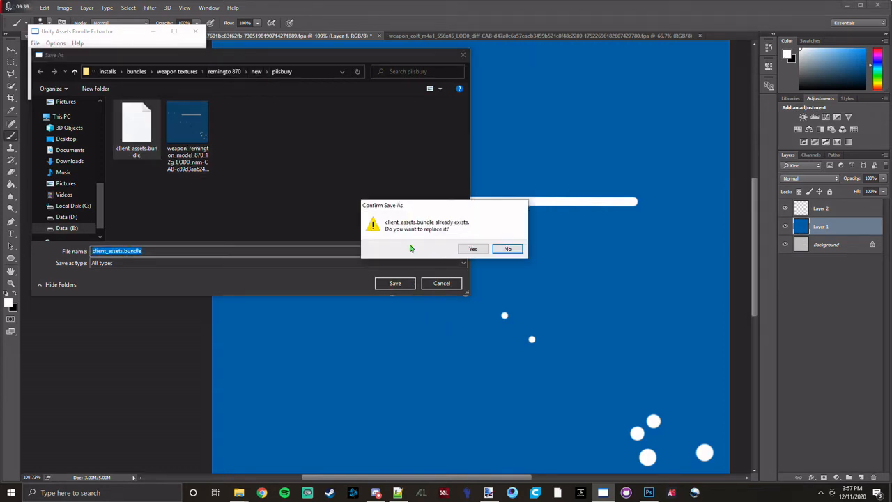
click(470, 250)
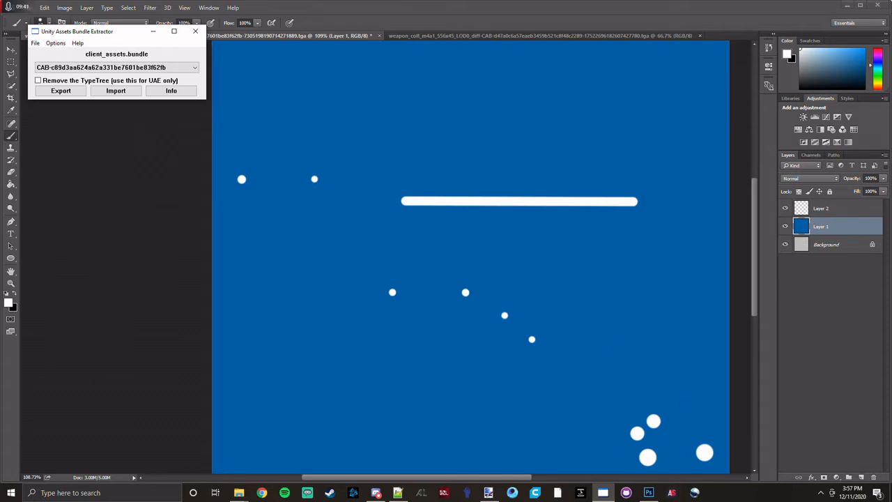
Switch to File Explorer and copy client_assets.bundle from the pilsbury folder into the game's m870 > textures folder.
mouse_move(603, 492)
mouse_move(238, 493)
click(211, 452)
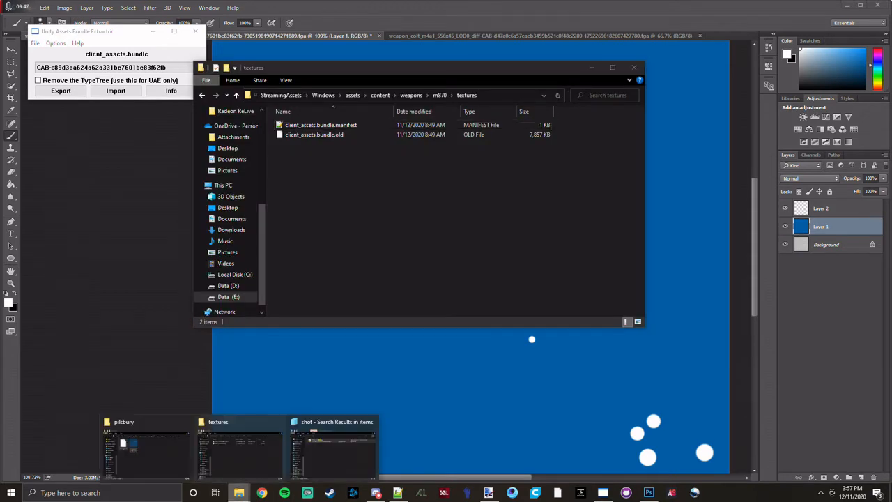
click(145, 452)
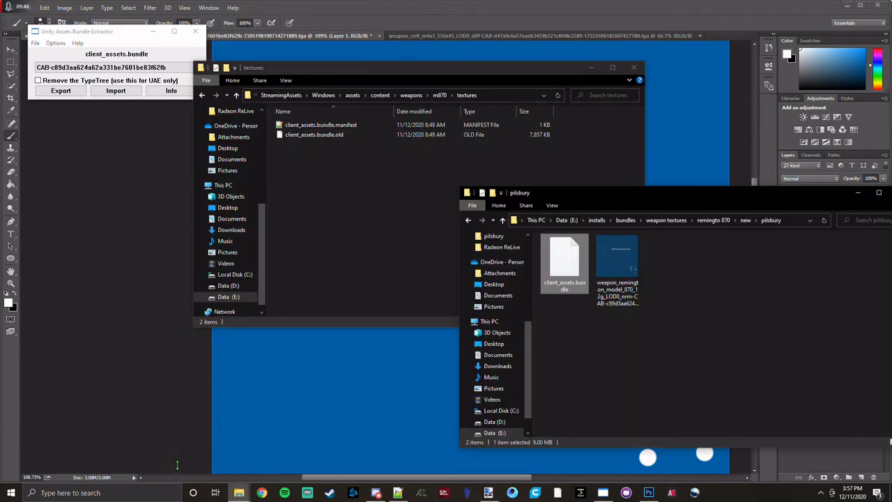
right_click(573, 278)
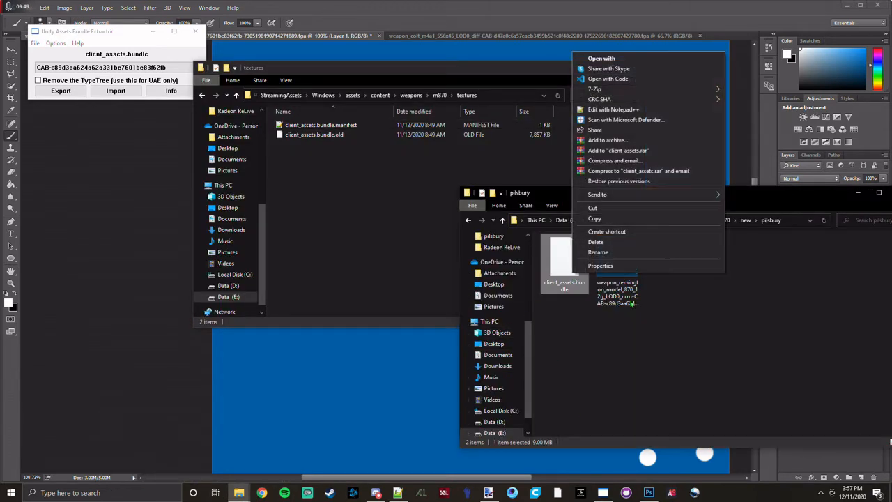
click(595, 218)
click(367, 198)
right_click(367, 198)
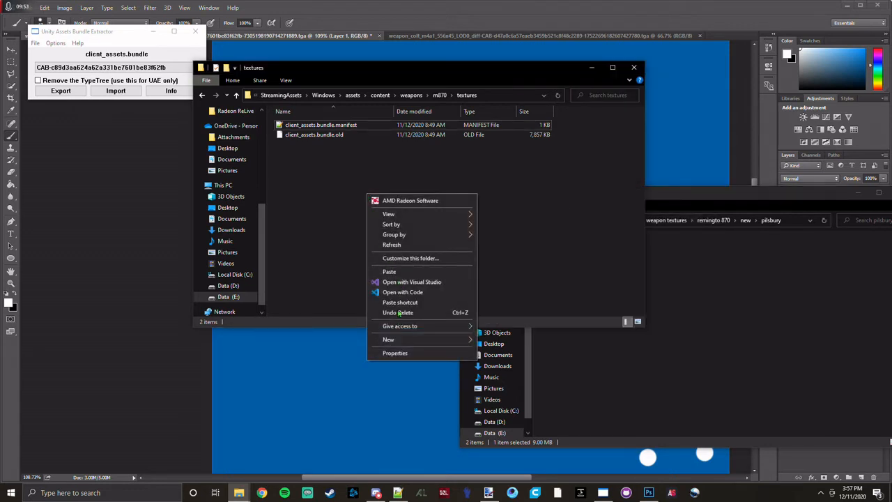
click(390, 271)
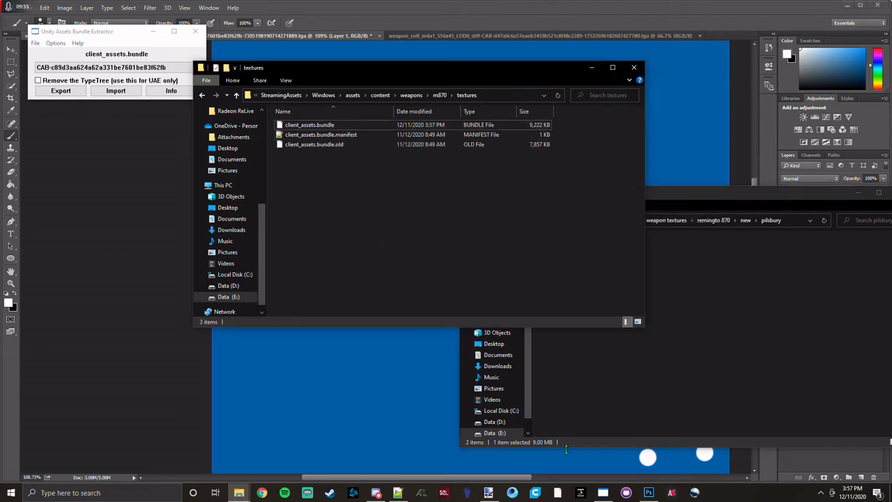
Start the JustEmuTarkov server, connect the launcher to the JustEmuTarkov server and launch the game.
click(557, 493)
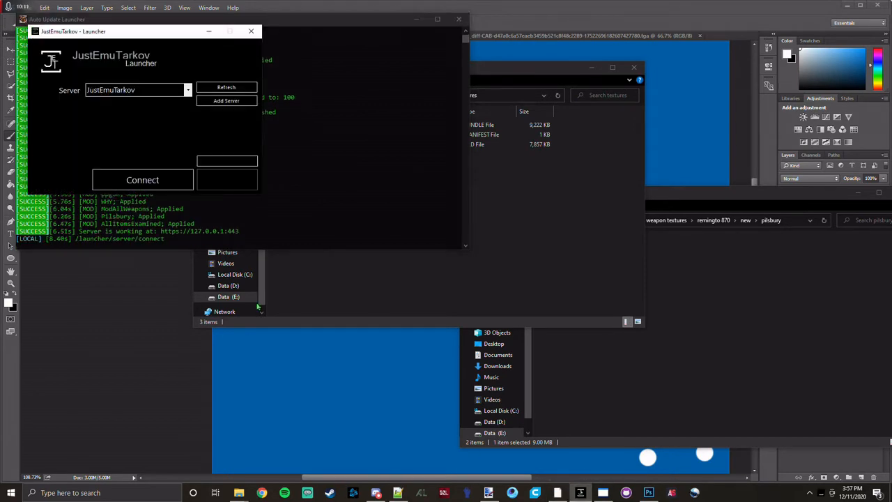
click(126, 178)
click(134, 181)
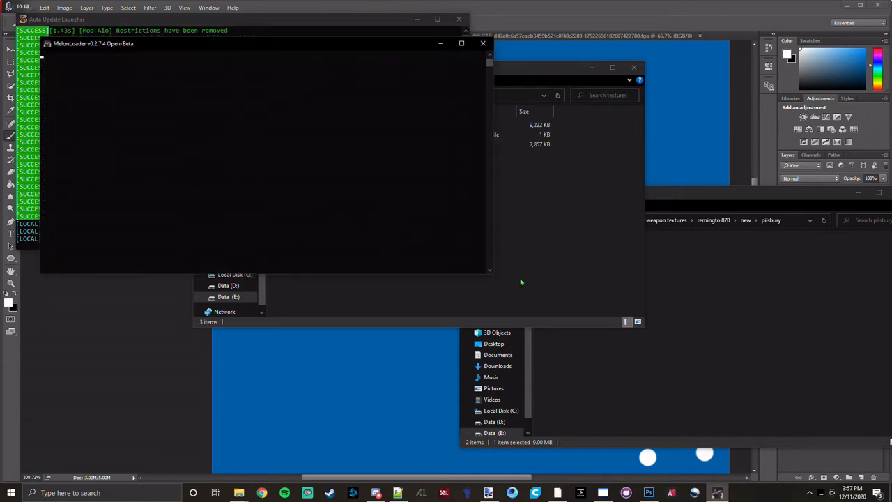
Return to File Explorer and delete the newly copied client_assets.bundle from the m870 > textures folder.
click(527, 260)
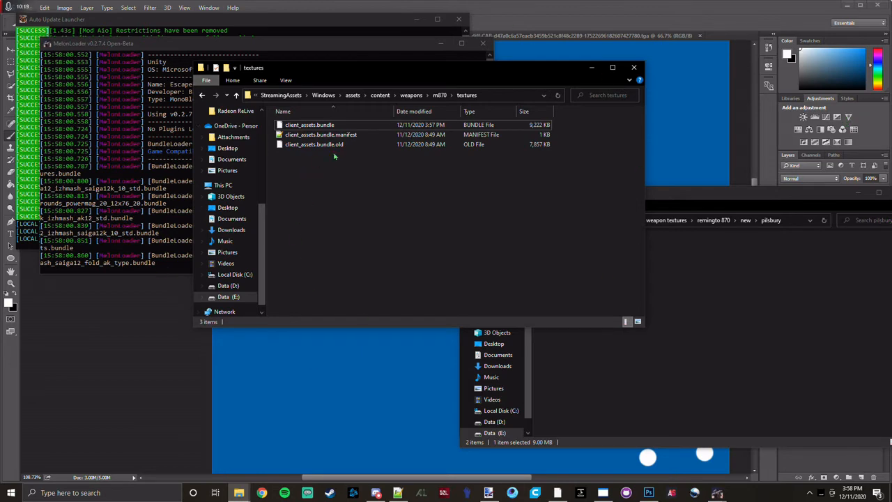
click(516, 126)
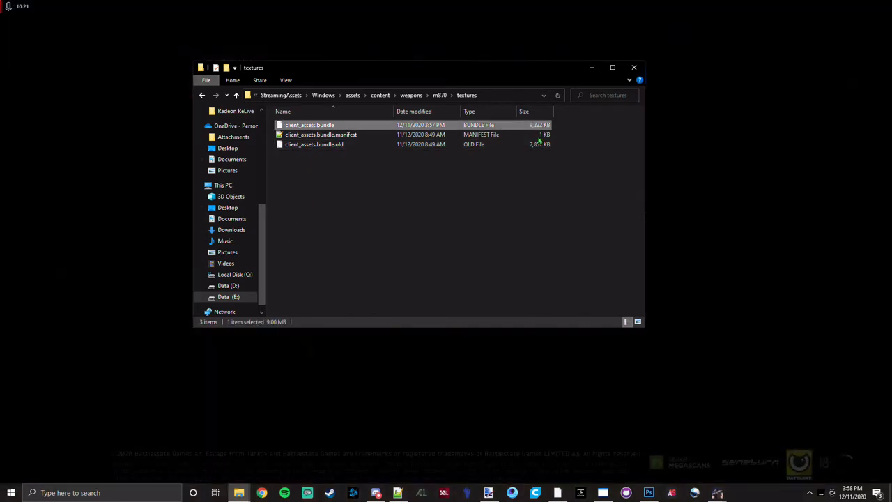
key(Delete)
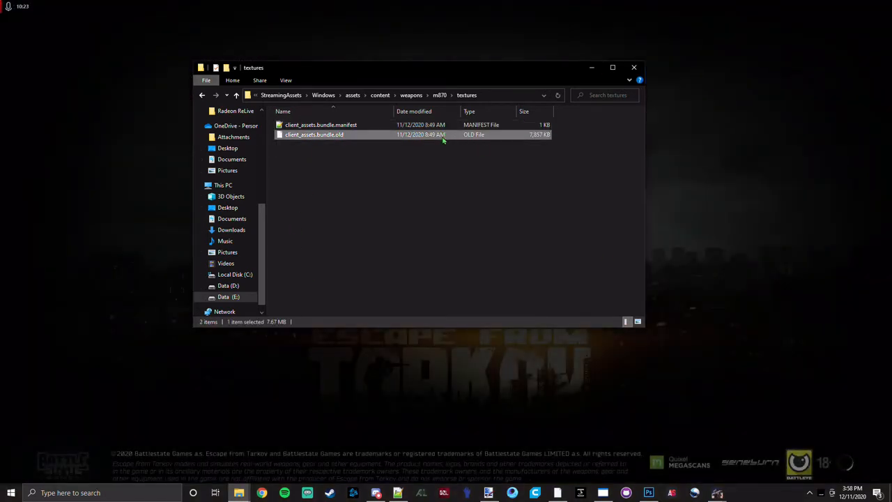
Rename client_assets.bundle.old in the m870 > textures folder as client_assets.bundle.
right_click(443, 137)
click(508, 339)
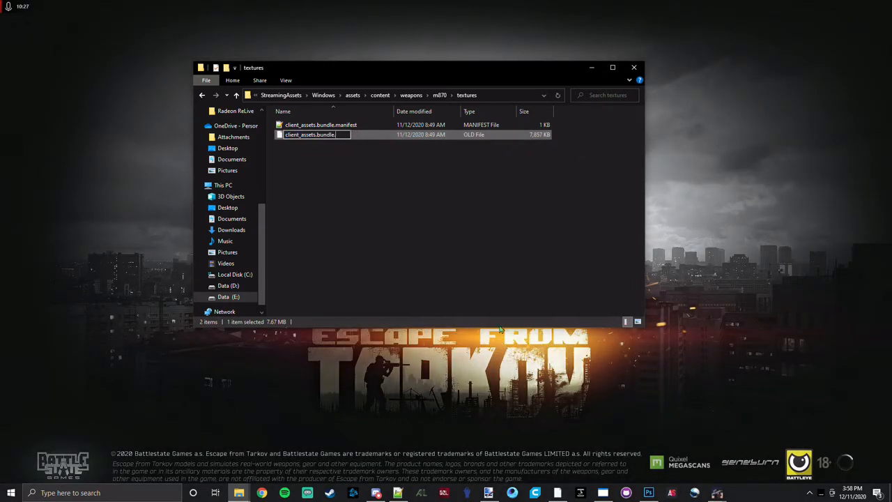
key(Return)
key(Return)
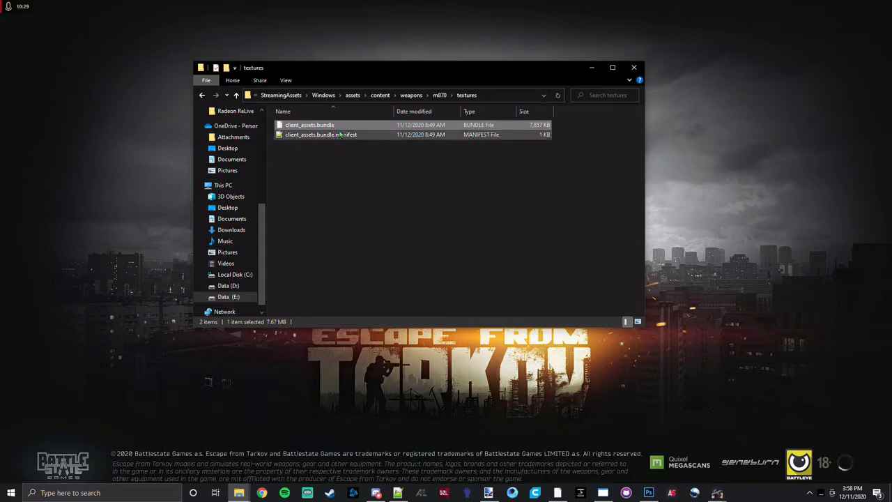
Open the Mods > Bundles > Local folder inside the game's client folder.
click(322, 98)
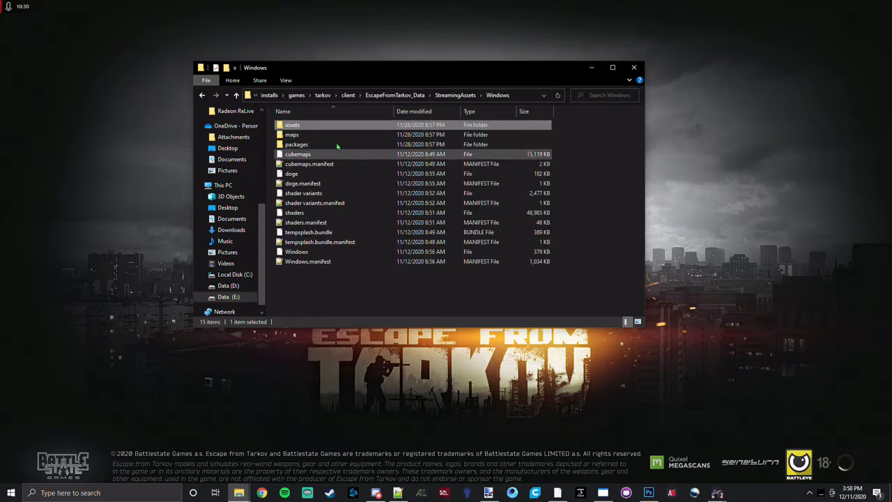
click(348, 96)
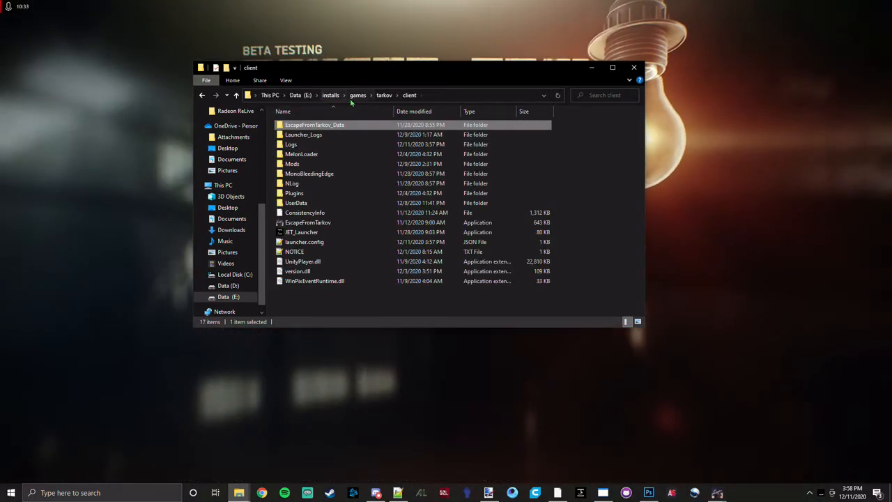
double_click(322, 166)
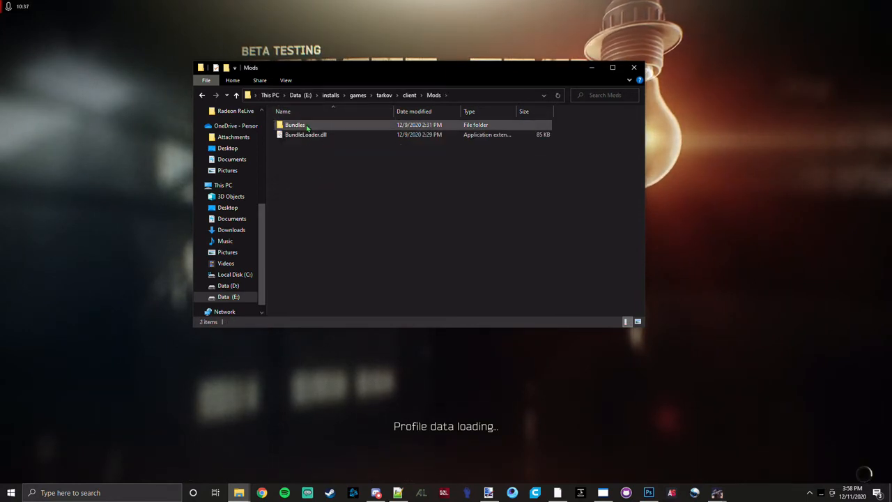
click(307, 125)
double_click(306, 125)
double_click(334, 127)
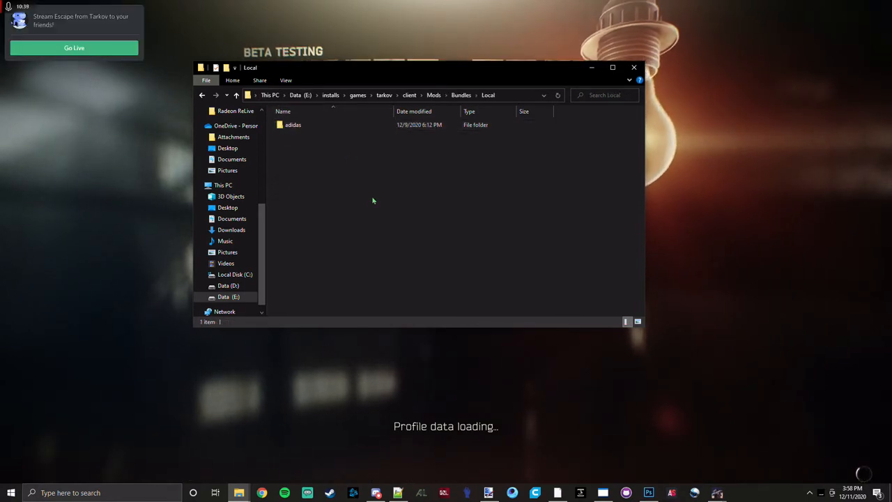
Create a new folder named pilsbury inside the Local bundles folder.
right_click(315, 185)
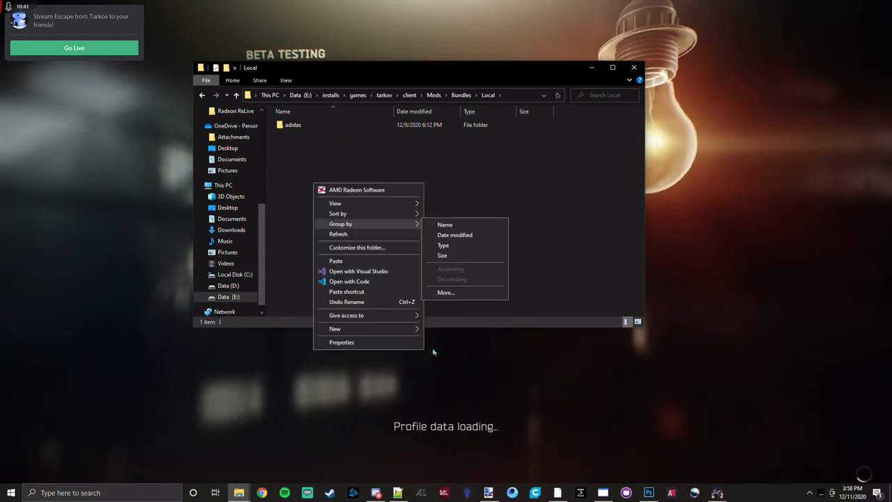
mouse_move(417, 334)
click(445, 330)
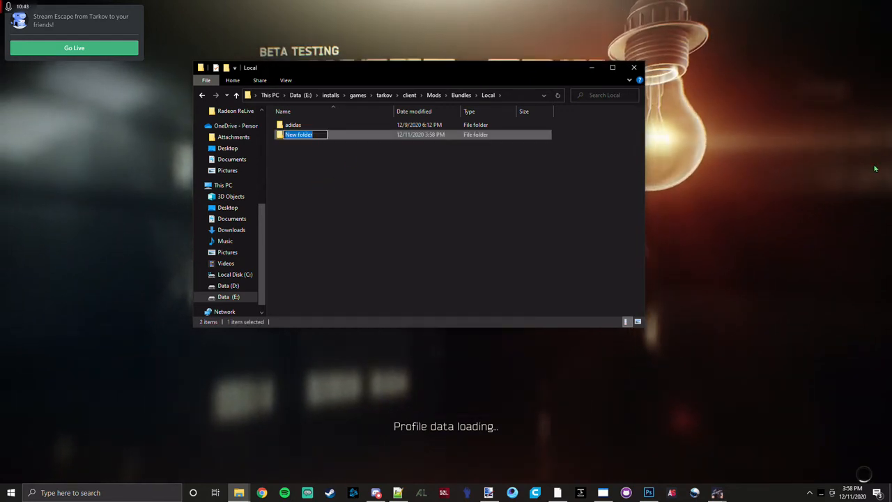
text(pilsb)
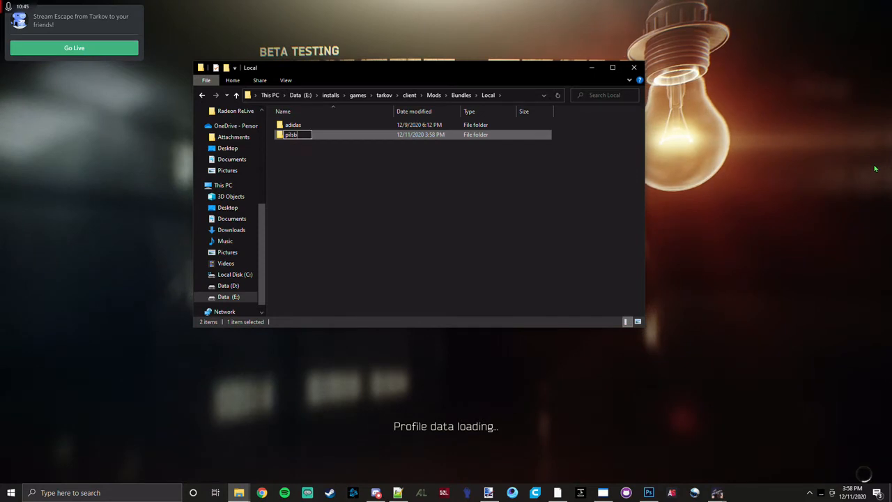
text(ury)
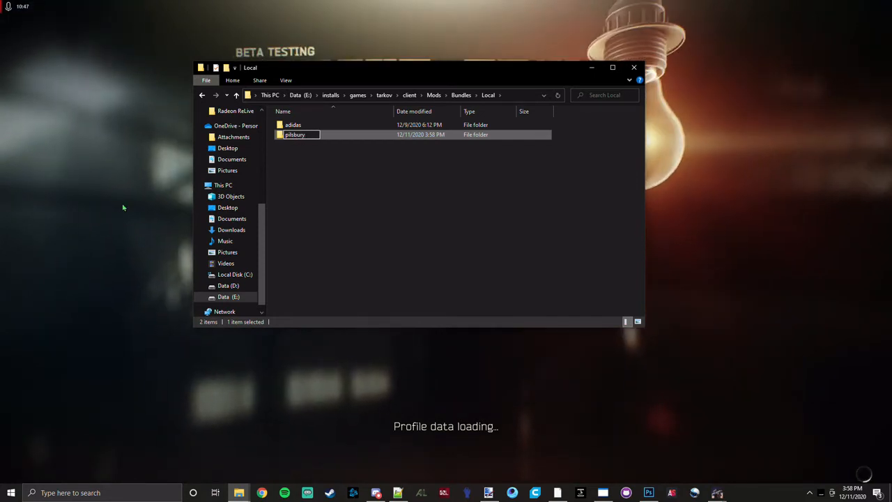
click(348, 167)
Open the pilsbury folder and create a subfolder named reciver in it.
double_click(331, 138)
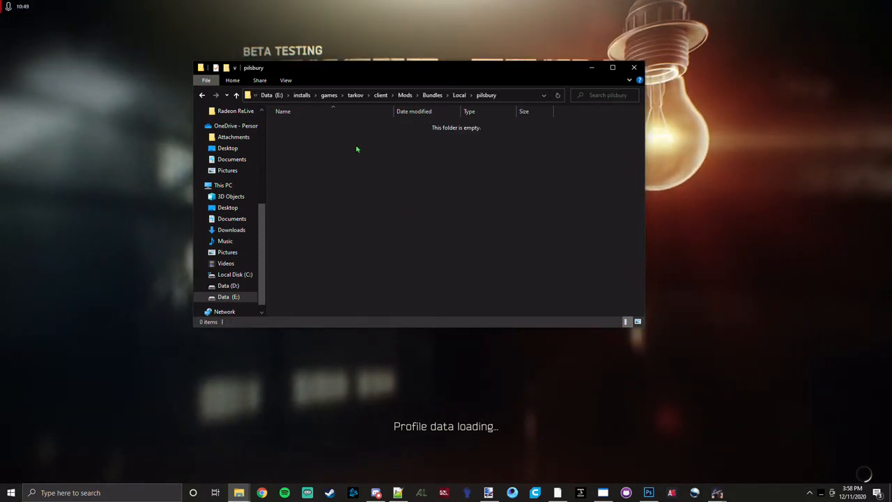
right_click(356, 147)
click(476, 292)
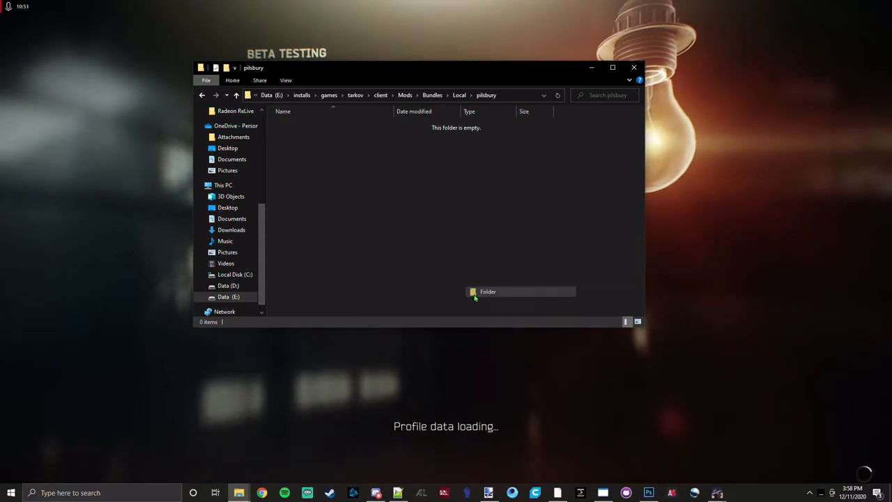
text(rec)
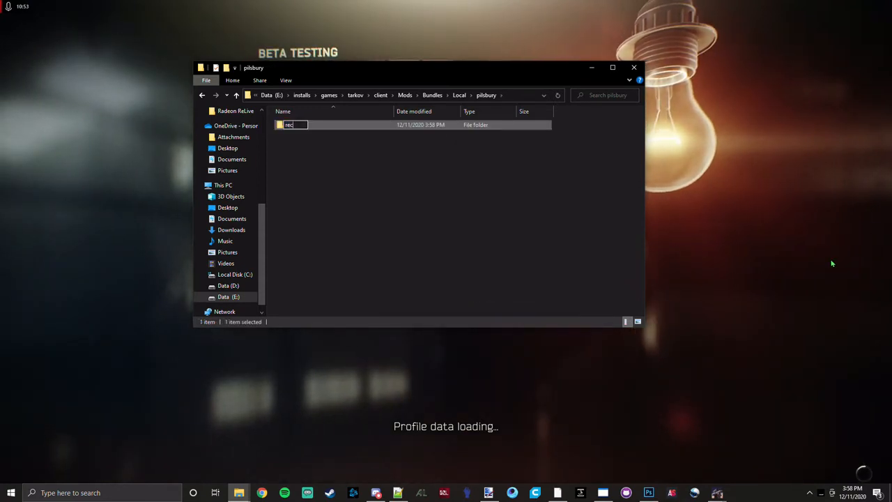
text(iver)
key(Return)
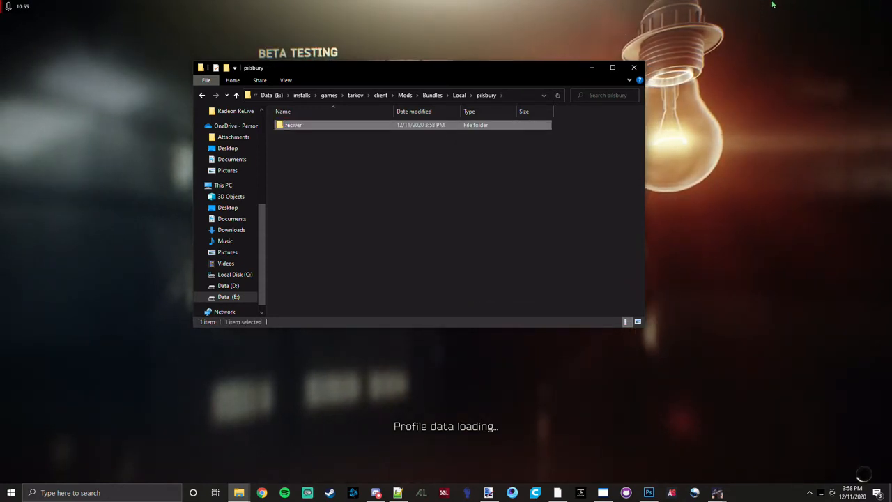
Open the reciver folder and paste the copied client_assets.bundle into it.
click(492, 189)
double_click(488, 125)
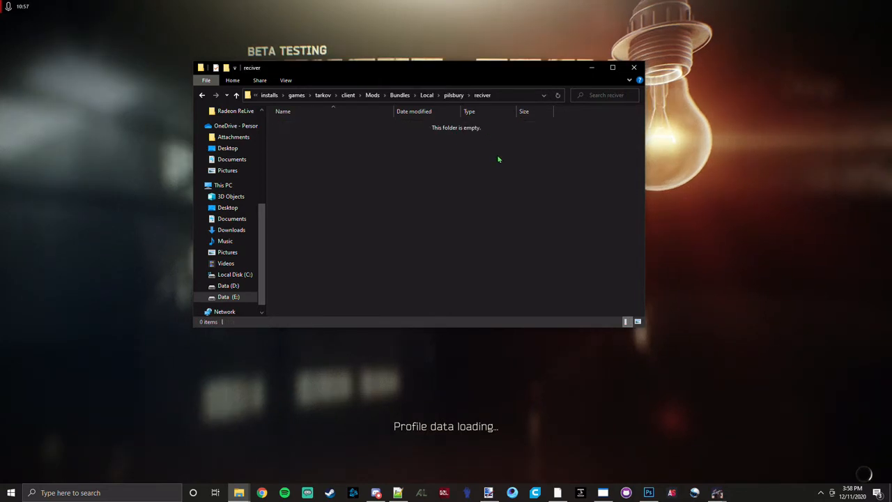
right_click(498, 160)
click(549, 237)
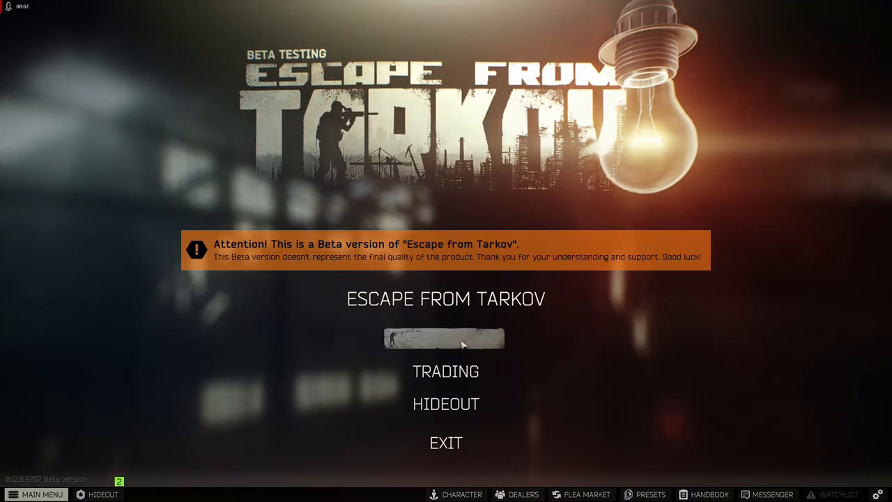
Open the character's gear in the game and inspect the M870 20g shotgun's texture in the stash from another angle.
click(463, 344)
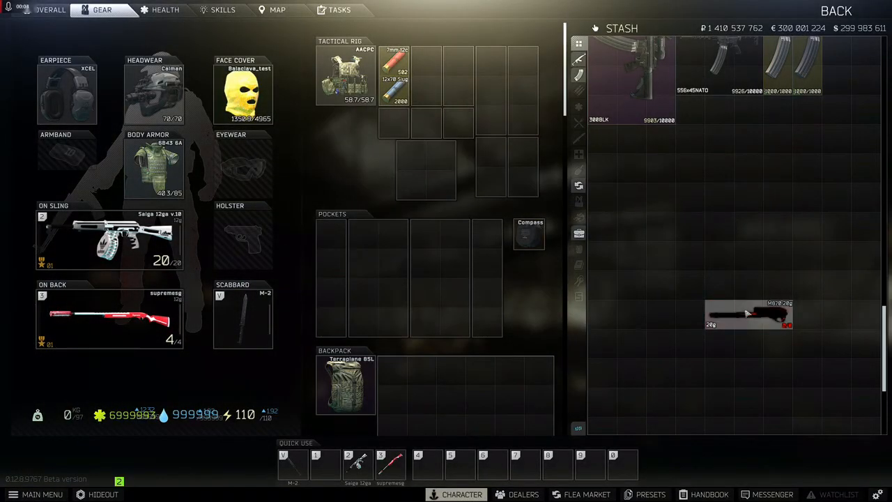
double_click(747, 315)
drag(358, 129, 372, 117)
key(Escape)
Open the M870 20g in the weapon preset editor and fit the 508mm M870 12ga barrel with a fixed sight.
right_click(735, 319)
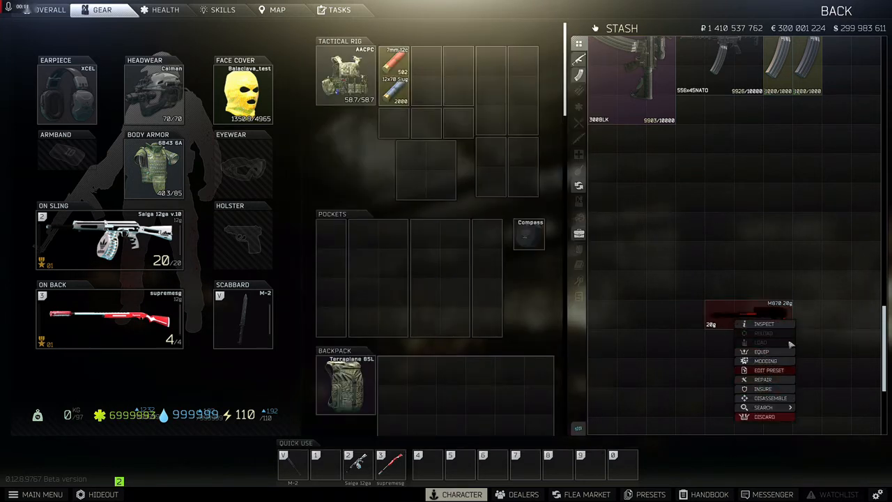
click(767, 370)
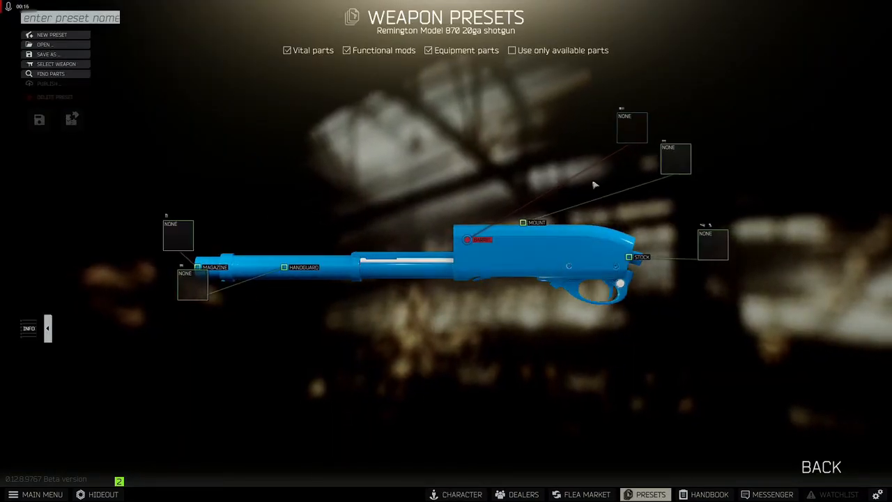
click(651, 137)
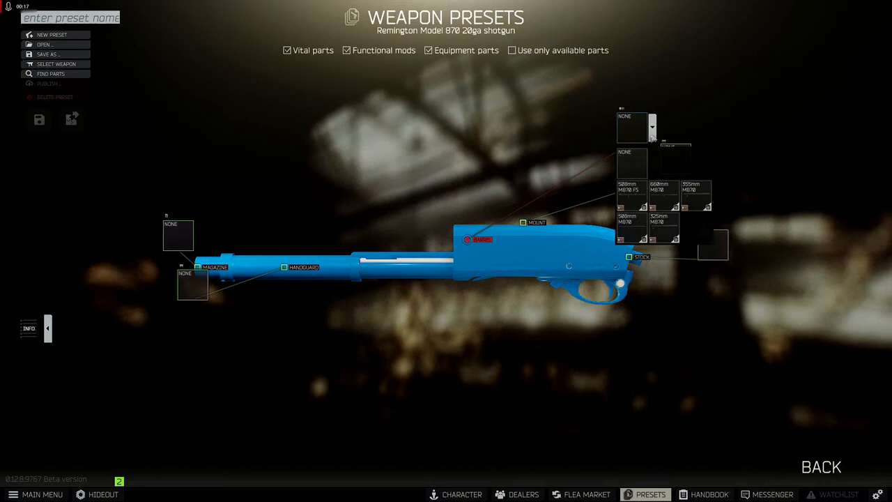
click(637, 202)
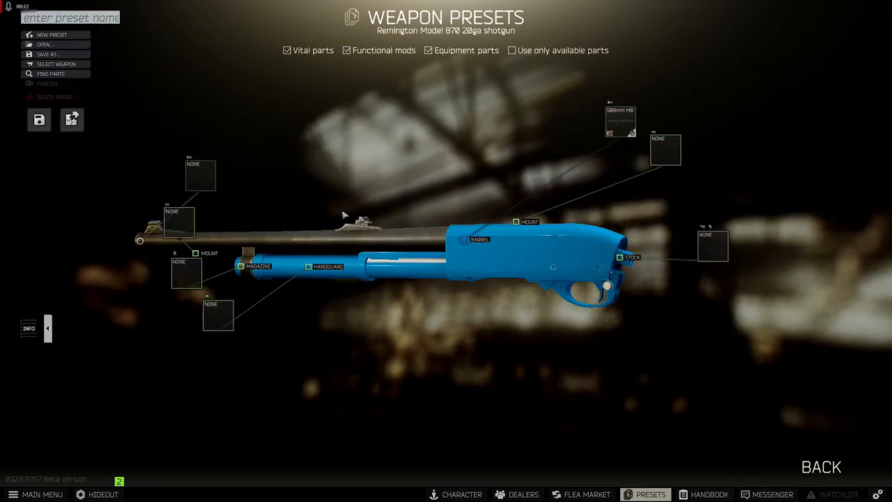
click(640, 130)
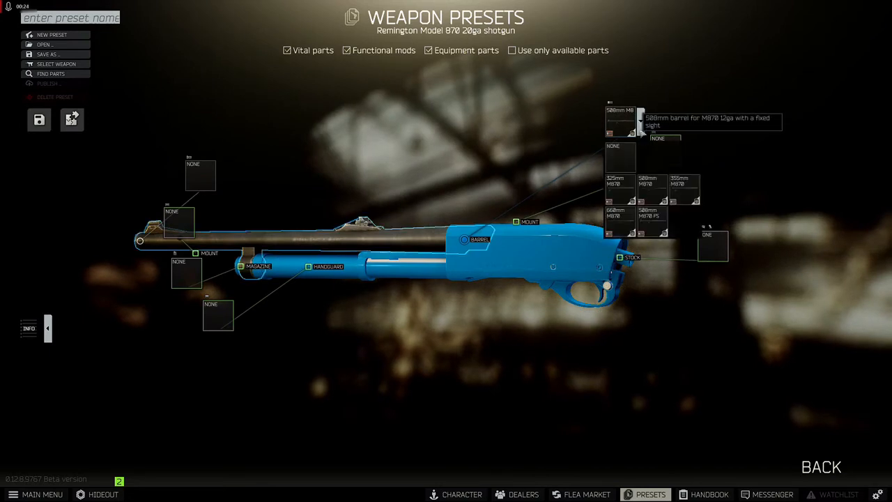
click(641, 133)
drag(422, 243, 389, 223)
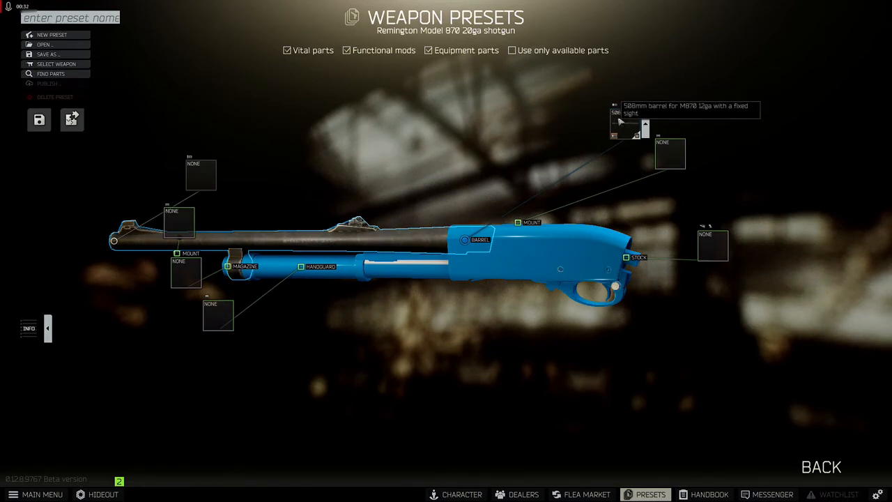
Switch to the File Explorer window with the shotgun search results and open the tarkov > client folder in it.
key(super)
mouse_move(239, 493)
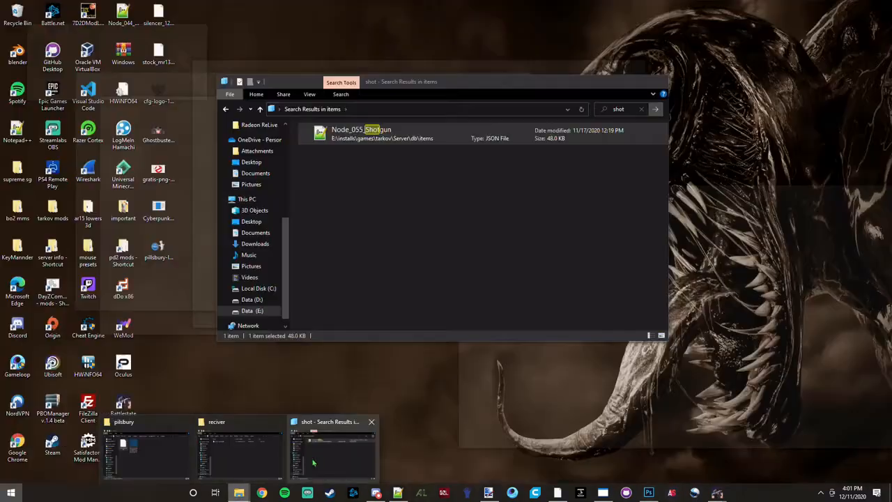
click(333, 451)
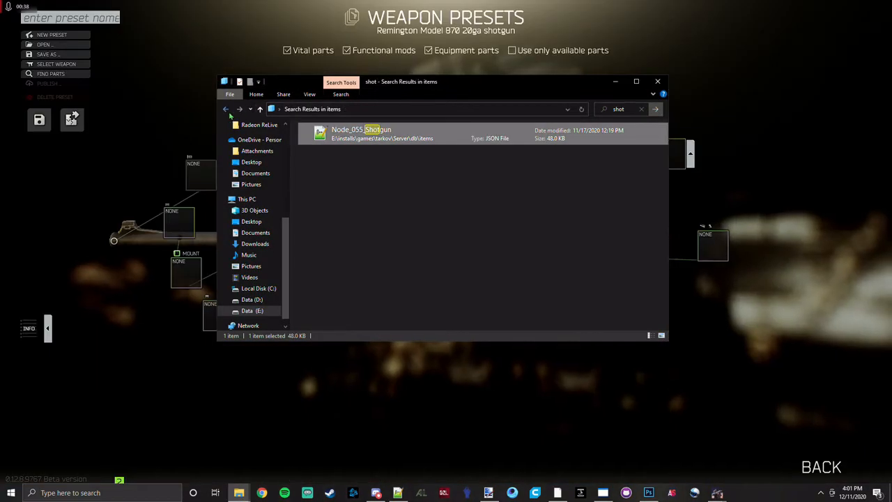
click(228, 111)
click(228, 117)
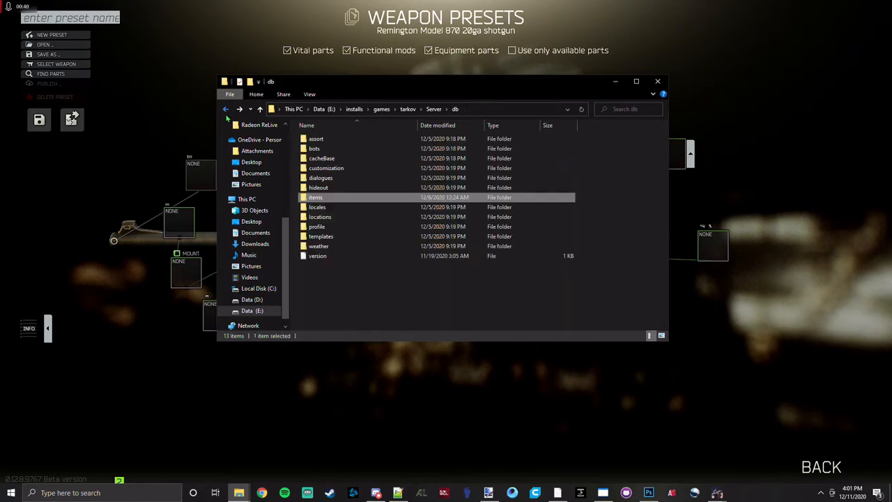
click(228, 117)
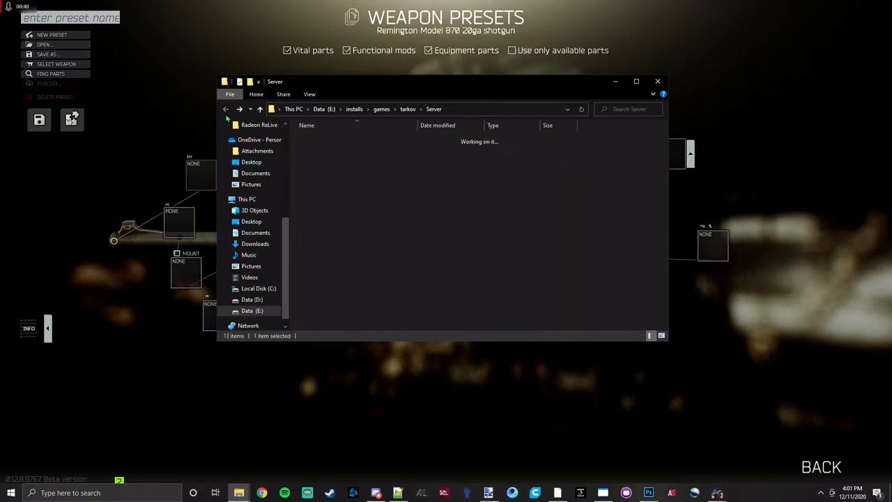
click(381, 109)
double_click(331, 286)
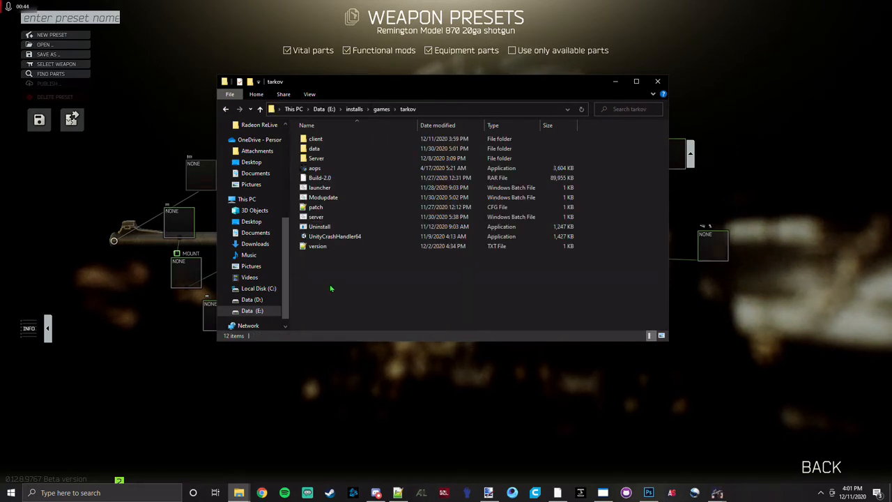
double_click(325, 143)
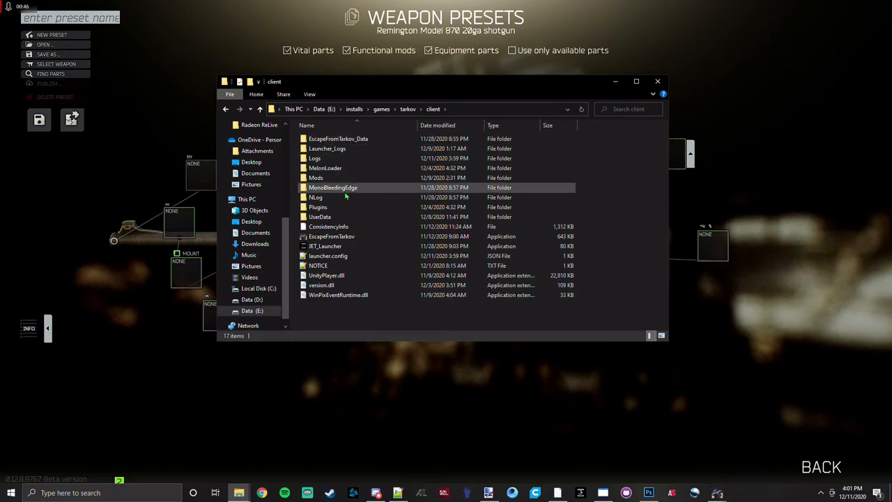
Open the barrels folder under EscapeFromTarkov_Data > StreamingAssets > Windows > assets > content > items > mods.
double_click(337, 143)
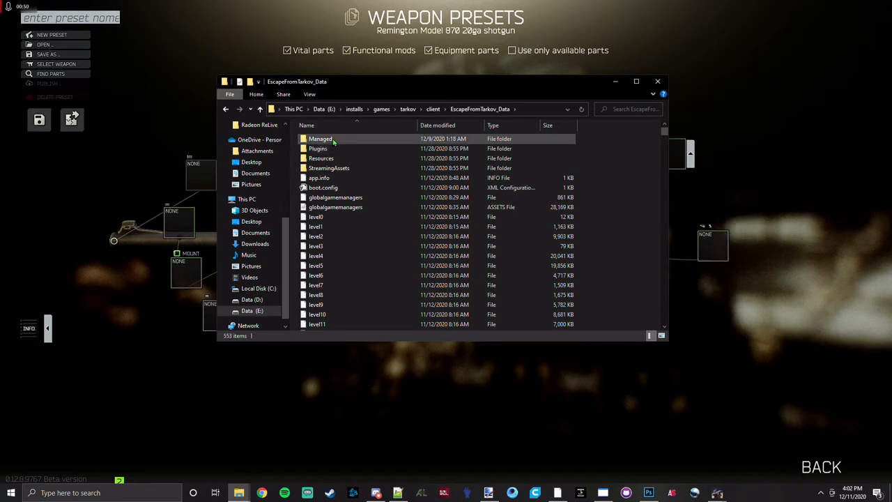
click(338, 168)
double_click(338, 168)
double_click(329, 138)
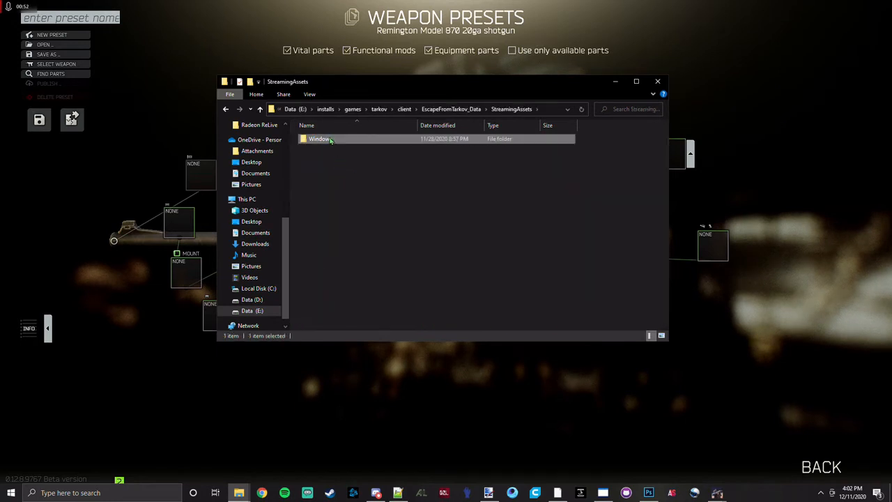
click(331, 140)
double_click(331, 140)
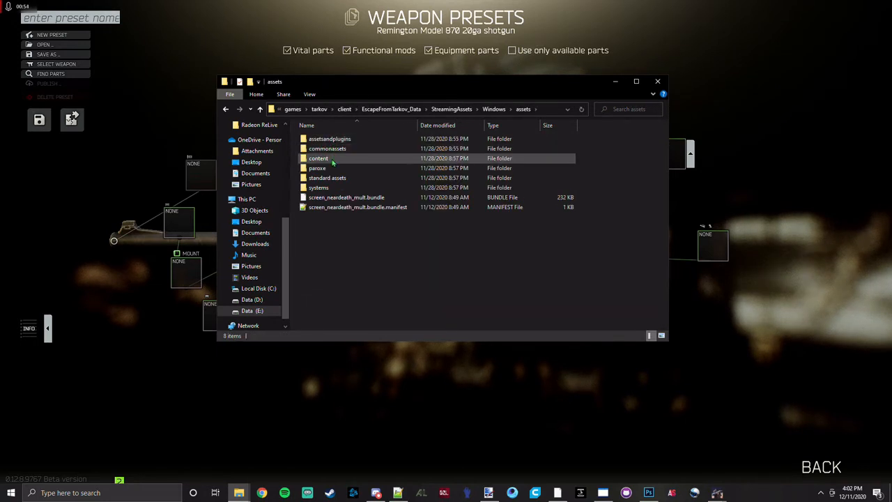
double_click(333, 158)
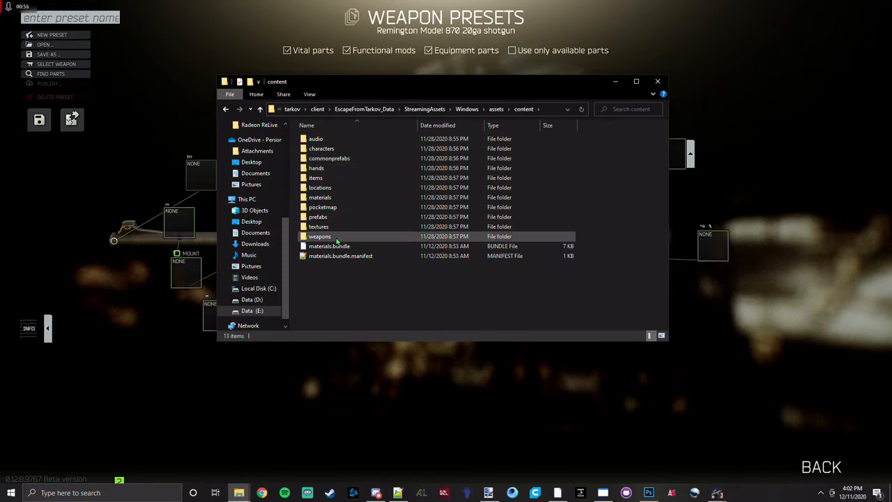
double_click(336, 179)
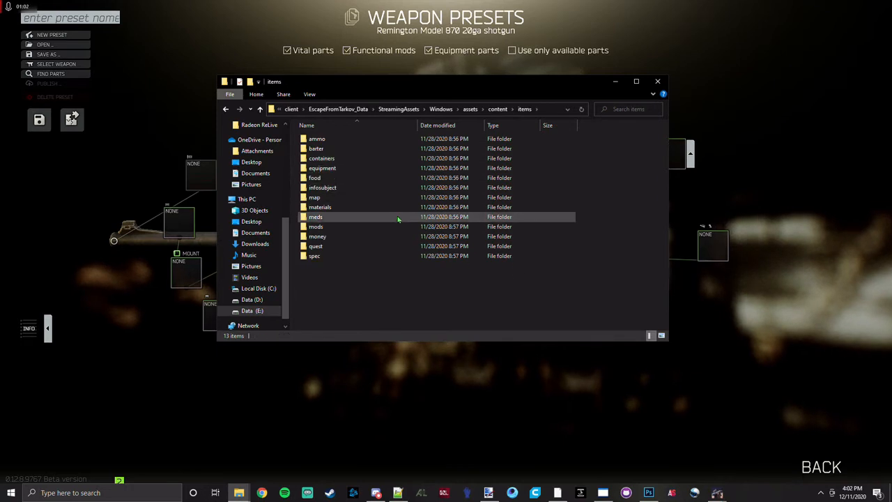
double_click(324, 232)
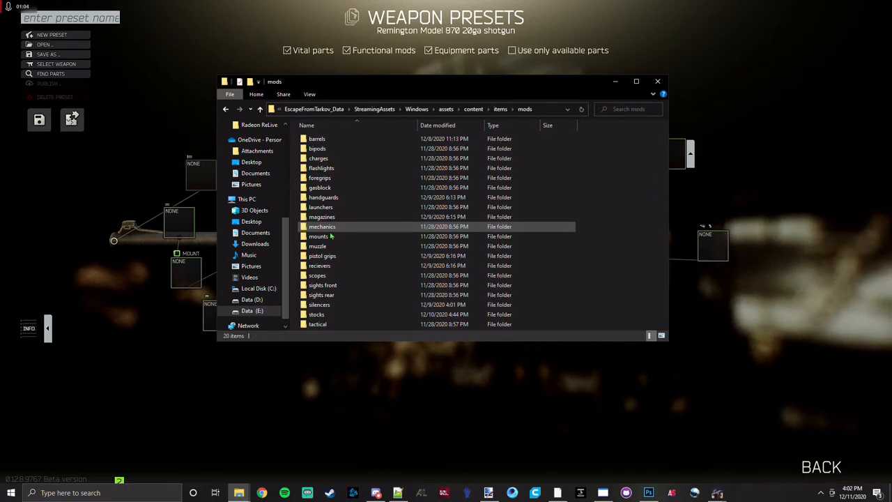
drag(413, 88, 386, 156)
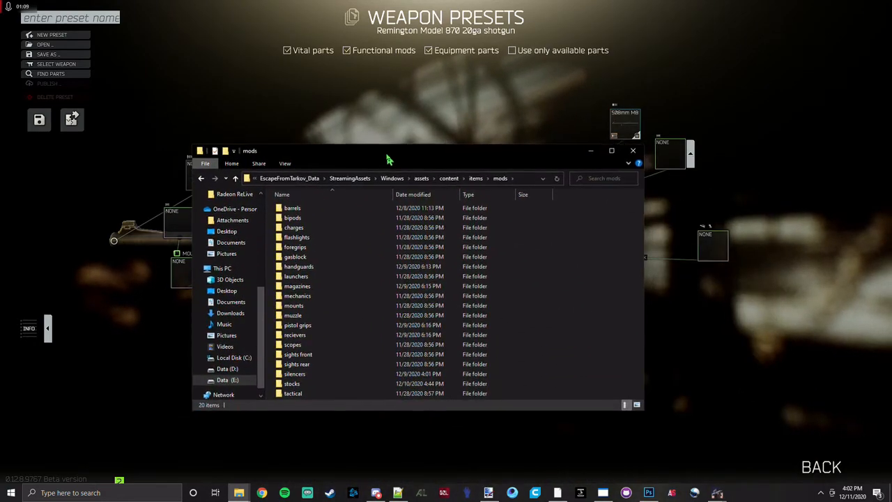
double_click(329, 207)
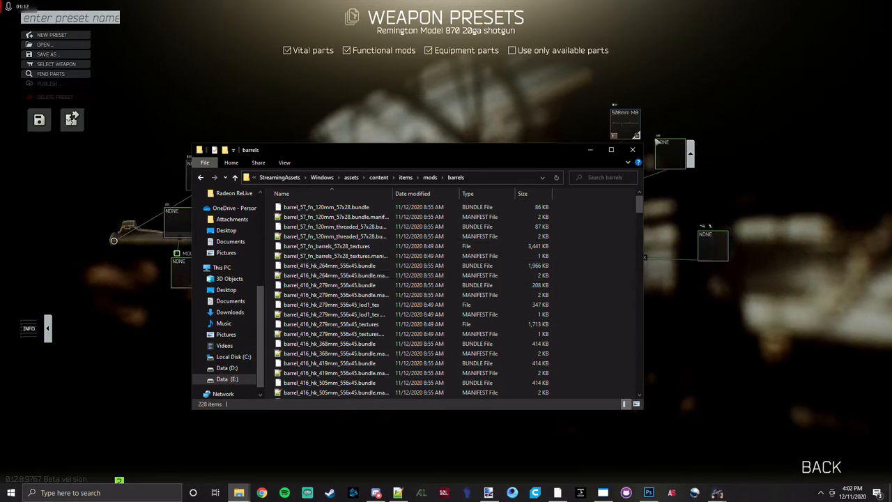
Check the fitted barrel's name in the game's preset editor and search the barrels folder for m870.
click(637, 135)
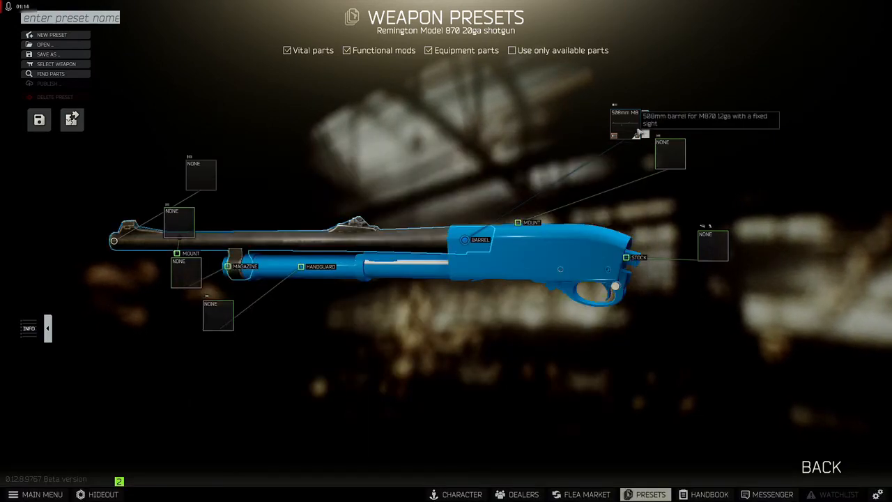
key(alt+Tab)
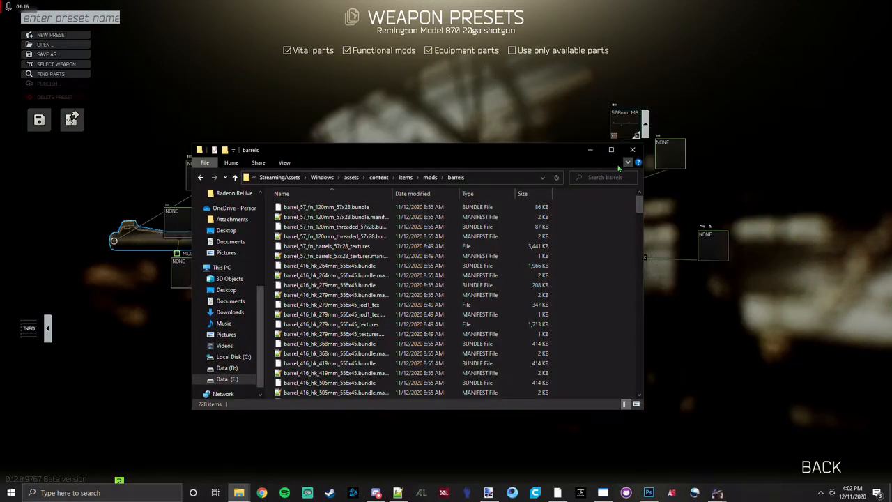
click(612, 177)
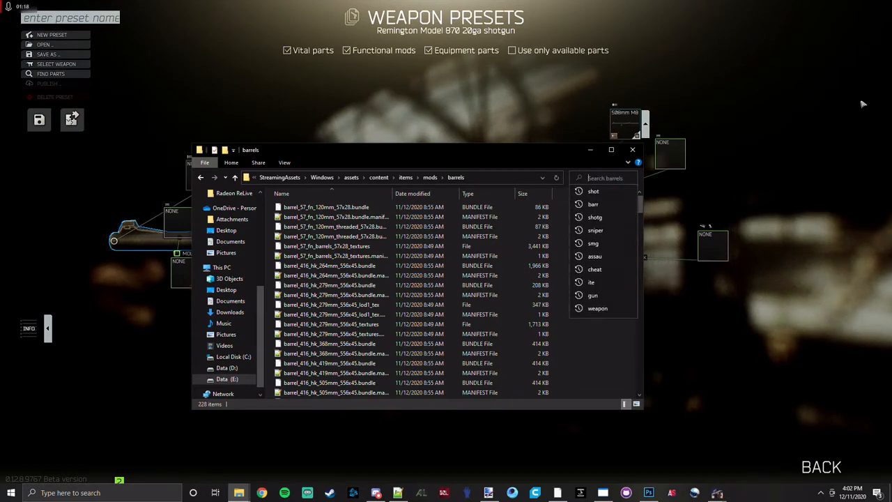
text(m870)
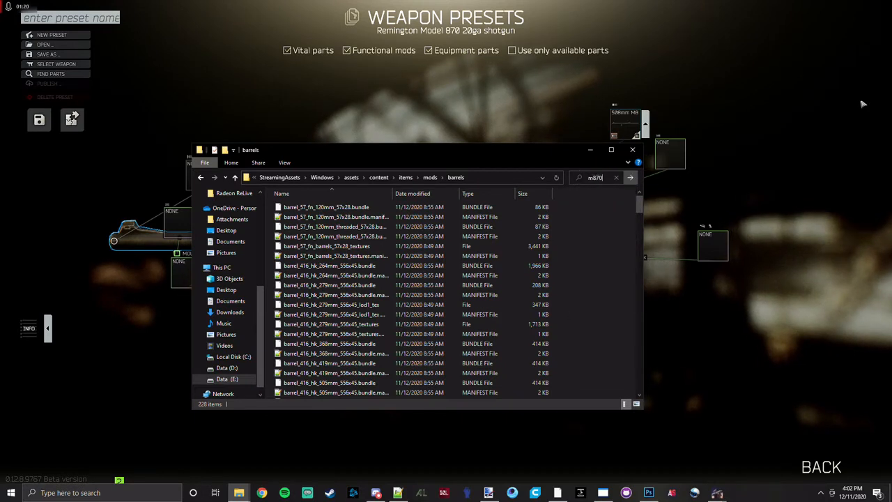
key(Return)
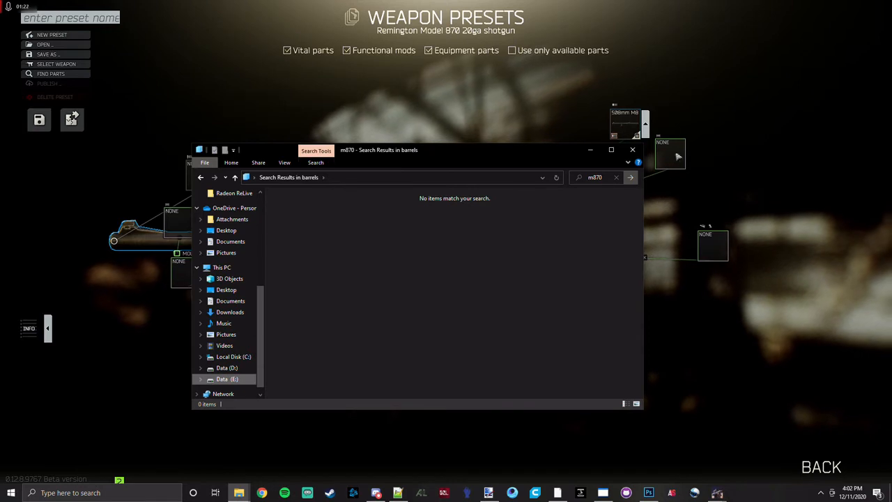
Search the barrels folder for 870 and select barrel_870_fixed_improved_cylinder_508mm.bundle.
click(618, 178)
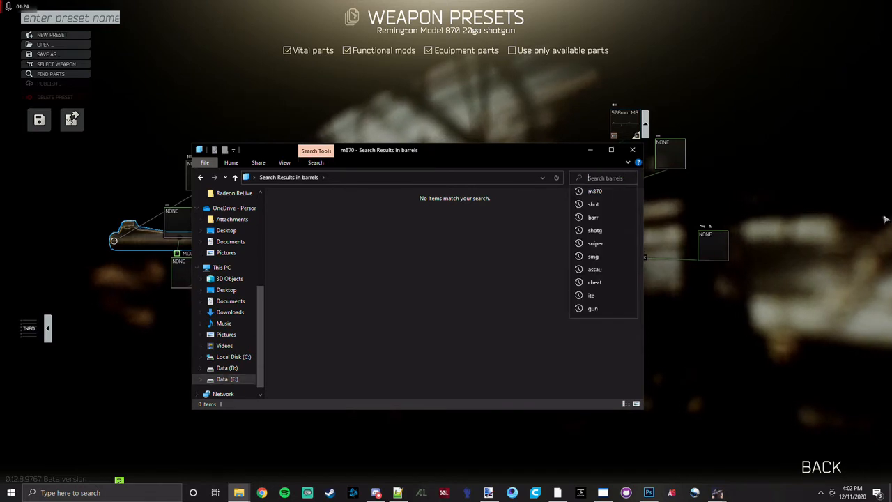
text(870)
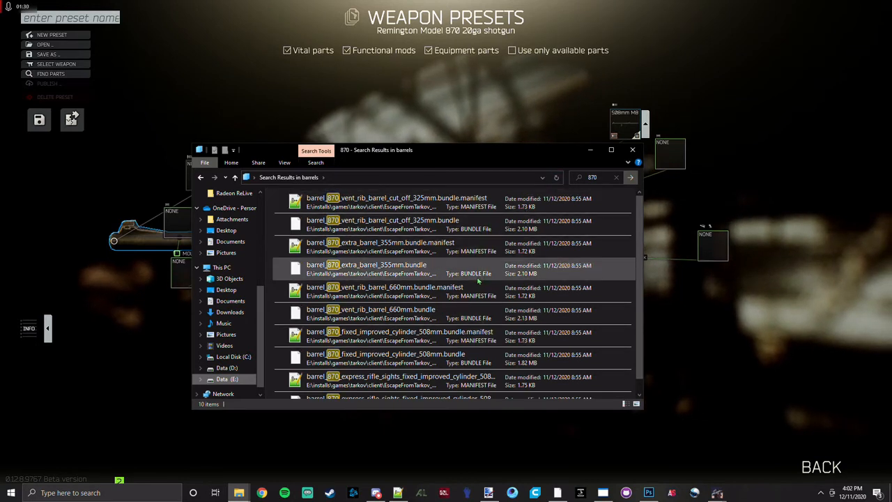
click(519, 333)
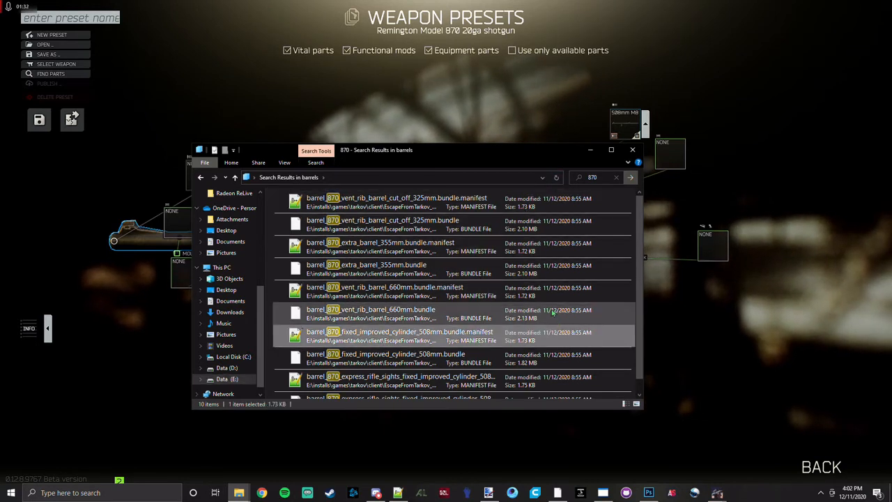
scroll(520, 333, down, 1)
click(519, 342)
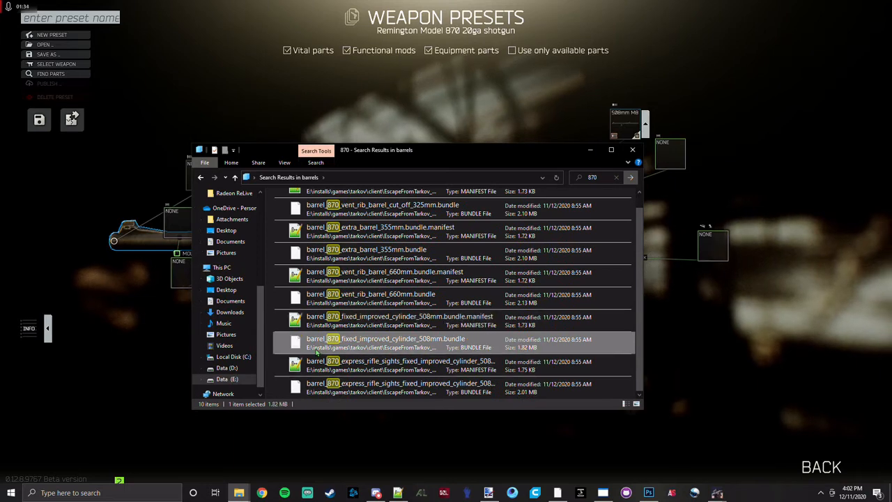
Switch to the game and compare the barrel options offered for the M870 with the found bundle names.
click(760, 287)
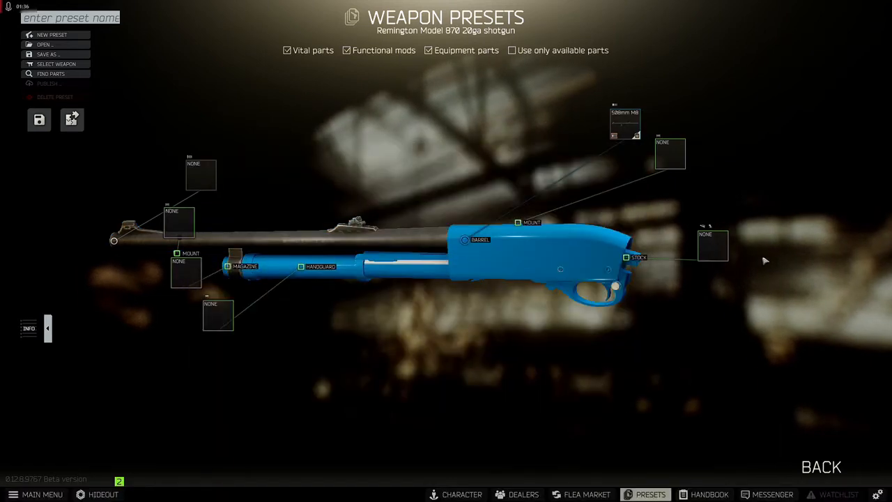
click(622, 138)
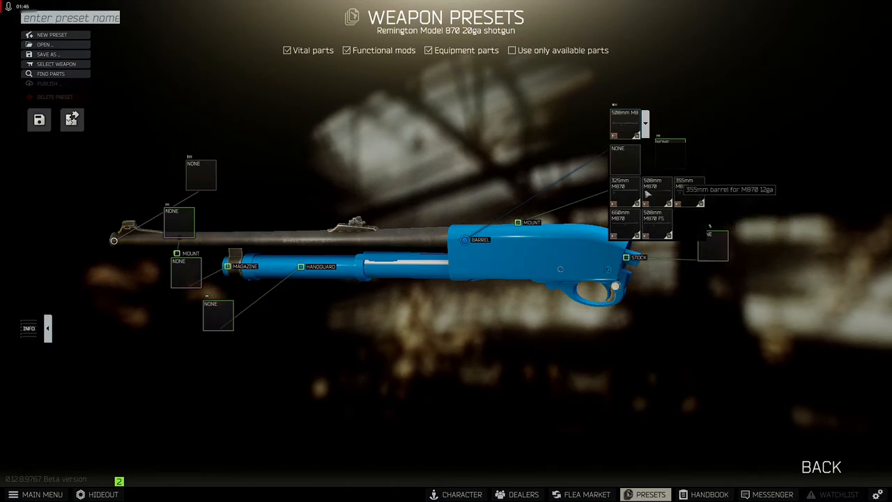
key(alt+Tab)
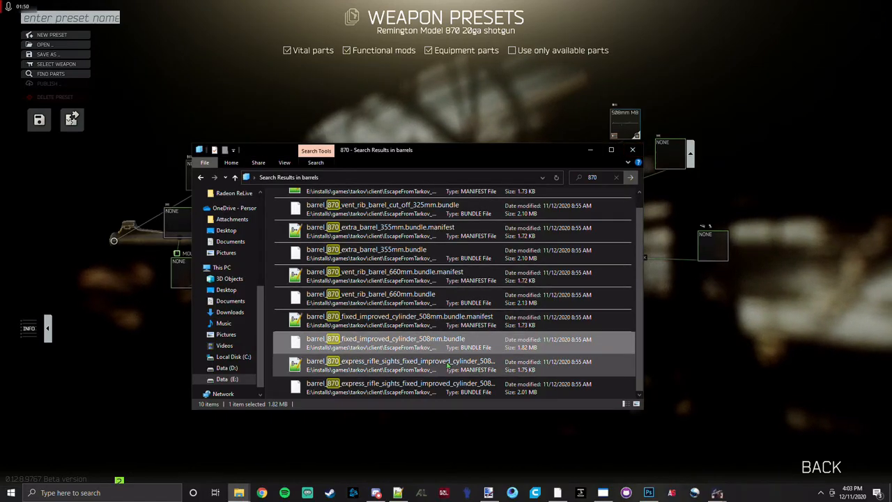
Copy barrel_870_fixed_improved_cylinder_508mm.bundle and open installs > bundles > mods > barrel in the pilsbury File Explorer window.
right_click(447, 346)
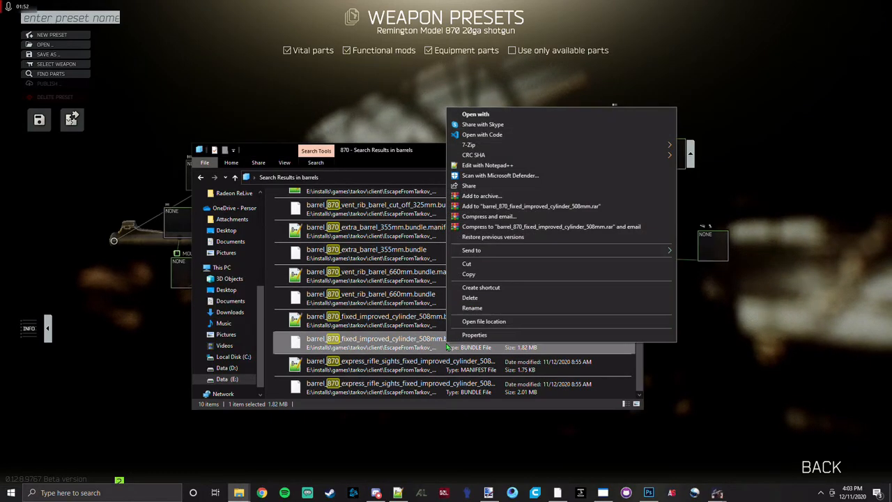
click(477, 274)
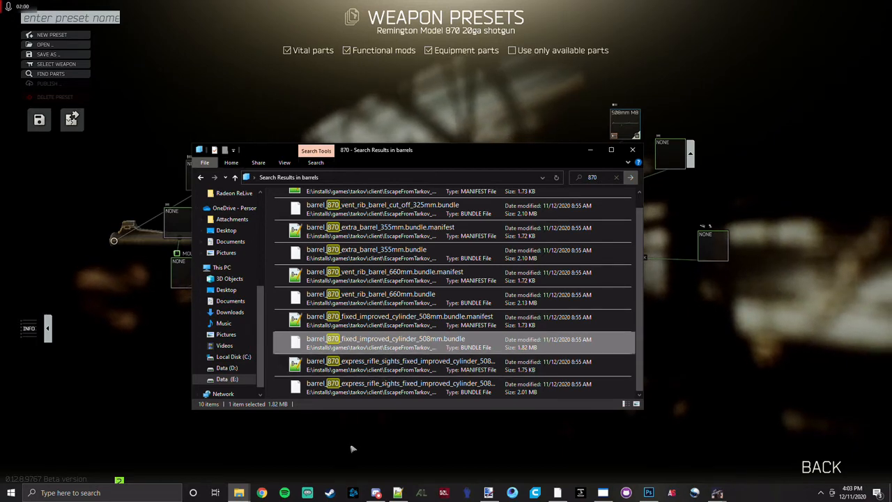
click(239, 493)
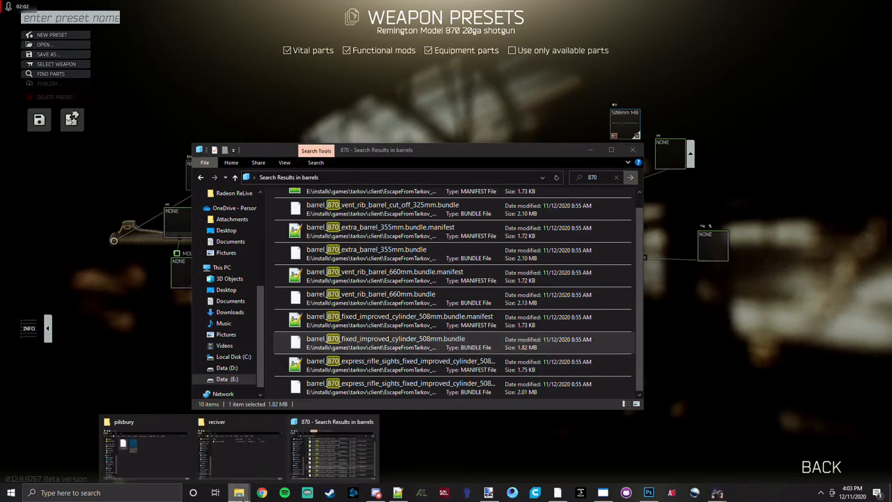
click(147, 450)
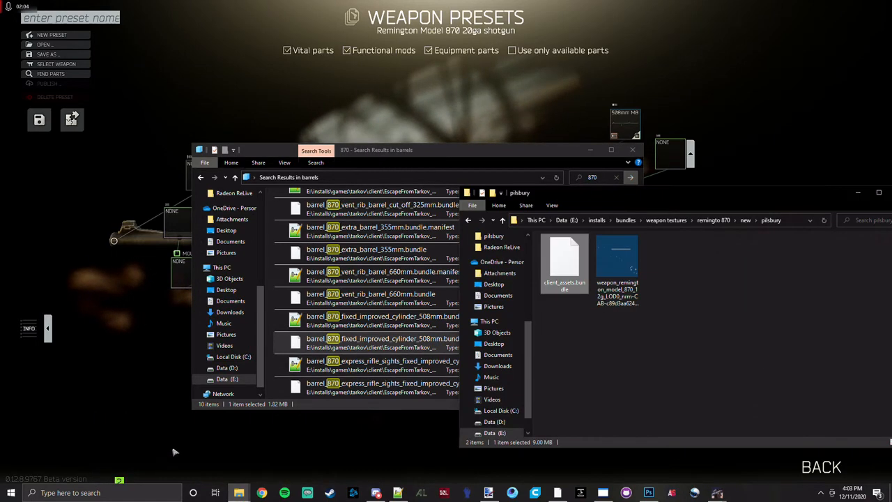
click(625, 219)
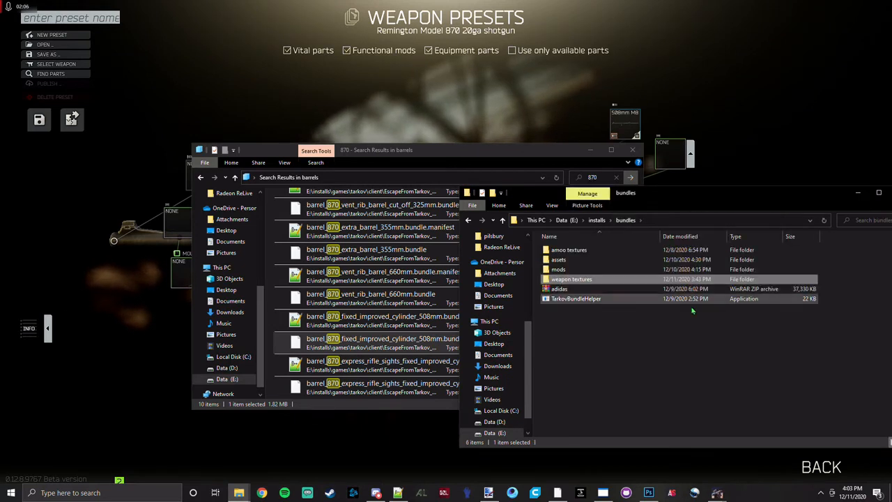
double_click(560, 269)
double_click(558, 249)
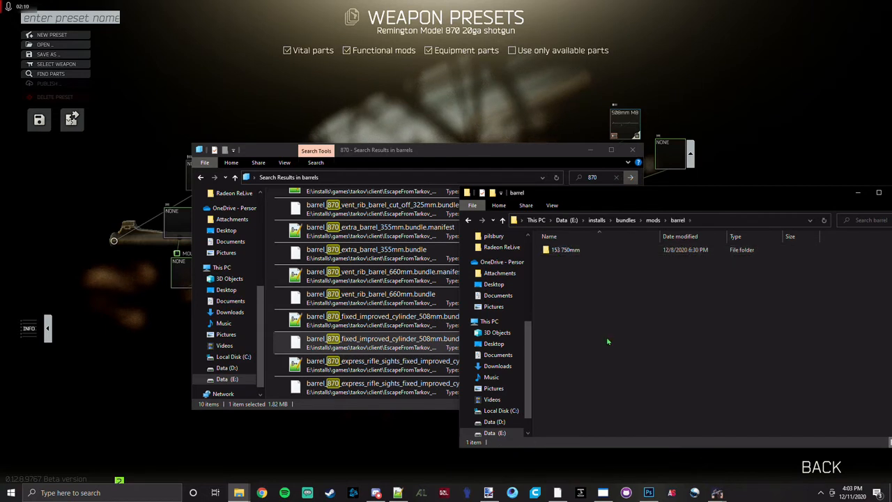
Create a folder named 870 508 in the barrel folder and paste the copied bundle into it.
right_click(608, 339)
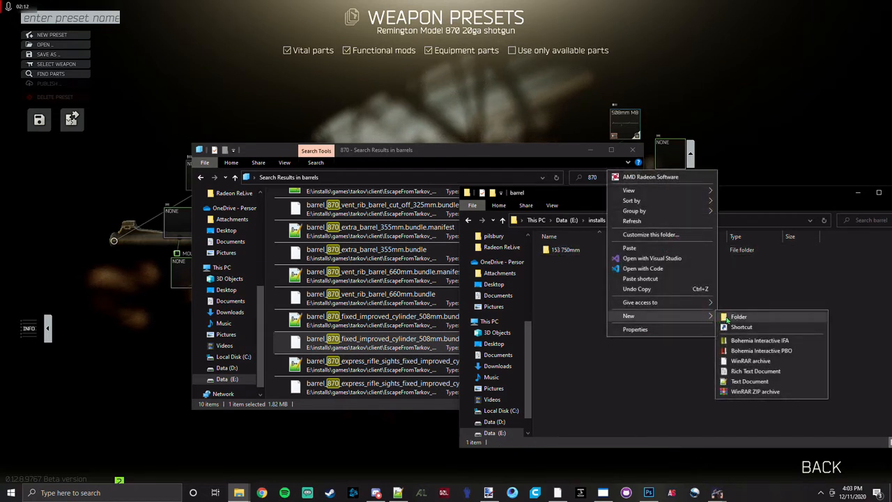
click(726, 318)
text(870 508)
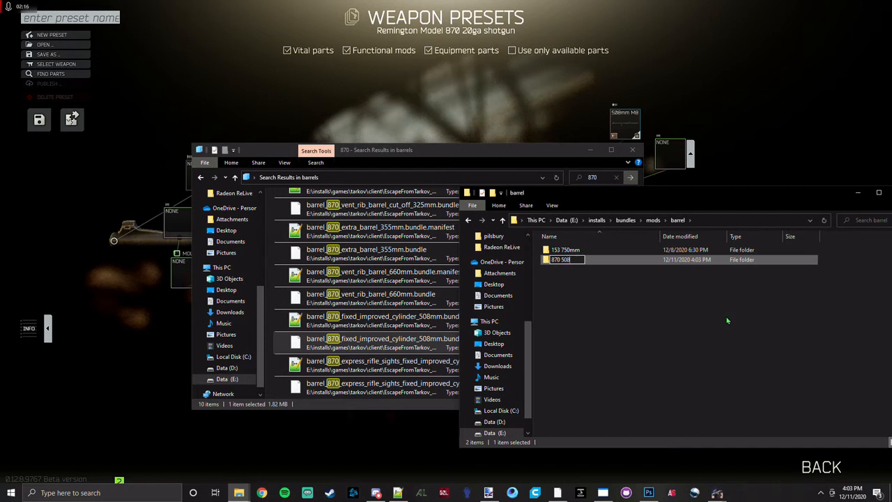
key(Return)
double_click(613, 260)
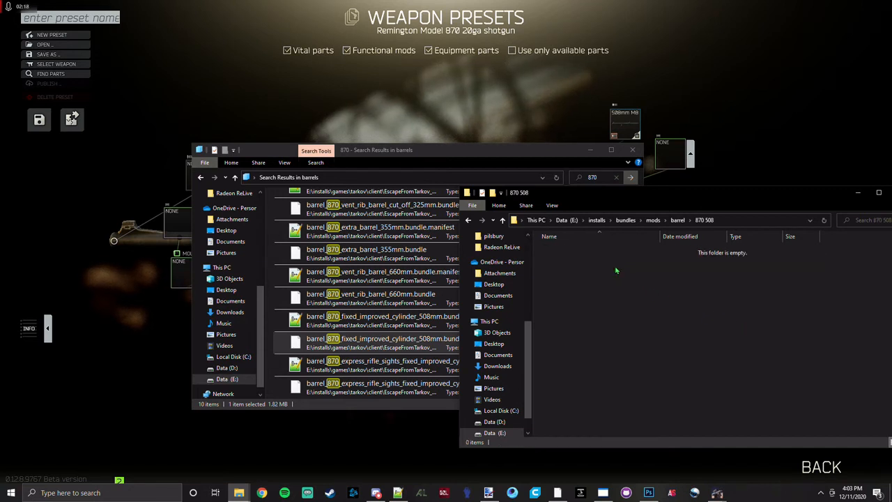
right_click(616, 273)
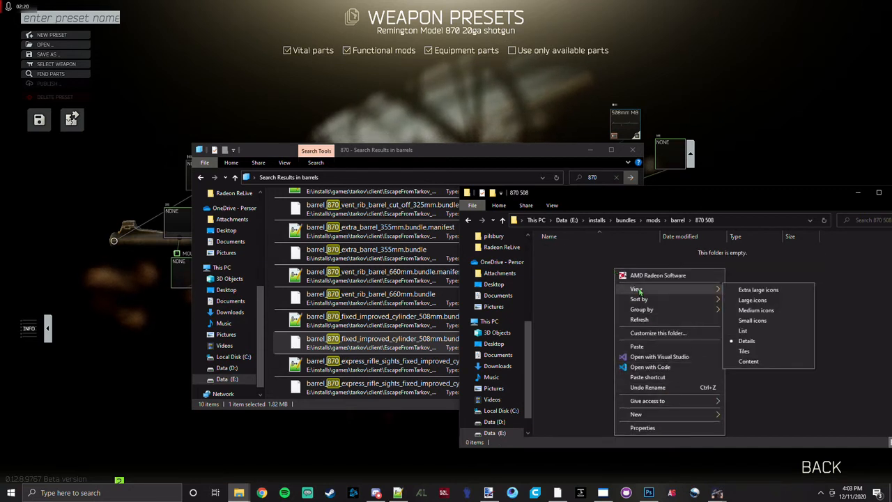
click(636, 346)
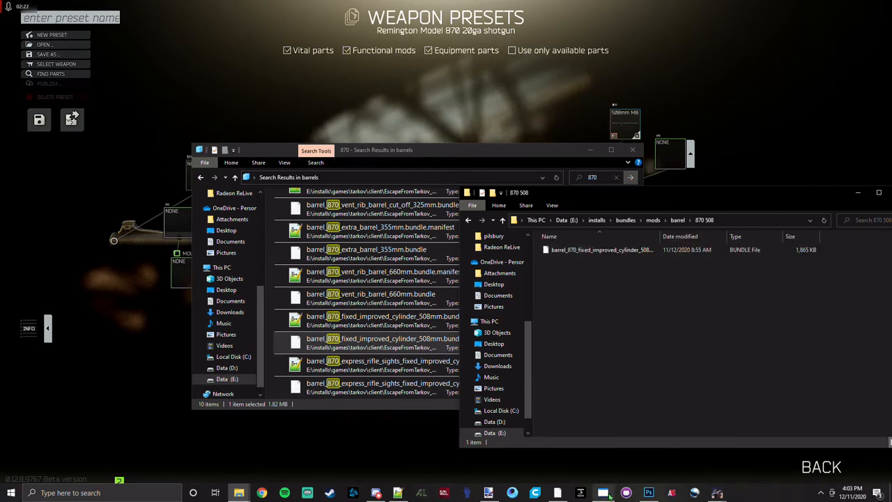
Switch to Unity Assets Bundle Extractor, open barrel_870_fixed_improved_cylinder_508mm.bundle from mods > barrel > 870 508 and unpack it as 508 m870.
click(607, 493)
click(35, 43)
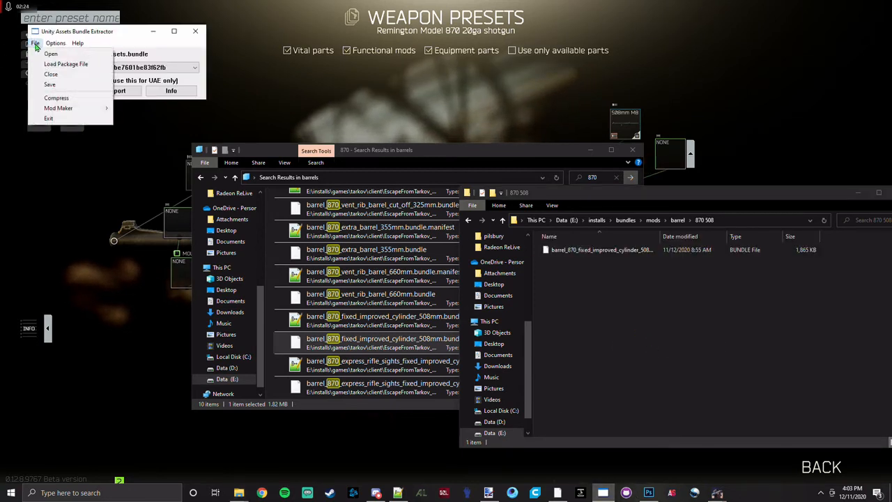
click(43, 53)
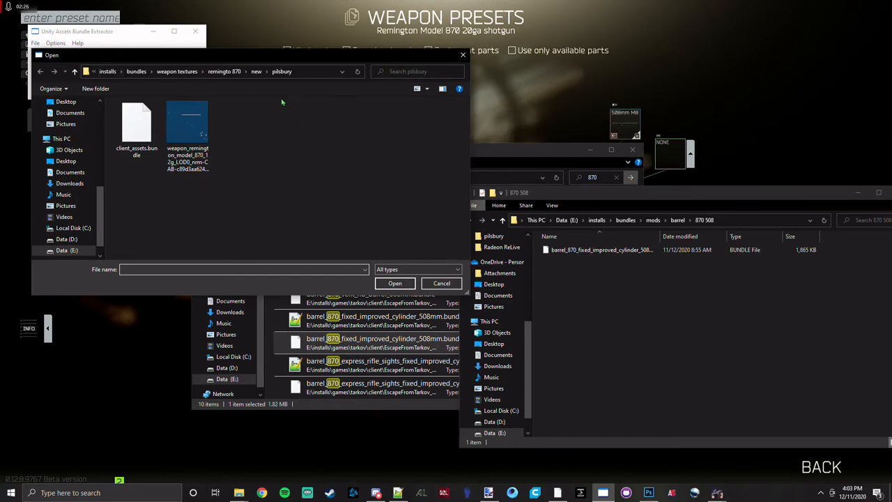
click(136, 71)
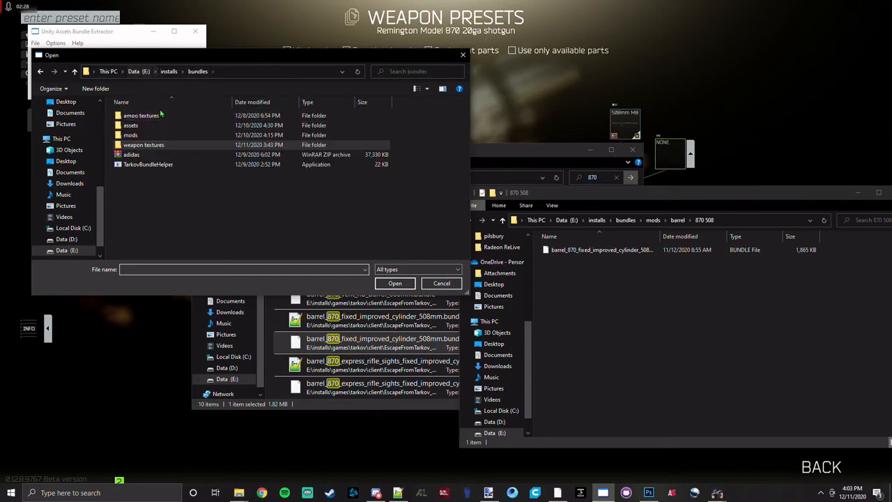
double_click(140, 135)
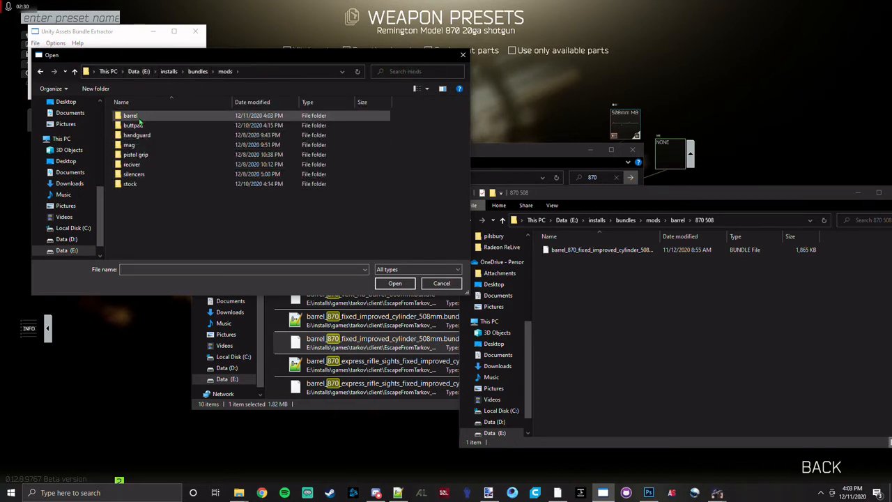
double_click(138, 116)
double_click(133, 124)
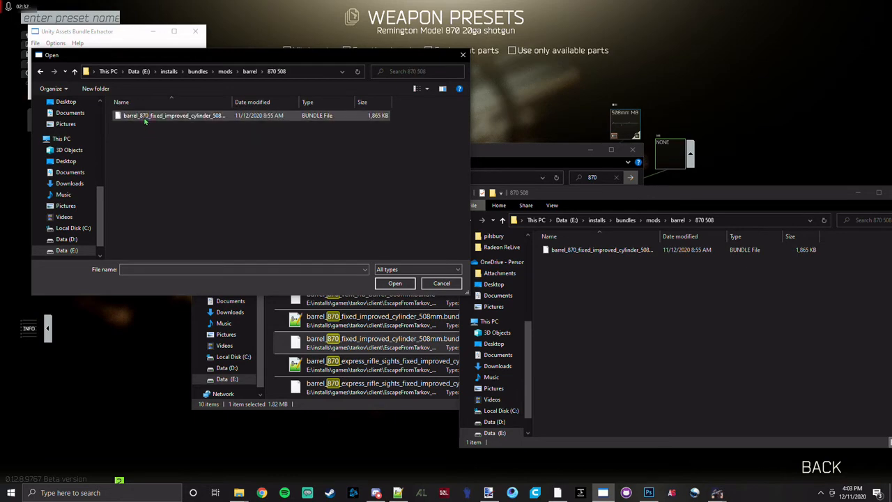
double_click(140, 116)
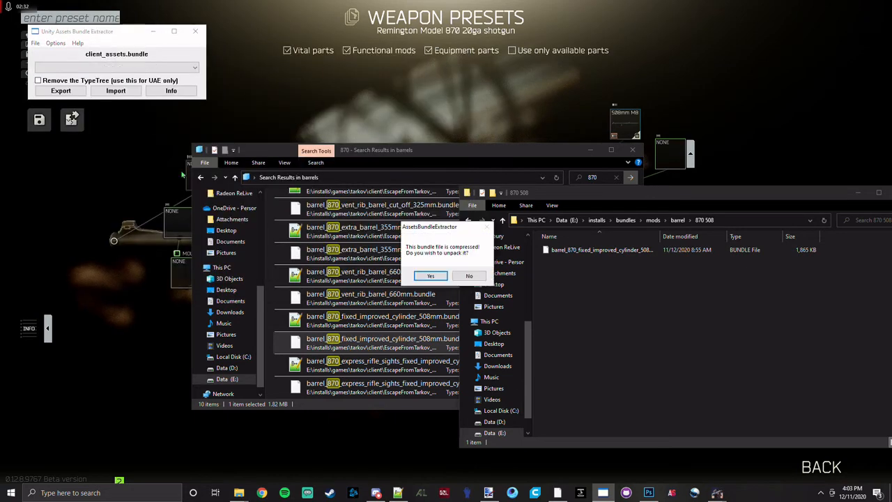
click(428, 276)
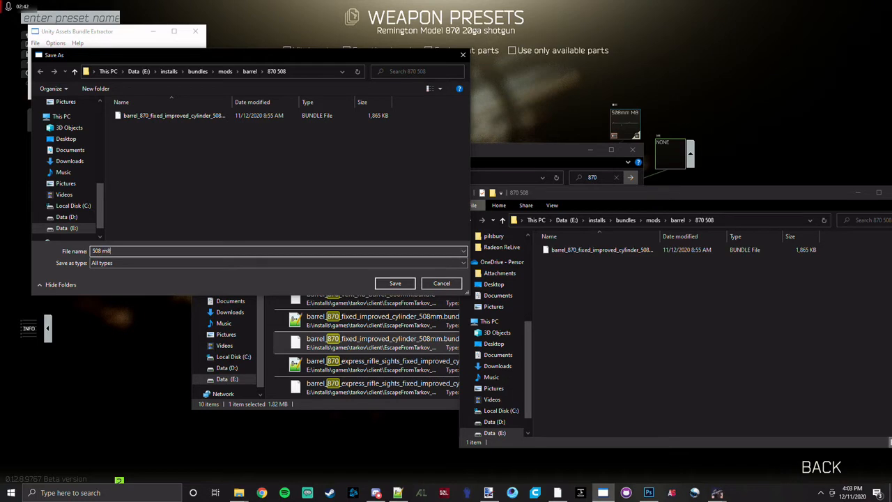
click(395, 283)
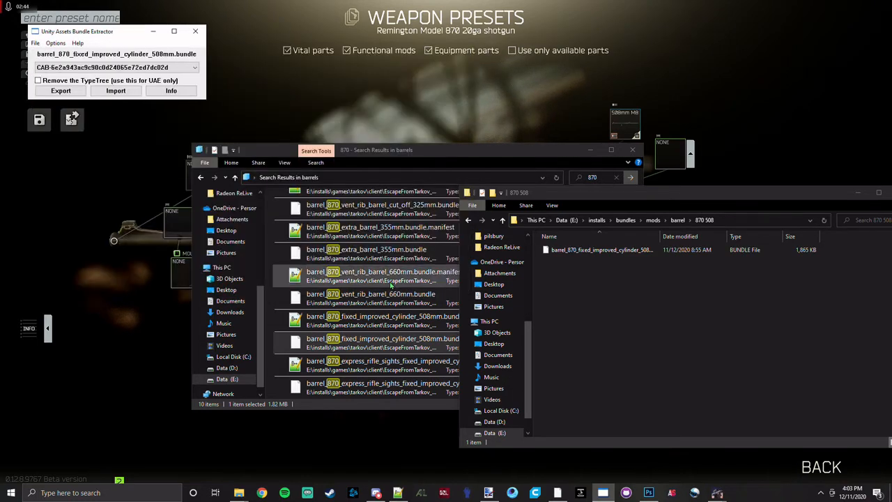
Open the bundle's asset info, sort the assets by type and widen the columns to read the full Texture2D names.
click(171, 91)
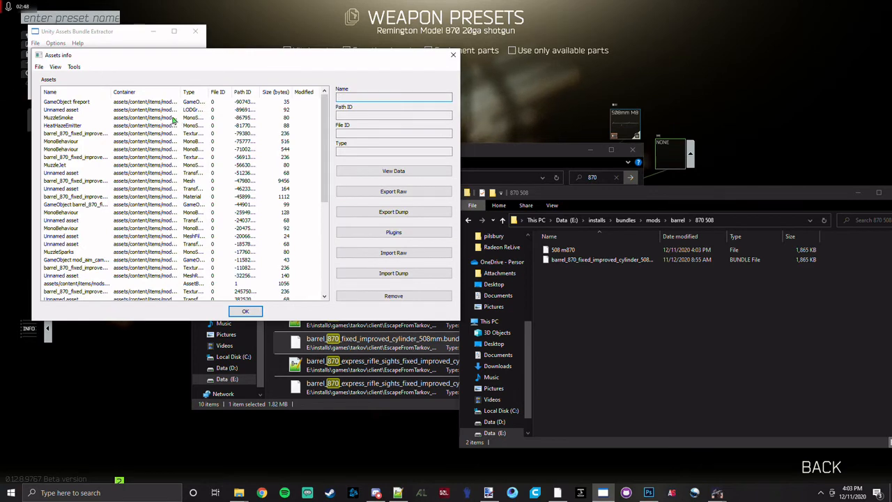
click(189, 92)
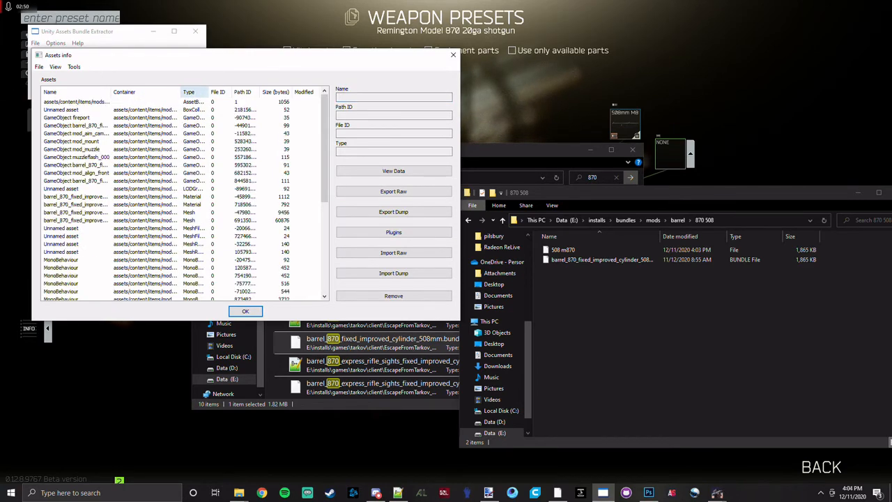
drag(208, 92, 257, 92)
scroll(170, 140, down, 2)
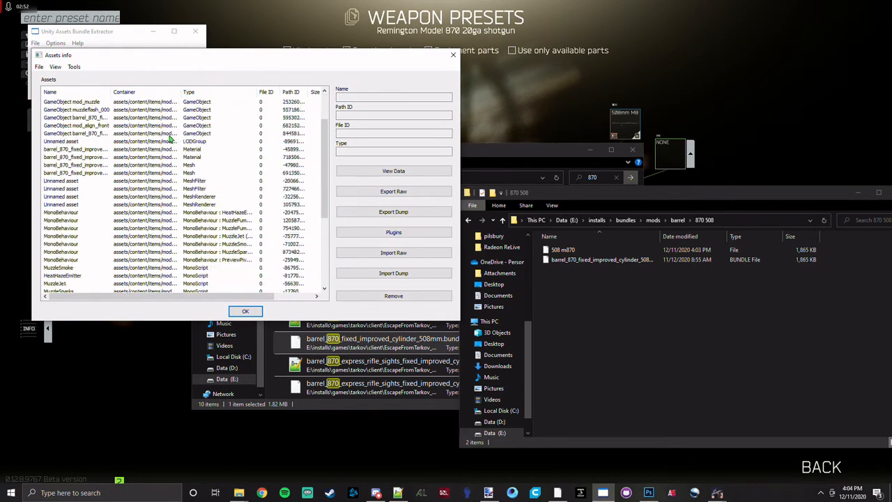
scroll(170, 139, down, 5)
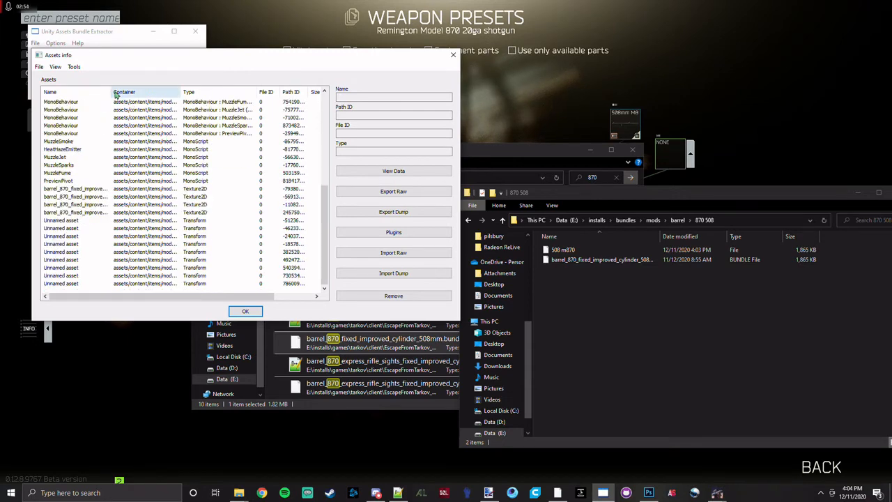
drag(111, 92, 228, 92)
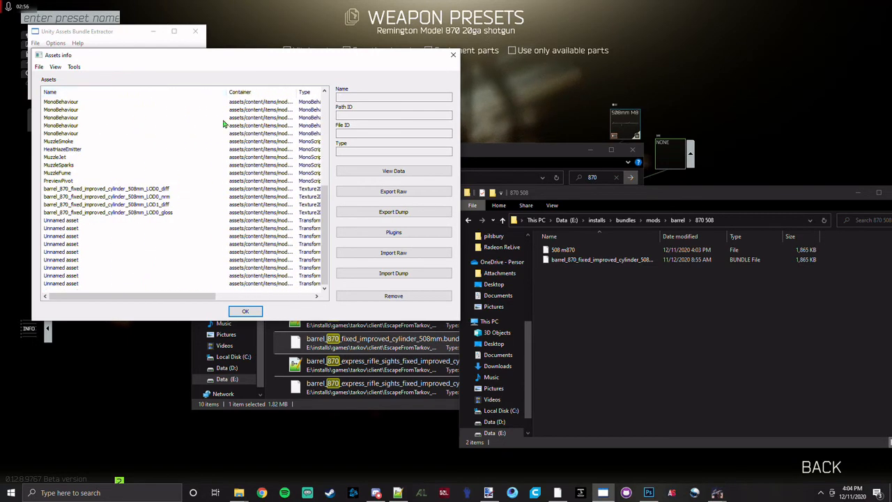
Remove the barrel_870_fixed_improved_cylinder_508mm_LOD0_gloss texture from the bundle's assets.
click(168, 213)
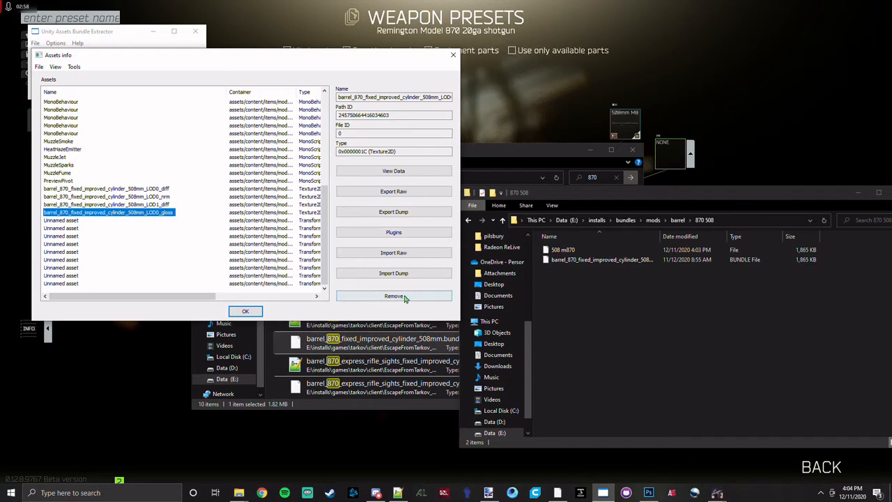
click(393, 295)
click(473, 276)
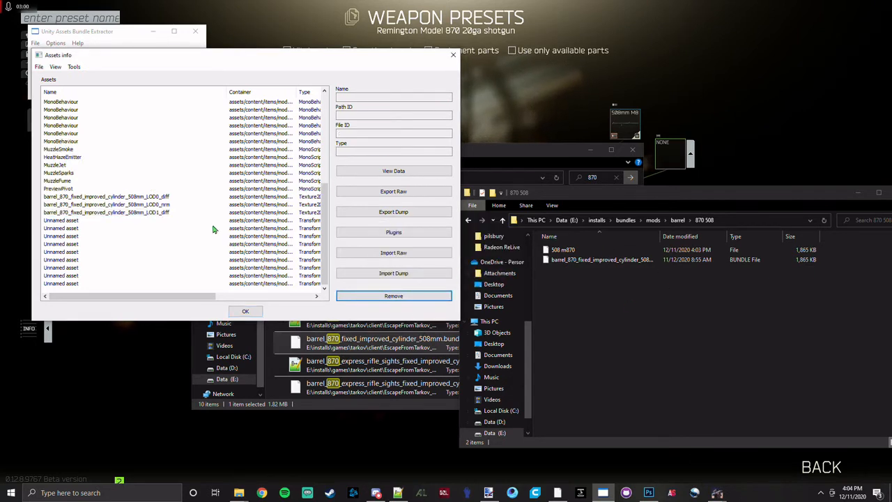
Start exporting the barrel_870_fixed_improved_cylinder_508mm_LOD0_diff texture to .tga.
click(156, 198)
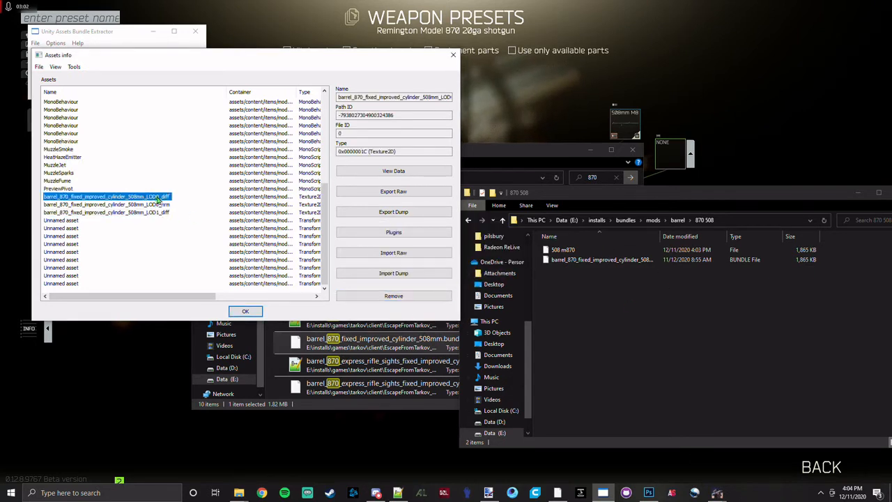
click(391, 234)
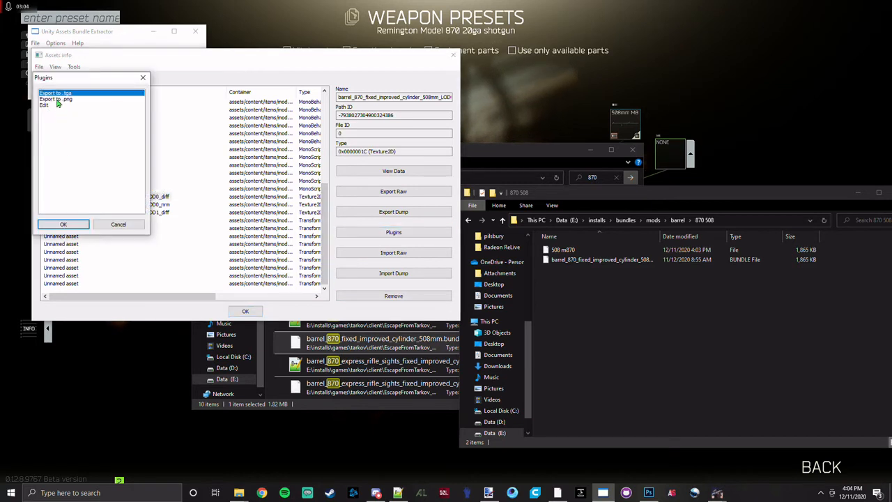
click(64, 225)
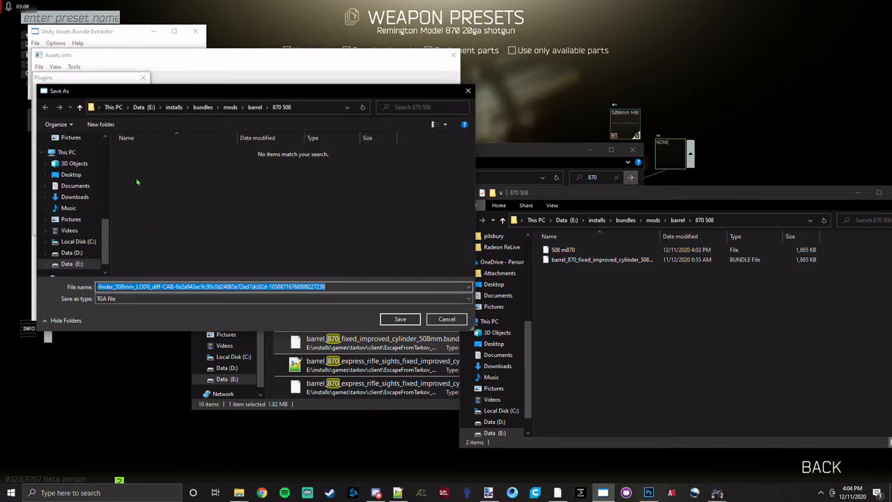
Create two folders named new and old in the 870 508 folder from the save dialog.
click(255, 165)
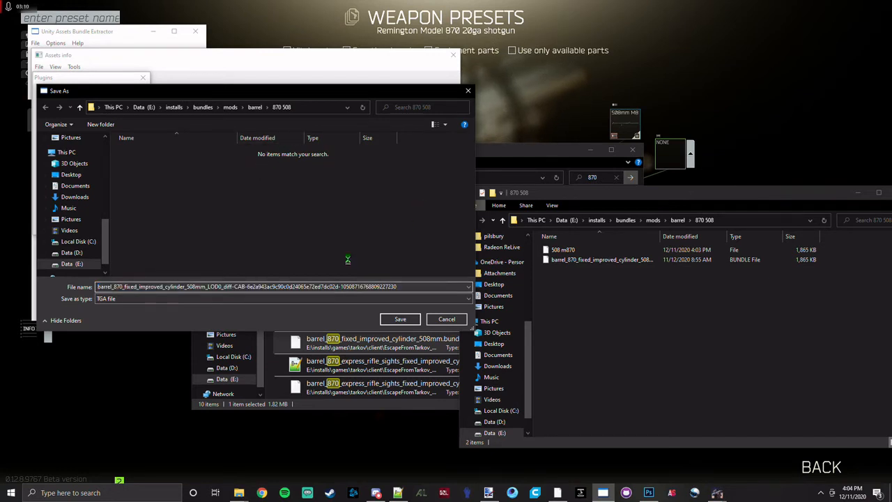
right_click(254, 163)
mouse_move(320, 294)
click(370, 298)
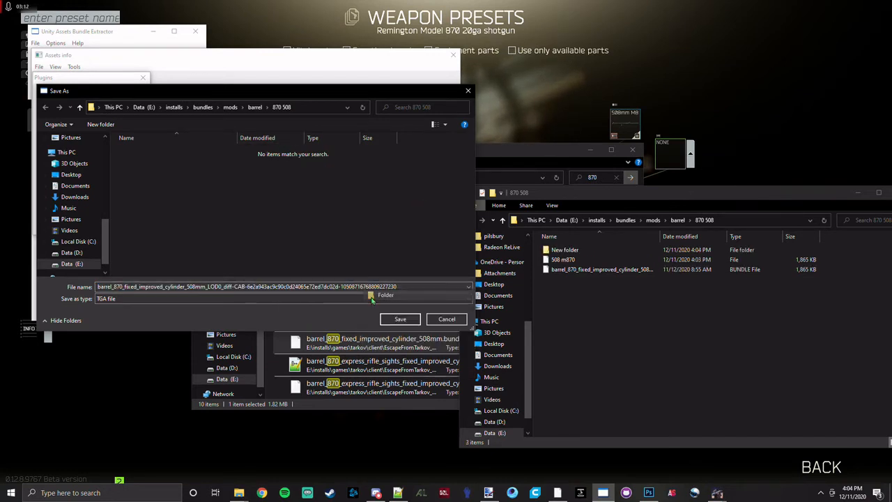
text(new)
click(276, 198)
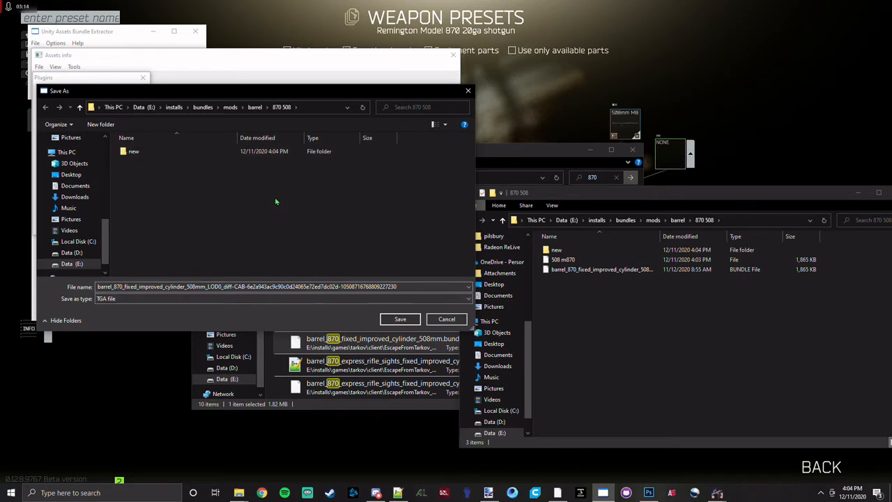
right_click(275, 197)
mouse_move(379, 319)
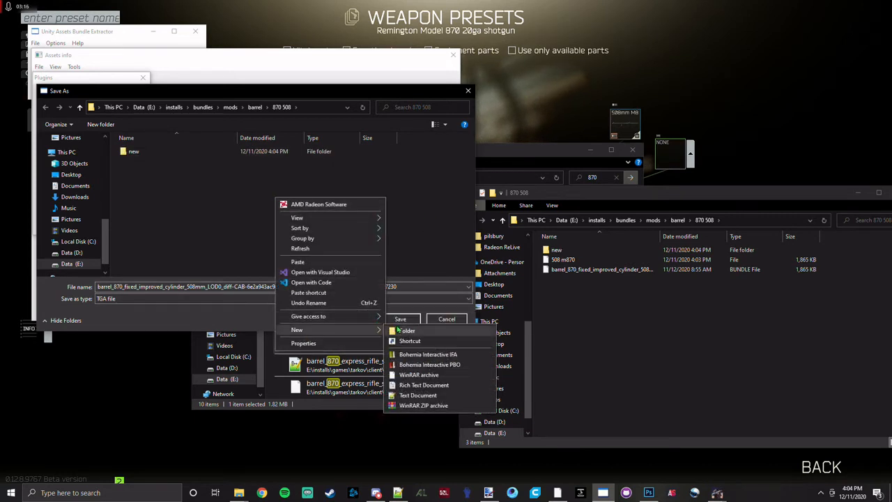
click(407, 333)
text(old)
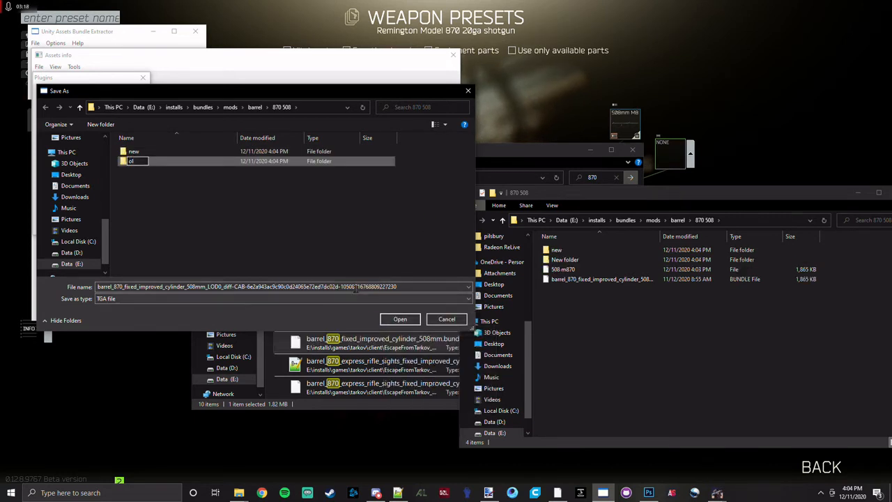
key(Return)
Create a folder named pilsbury inside the new folder.
double_click(133, 151)
right_click(178, 197)
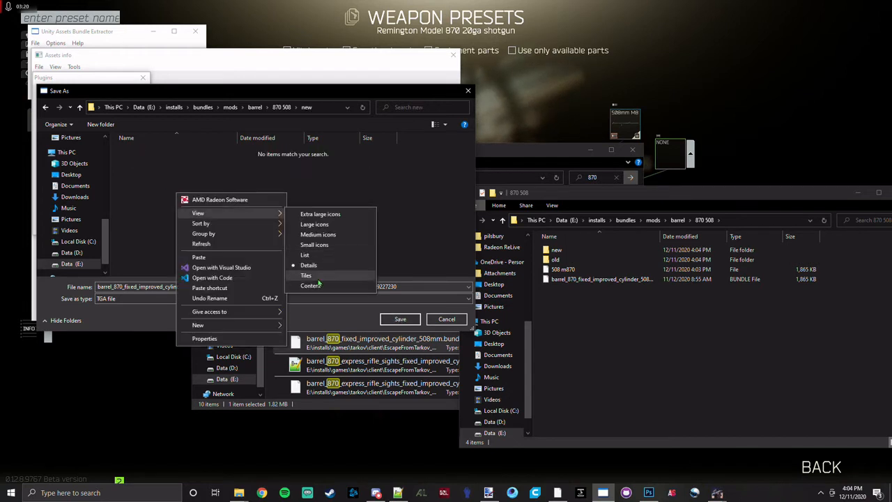
click(297, 326)
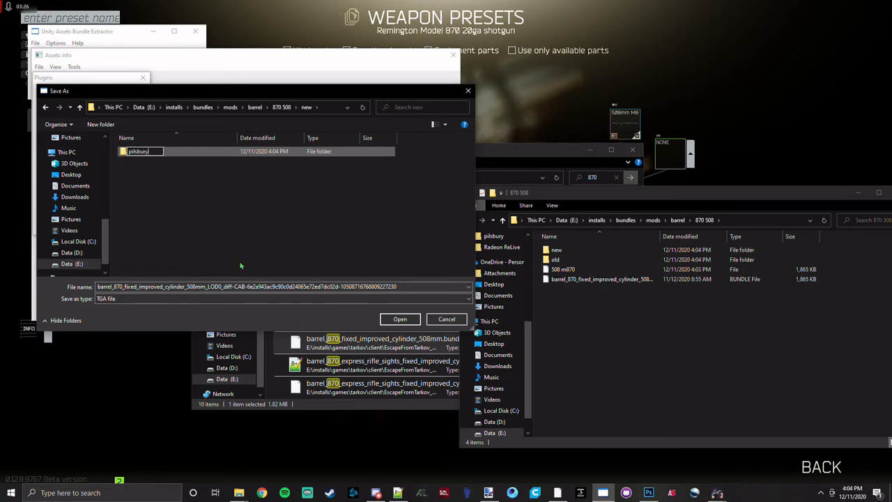
key(Return)
Save the exported LOD0_diff texture as a TGA file in the old folder of 870 508.
key(alt+Up)
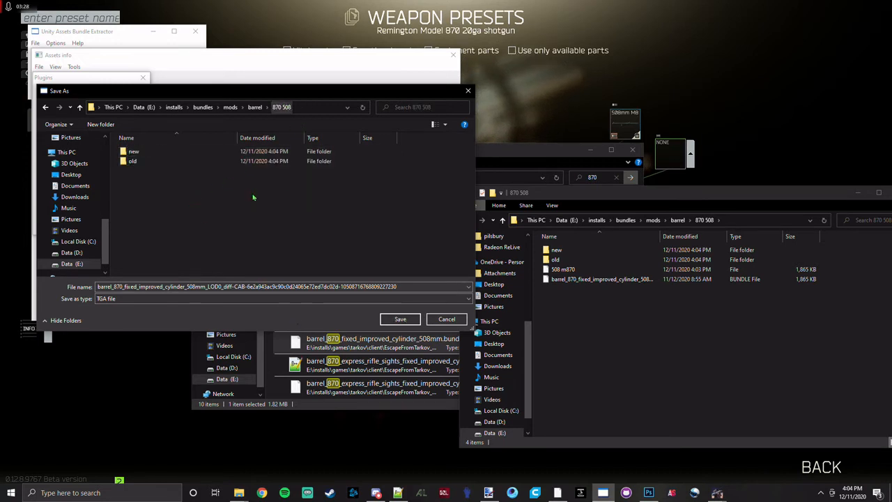
double_click(167, 161)
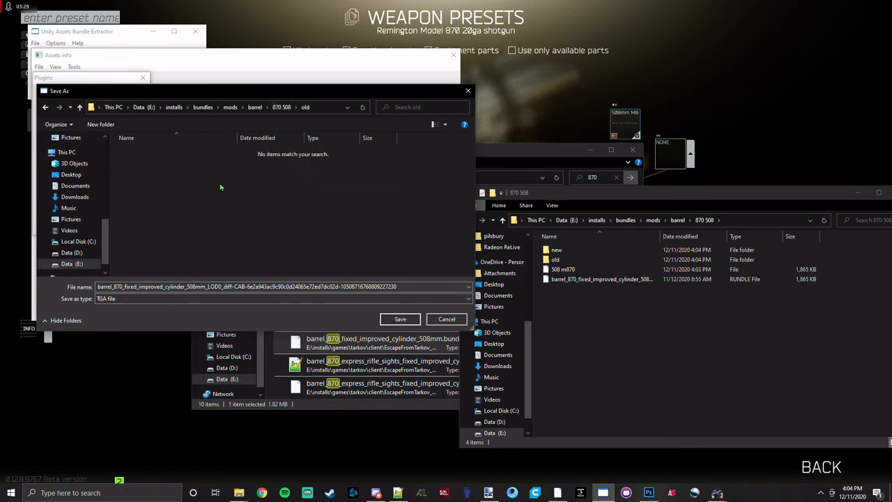
click(400, 319)
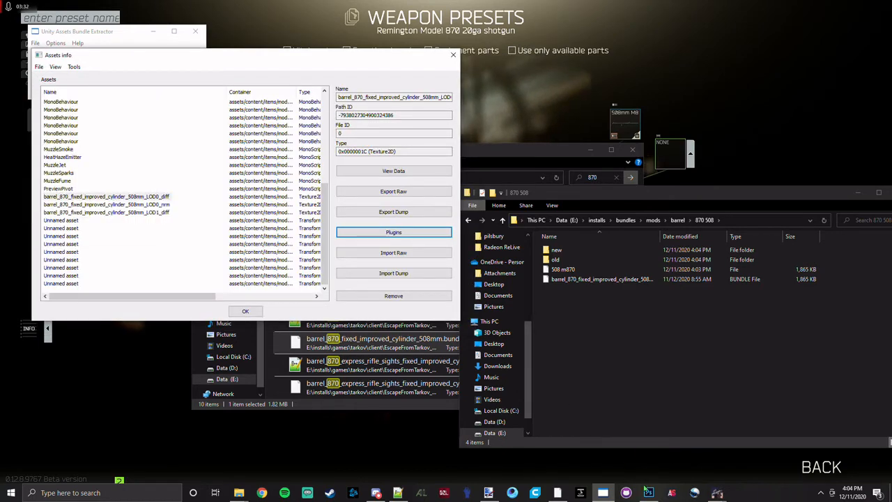
Switch to Photoshop and open the exported barrel LOD0_diff TGA from bundles > mods > barrel > 870 508 > old.
click(648, 492)
click(44, 8)
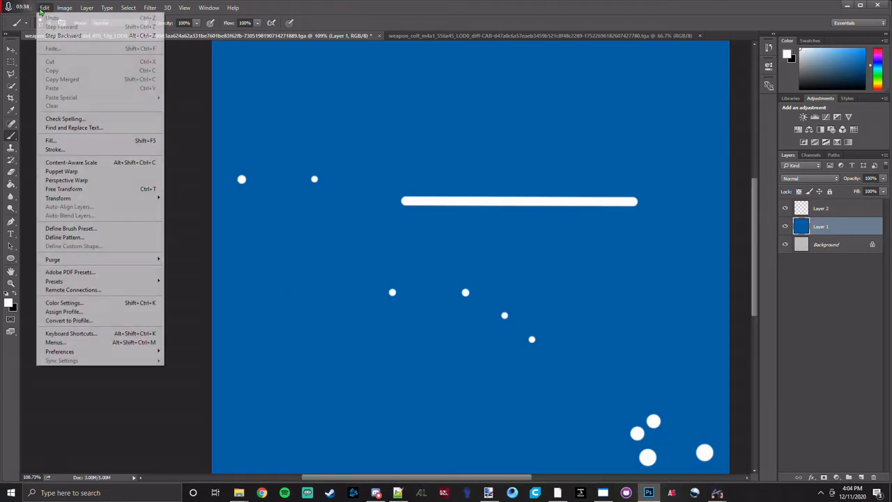
click(30, 27)
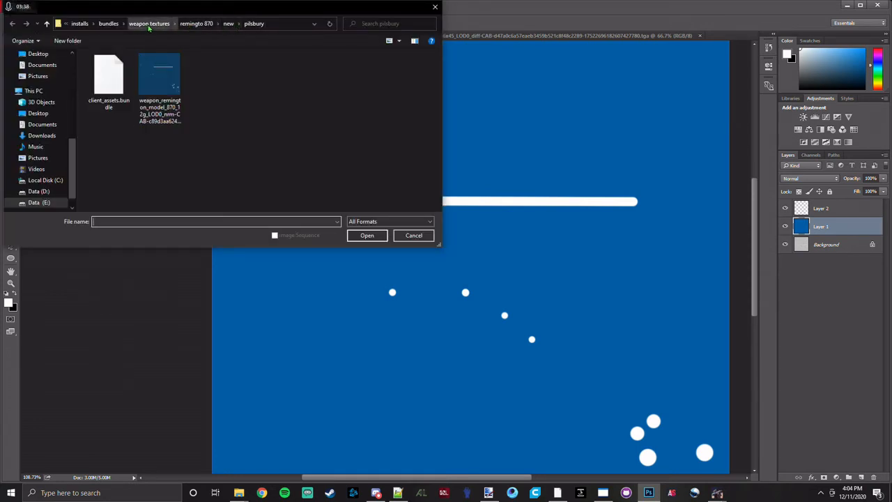
click(108, 23)
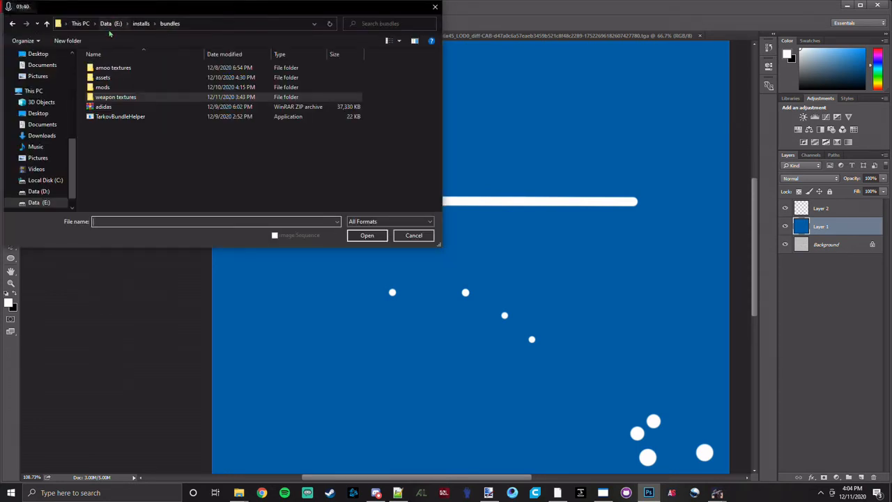
double_click(102, 87)
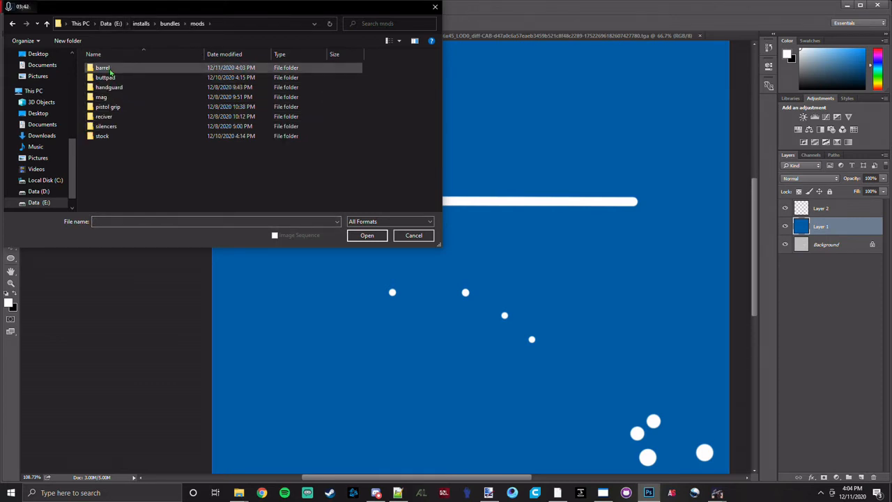
double_click(108, 69)
double_click(114, 78)
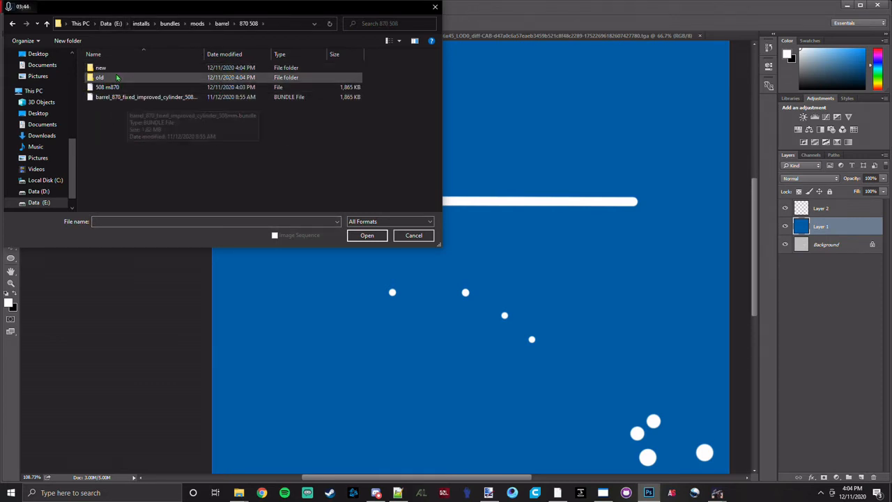
double_click(117, 78)
double_click(115, 89)
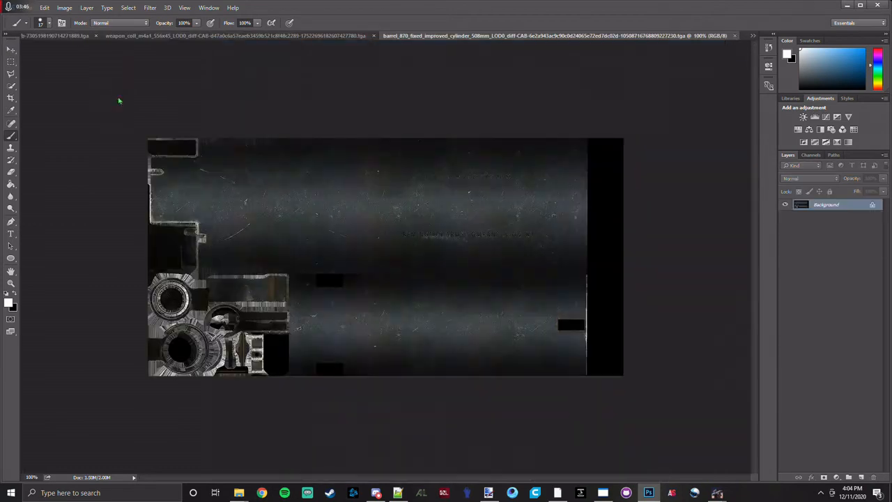
Desaturate the barrel texture's Background layer.
click(64, 8)
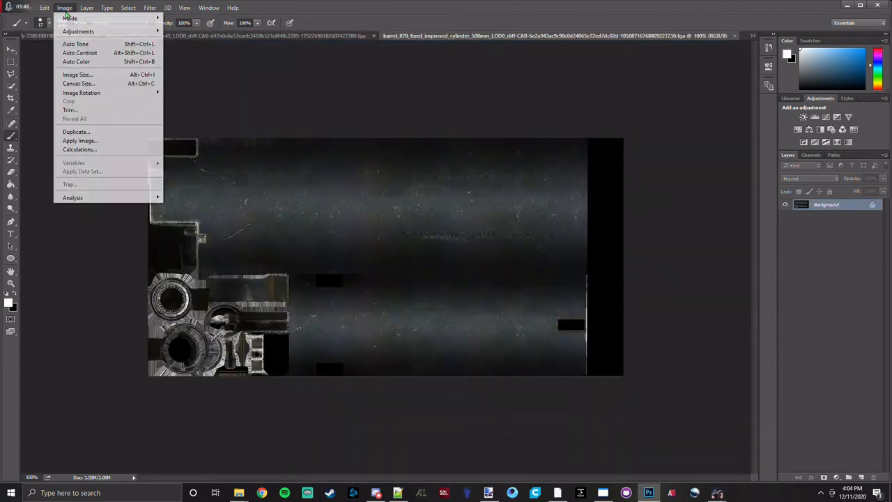
mouse_move(141, 32)
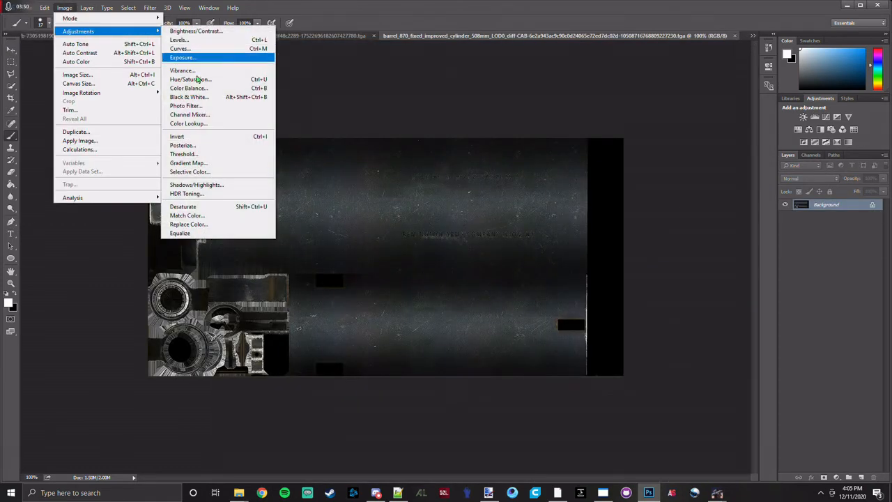
click(189, 207)
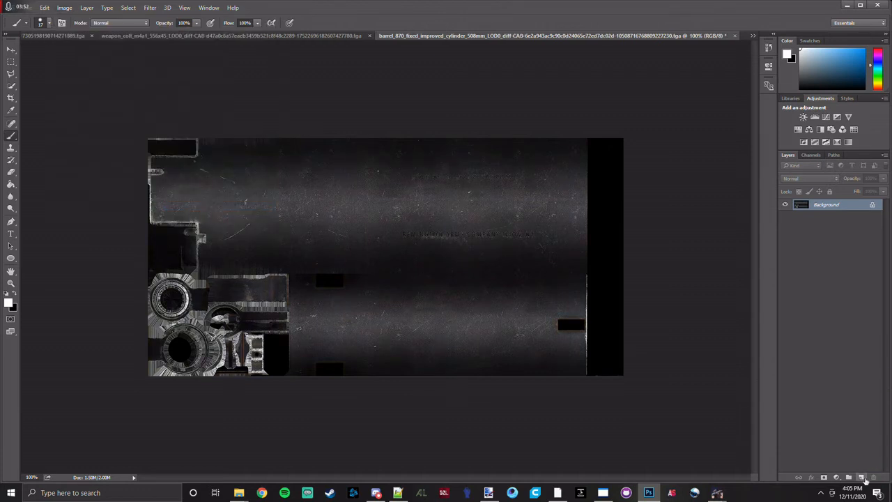
Add a new layer above the Background and cover the whole canvas with white using a very large brush.
click(860, 478)
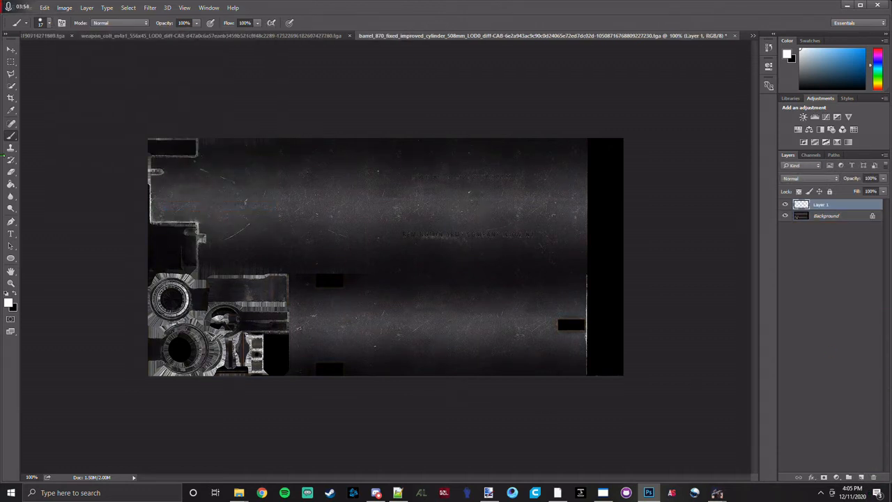
drag(289, 239, 414, 224)
mouse_move(209, 219)
mouse_down()
mouse_move(513, 300)
mouse_move(377, 319)
mouse_move(266, 268)
mouse_move(400, 169)
mouse_up()
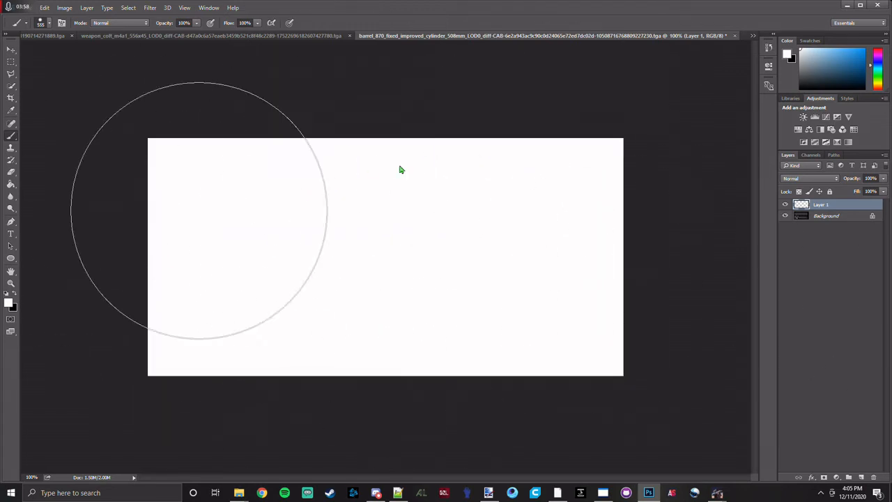
Save the white barrel texture as a 32 bits/pixel Targa file in 870 508 > new > pilsbury, keeping its file name.
click(25, 7)
click(59, 110)
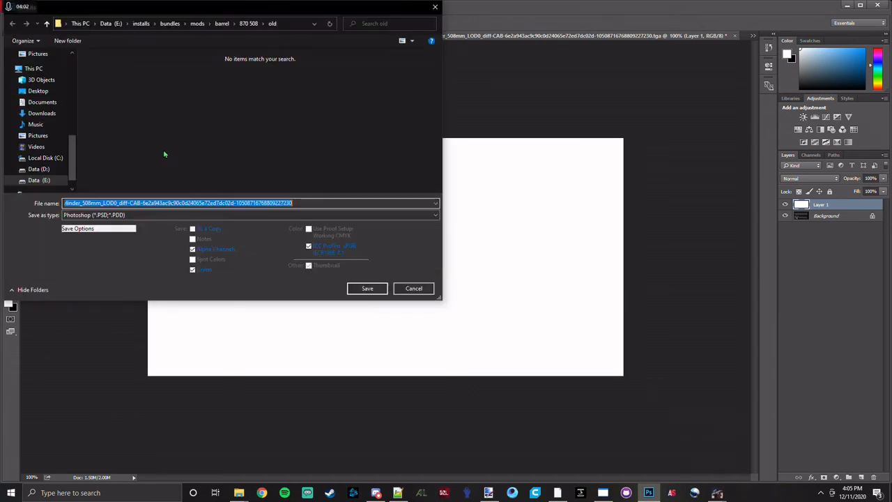
click(132, 215)
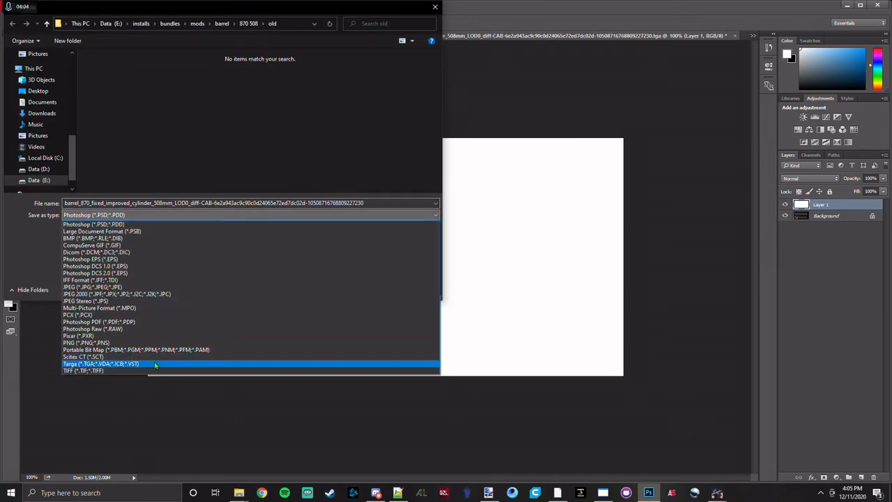
click(155, 365)
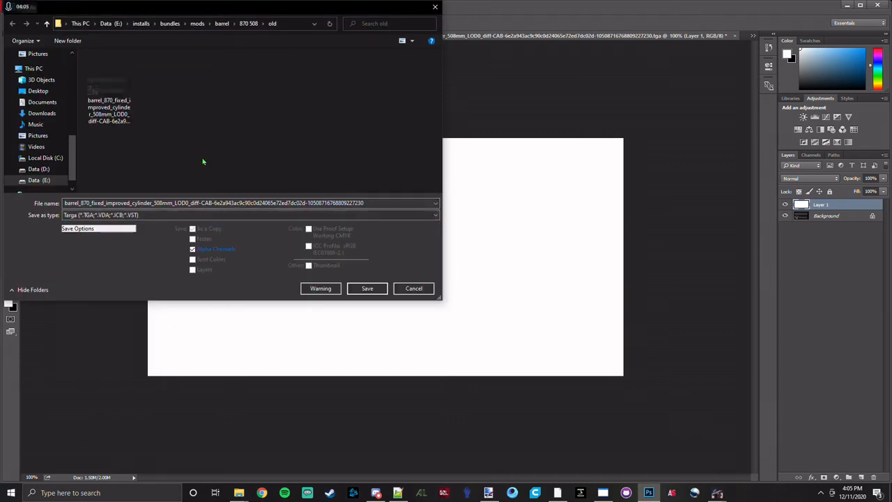
click(248, 23)
double_click(158, 68)
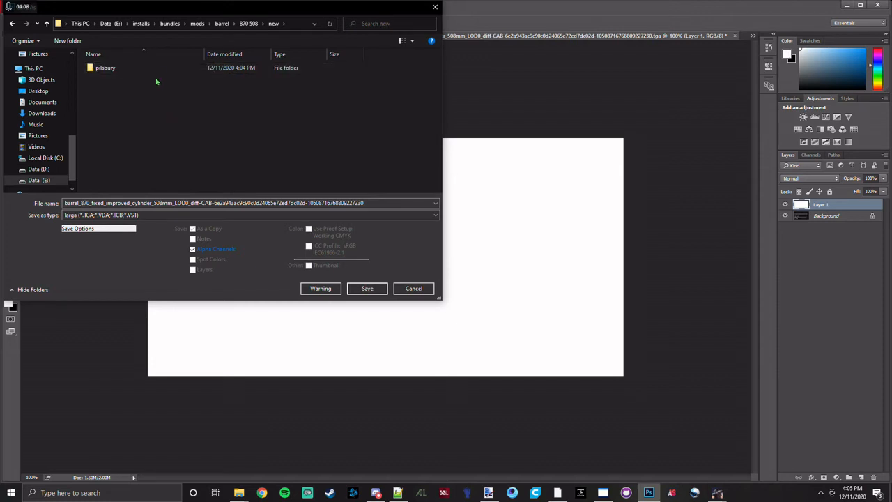
double_click(154, 72)
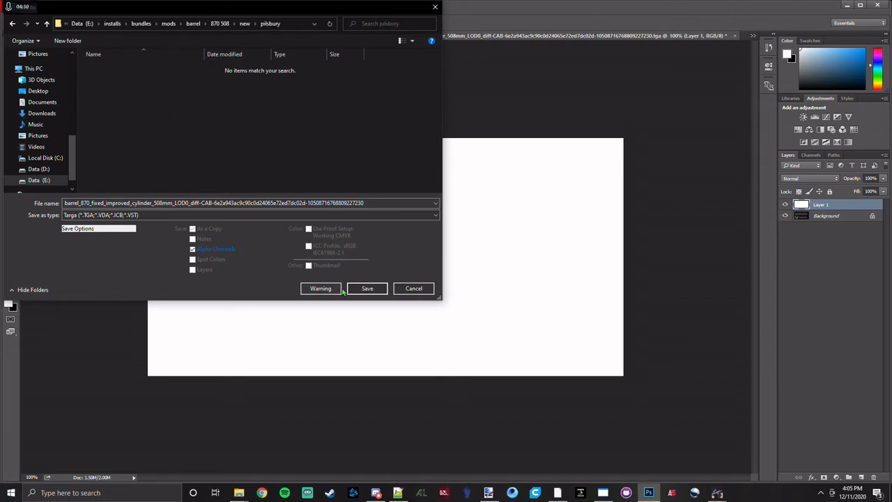
click(365, 288)
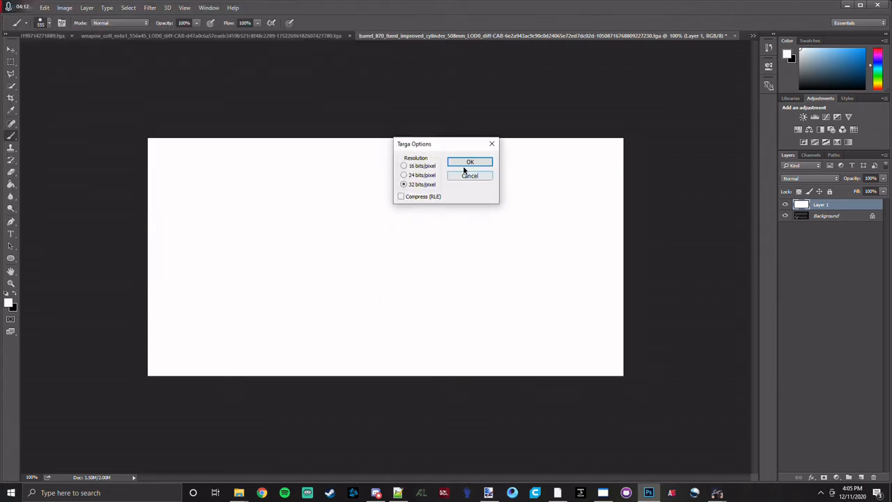
click(464, 164)
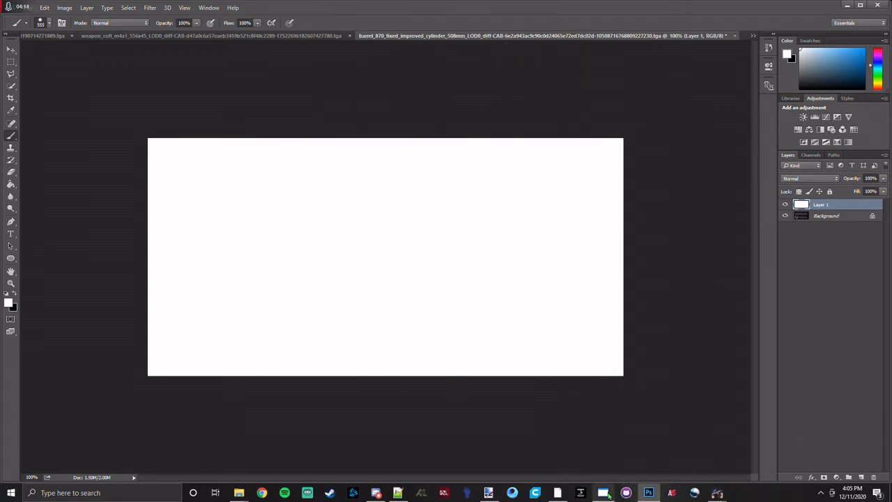
Switch to Unity Assets Bundle Extractor and replace the barrel's LOD0_diff texture with the edited TGA from 870 508 > new > pilsbury.
click(600, 494)
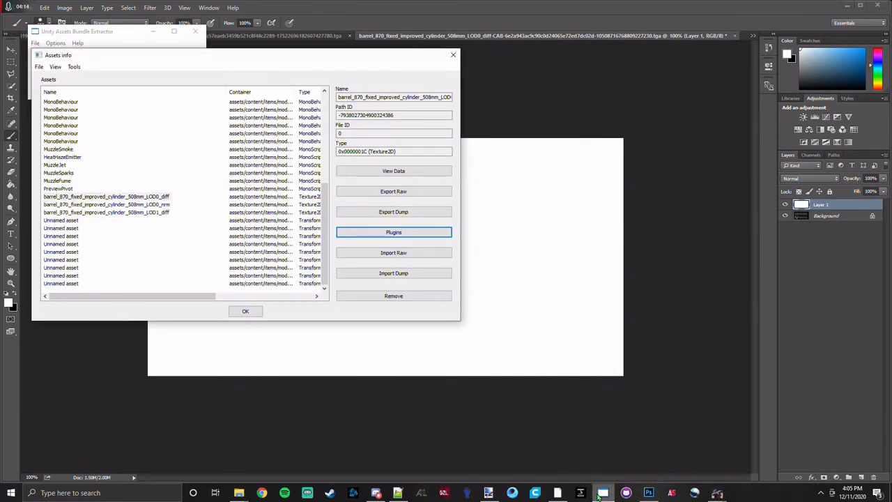
click(166, 198)
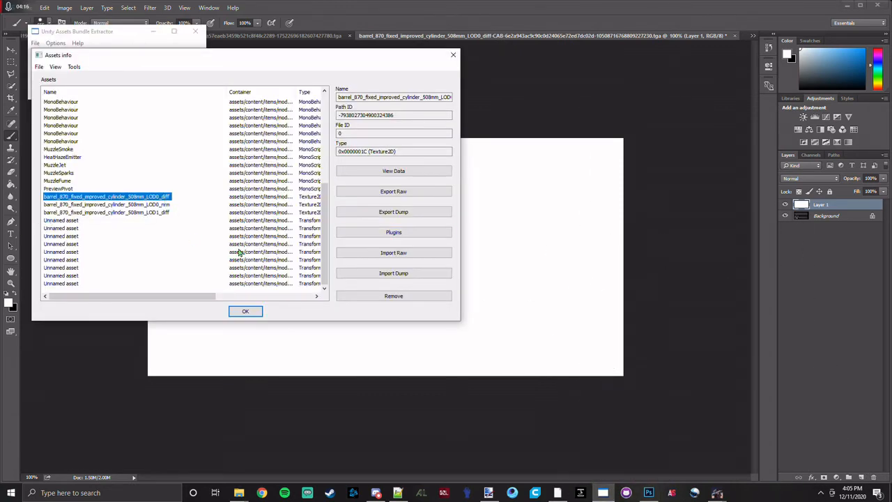
click(411, 234)
click(61, 105)
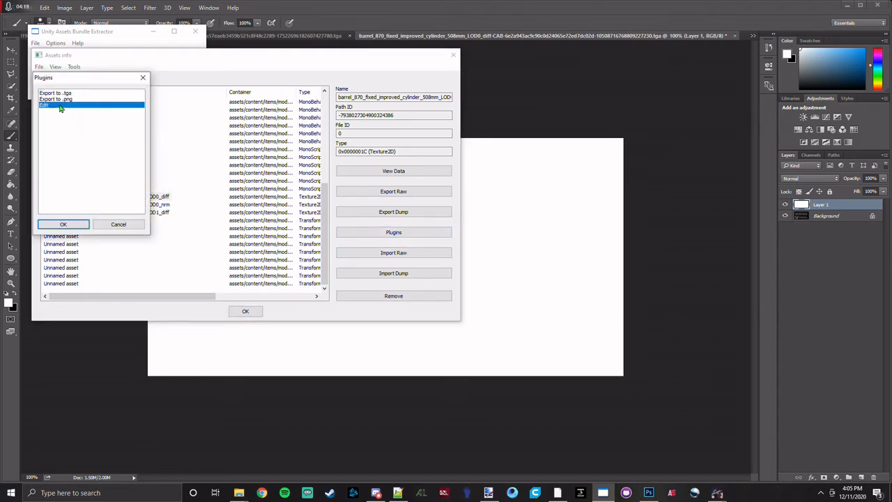
click(64, 224)
click(141, 245)
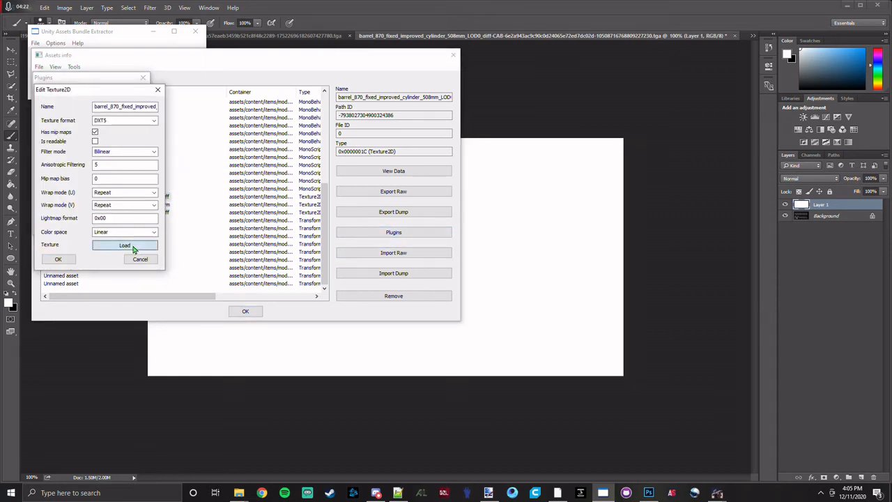
click(277, 121)
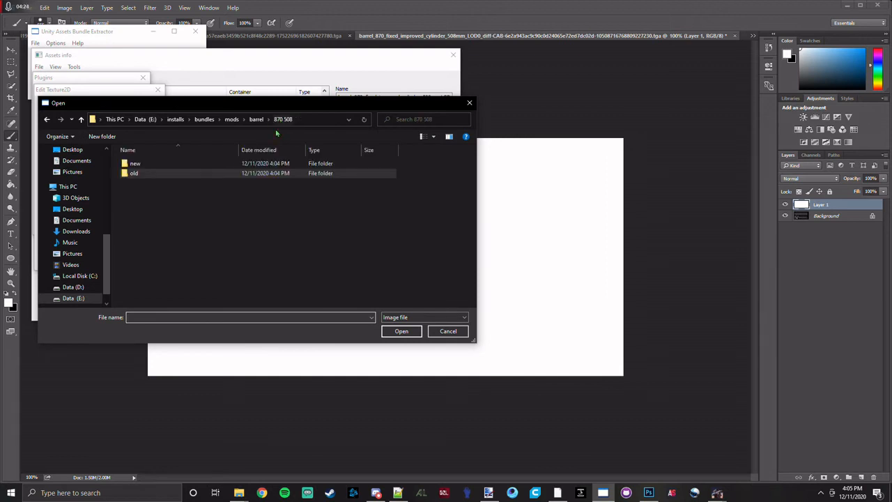
double_click(138, 163)
double_click(138, 163)
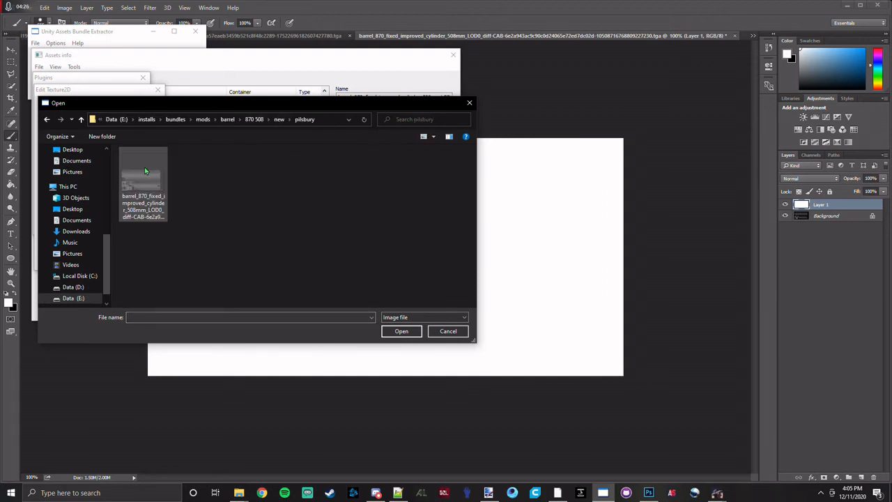
double_click(139, 171)
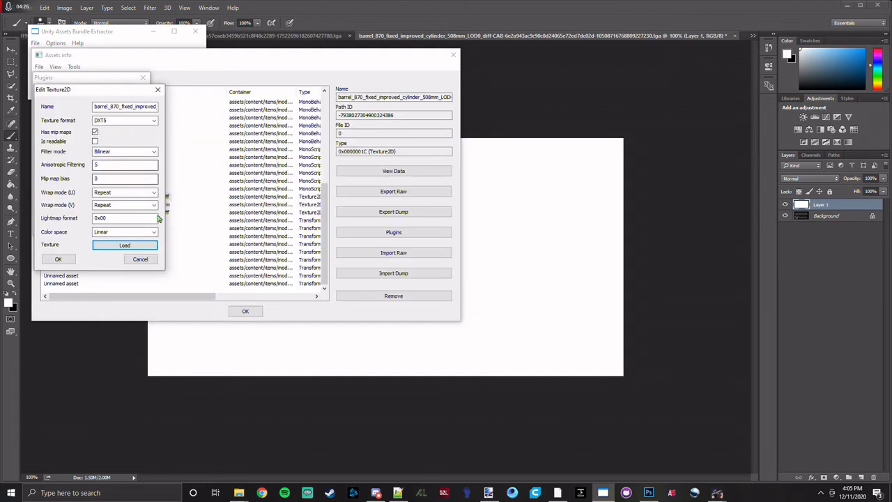
click(58, 260)
click(95, 133)
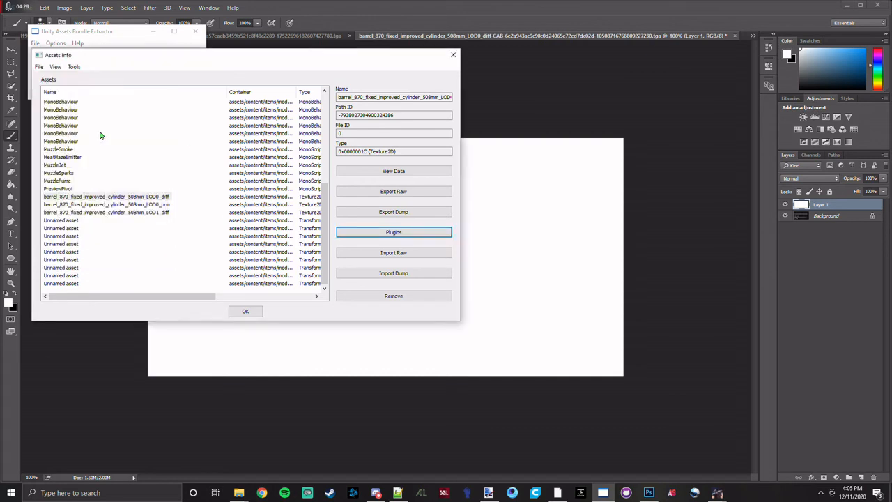
Save the asset changes and close the Assets info window.
click(39, 66)
click(56, 87)
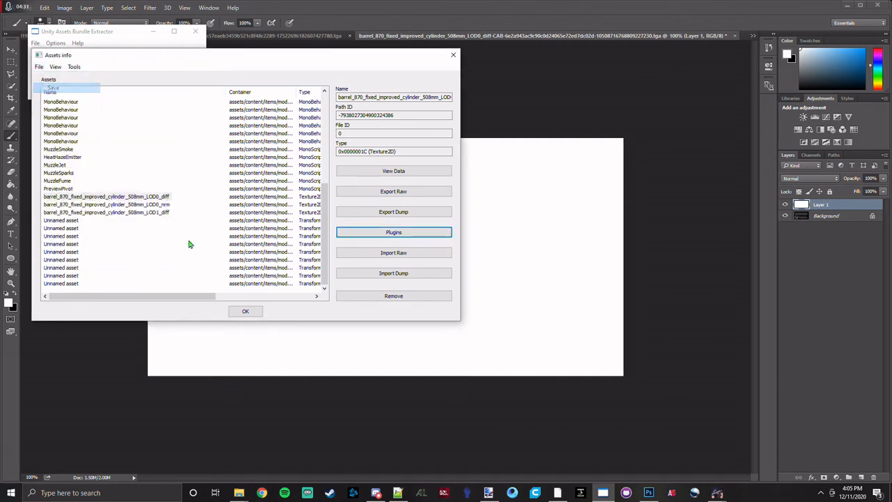
click(247, 311)
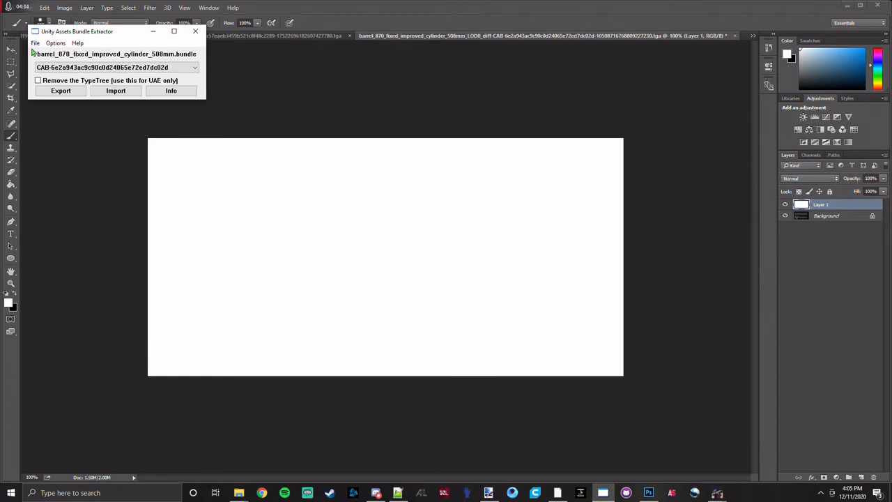
Save the modified bundle as barrel_870_fixed_improved_cylinder_508mm.bundle in 870 508 > new > pilsbury.
click(35, 43)
click(49, 82)
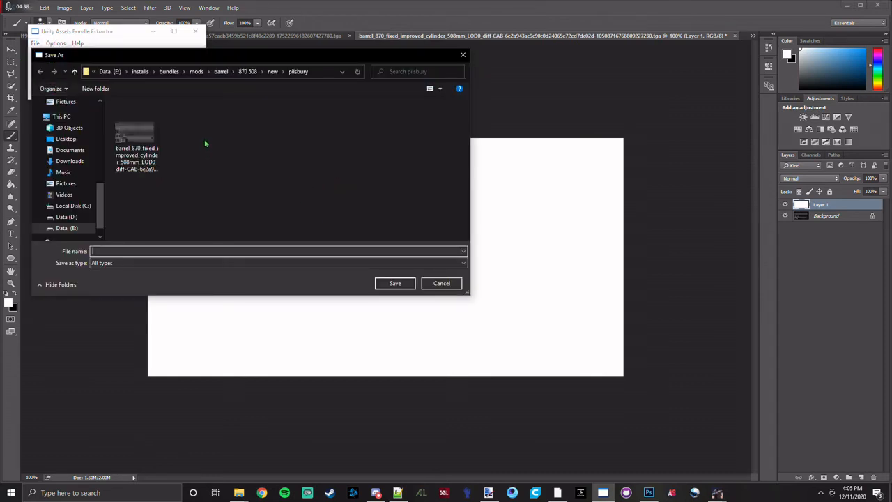
click(273, 71)
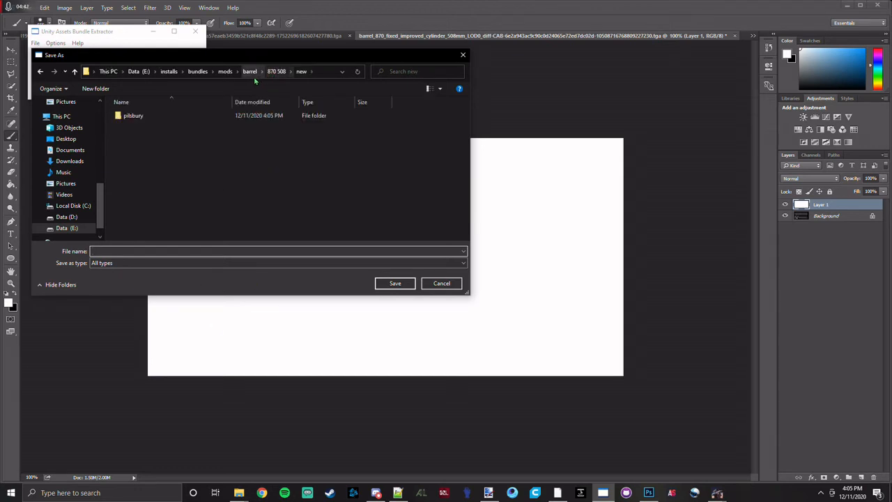
click(249, 71)
double_click(219, 124)
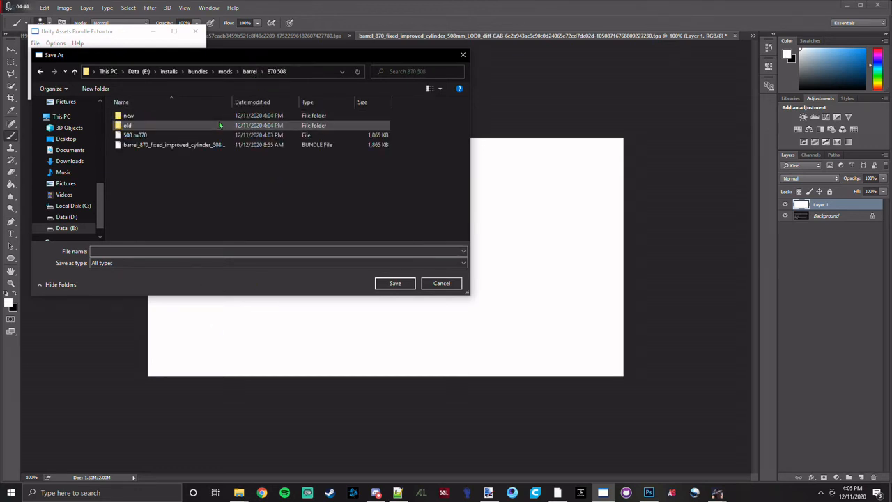
click(192, 146)
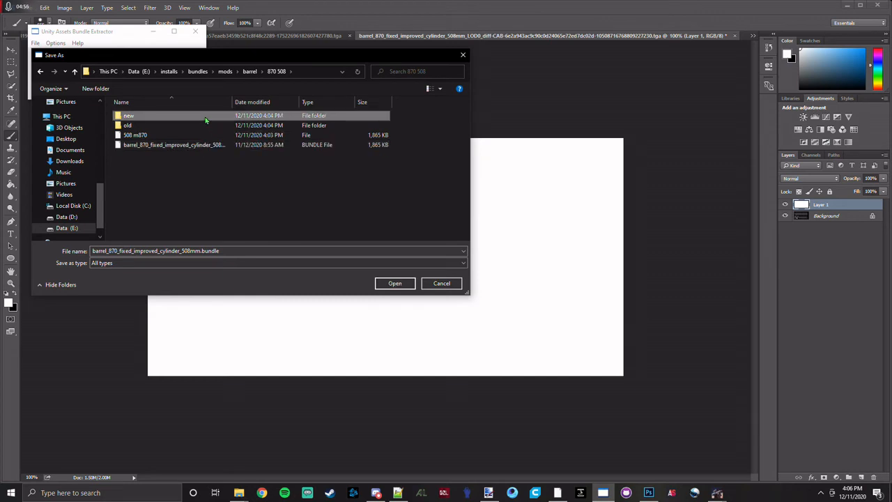
double_click(206, 120)
double_click(206, 117)
click(391, 285)
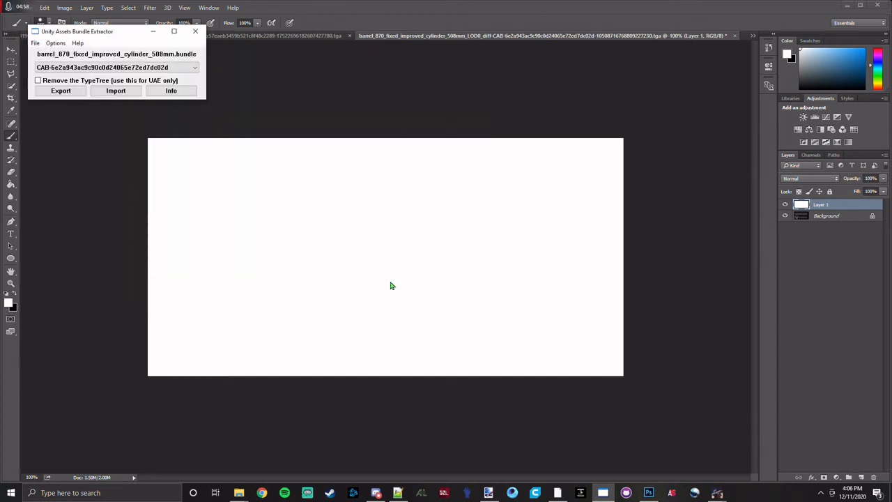
Switch to File Explorer and bring up the reciver, 870 508 and 870 barrel search results windows.
click(239, 492)
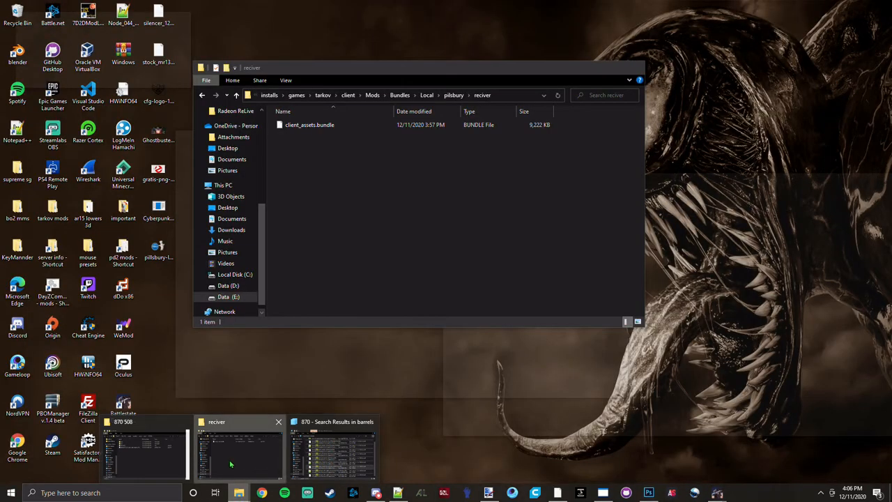
click(237, 457)
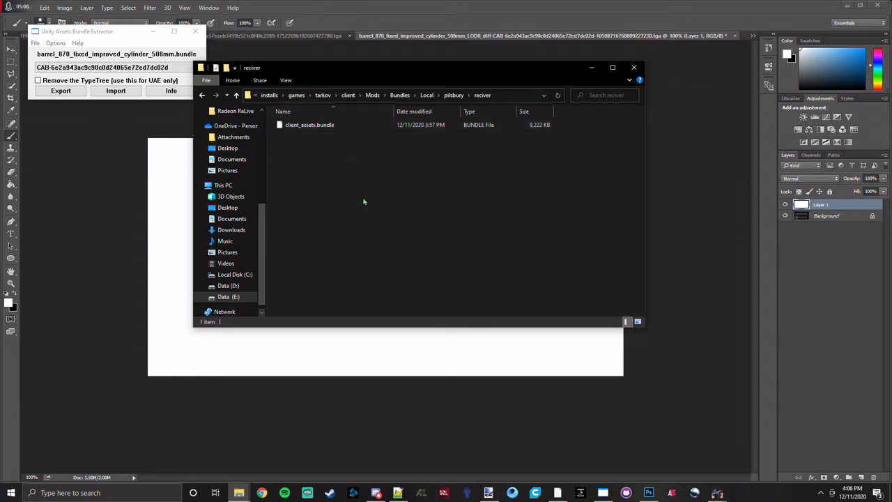
mouse_move(244, 487)
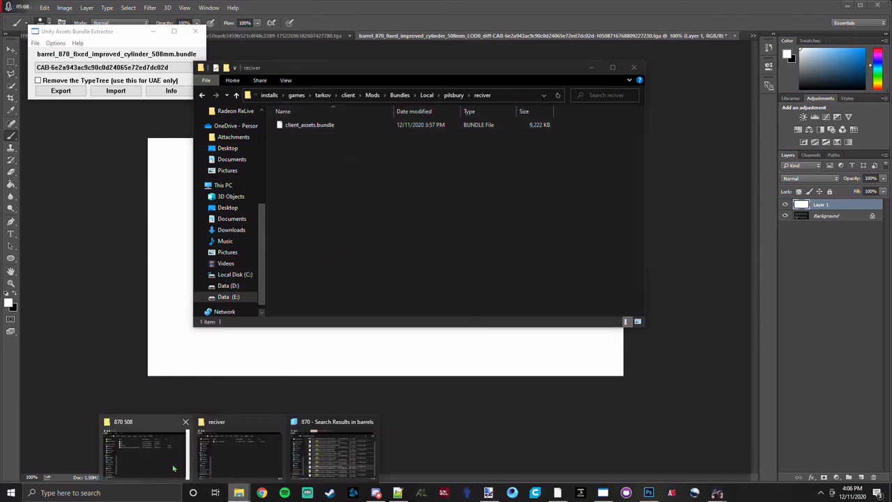
click(147, 461)
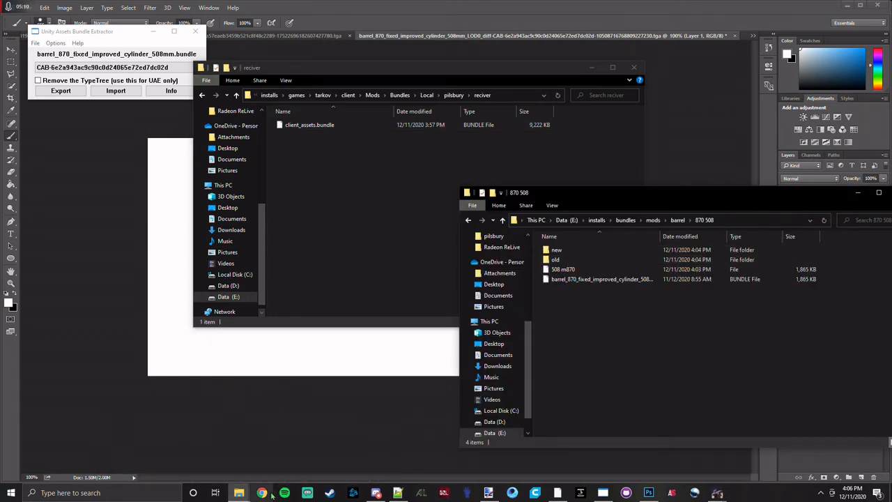
click(239, 492)
click(324, 457)
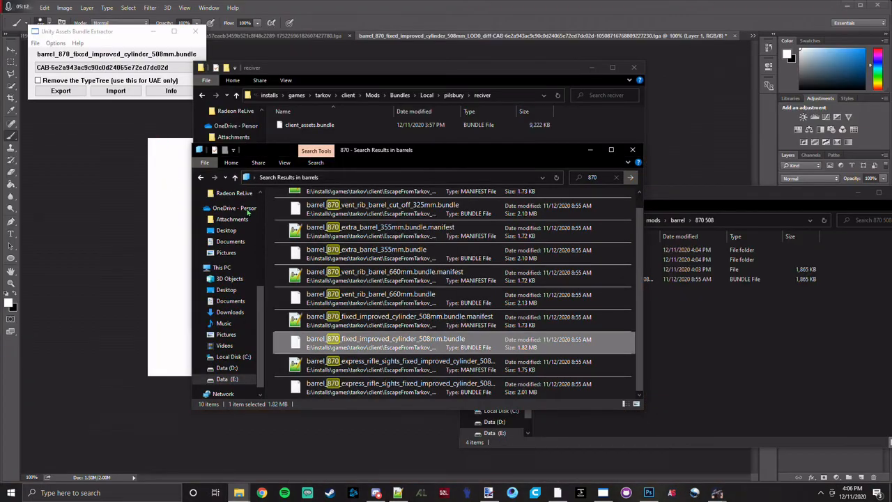
Create a folder named barrel in the client's Mods > Bundles > Local > pilsbury folder.
drag(373, 155, 367, 111)
click(193, 132)
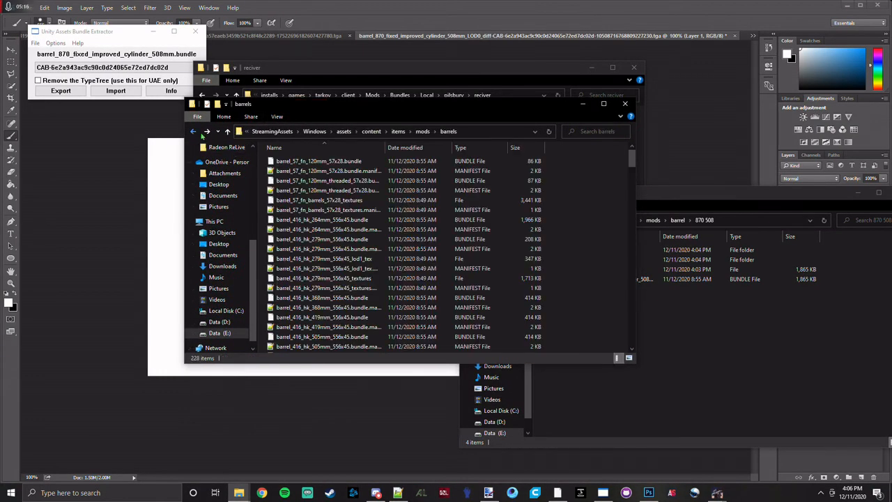
click(277, 132)
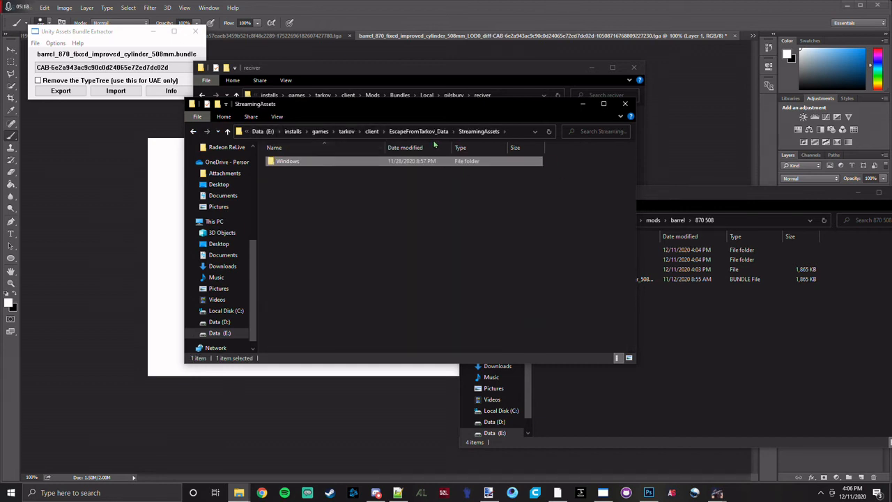
click(372, 132)
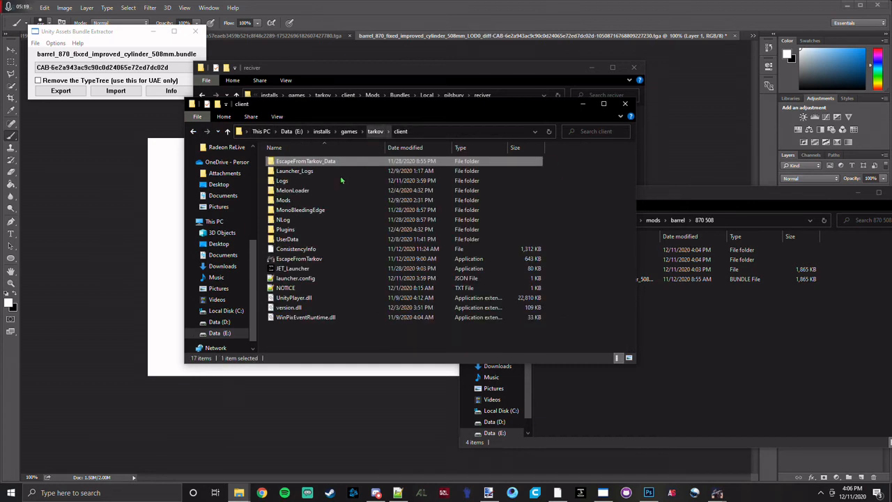
double_click(310, 201)
double_click(299, 162)
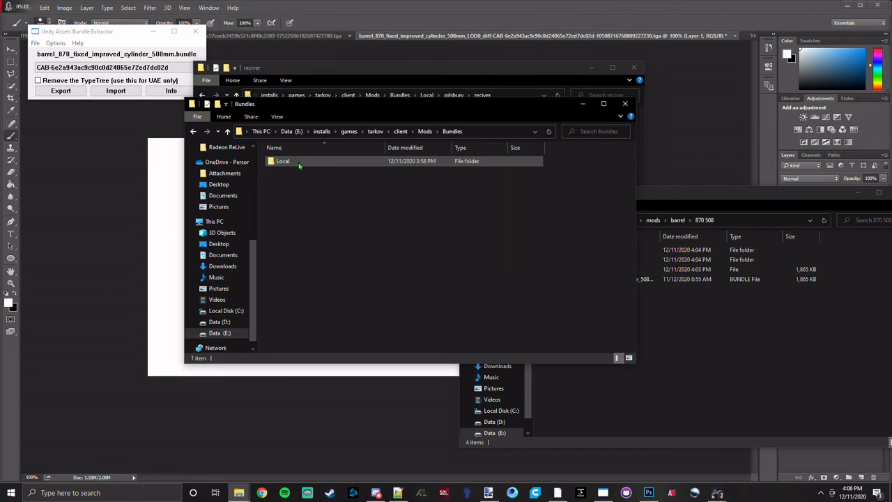
double_click(299, 162)
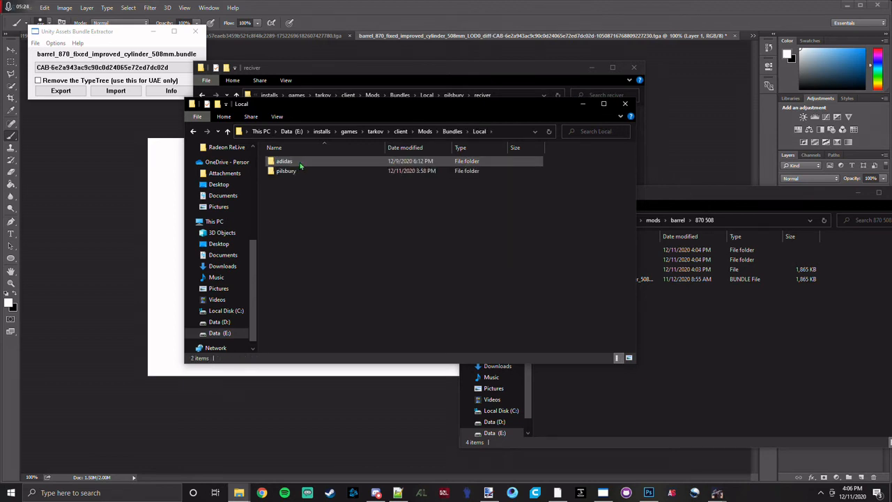
double_click(302, 172)
right_click(317, 203)
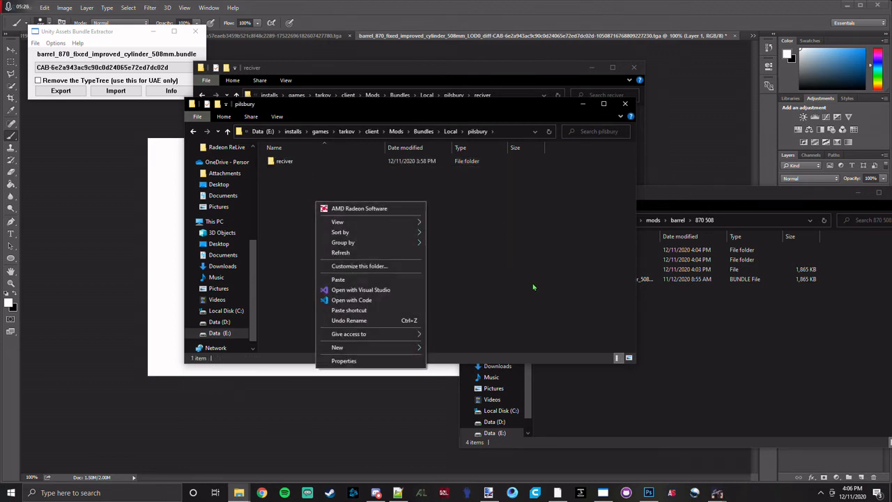
click(433, 348)
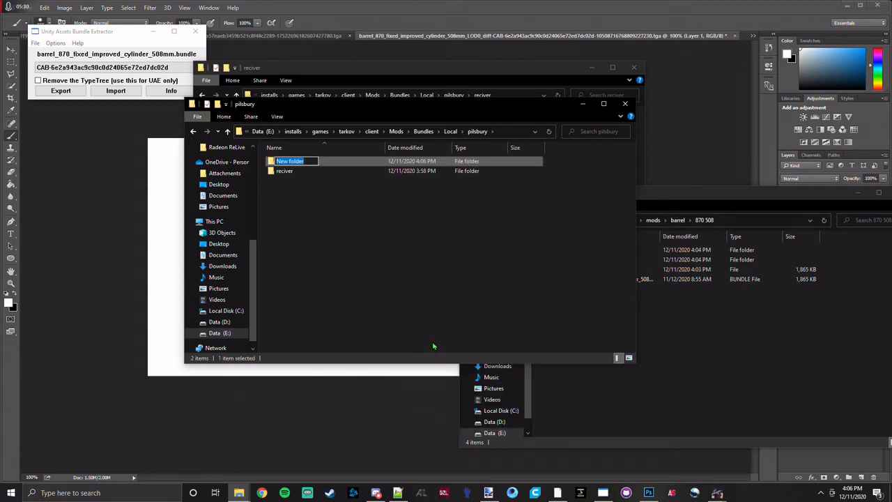
text(barrel)
Paste the copied barrel_870_fixed_improved_cylinder_508mm bundle into Mods > Bundles > Local > pilsbury > barrel.
click(372, 131)
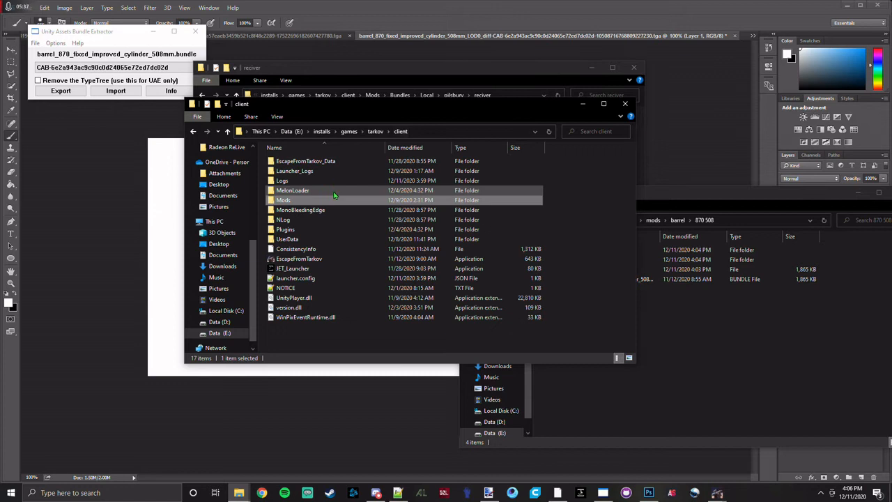
double_click(310, 200)
double_click(299, 163)
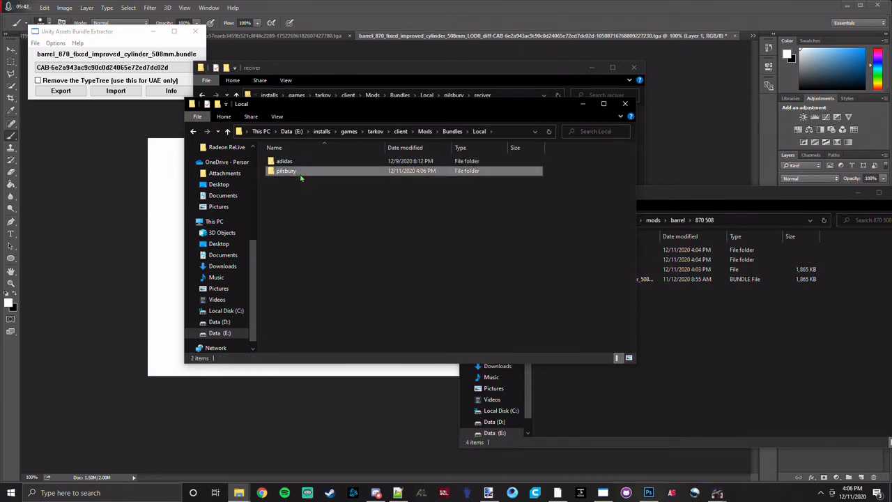
double_click(299, 171)
double_click(296, 165)
right_click(338, 218)
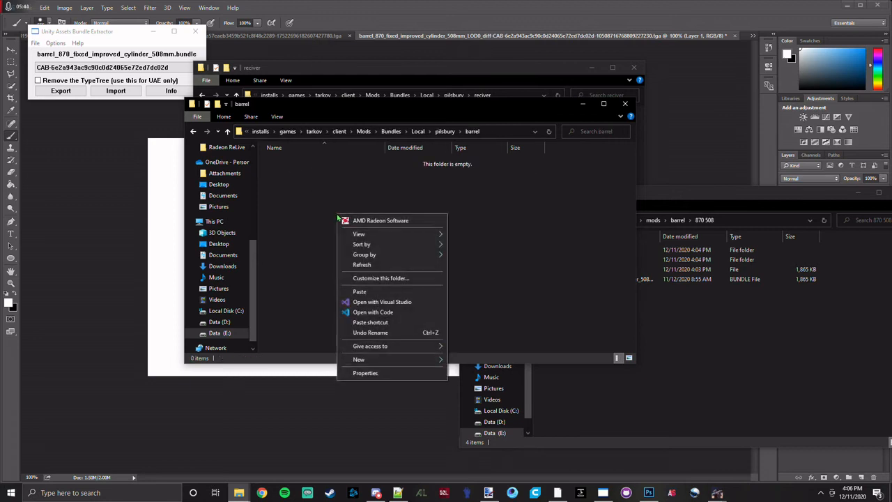
click(389, 294)
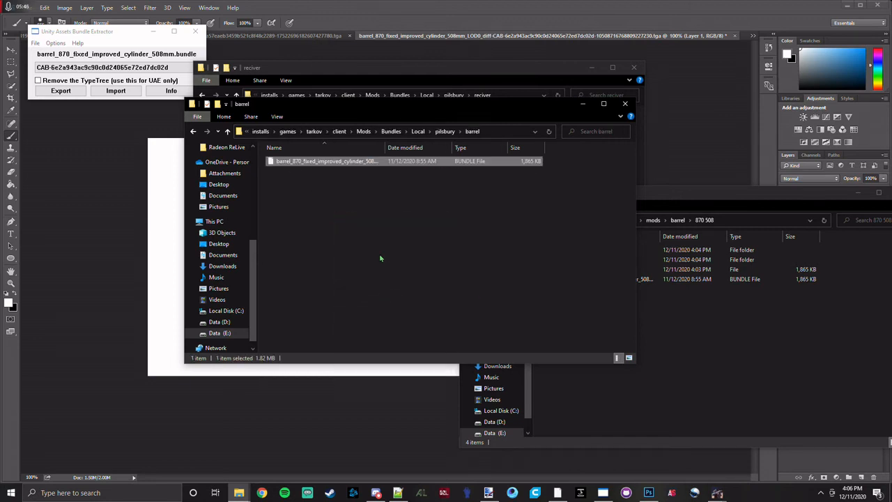
Close the running Escape From Tarkov game, the server window and the JustEmuTarkov launcher.
click(690, 339)
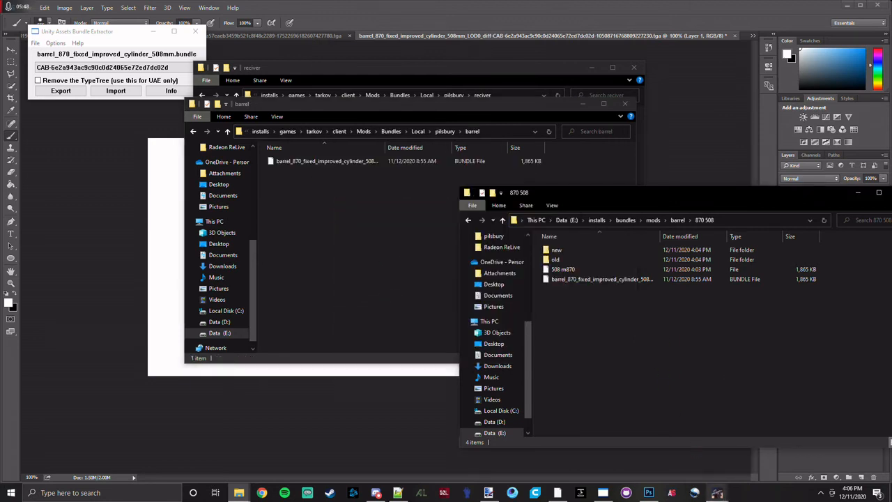
mouse_move(717, 493)
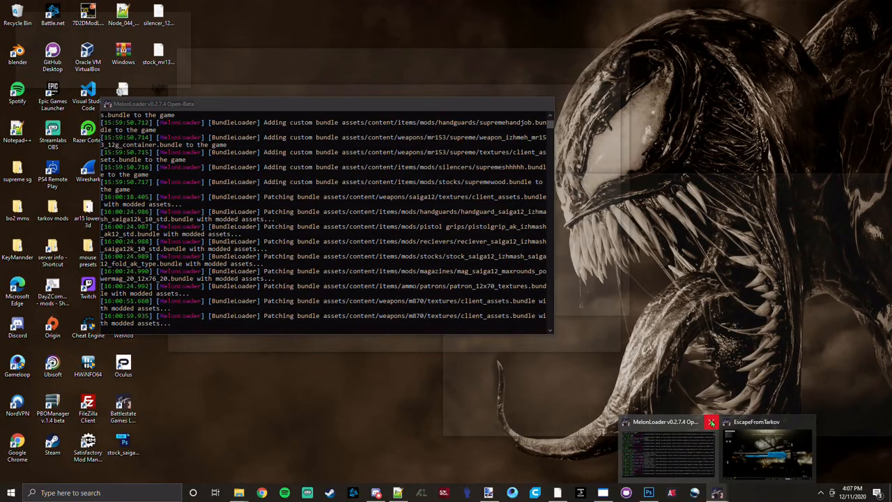
click(711, 421)
right_click(558, 492)
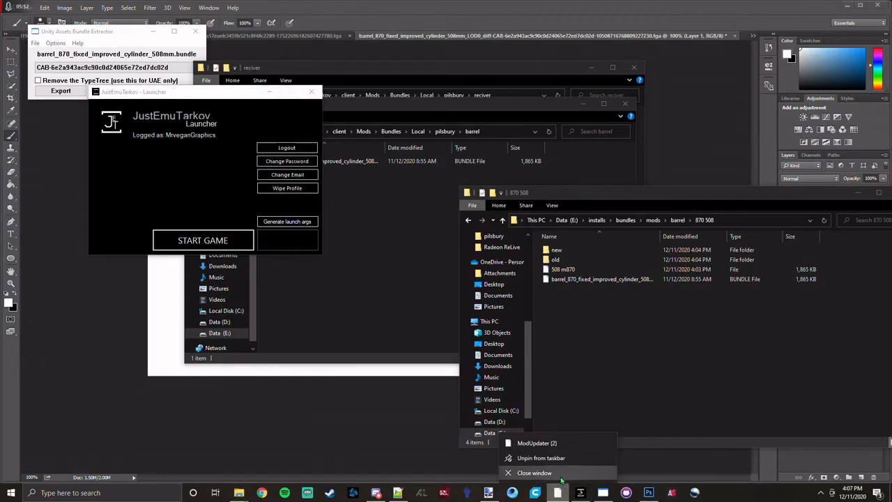
click(561, 480)
right_click(580, 493)
click(567, 486)
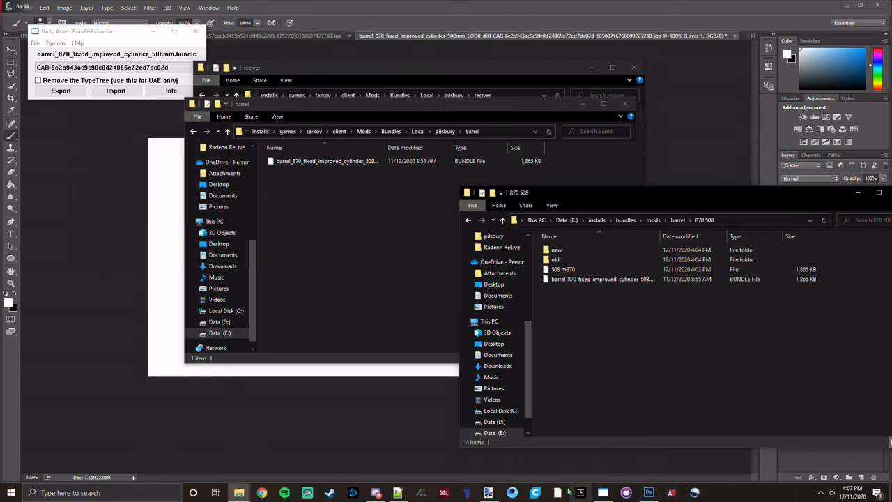
Restart the server and launch Escape From Tarkov.
click(566, 492)
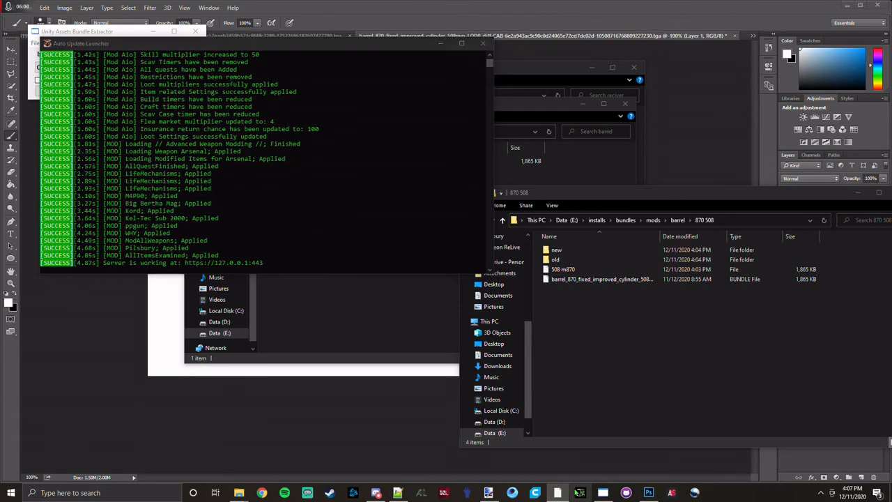
click(186, 200)
click(186, 202)
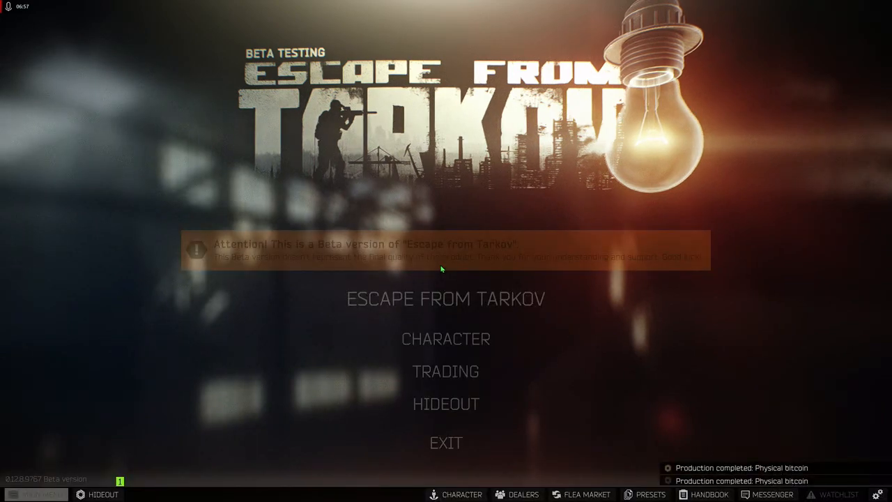
Fit the 508mm M870 barrel to the Remington Model 870 in the weapon presets.
click(446, 339)
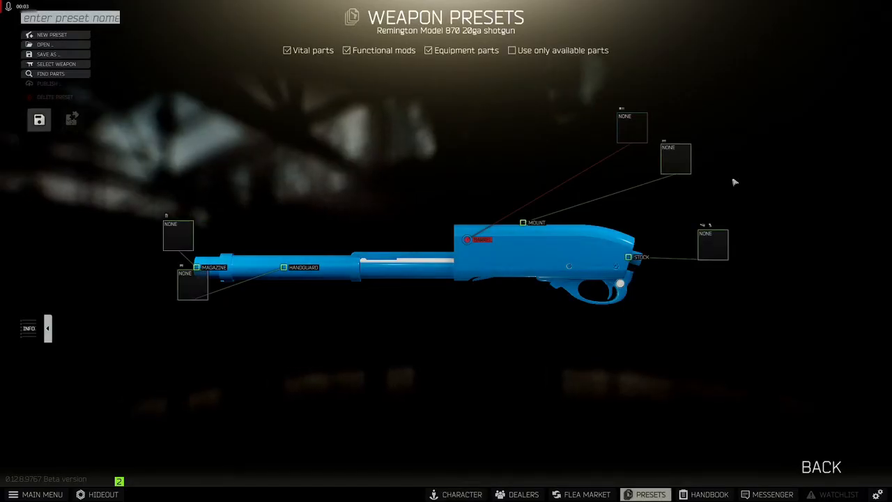
click(652, 124)
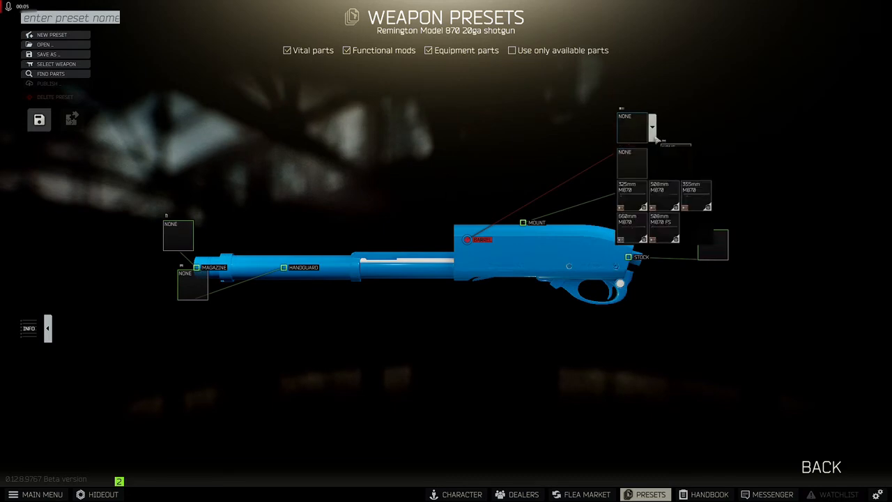
click(658, 197)
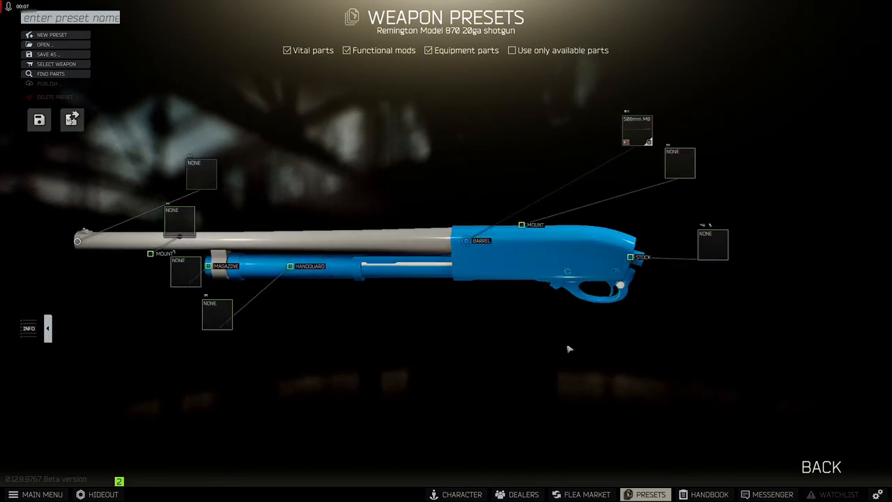
Buy one 508mm M870 barrel from the flea market as the missing part and assemble the shotgun.
click(72, 120)
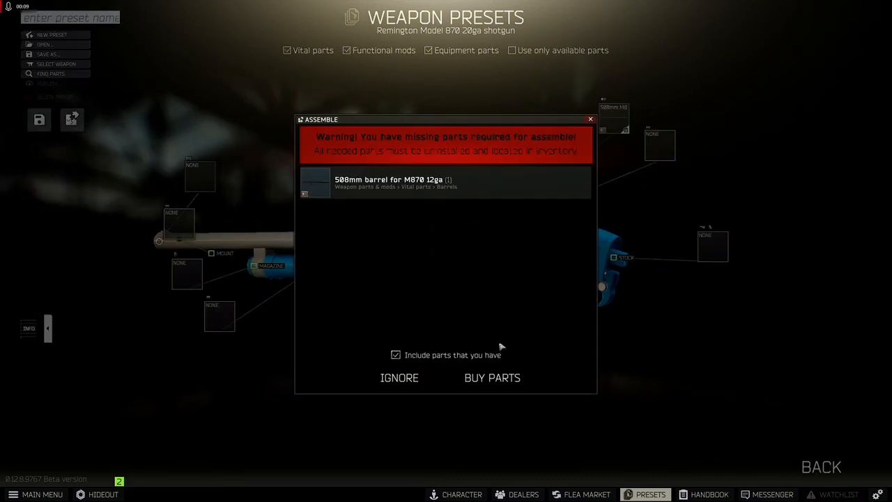
click(502, 378)
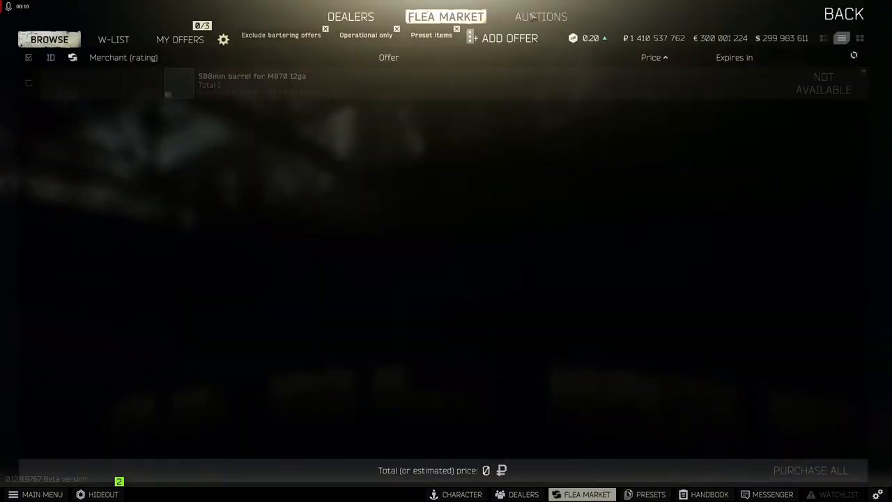
click(474, 39)
click(465, 55)
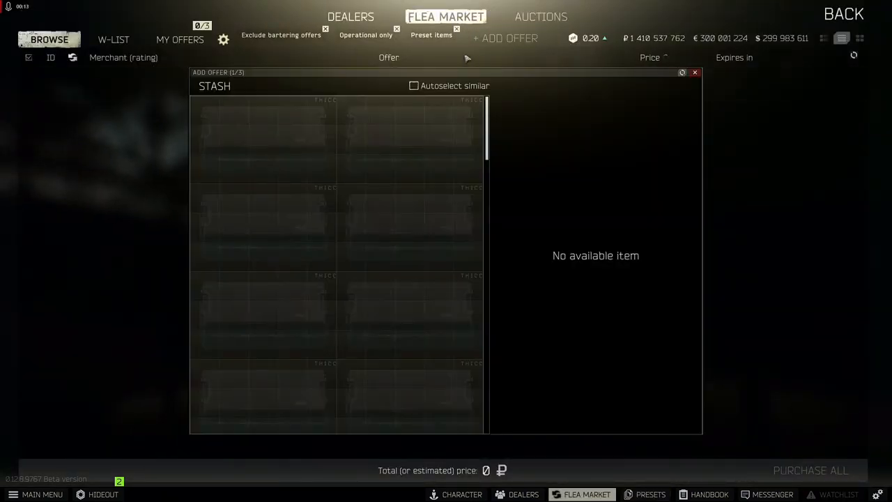
key(Escape)
click(797, 89)
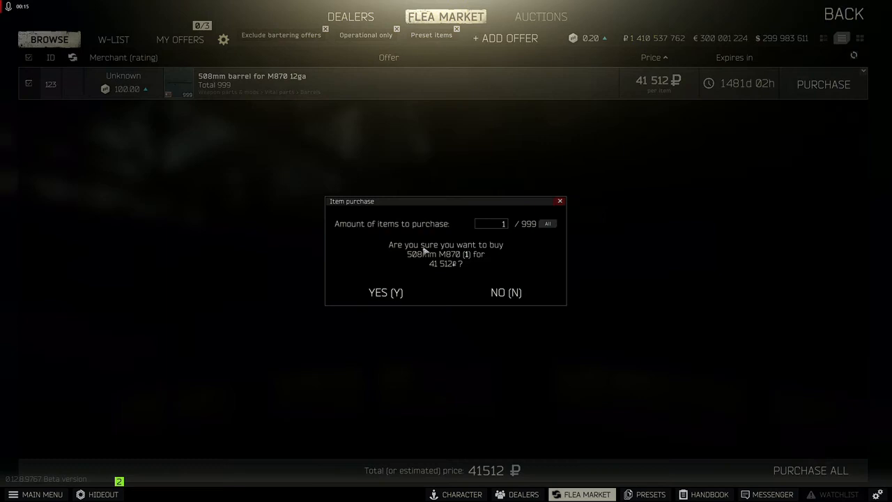
click(359, 292)
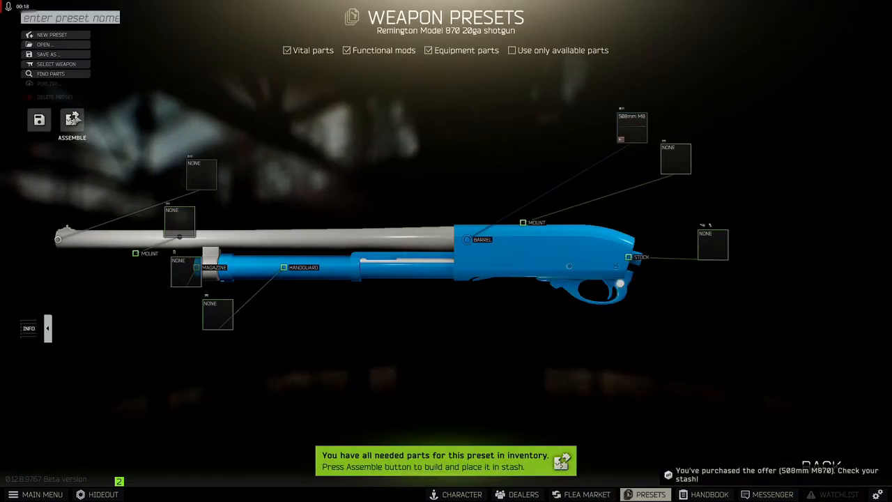
click(71, 120)
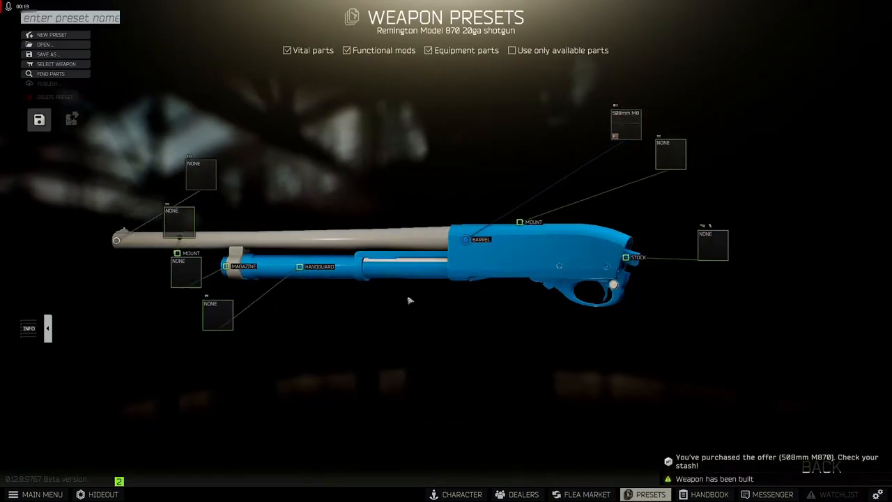
Inspect the assembled shotgun and fit the SPS M870 stock to it.
drag(410, 300, 688, 302)
mouse_move(732, 242)
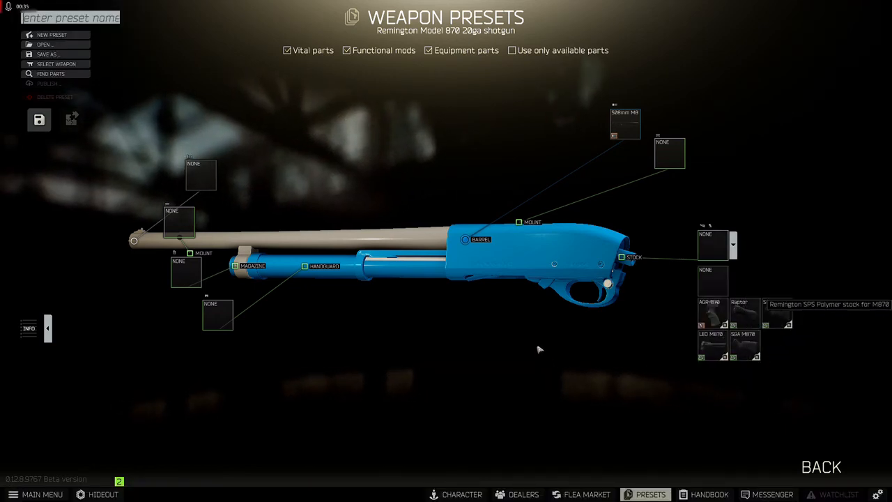
click(791, 314)
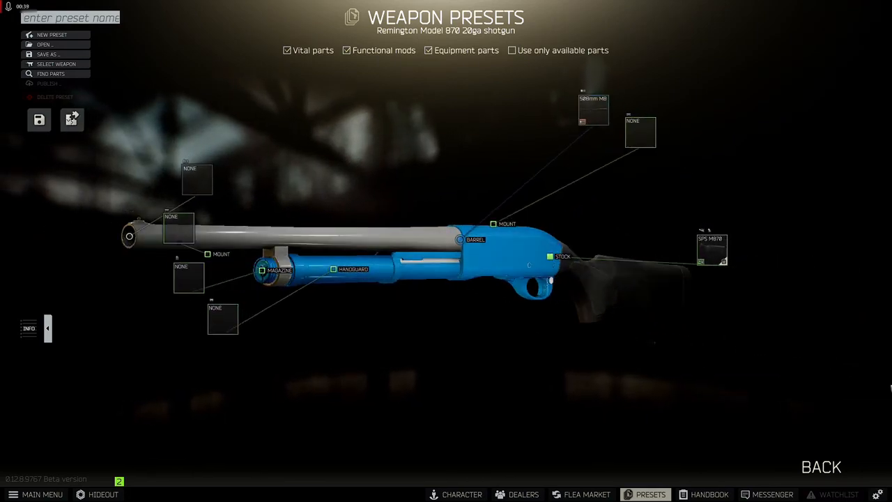
Try the SGA M870 stock on the shotgun and switch back to the SPS M870 stock.
click(724, 257)
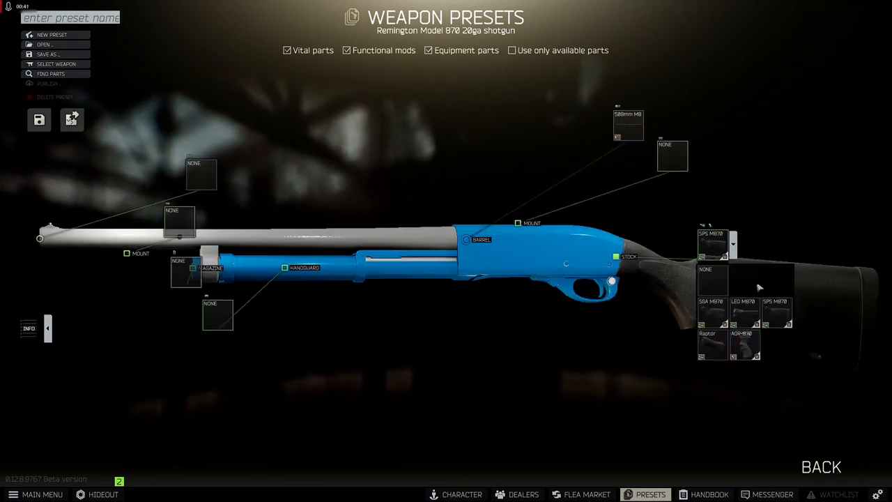
click(713, 312)
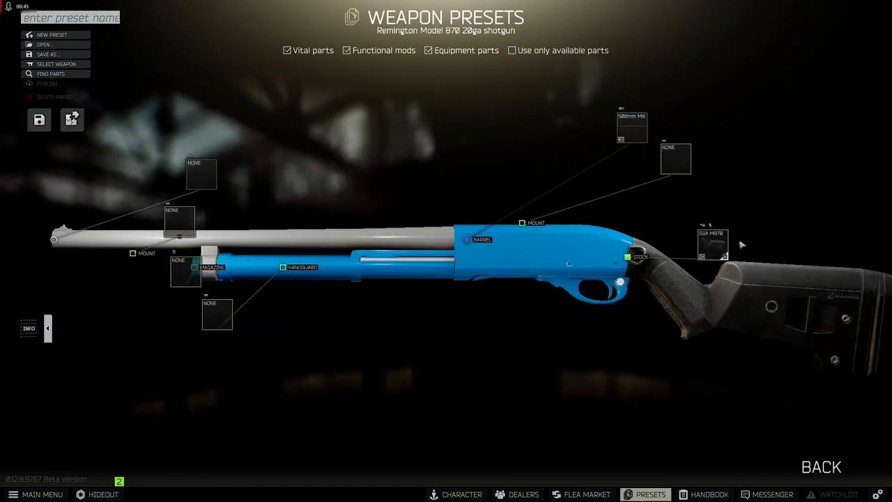
click(717, 247)
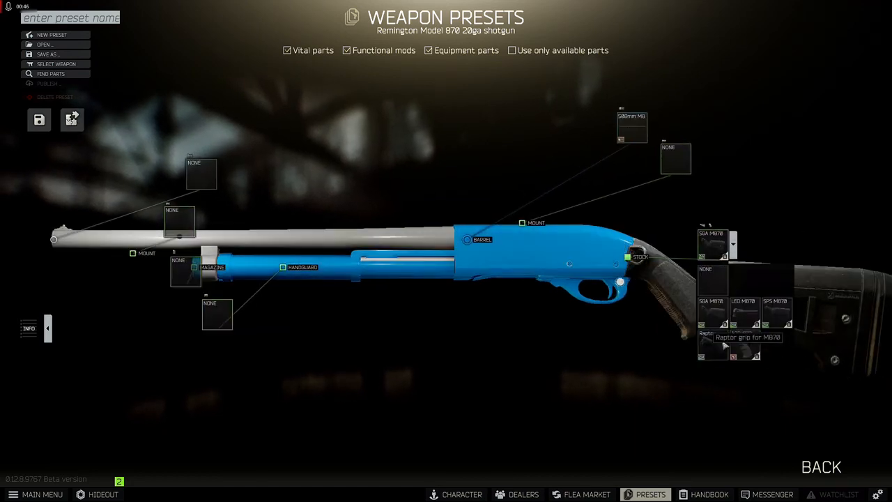
click(776, 314)
Try the LEO M870 stock adapter, browse its attachable stocks, and return to the SPS M870 stock.
click(714, 244)
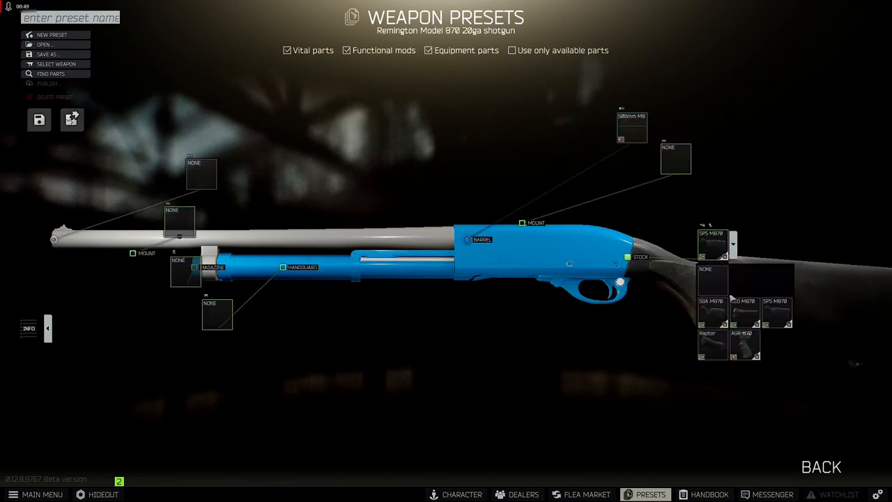
click(728, 305)
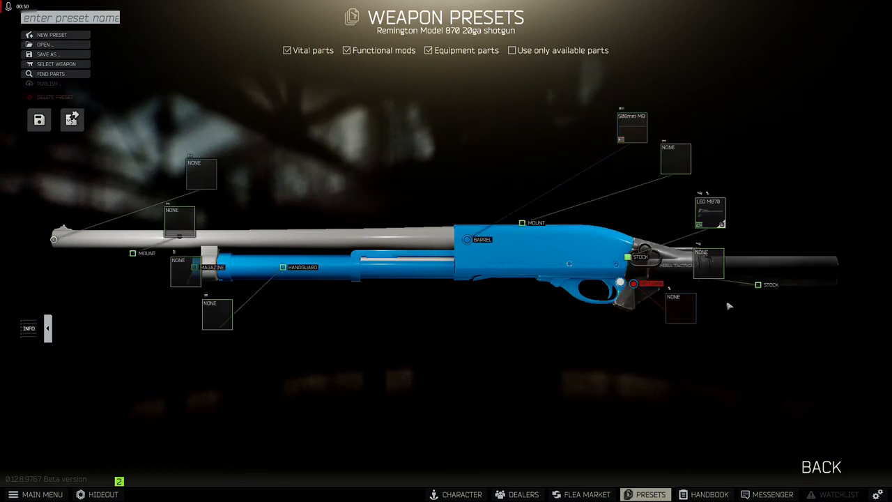
click(722, 268)
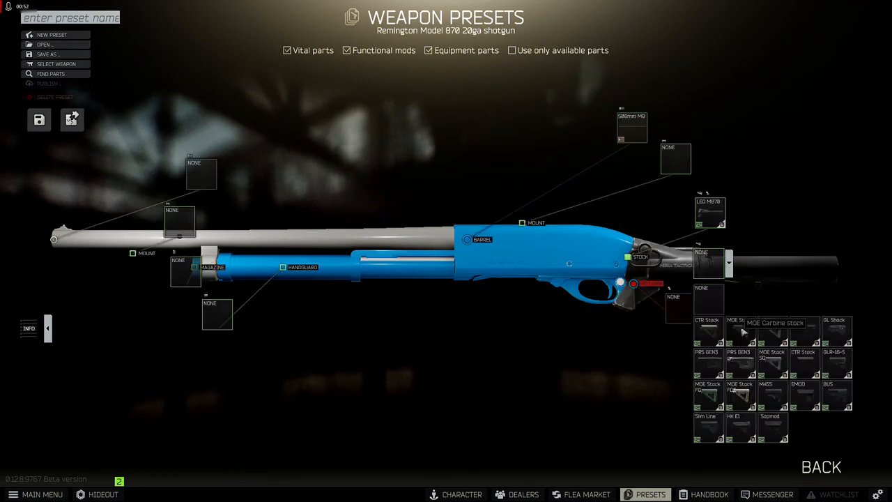
click(718, 212)
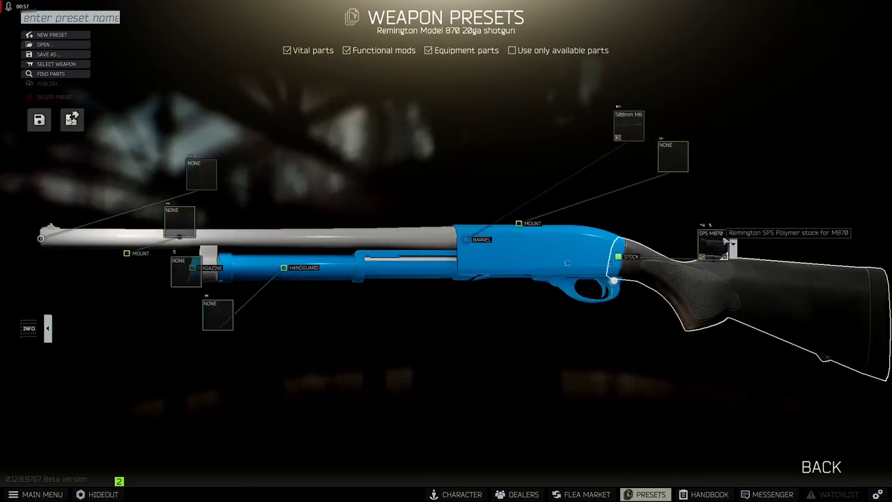
Switch to File Explorer and open the mods\stocks folder inside the Tarkov client's content\items folder.
key(alt+Tab)
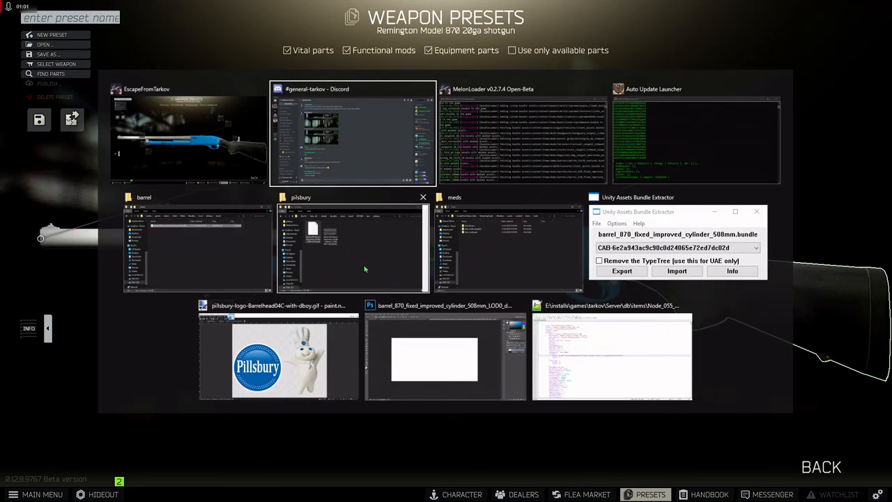
click(450, 278)
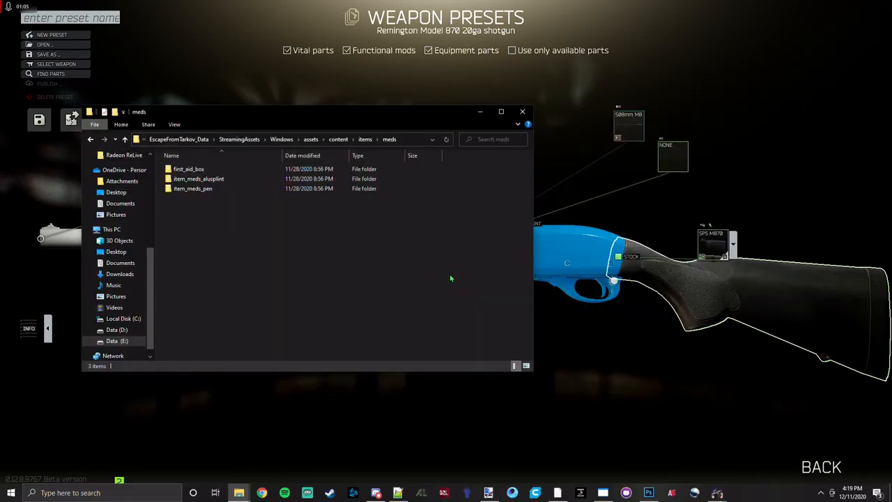
click(365, 139)
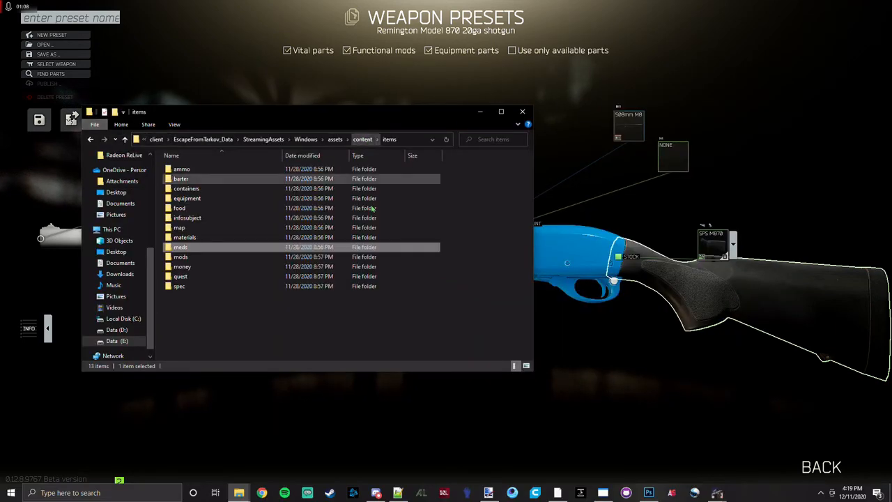
double_click(182, 256)
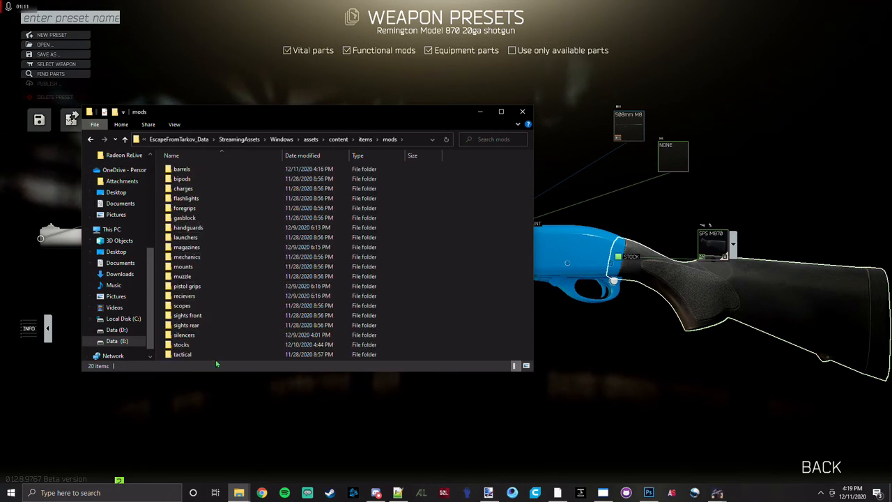
double_click(183, 344)
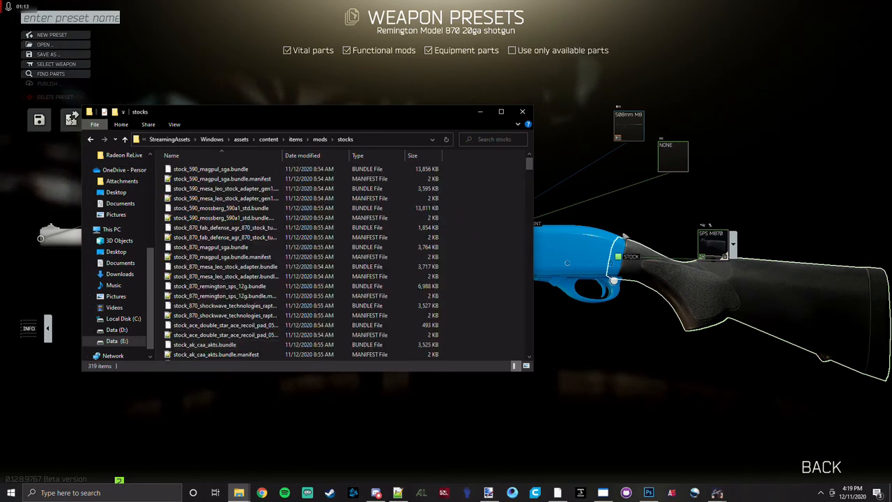
Check the fitted stock's name in the game, search the stocks folder for "sps", and copy stock_870_remington_sps_12g.bundle.
click(738, 203)
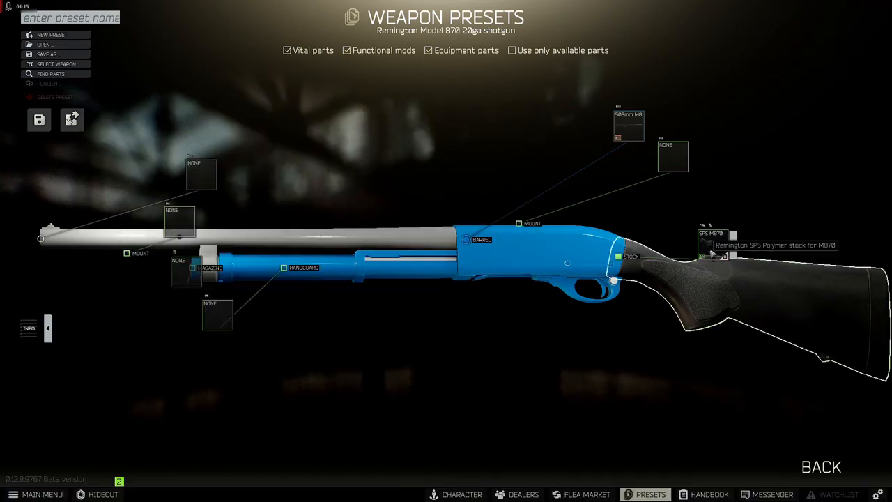
key(alt+Tab)
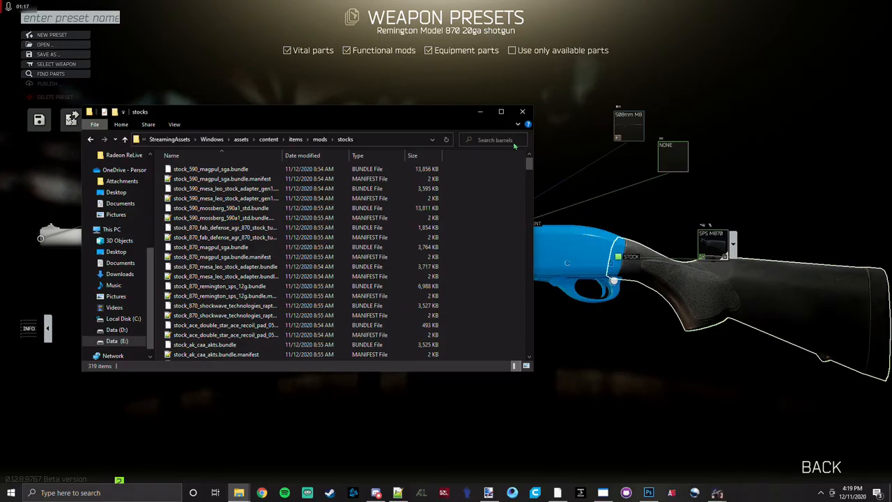
click(514, 143)
text(sps)
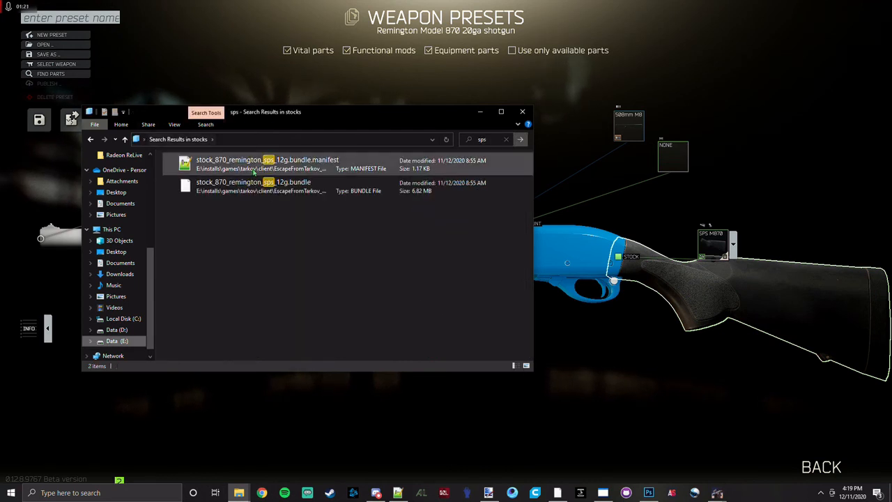
click(269, 190)
right_click(269, 189)
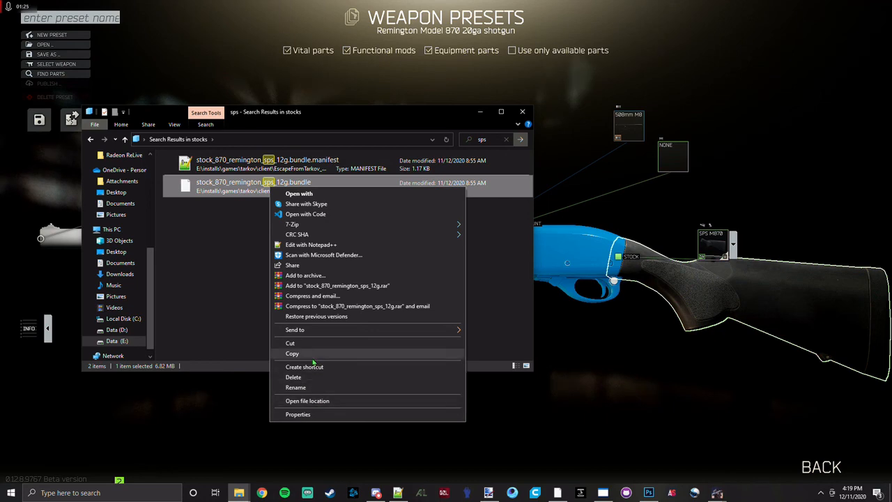
click(275, 427)
Create a folder named "remington 870" inside the bundles\mods\stock folder.
mouse_move(247, 494)
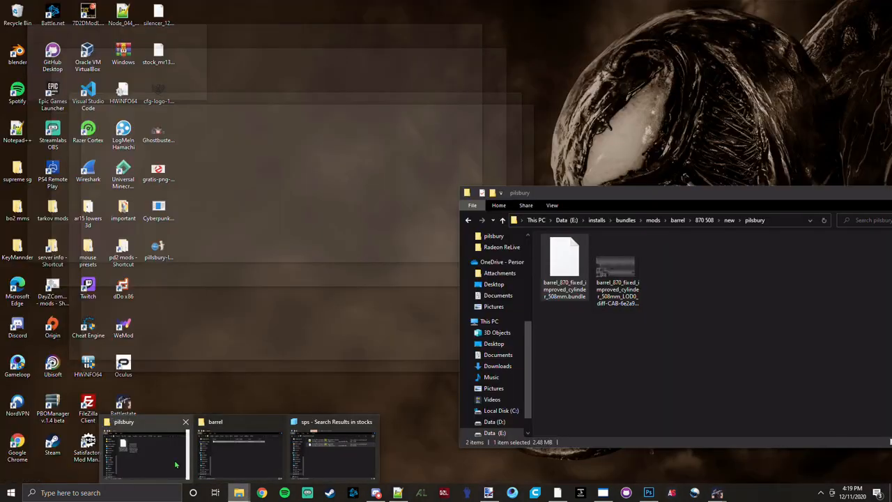
click(144, 449)
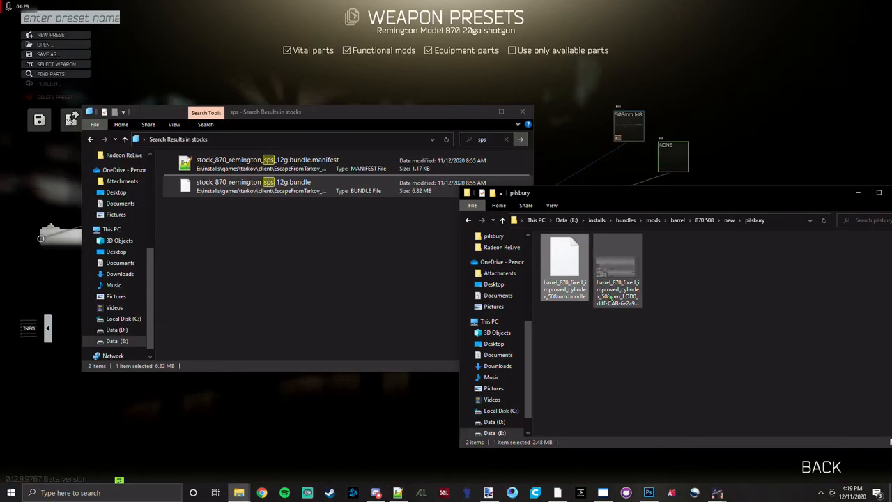
click(653, 219)
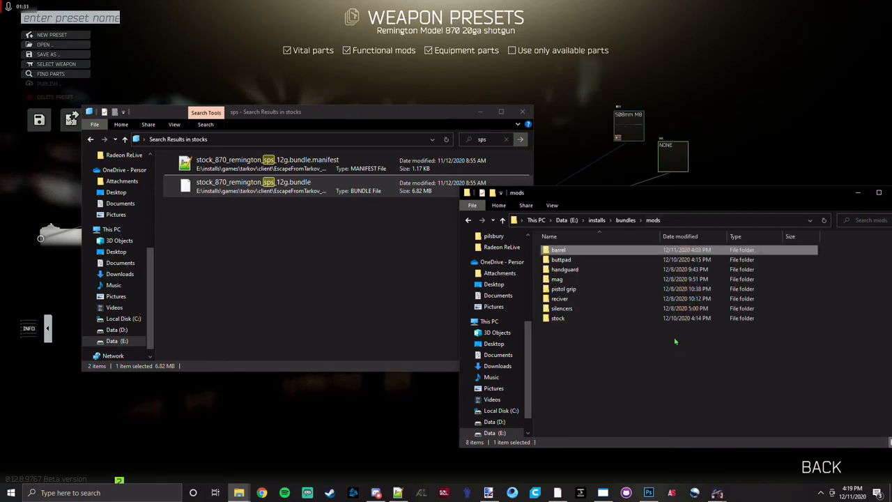
double_click(564, 309)
right_click(588, 338)
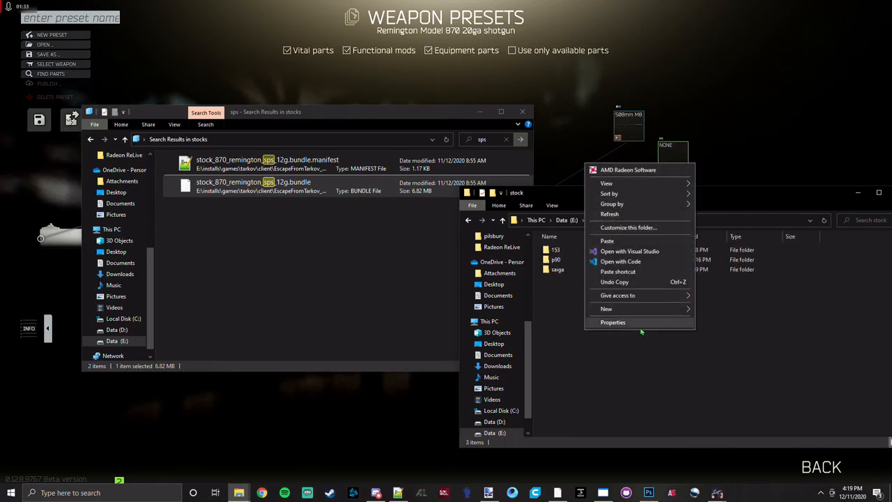
click(714, 309)
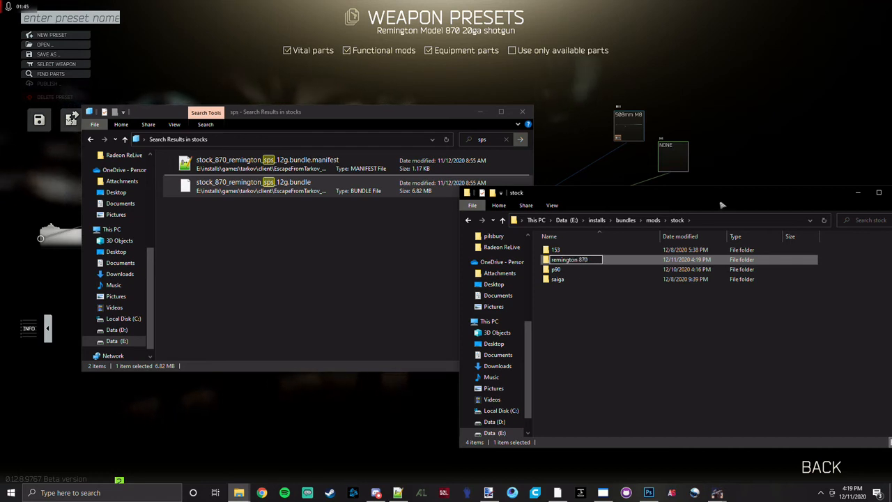
click(607, 300)
Create an "sps" subfolder inside the remington 870 folder and paste the copied stock bundle into it.
double_click(593, 269)
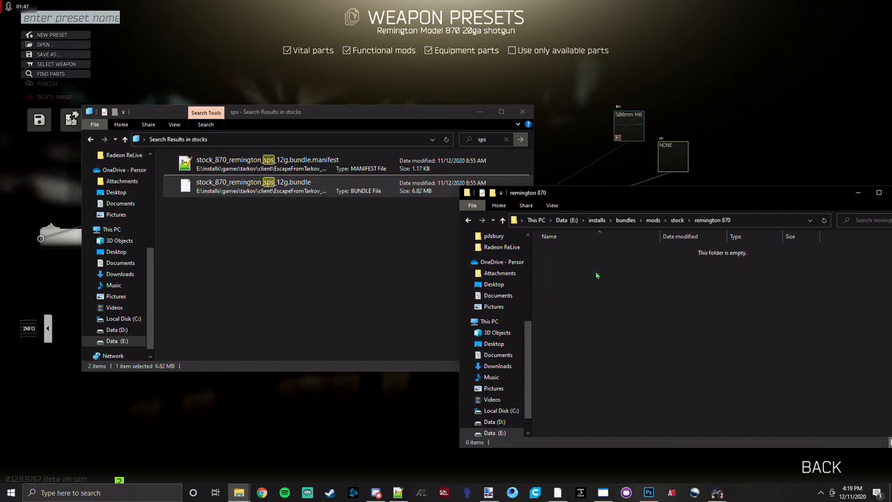
right_click(596, 272)
mouse_move(686, 418)
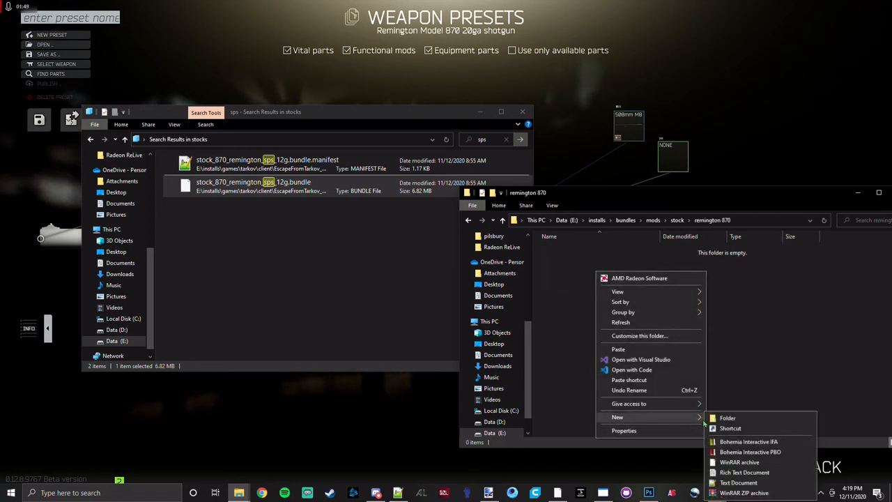
click(724, 416)
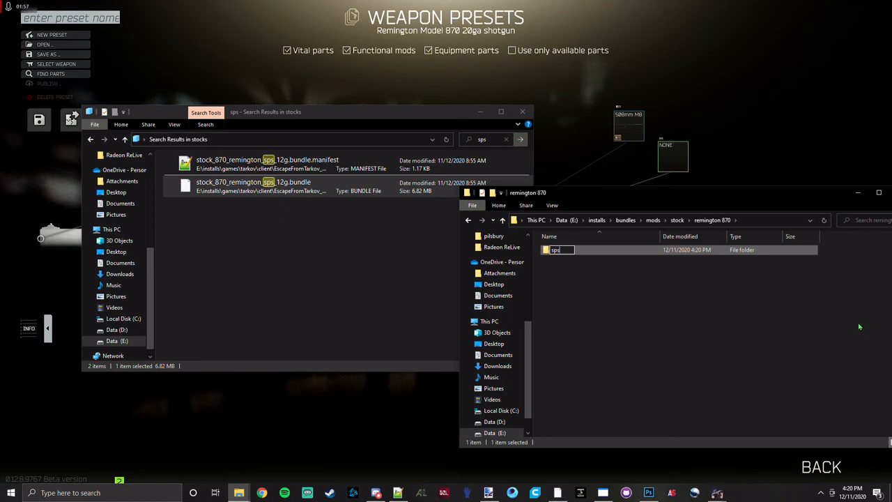
click(726, 283)
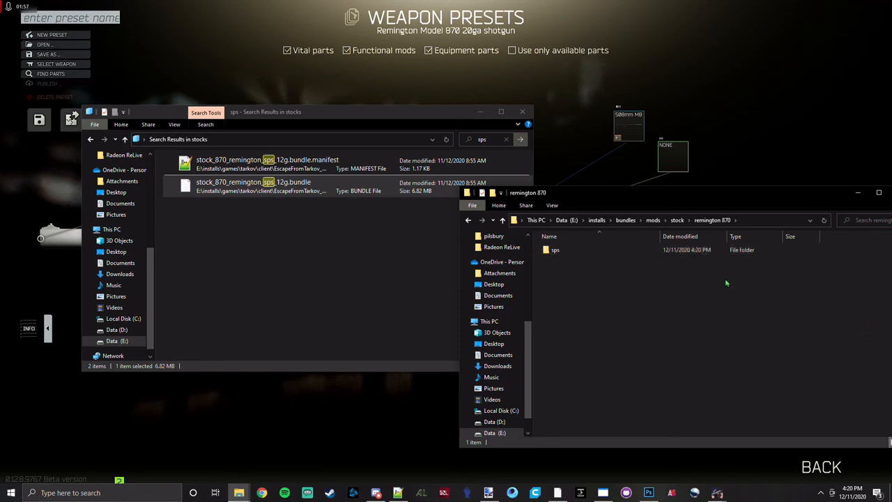
double_click(681, 252)
right_click(693, 320)
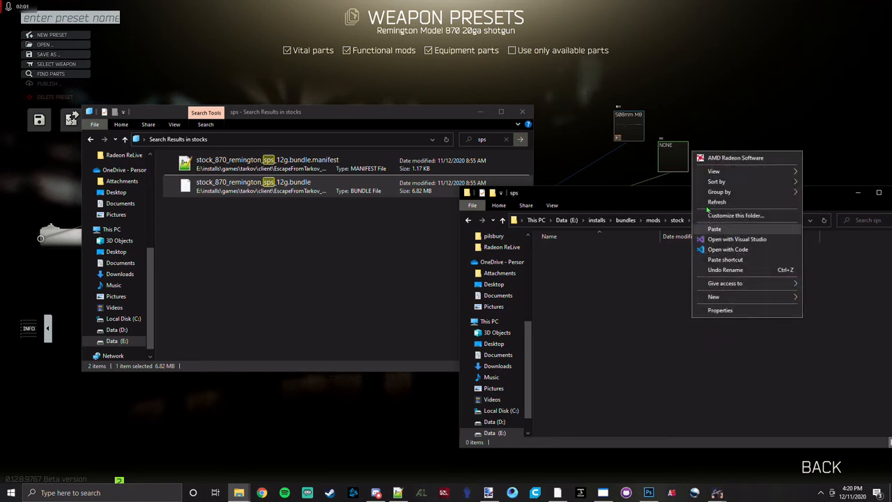
click(714, 229)
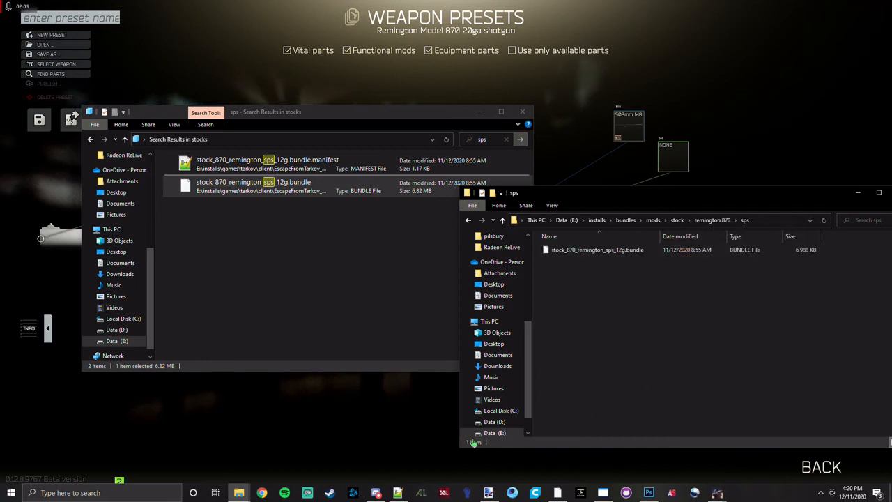
Switch to Unity Assets Bundle Extractor, open stock_870_remington_sps_12g.bundle from mods\stock\remington 870\sps, and unpack it to a file named "sps".
click(619, 497)
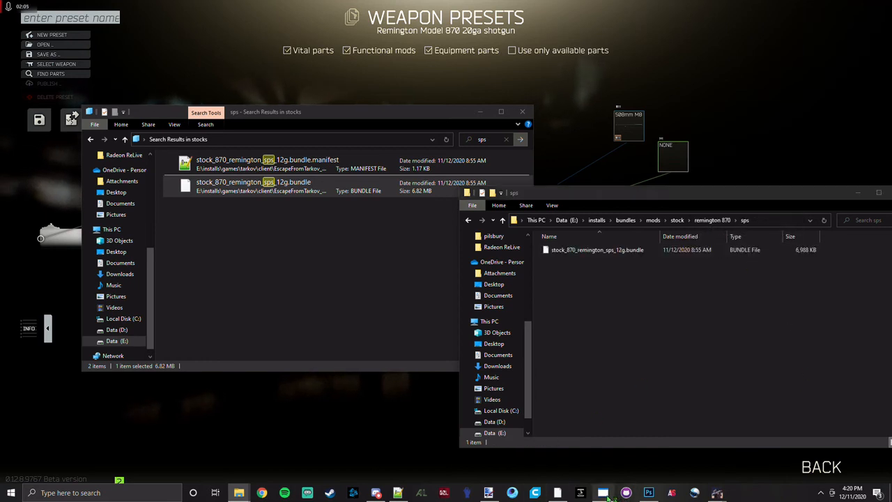
click(603, 493)
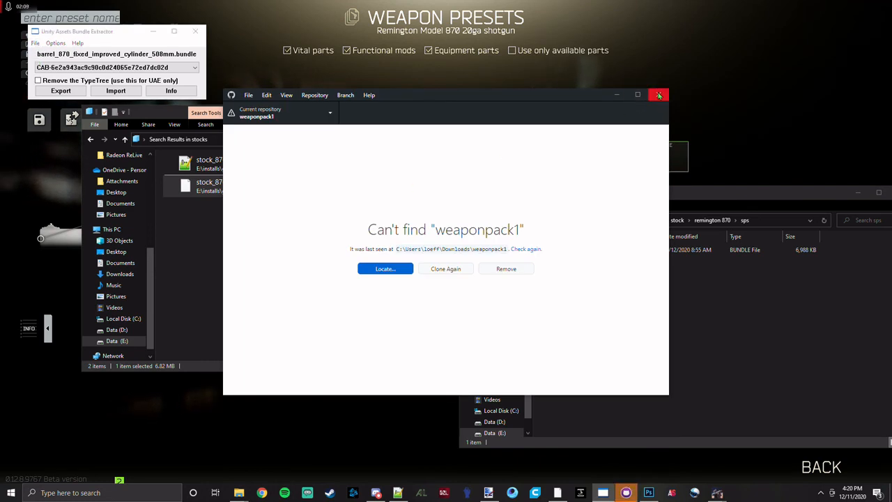
click(659, 96)
click(35, 43)
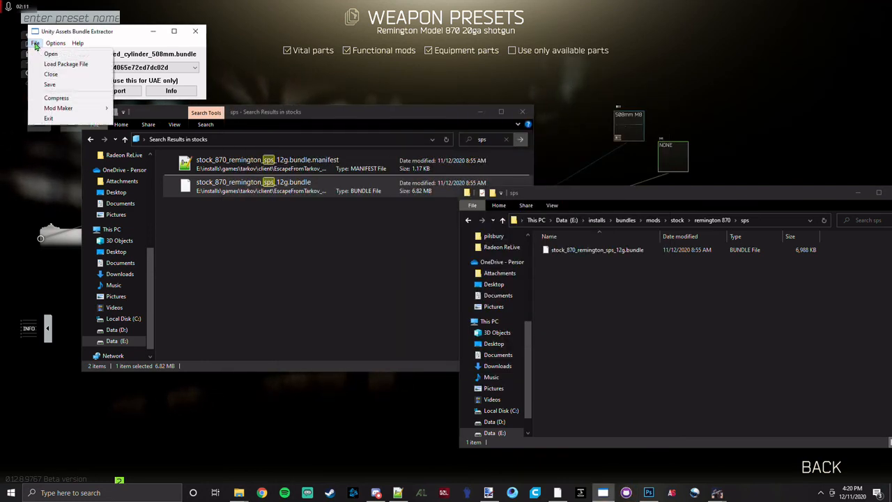
click(47, 53)
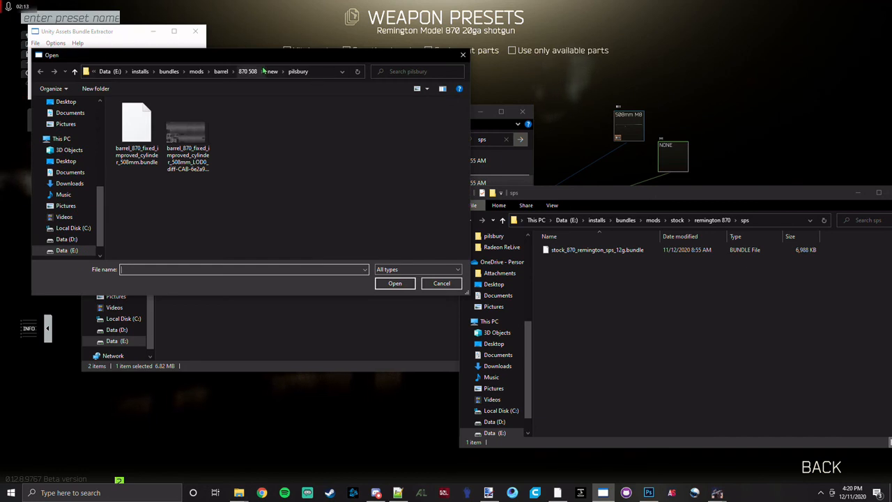
click(196, 71)
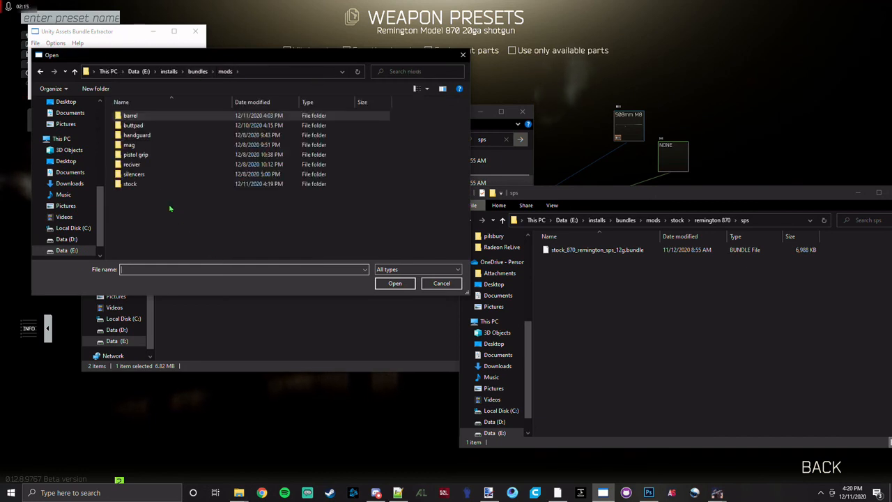
double_click(132, 184)
double_click(138, 134)
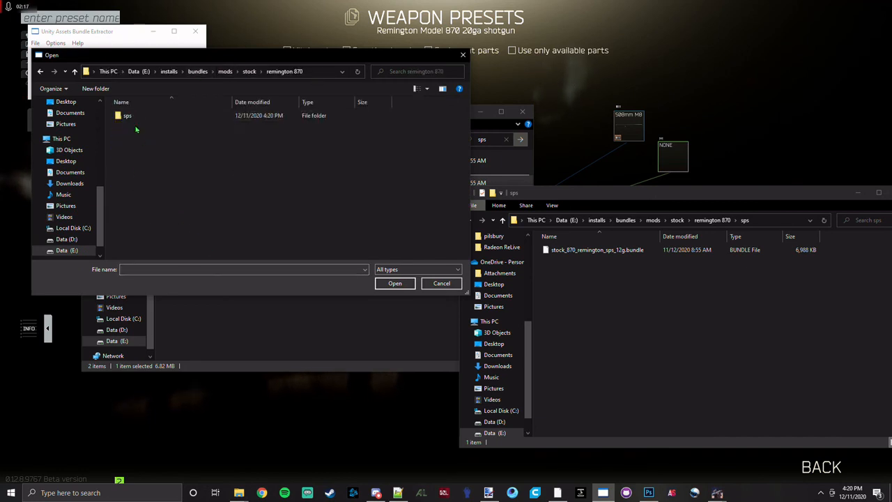
double_click(129, 115)
double_click(140, 116)
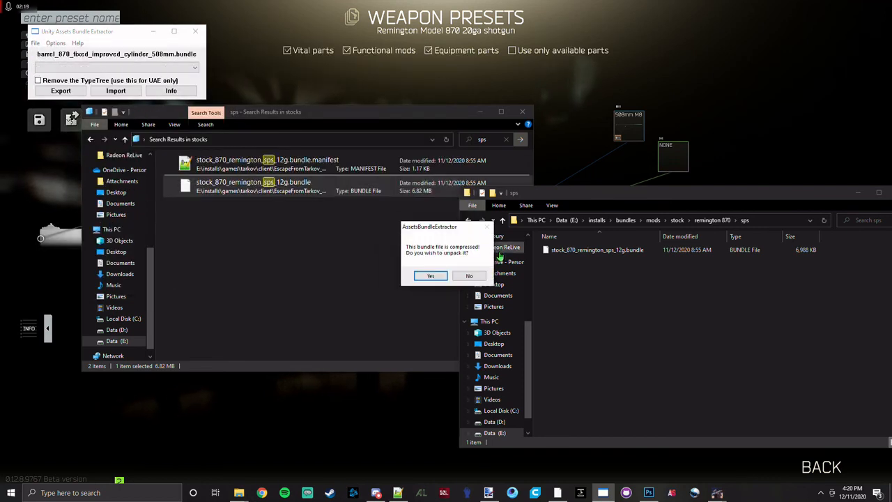
click(427, 276)
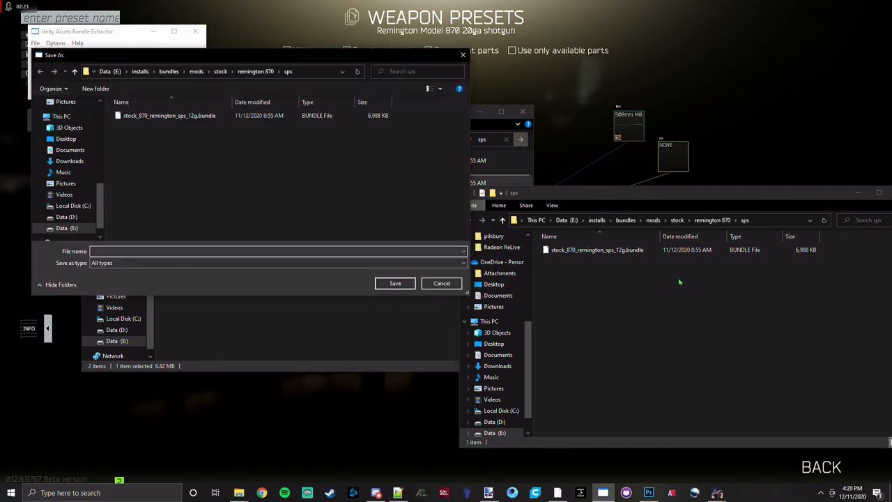
key(Return)
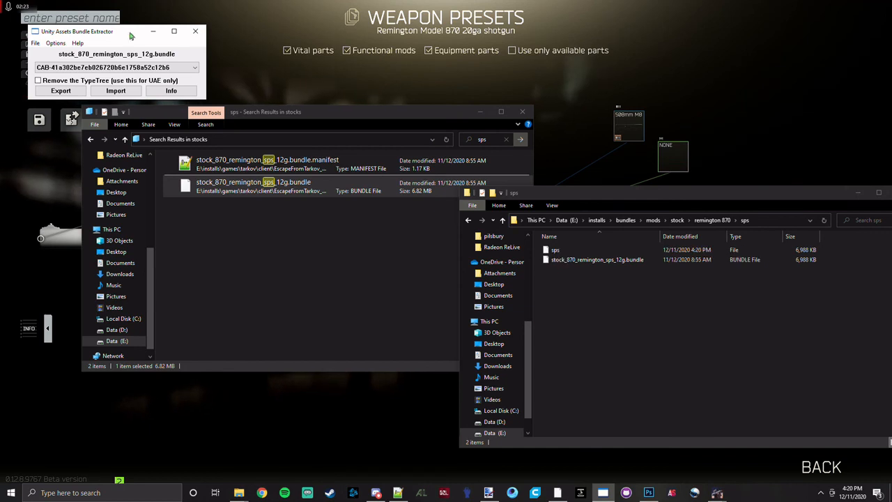
Show the stock bundle's asset list, sort it by type, and widen the type and name columns.
click(172, 92)
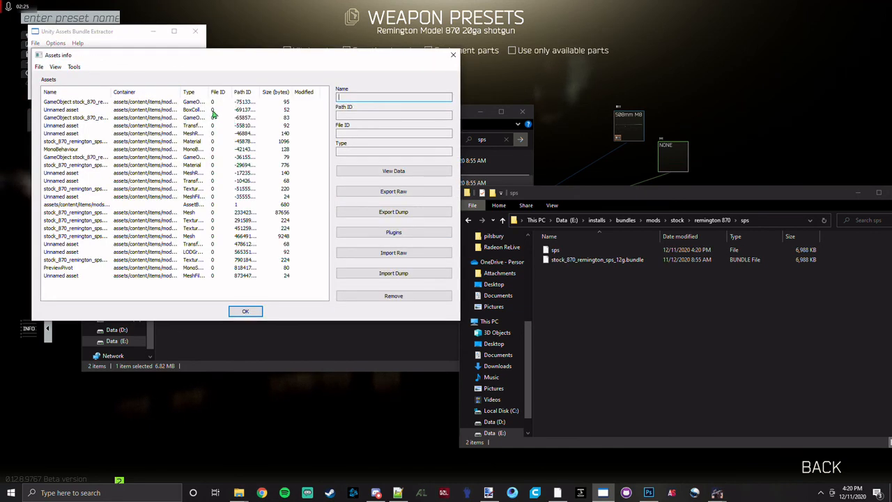
click(189, 93)
drag(207, 92, 303, 124)
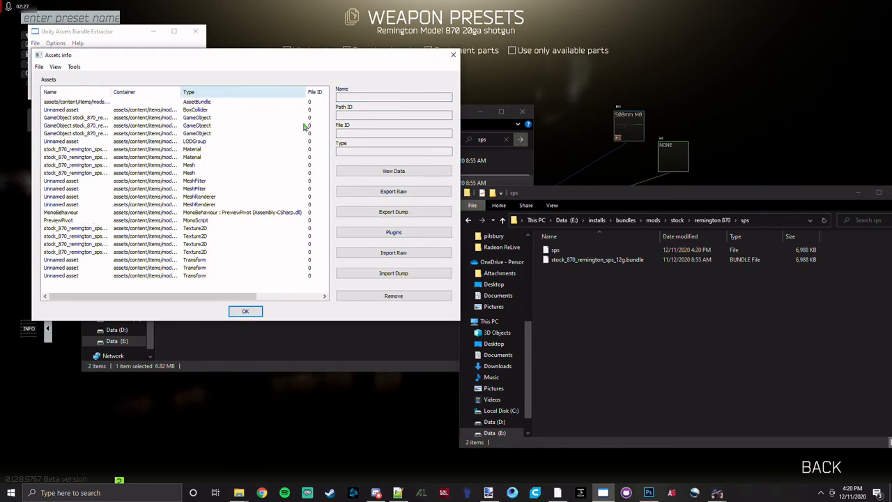
drag(111, 92, 180, 95)
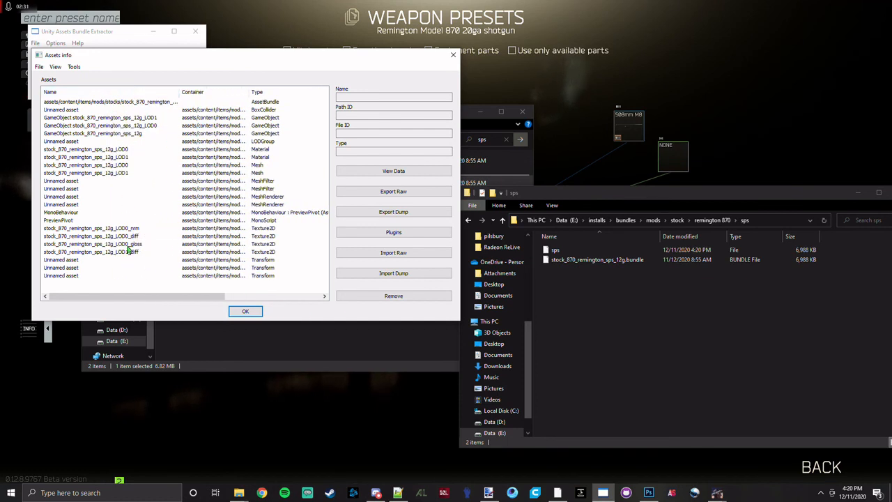
Remove the stock_870_remington_sps_12g_LOD0_gloss texture from the bundle.
click(127, 245)
click(370, 297)
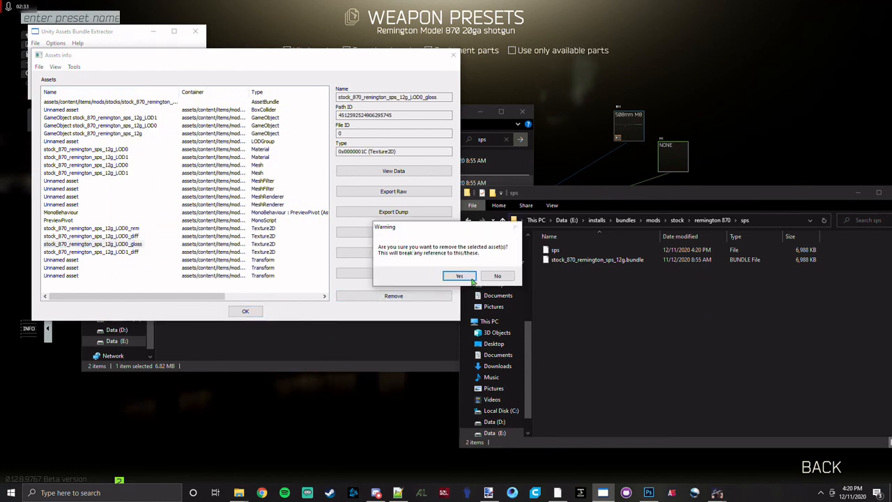
click(460, 280)
Start exporting the stock_870_remington_sps_12g_LOD0_diff texture as TGA and create a "new" folder inside the sps folder.
click(136, 237)
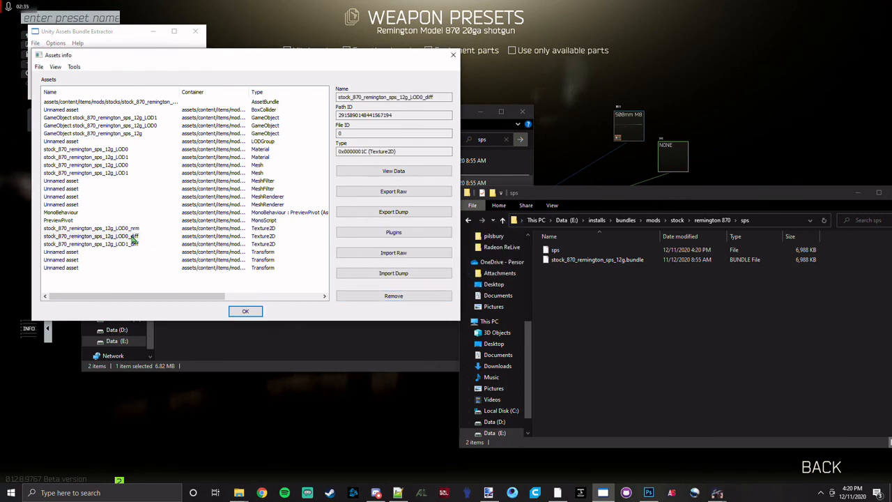
click(393, 233)
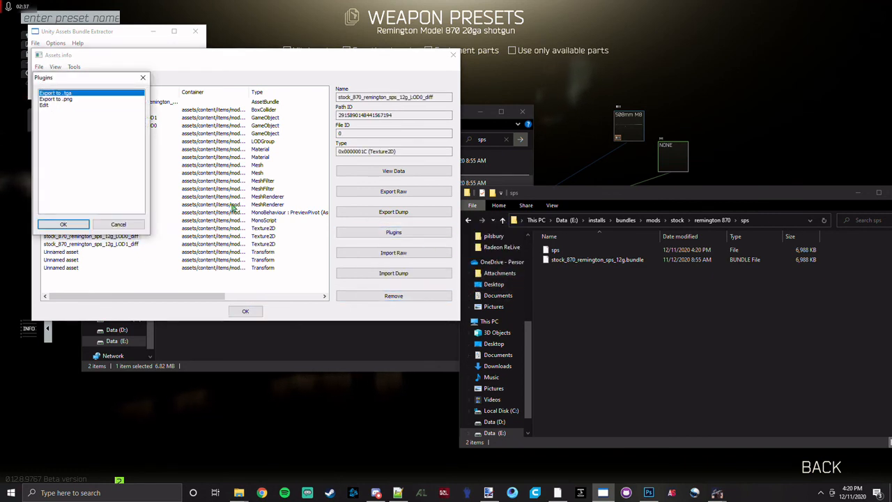
click(64, 224)
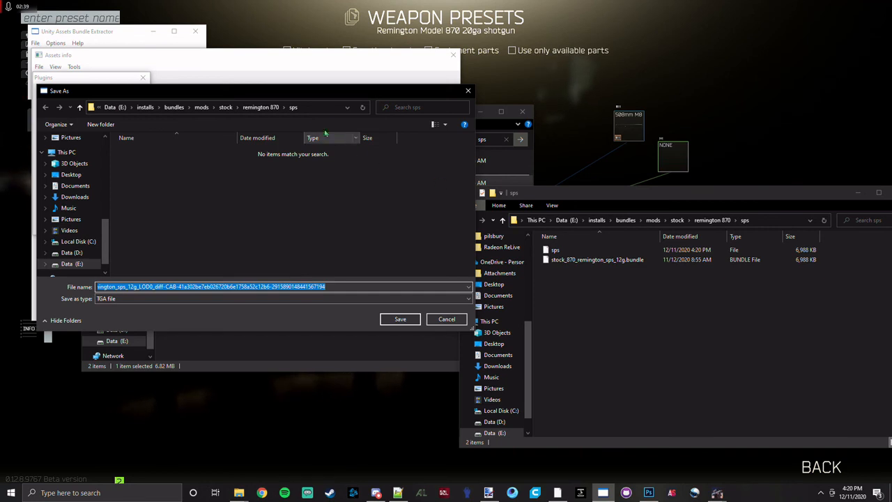
right_click(230, 205)
mouse_move(294, 342)
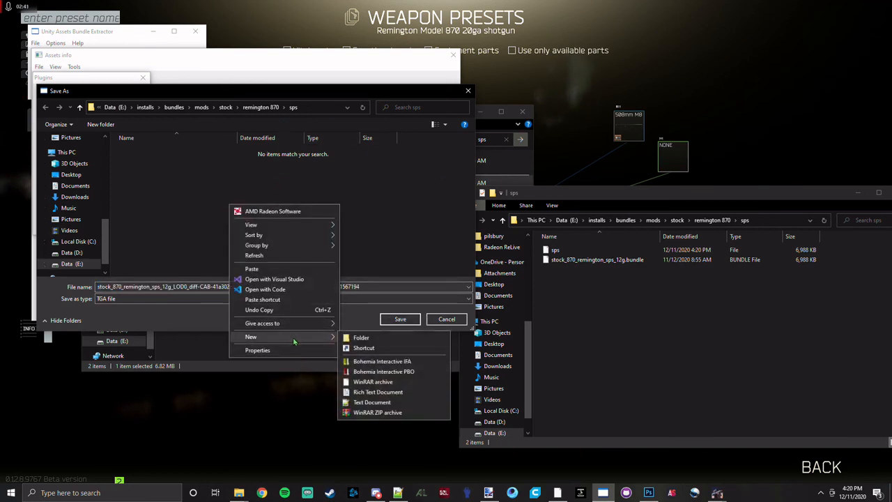
click(361, 337)
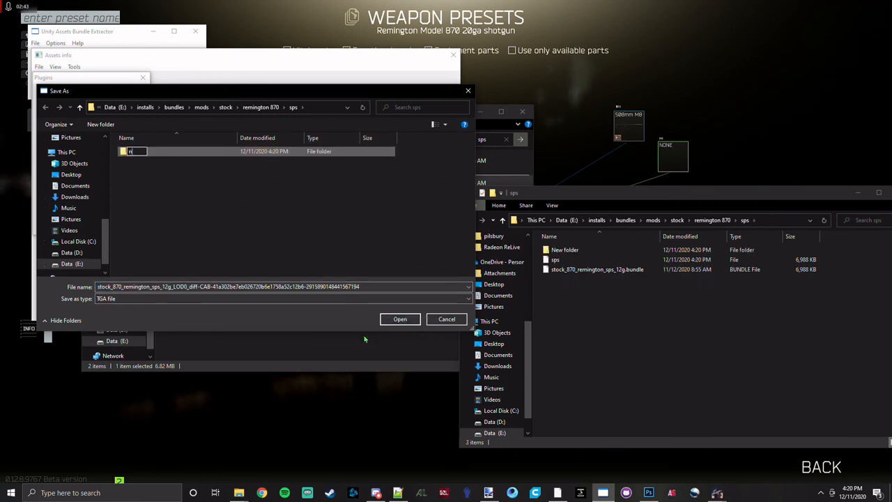
click(246, 240)
Create an "old" folder inside sps and save the exported TGA texture into it.
right_click(238, 216)
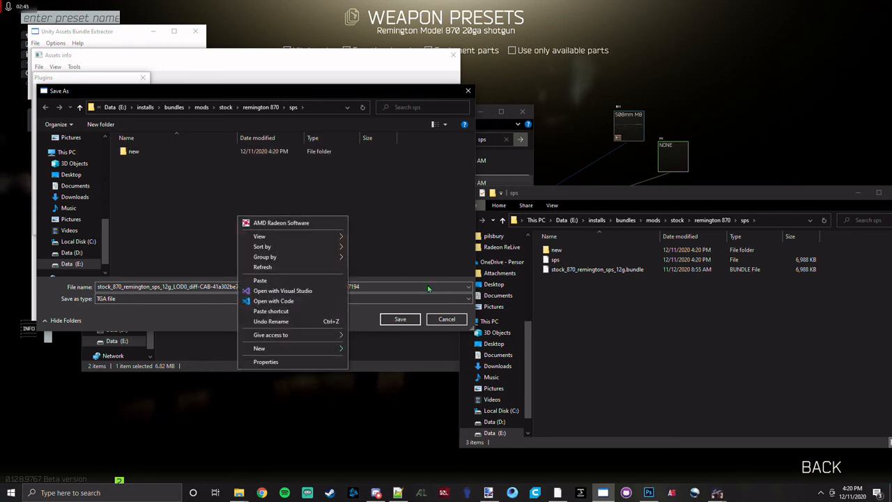
click(364, 349)
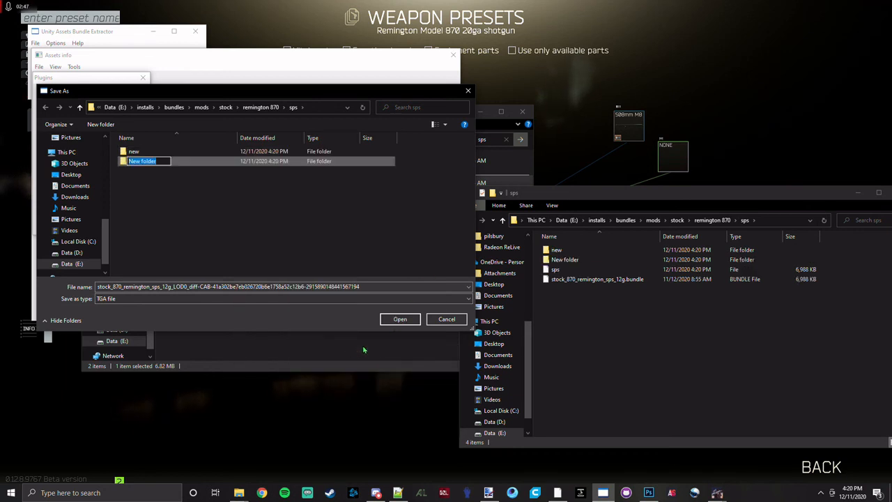
text(old)
key(Return)
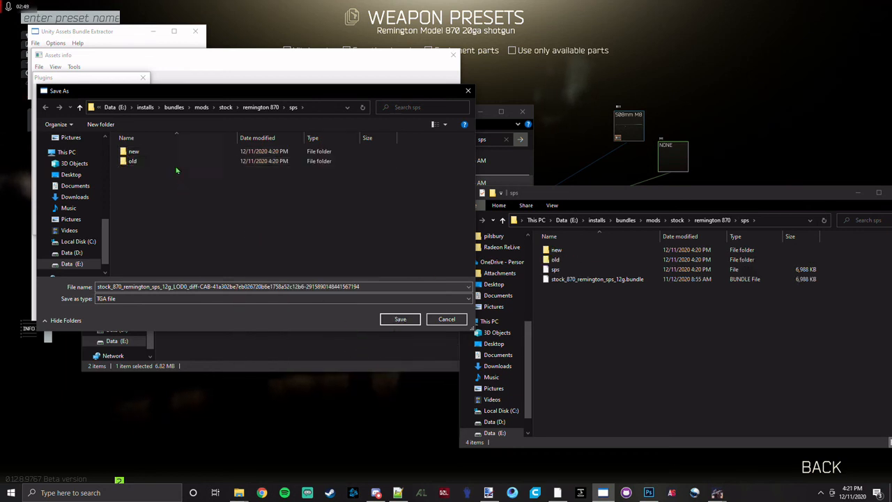
double_click(173, 163)
click(397, 319)
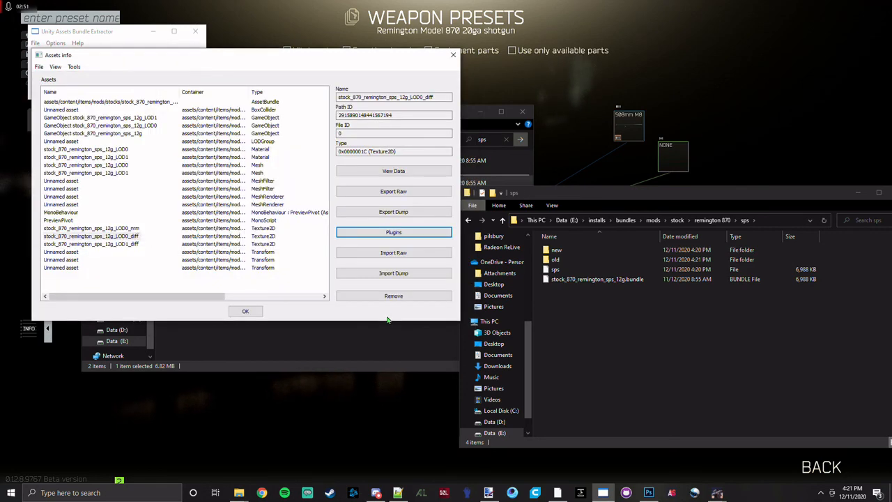
Switch to Photoshop and open the exported stock LOD0_diff texture from mods\stock\remington 870\sps\old.
click(649, 492)
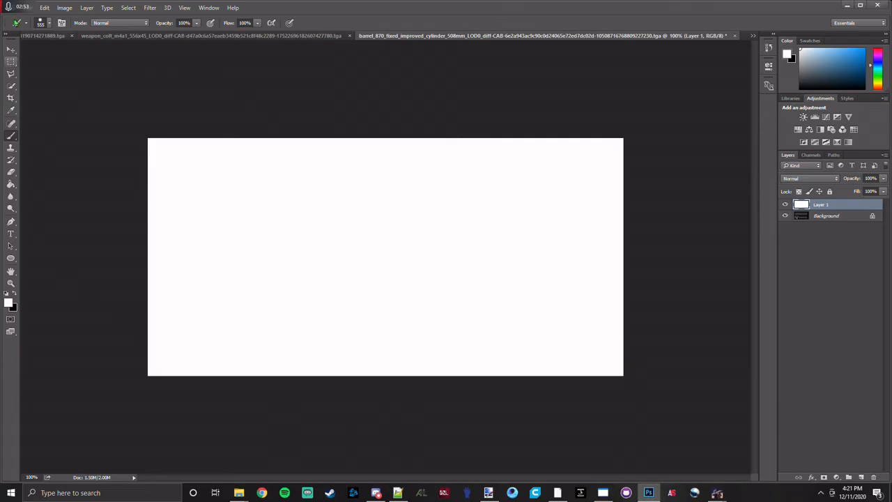
click(21, 8)
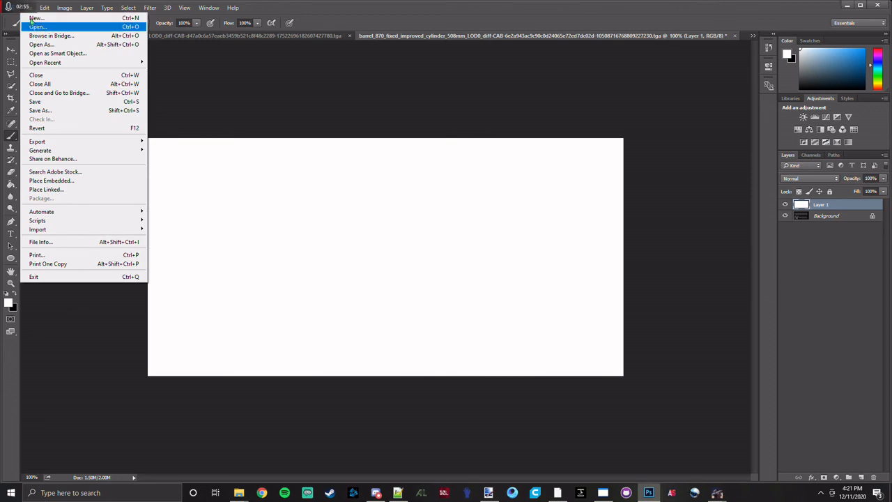
click(31, 22)
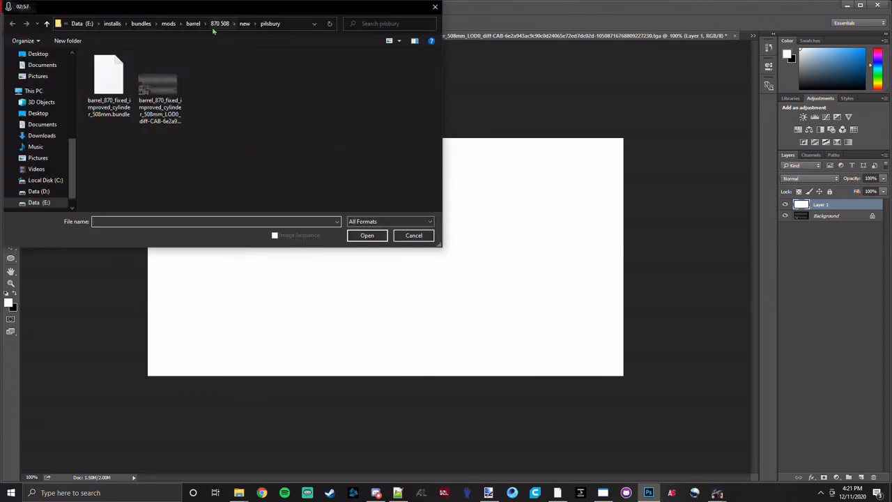
click(174, 24)
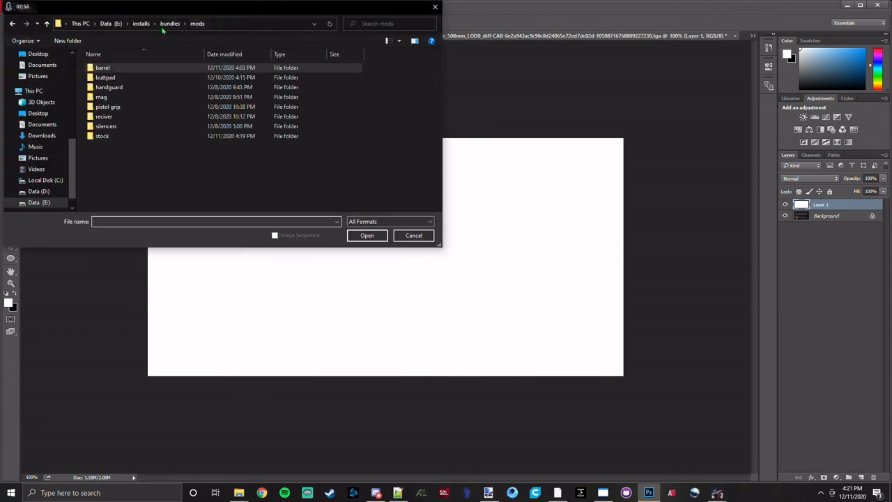
double_click(110, 137)
double_click(110, 88)
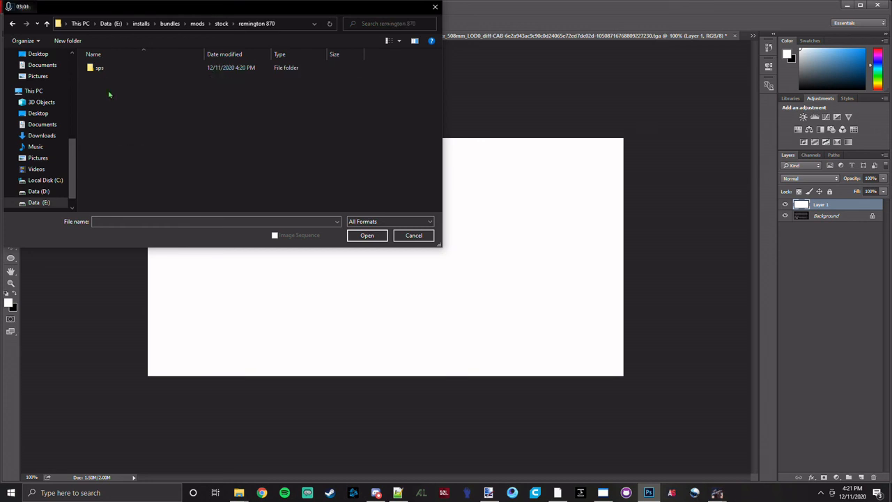
double_click(98, 68)
double_click(106, 83)
double_click(107, 76)
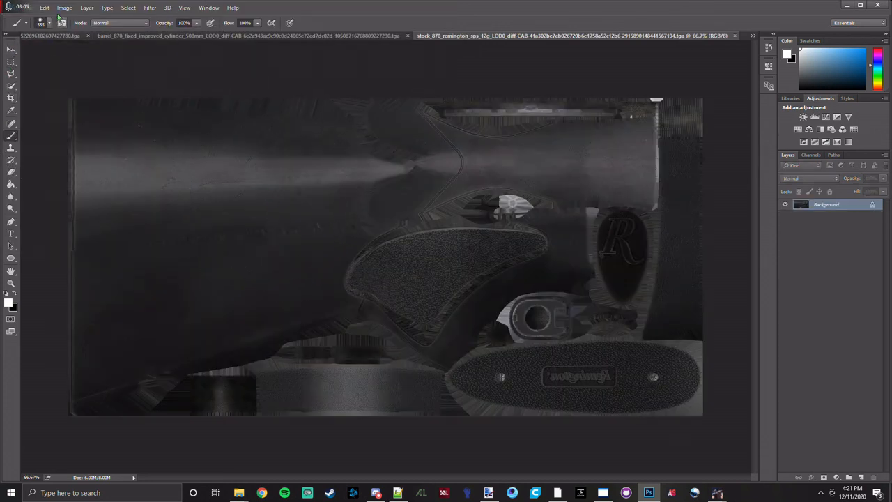
Add a new layer to the stock texture and inspect the shotgun's stock in the game's weapon preset view.
click(64, 8)
mouse_move(73, 32)
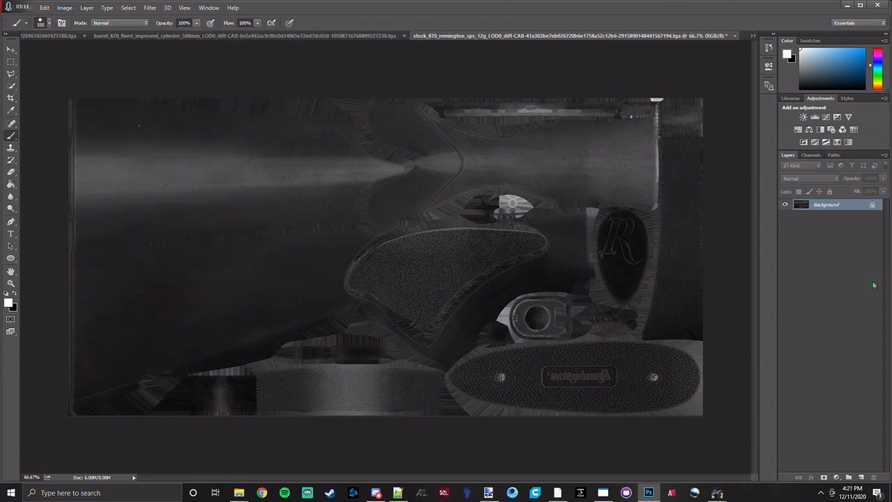
click(862, 477)
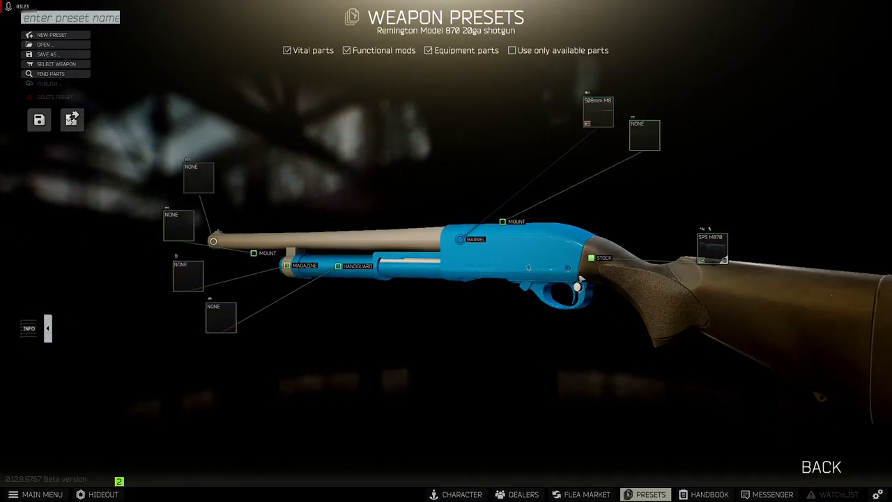
drag(580, 281, 798, 324)
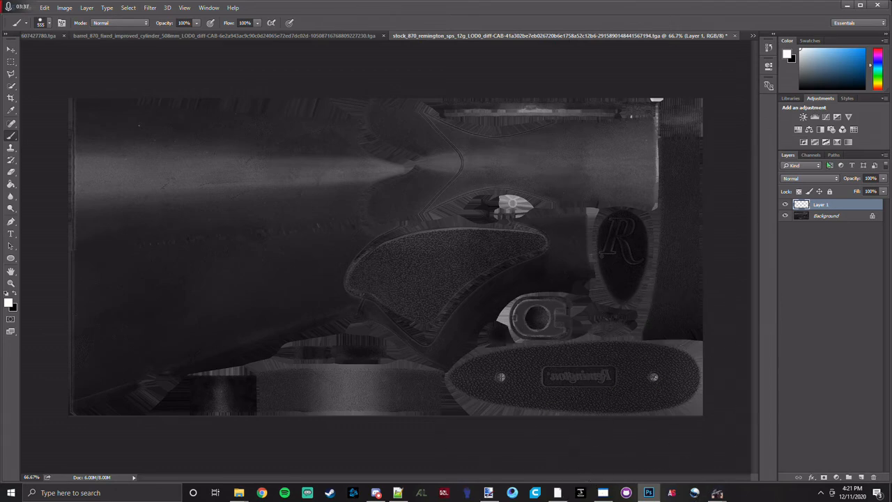
click(794, 61)
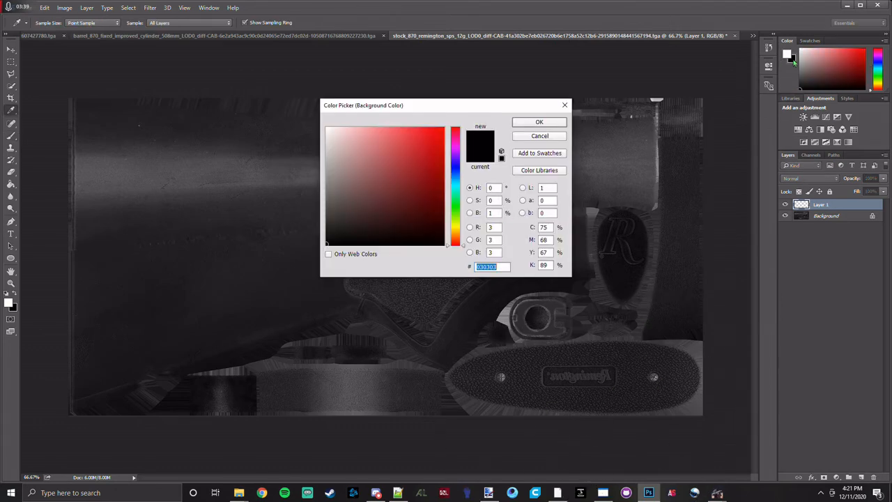
click(558, 493)
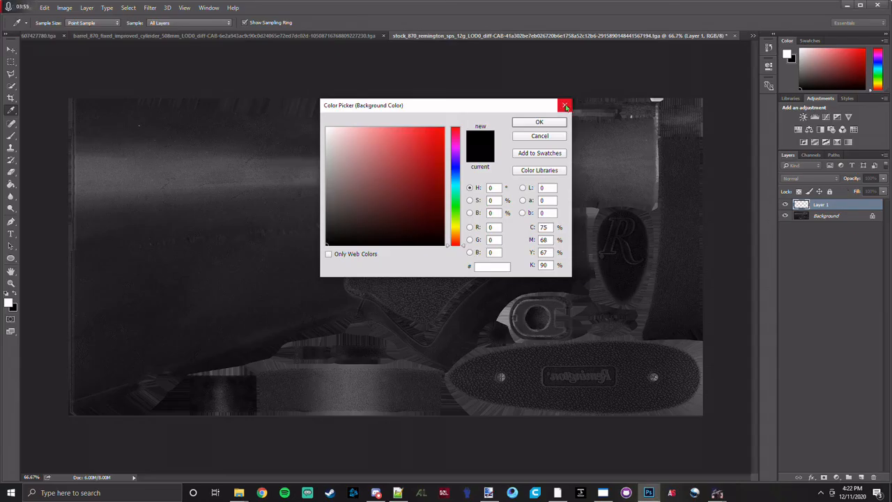
click(565, 105)
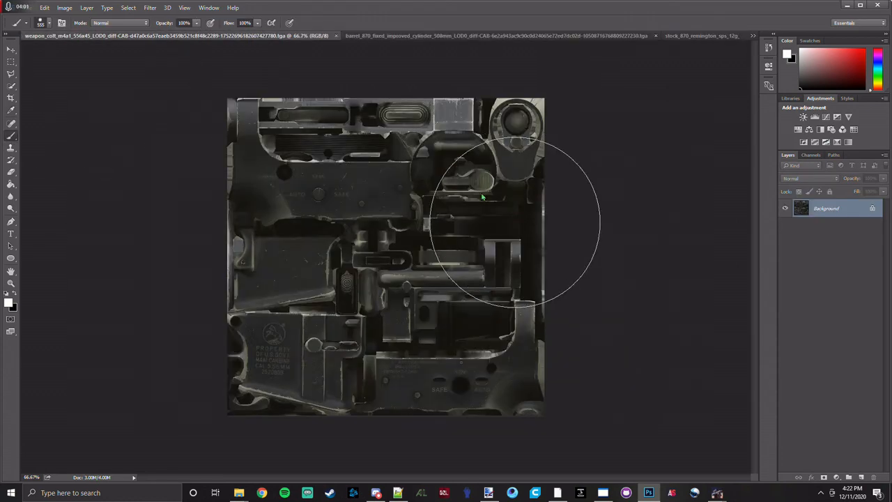
Set the background colour to the Pillsbury logo's blue, hex 005DAA, and return to the stock texture document.
click(336, 36)
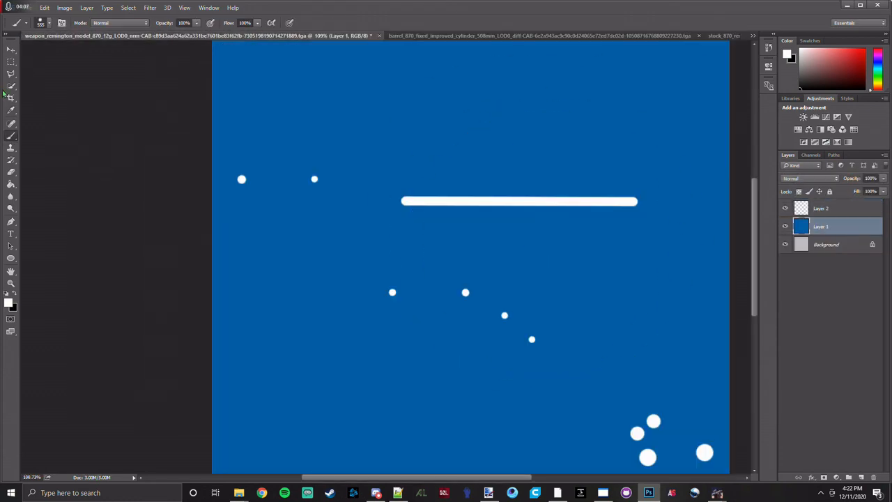
key(i)
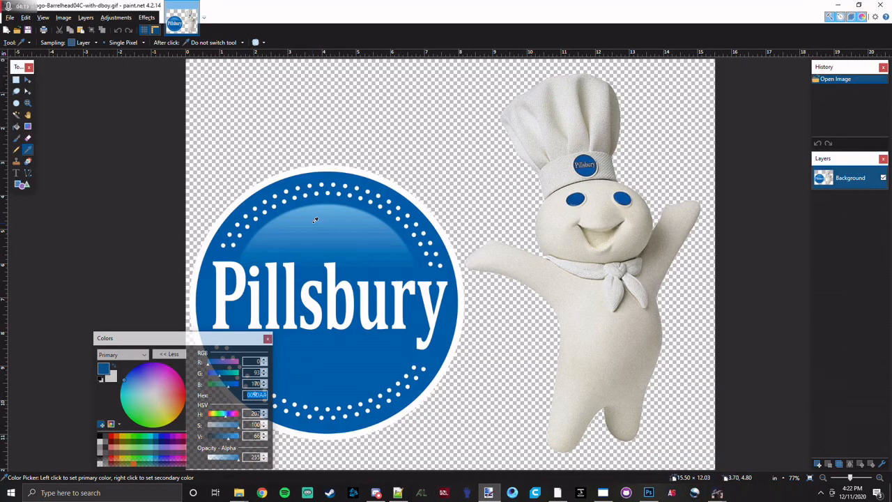
click(714, 37)
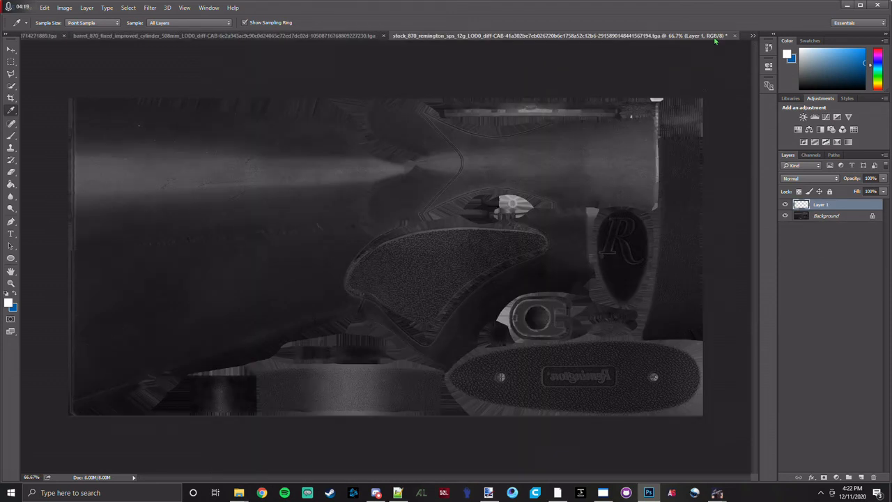
Paint the whole new layer blue with the Brush tool and set its blending mode to Color.
click(10, 136)
drag(148, 145, 686, 59)
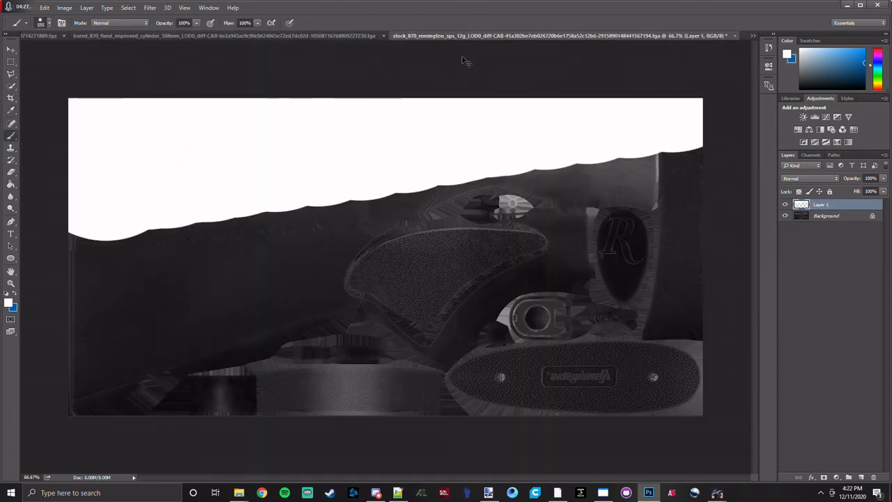
key(ctrl+z)
key(x)
drag(77, 160, 209, 48)
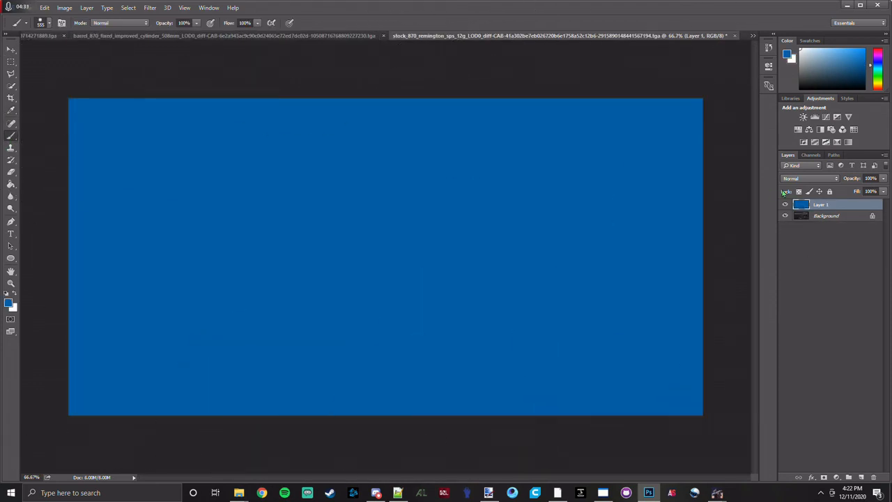
click(808, 179)
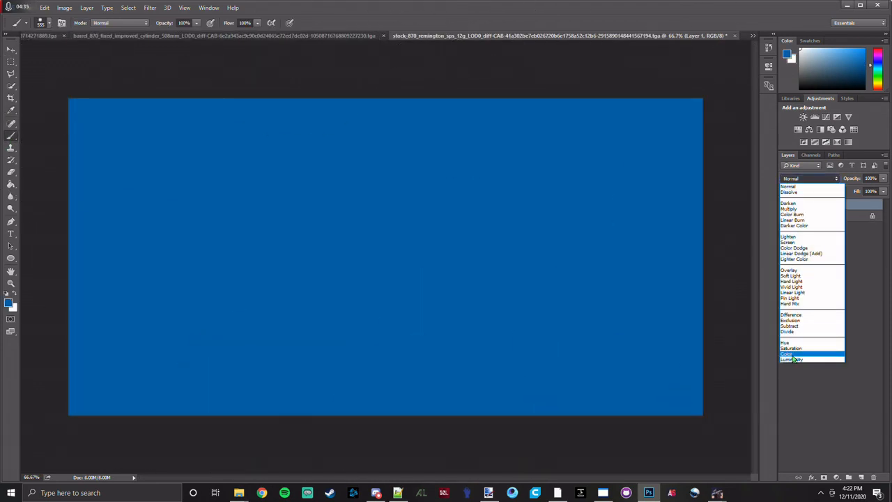
click(808, 352)
Add another layer above the blue one and brush white over the wide rear half of the stippled grip panel.
click(861, 477)
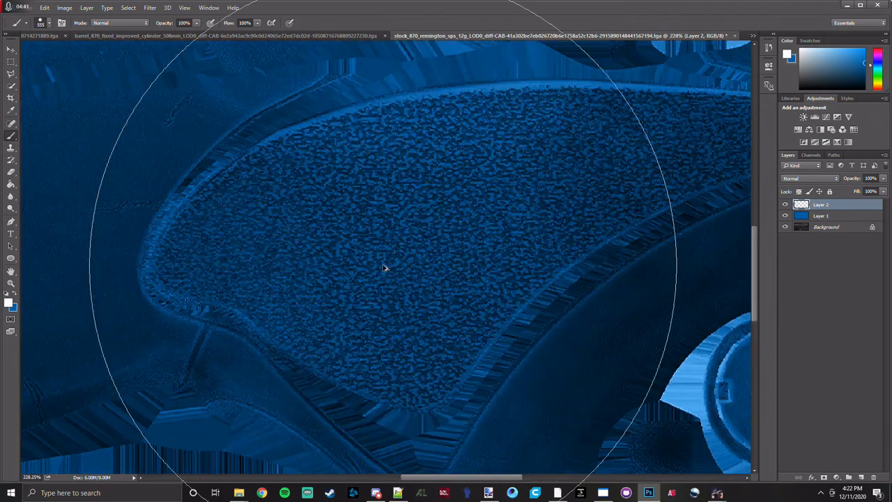
key(bracketleft)
key(bracketleft)
key(bracketleft)
key(bracketleft)
key(bracketleft)
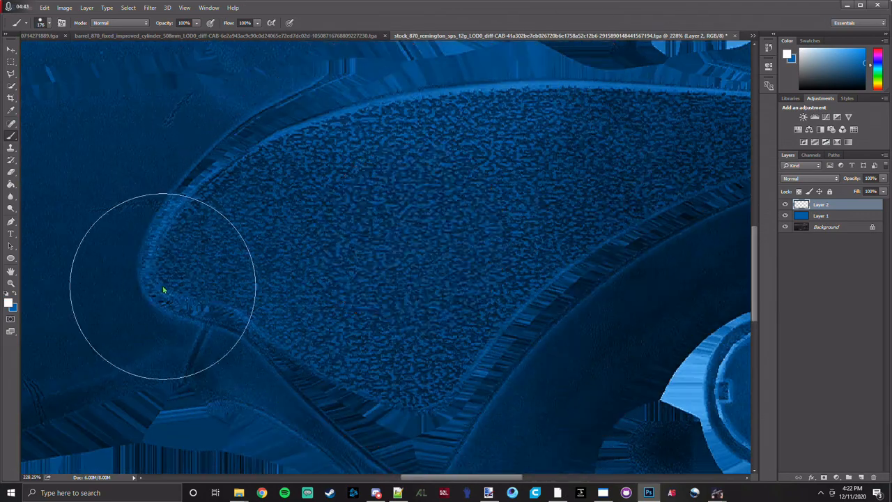
click(181, 264)
mouse_move(182, 264)
mouse_down()
mouse_move(235, 199)
mouse_move(308, 155)
mouse_move(448, 115)
mouse_up()
mouse_move(394, 126)
mouse_down()
mouse_move(306, 157)
mouse_move(263, 184)
mouse_move(277, 171)
mouse_move(184, 278)
mouse_move(231, 274)
mouse_move(290, 319)
mouse_move(367, 354)
mouse_move(339, 359)
mouse_move(403, 377)
mouse_move(456, 342)
mouse_up()
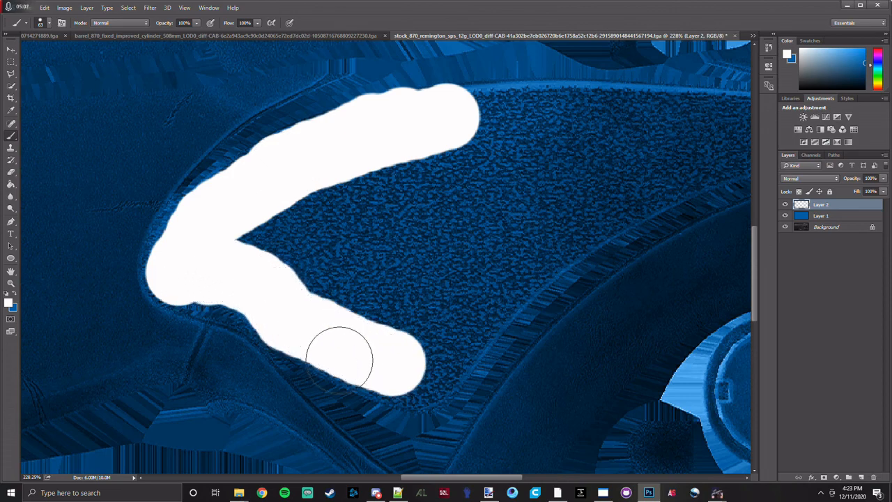
mouse_move(279, 229)
mouse_down()
mouse_move(380, 236)
mouse_move(334, 182)
mouse_move(486, 175)
mouse_move(379, 304)
mouse_move(339, 283)
mouse_up()
scroll(348, 380, down, 5)
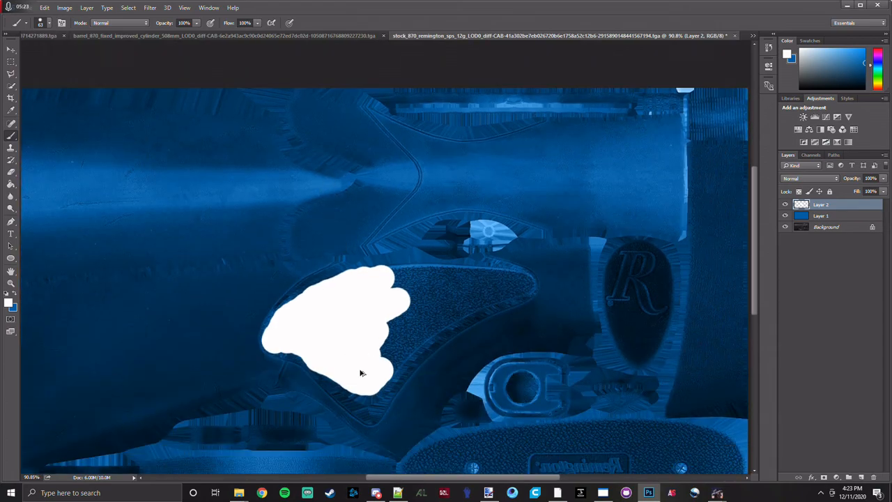
Brush white over the rest of the stippled grip panel up to its narrow tip, following the panel's outline.
scroll(359, 369, up, 6)
drag(443, 303, 333, 303)
mouse_move(398, 189)
mouse_down()
mouse_move(394, 253)
mouse_move(373, 313)
mouse_move(320, 361)
mouse_up()
drag(424, 261, 350, 320)
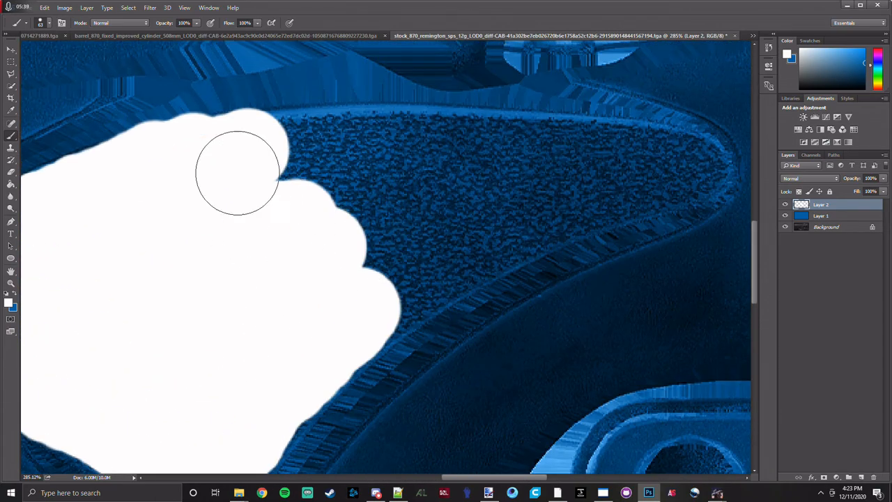
mouse_move(237, 173)
mouse_down()
mouse_move(348, 175)
mouse_move(308, 146)
mouse_move(199, 159)
mouse_move(437, 146)
mouse_move(431, 176)
mouse_move(346, 193)
mouse_move(414, 244)
mouse_move(466, 239)
mouse_move(392, 268)
mouse_move(414, 264)
mouse_move(306, 349)
mouse_move(287, 393)
mouse_up()
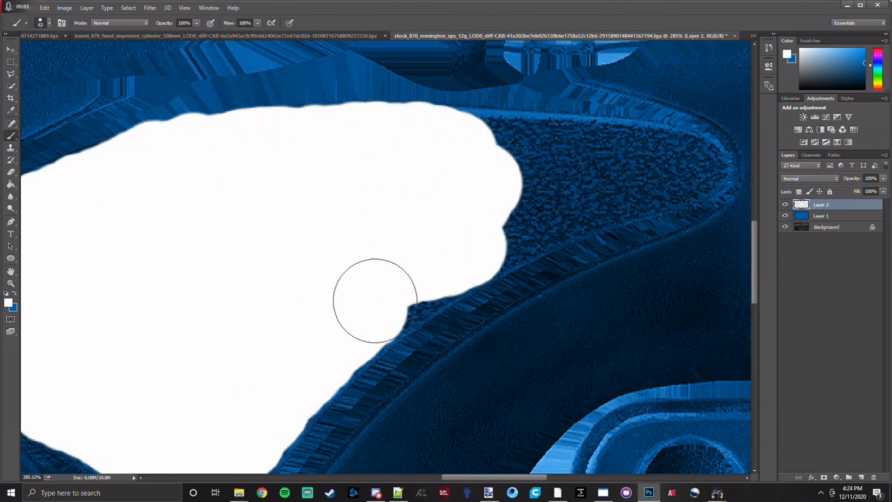
mouse_move(461, 250)
mouse_down()
mouse_move(481, 234)
mouse_move(591, 193)
mouse_up()
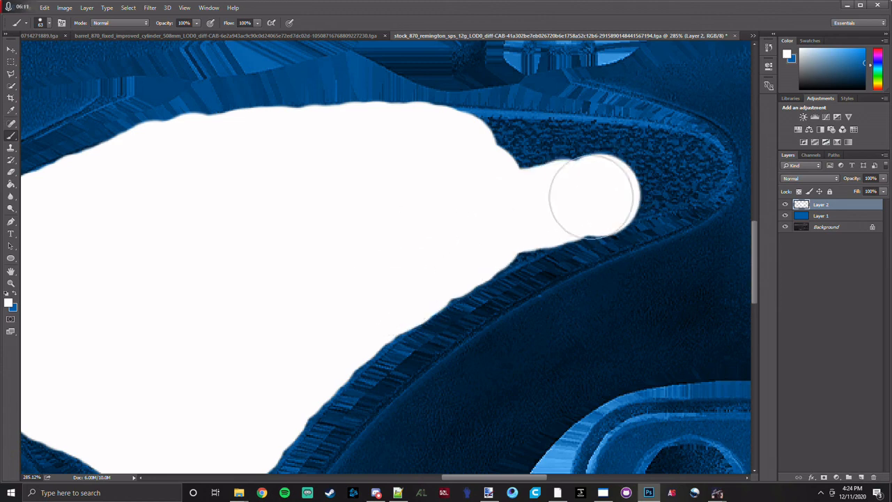
mouse_move(525, 153)
mouse_down()
mouse_move(475, 147)
mouse_move(680, 166)
mouse_move(651, 173)
mouse_up()
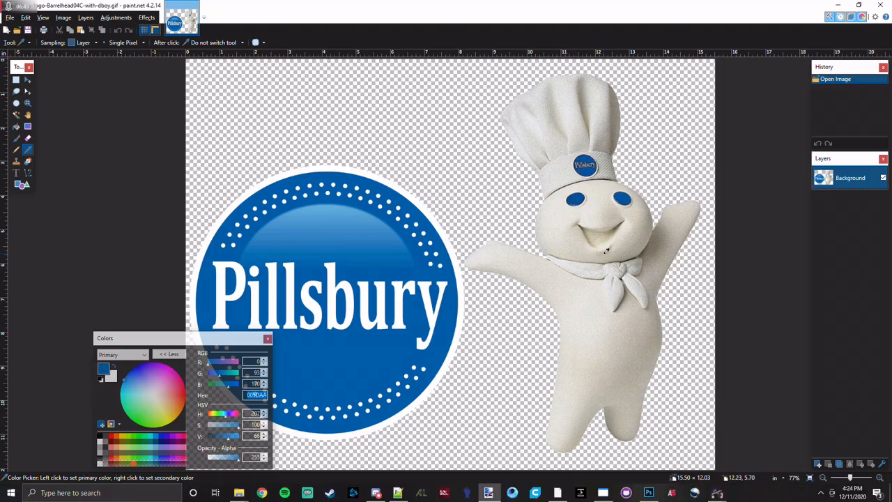
key(alt+Tab)
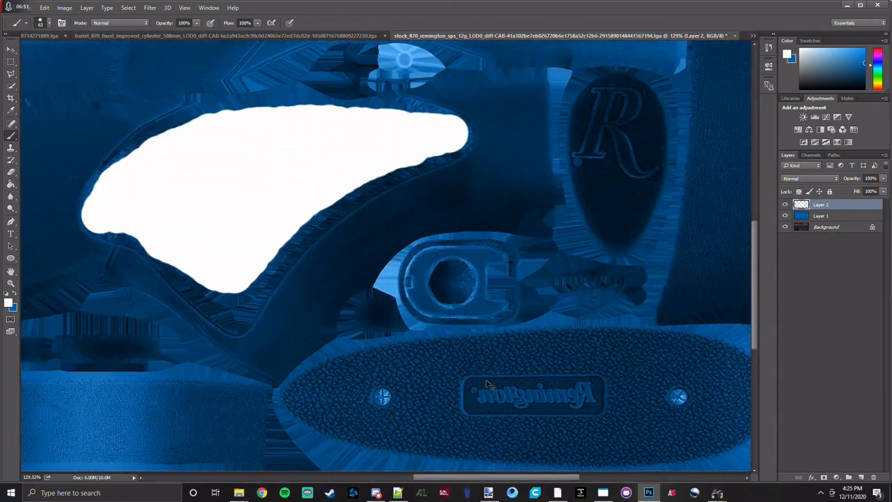